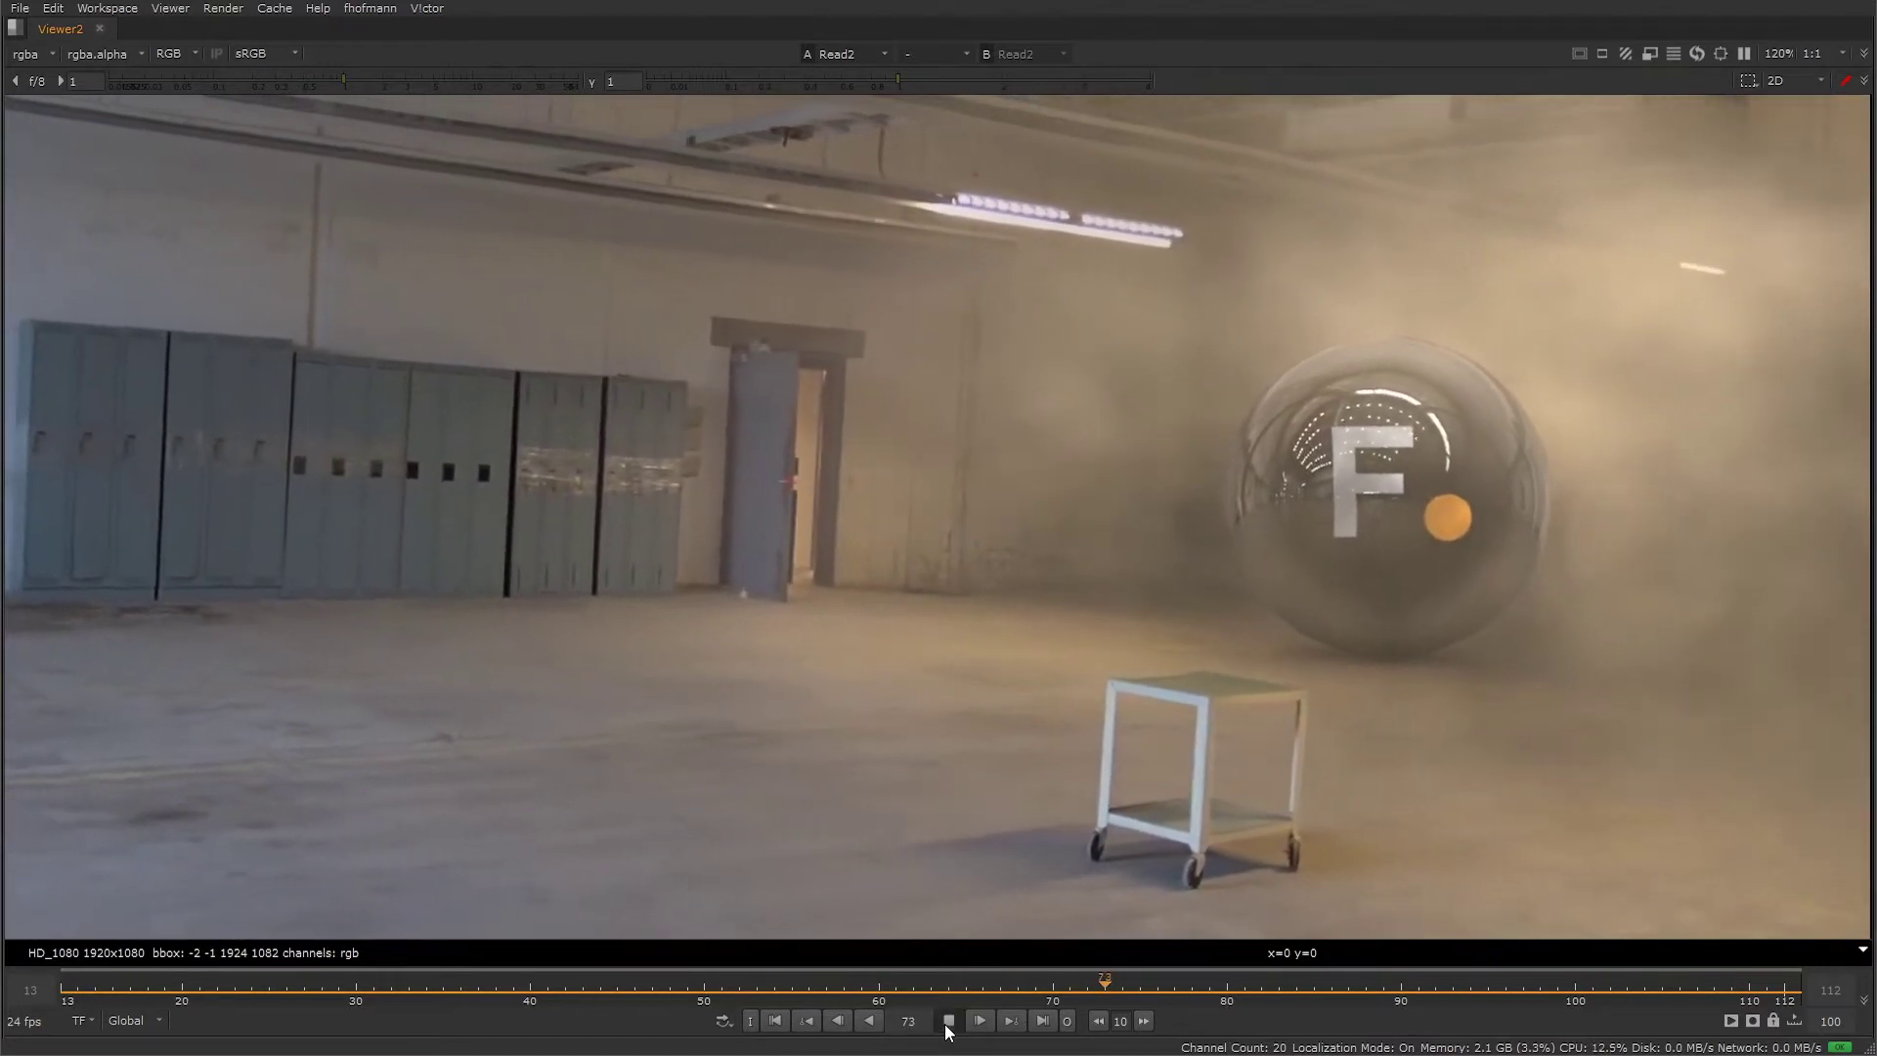
- Stop playback of the finished sphere-in-fog comp and scrub forward through its frames
left_click(948, 1020)
scroll(1220, 604, "down", 2)
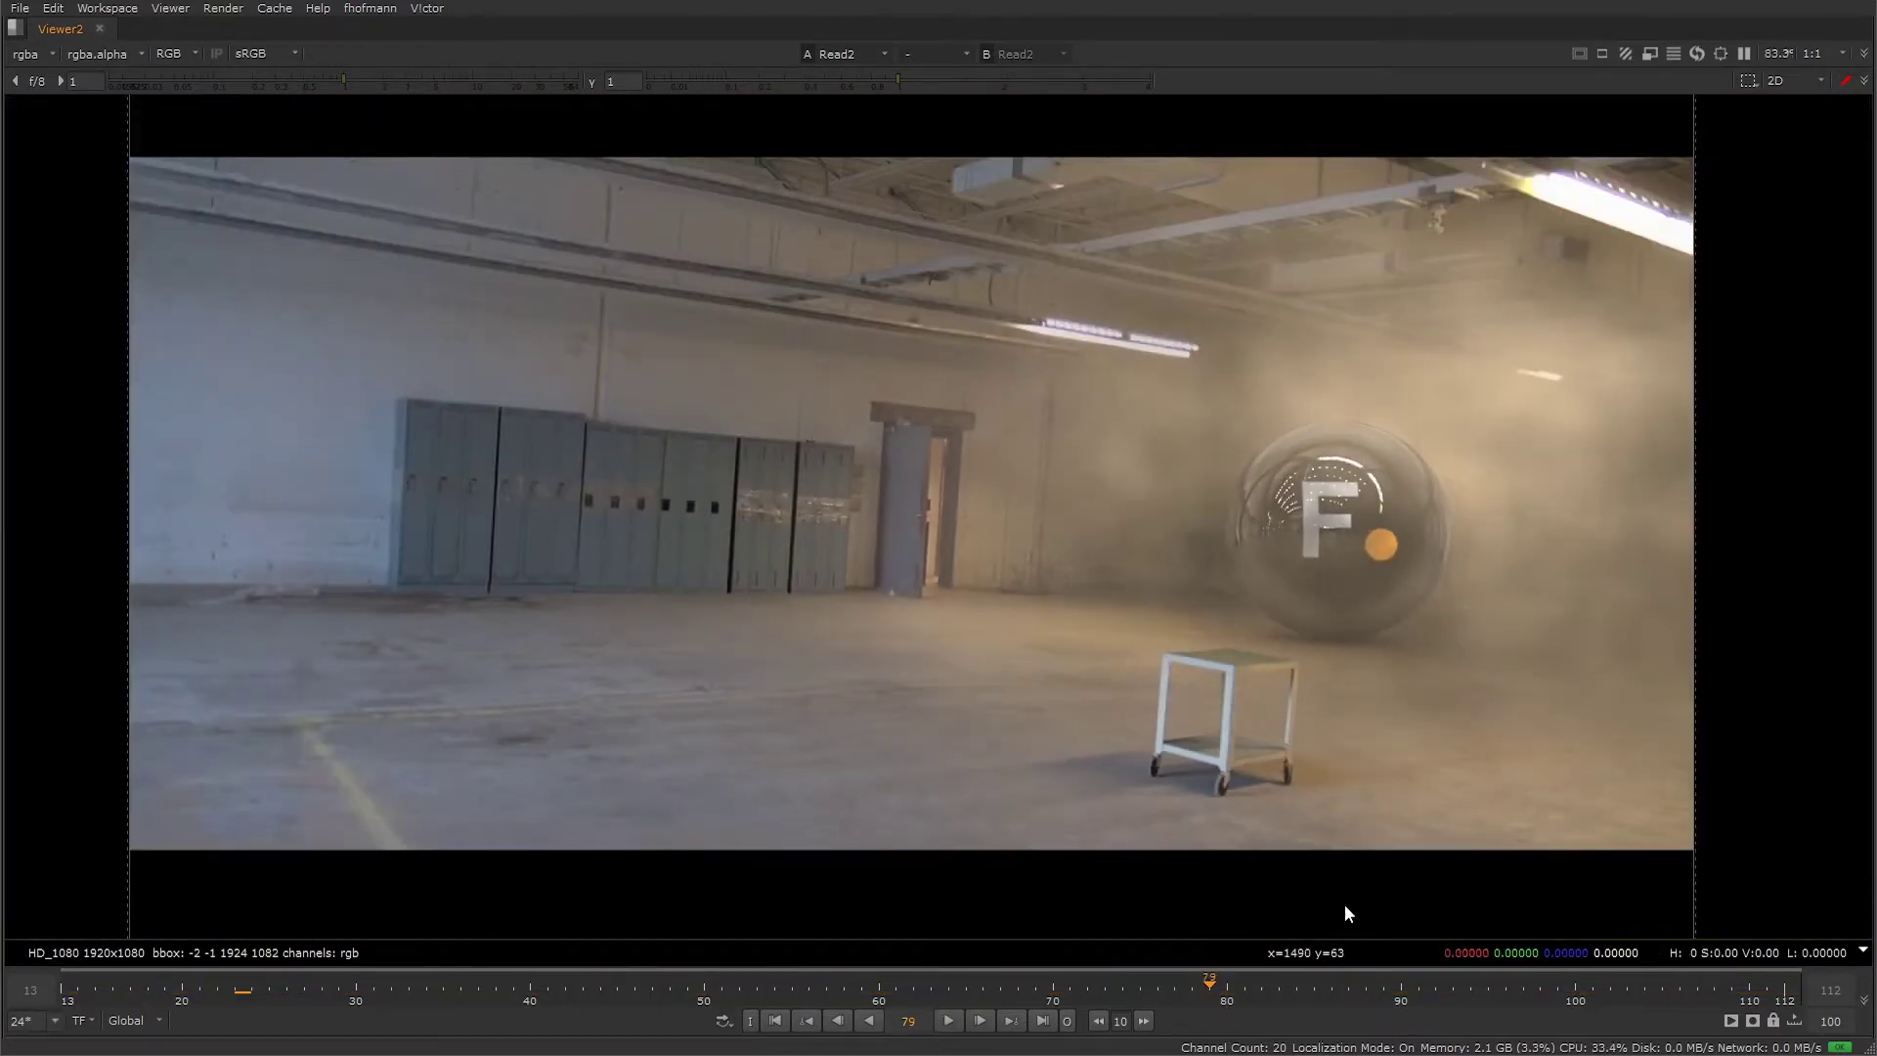
left_click_drag(1341, 988, 1490, 994)
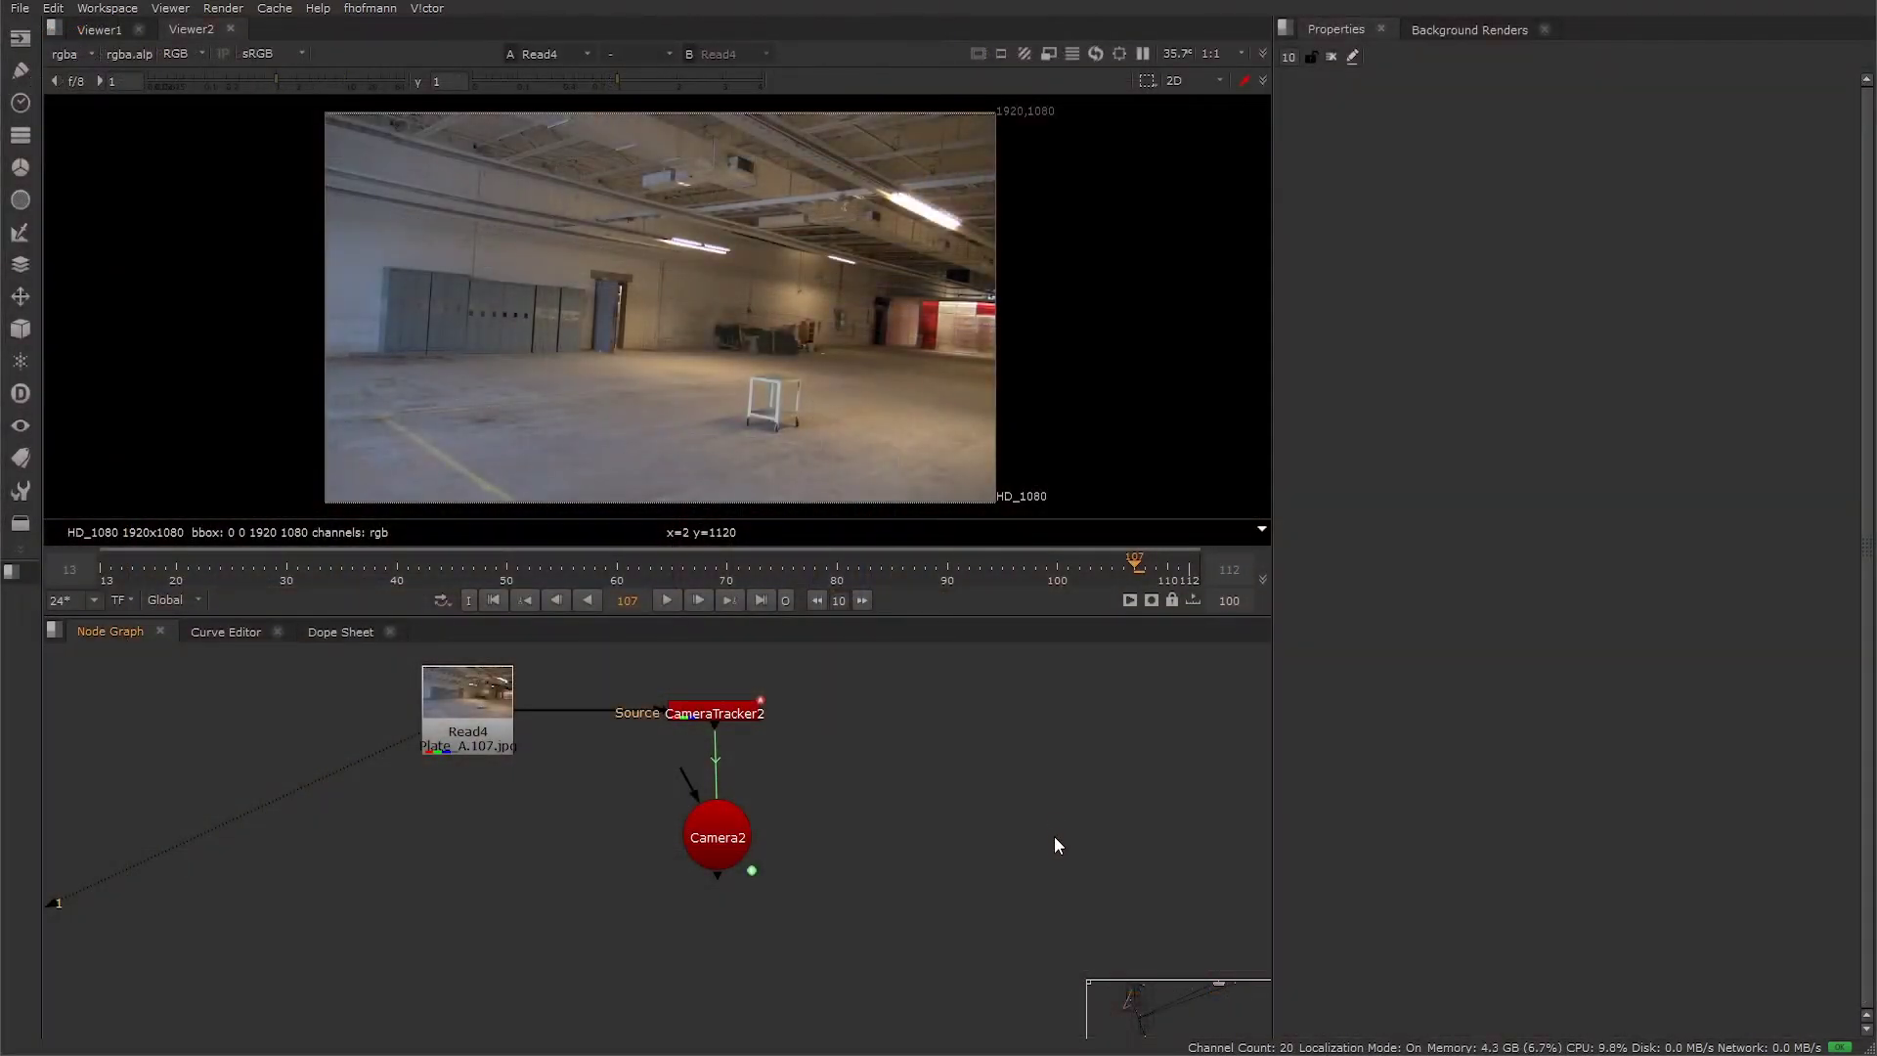
- Add DepthGenerator2 with Camera2 as its camera and Read4 as its source, bending the pipe with a Dot
key("Tab")
type("depth")
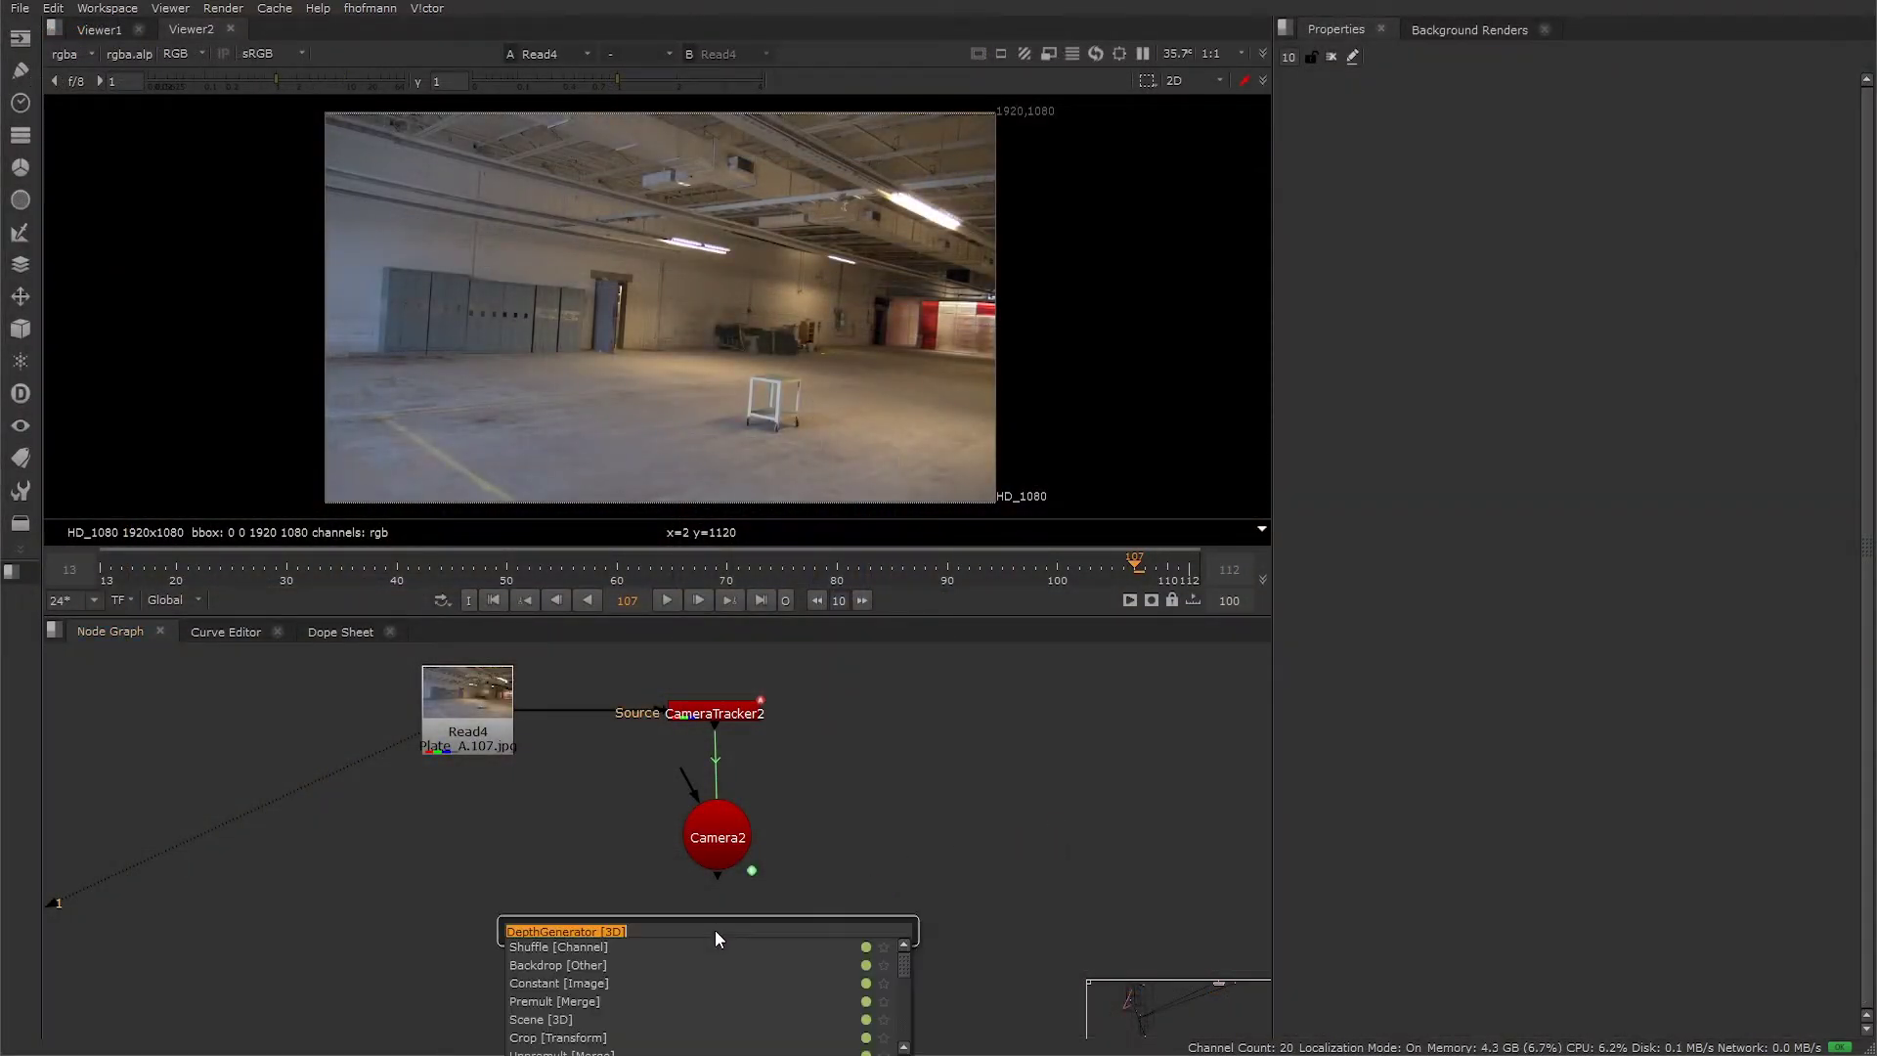
key("Return")
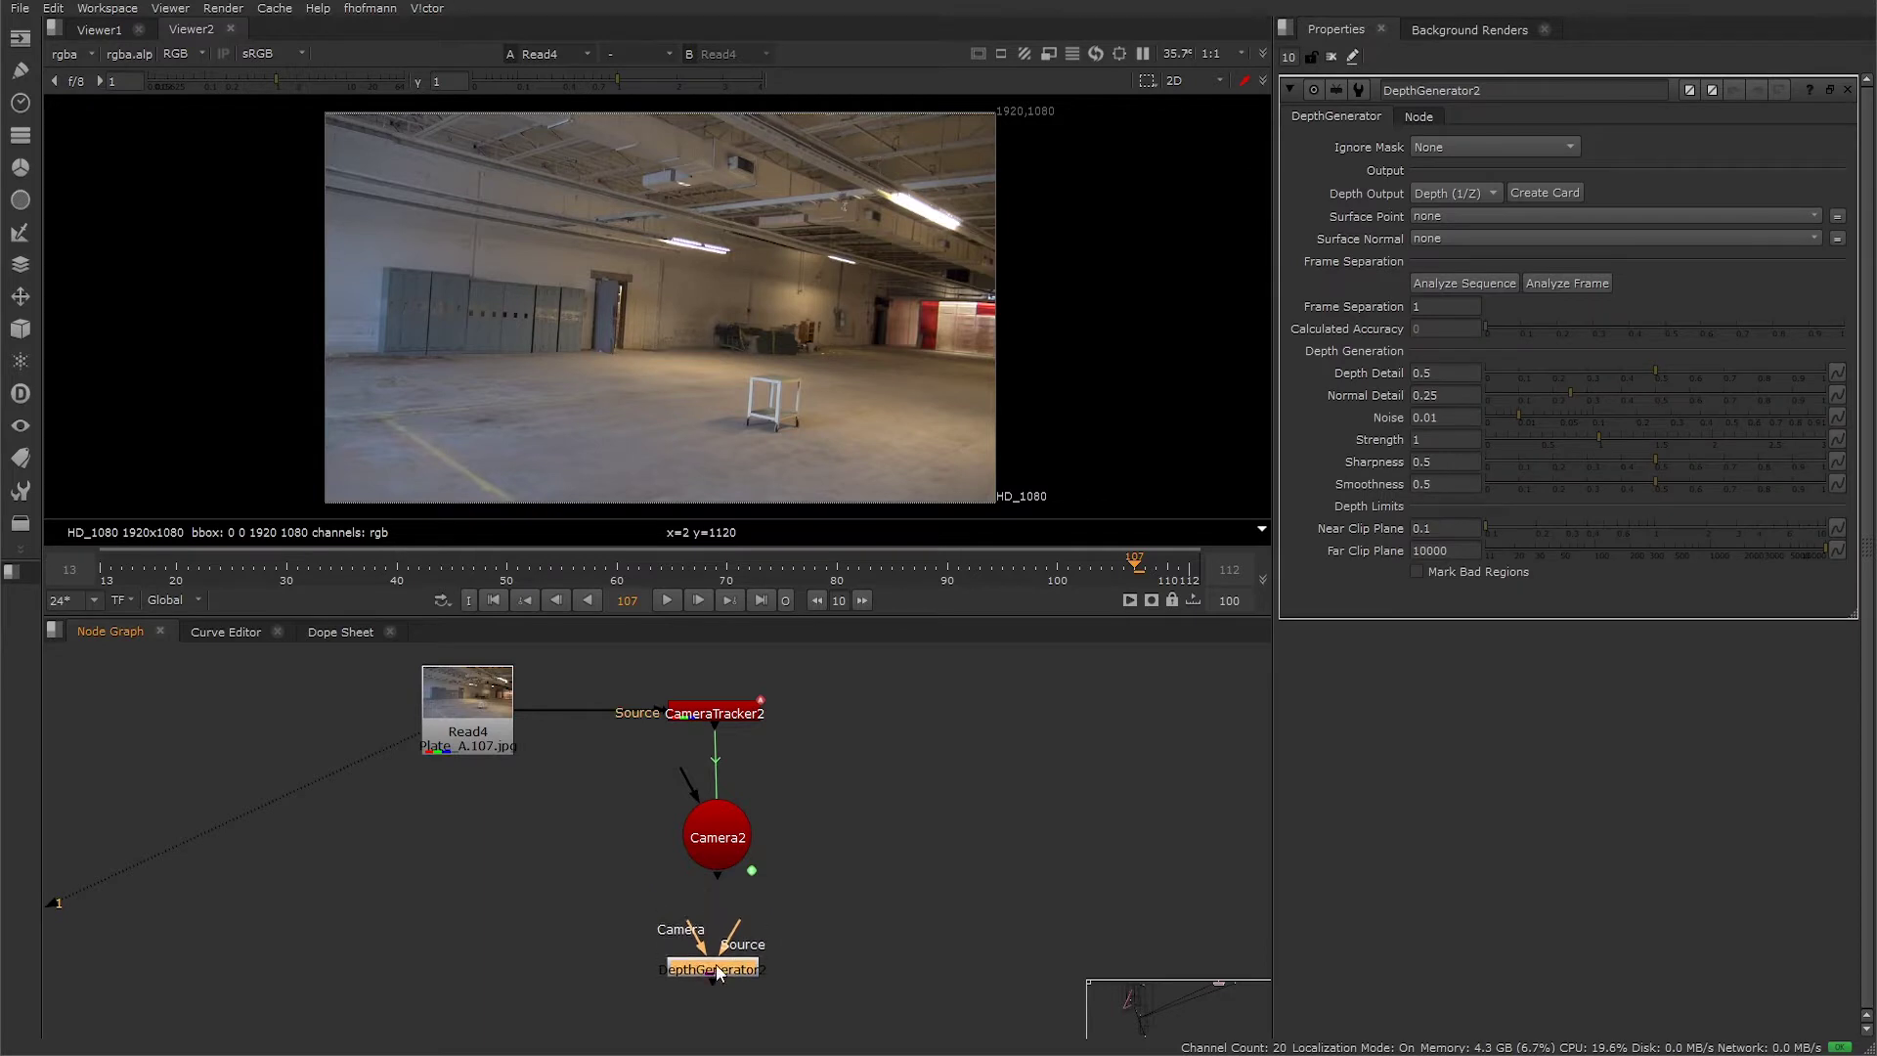
left_click_drag(690, 890, 715, 841)
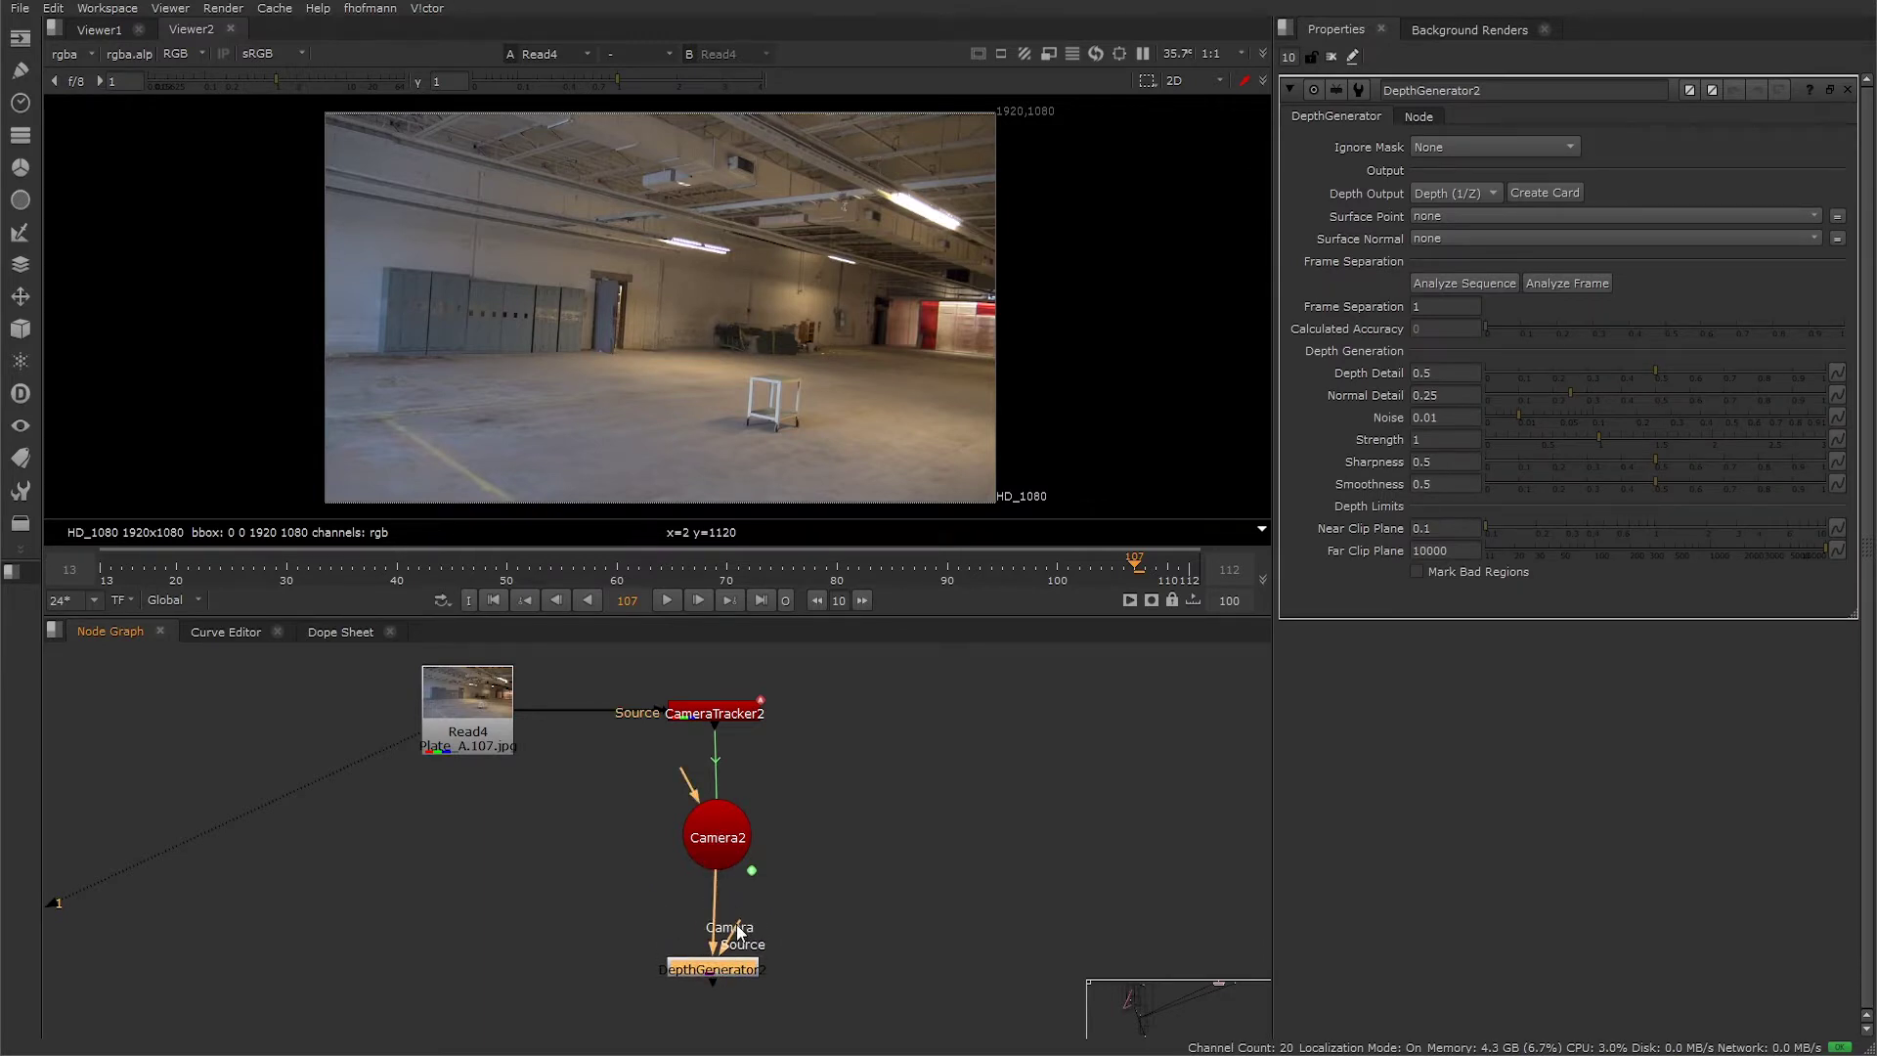
left_click_drag(738, 932, 483, 716)
left_click_drag(603, 863, 467, 958)
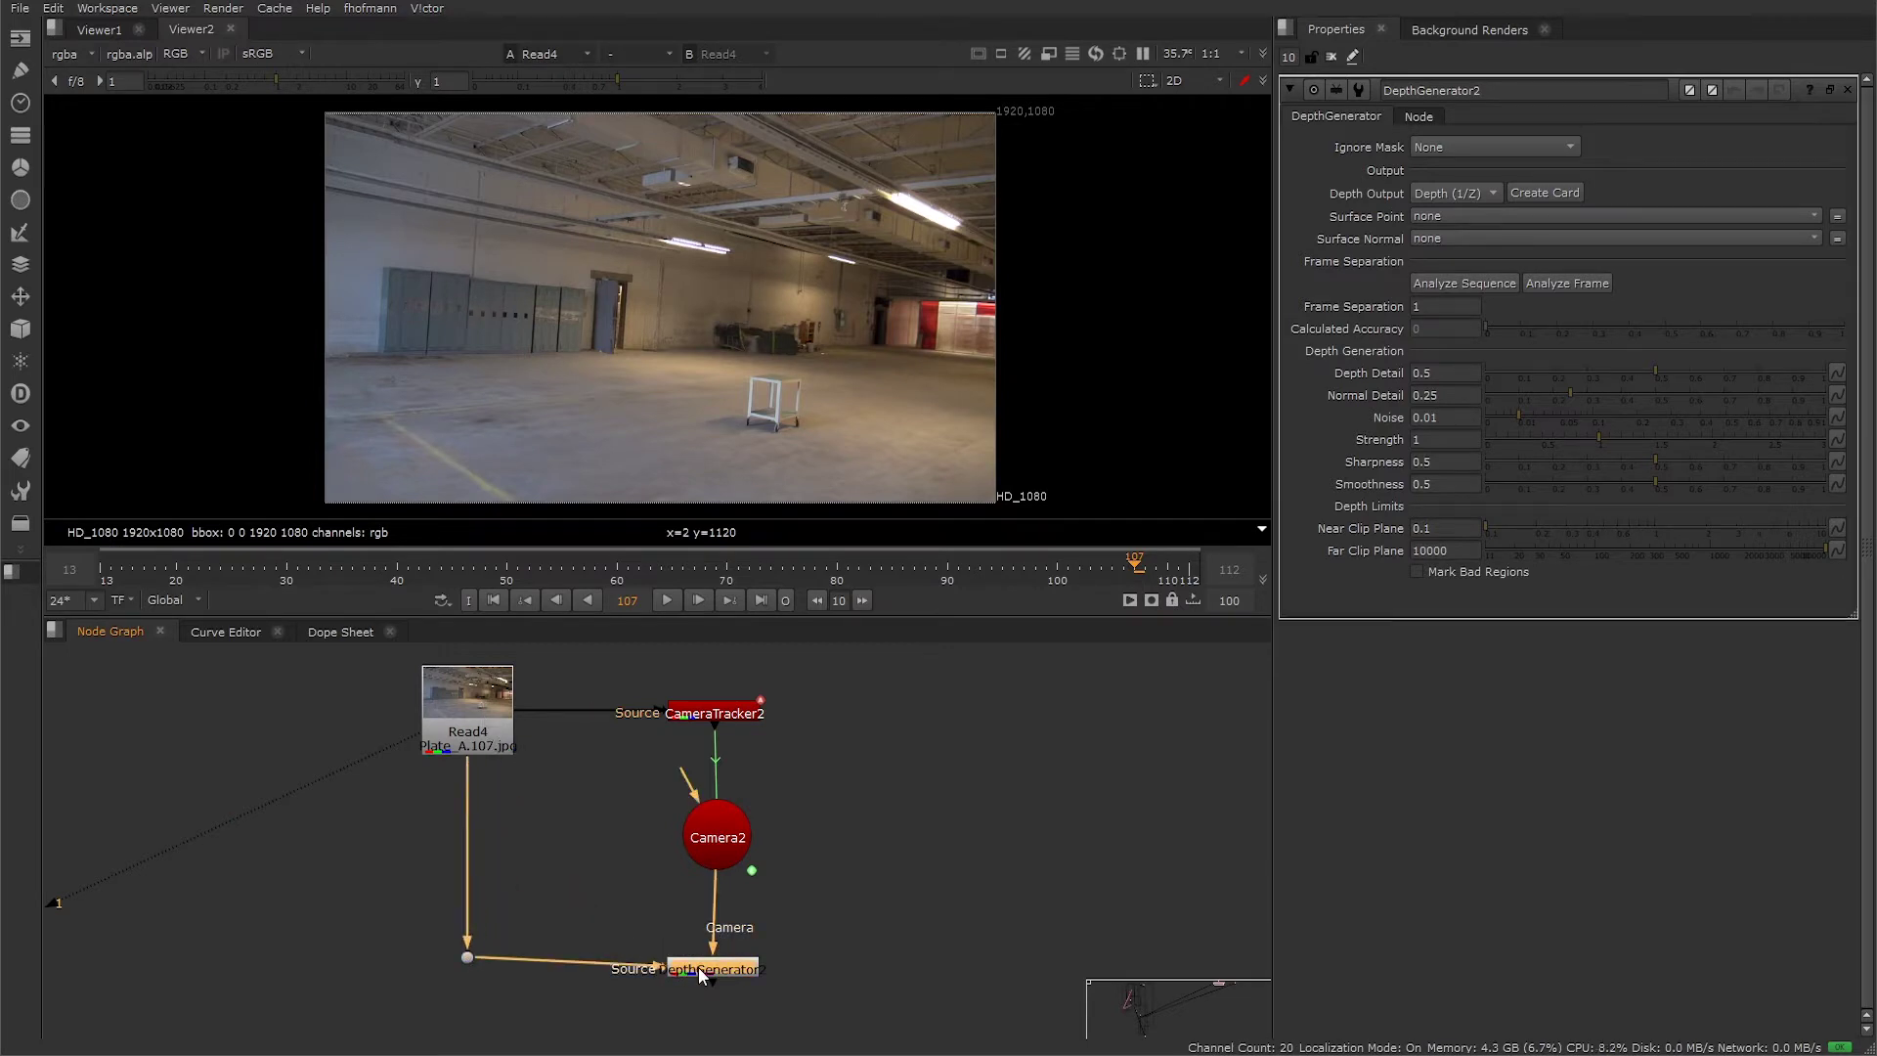
- View DepthGenerator2's depth channel as greyscale with viewer gain 0.2 and gamma slightly lowered
key("1")
left_click(64, 54)
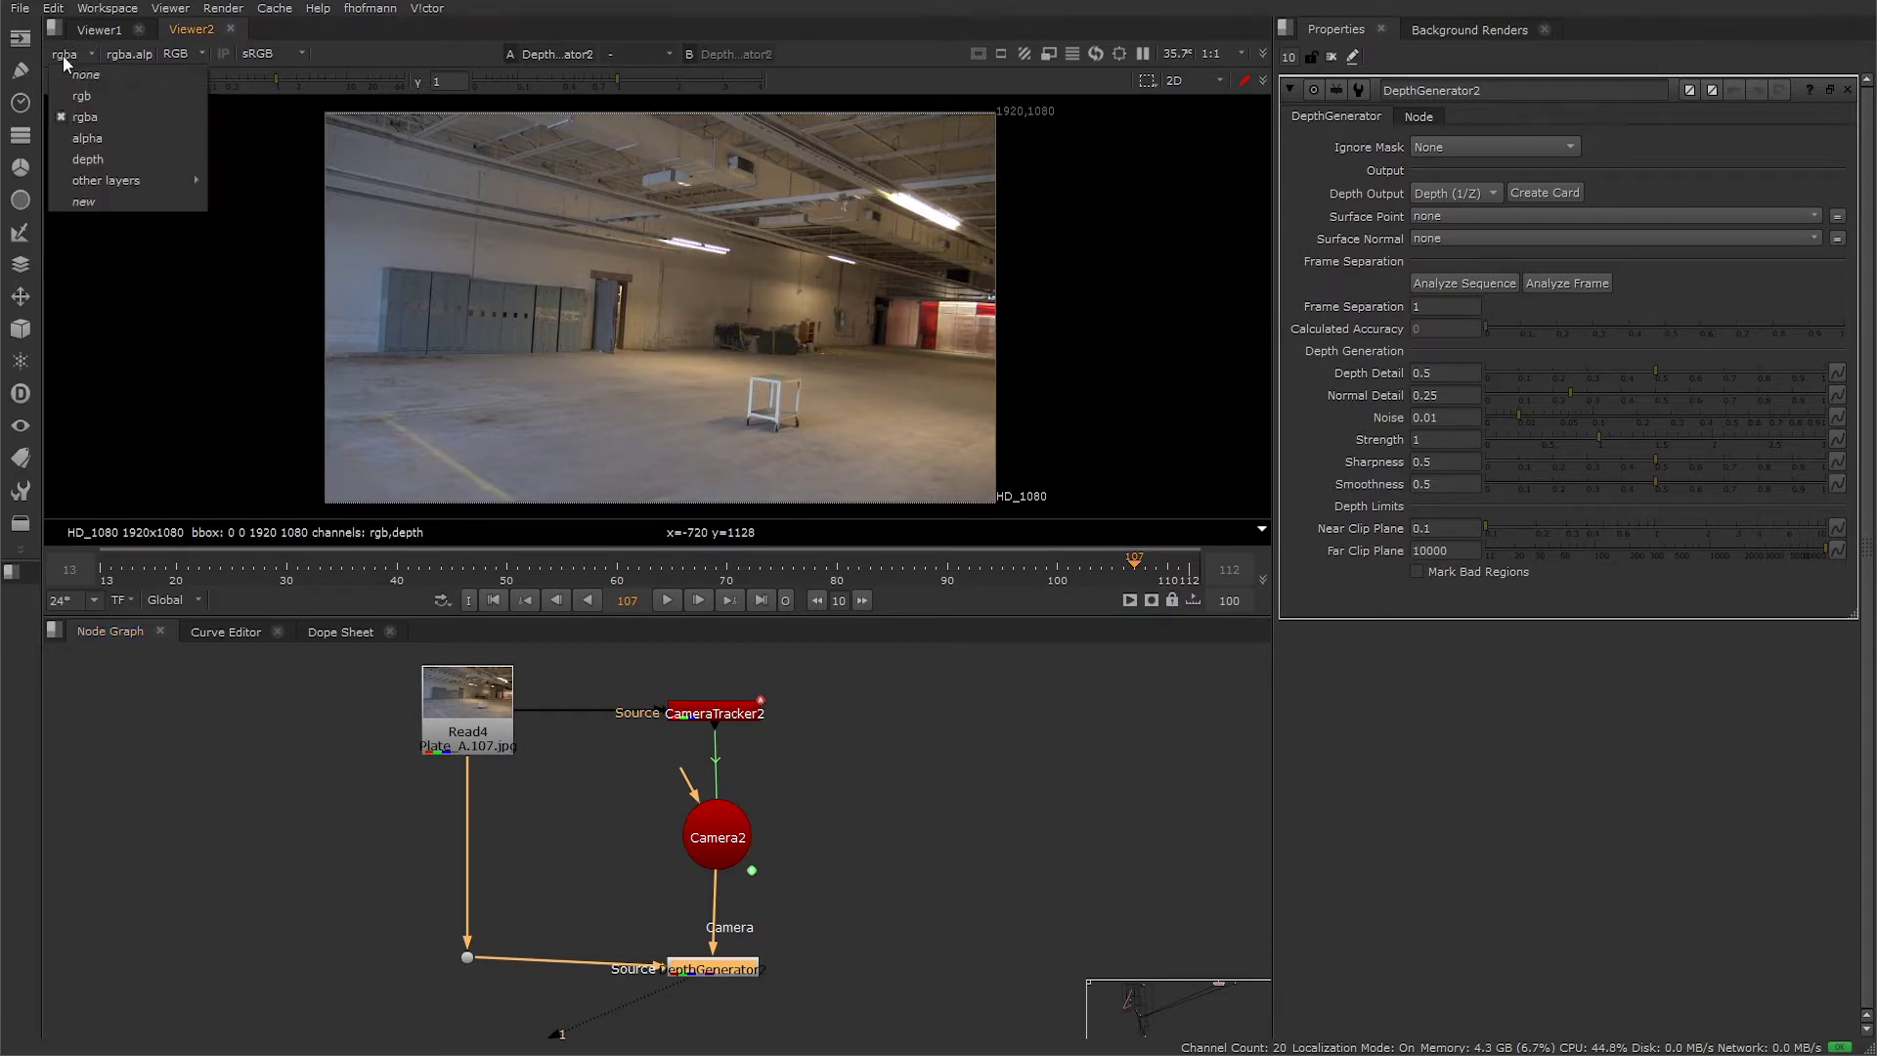
left_click(104, 157)
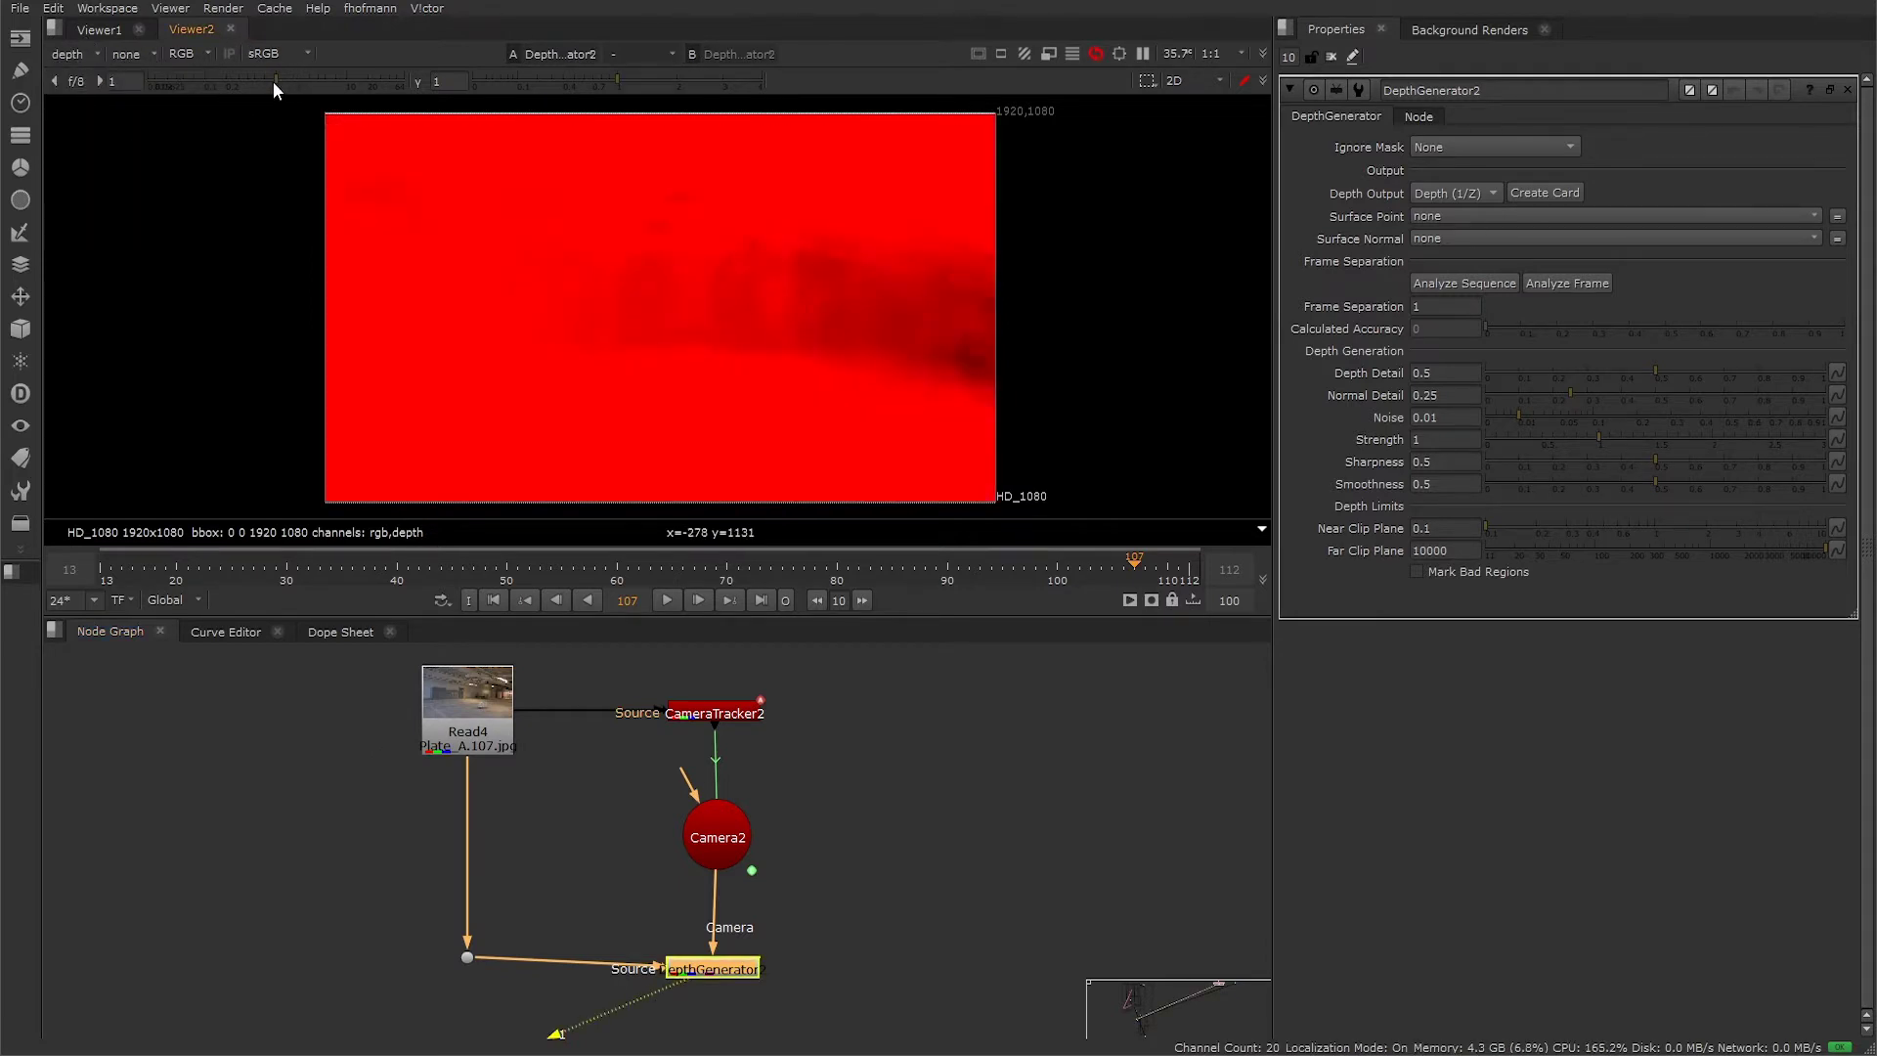
left_click_drag(273, 80, 227, 82)
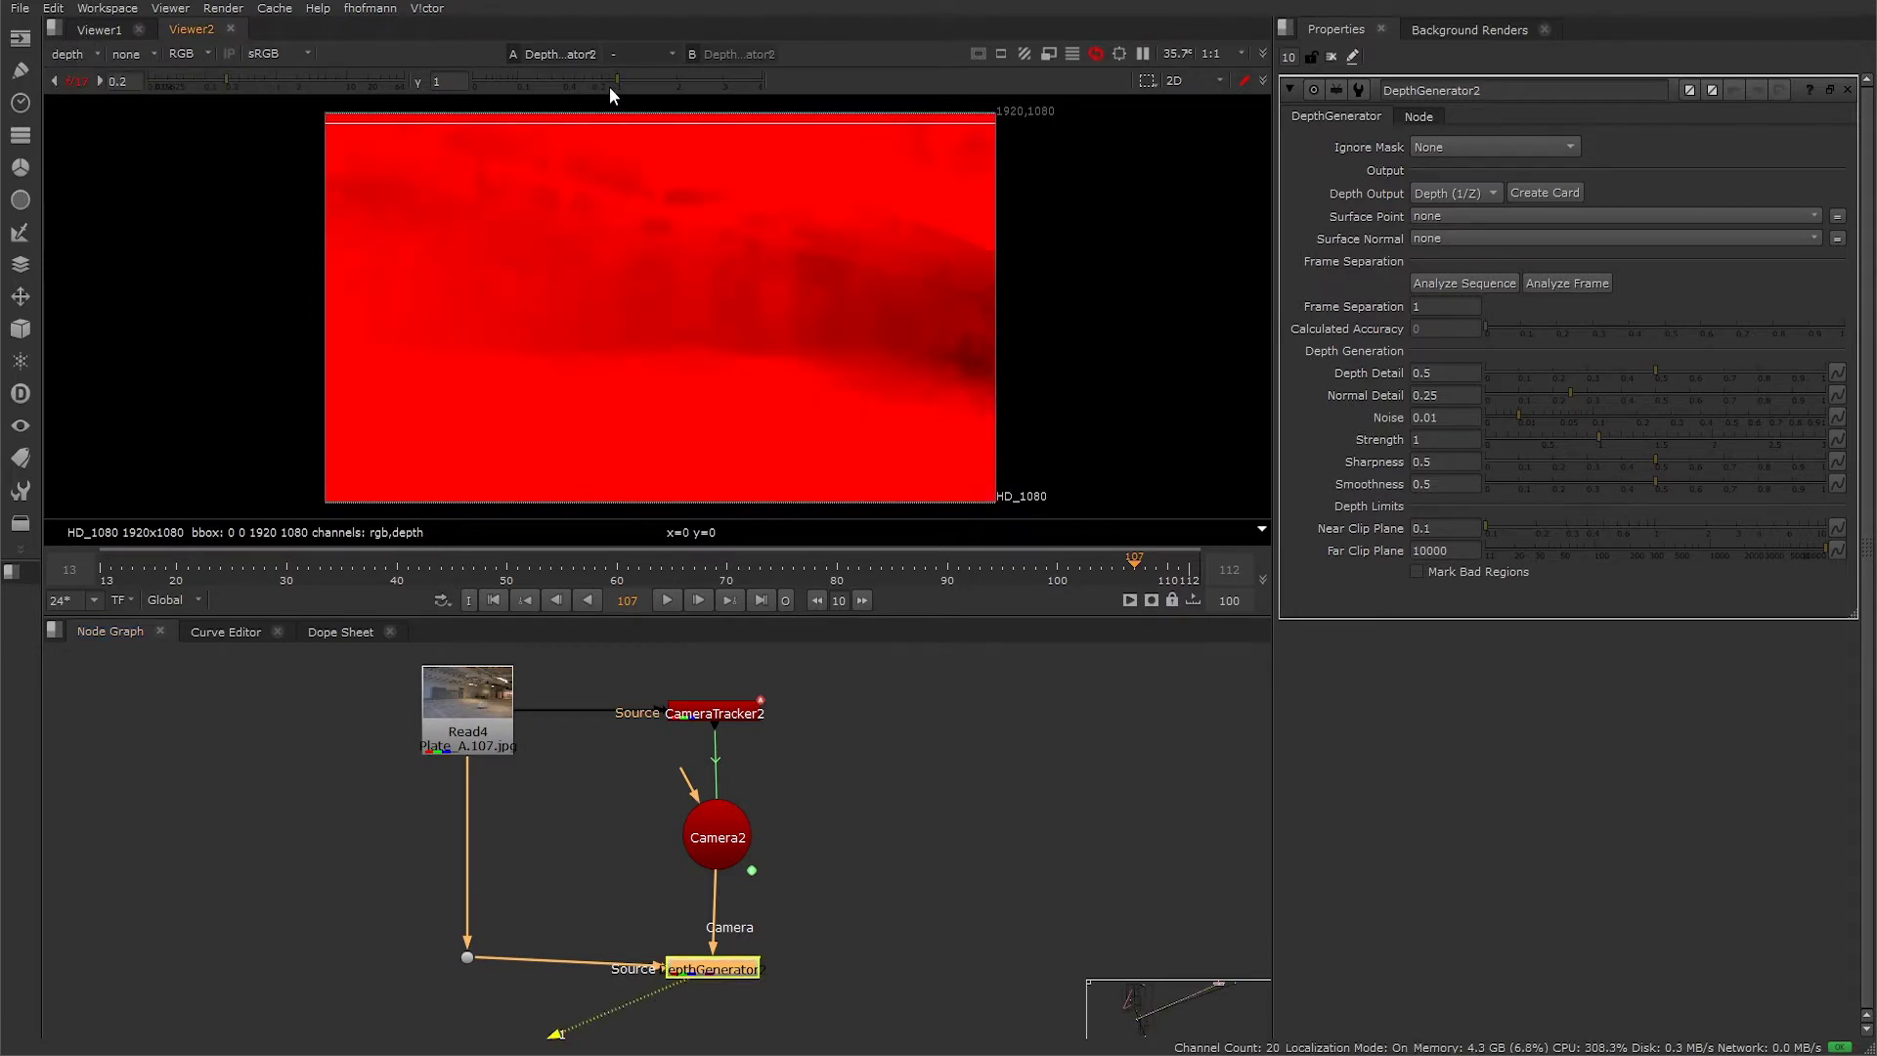
left_click_drag(616, 83, 603, 84)
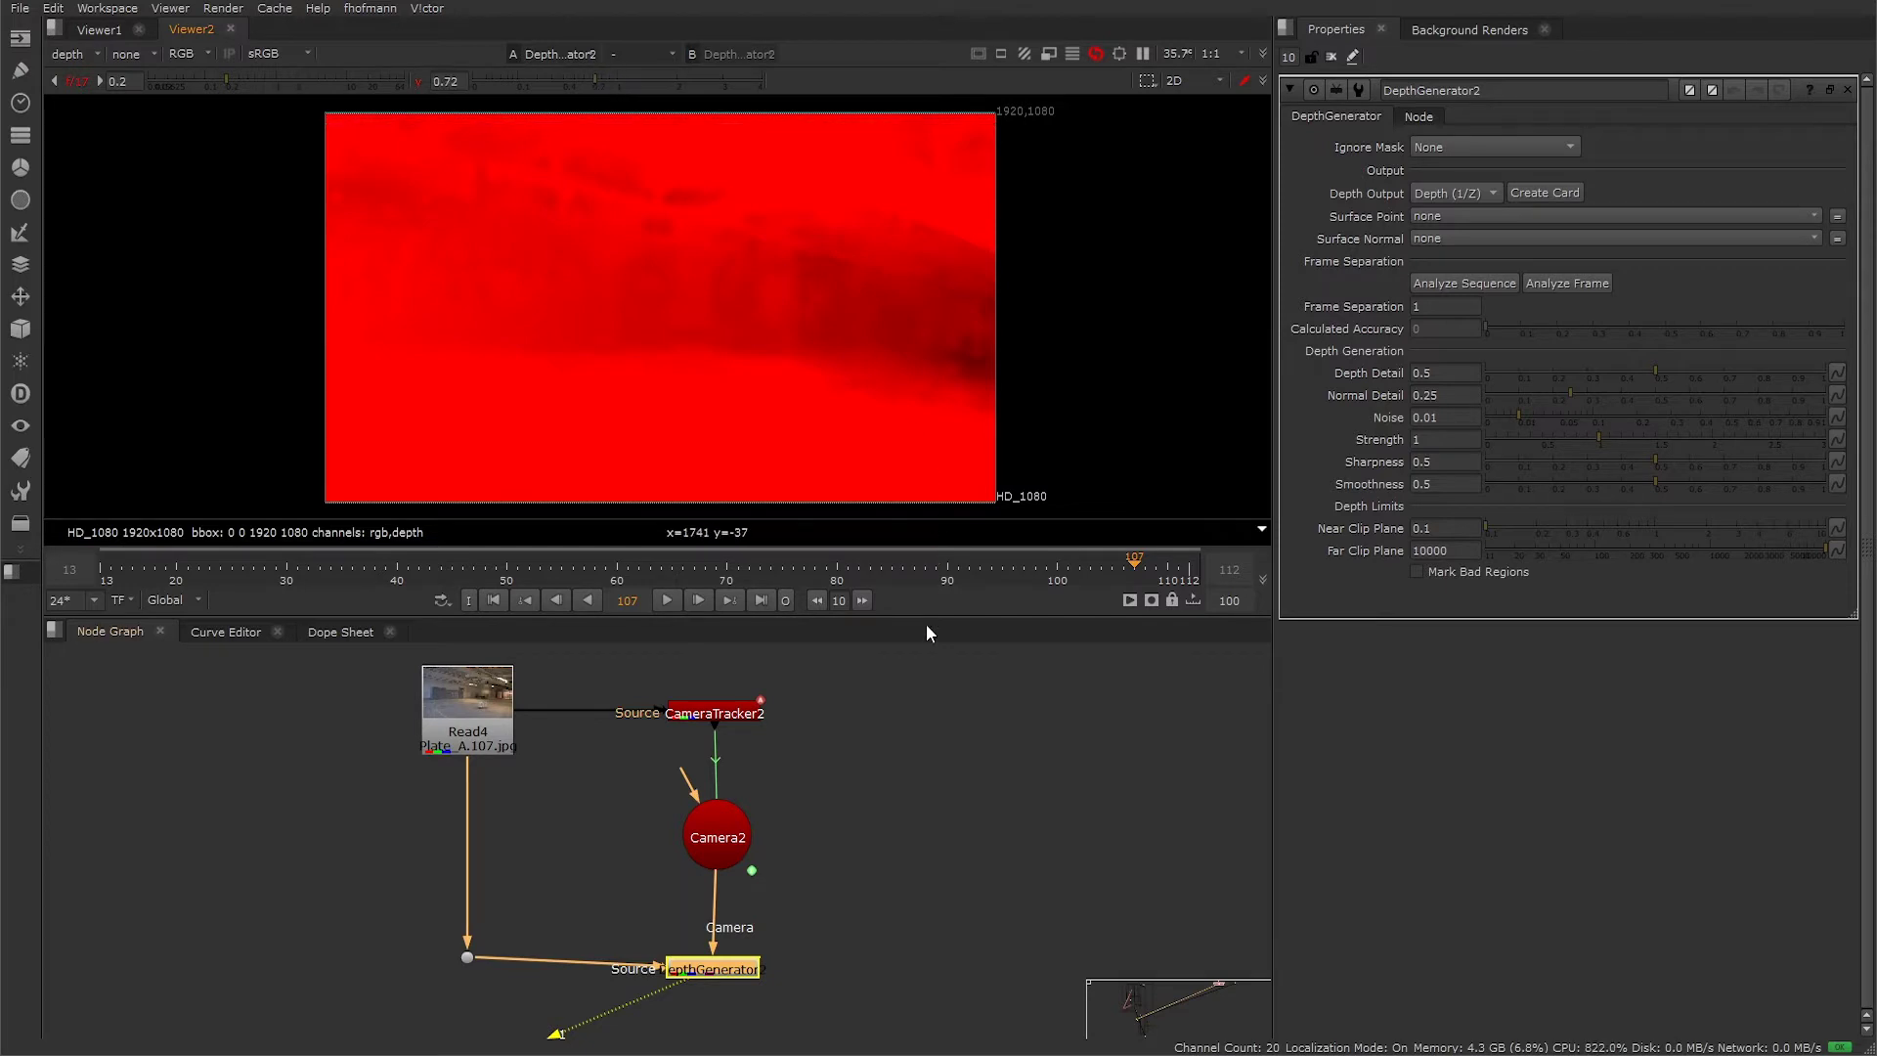
key("r")
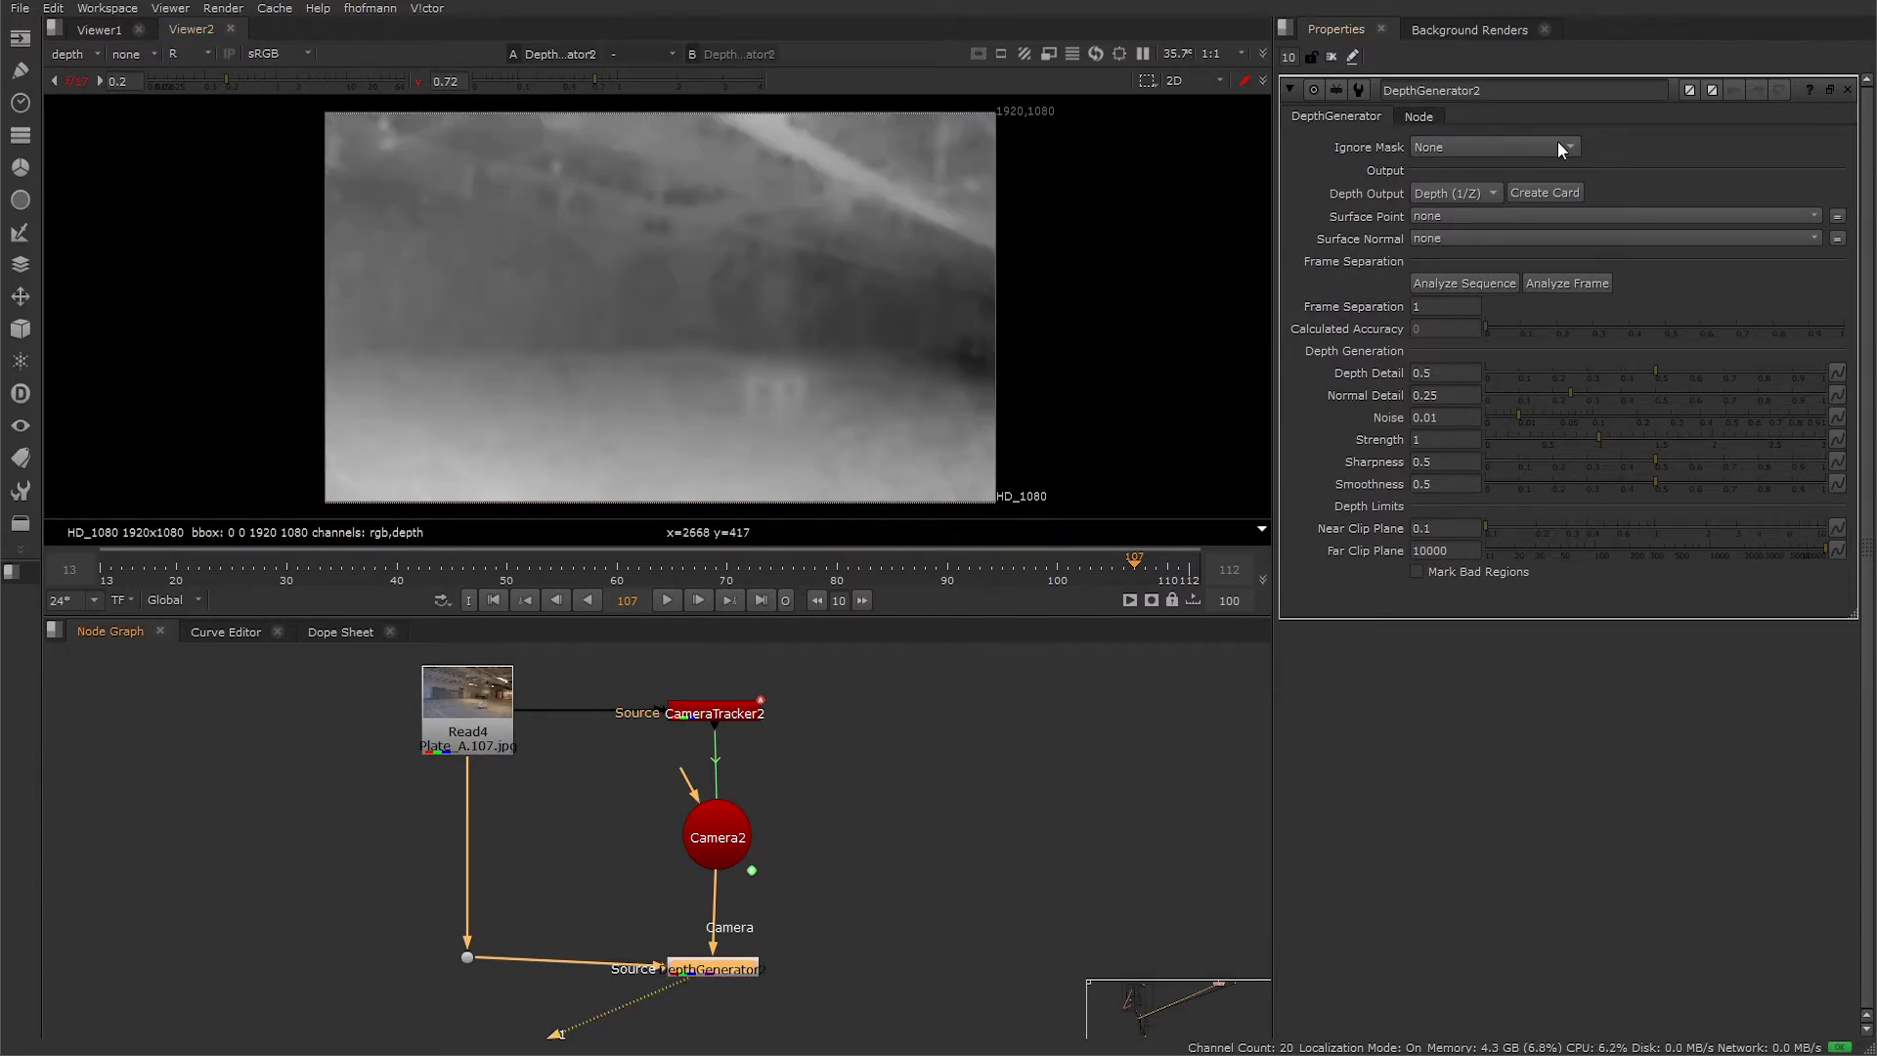
- Keep Ignore Mask set to None and look over the Depth Output choices
mouse_move(1557, 140)
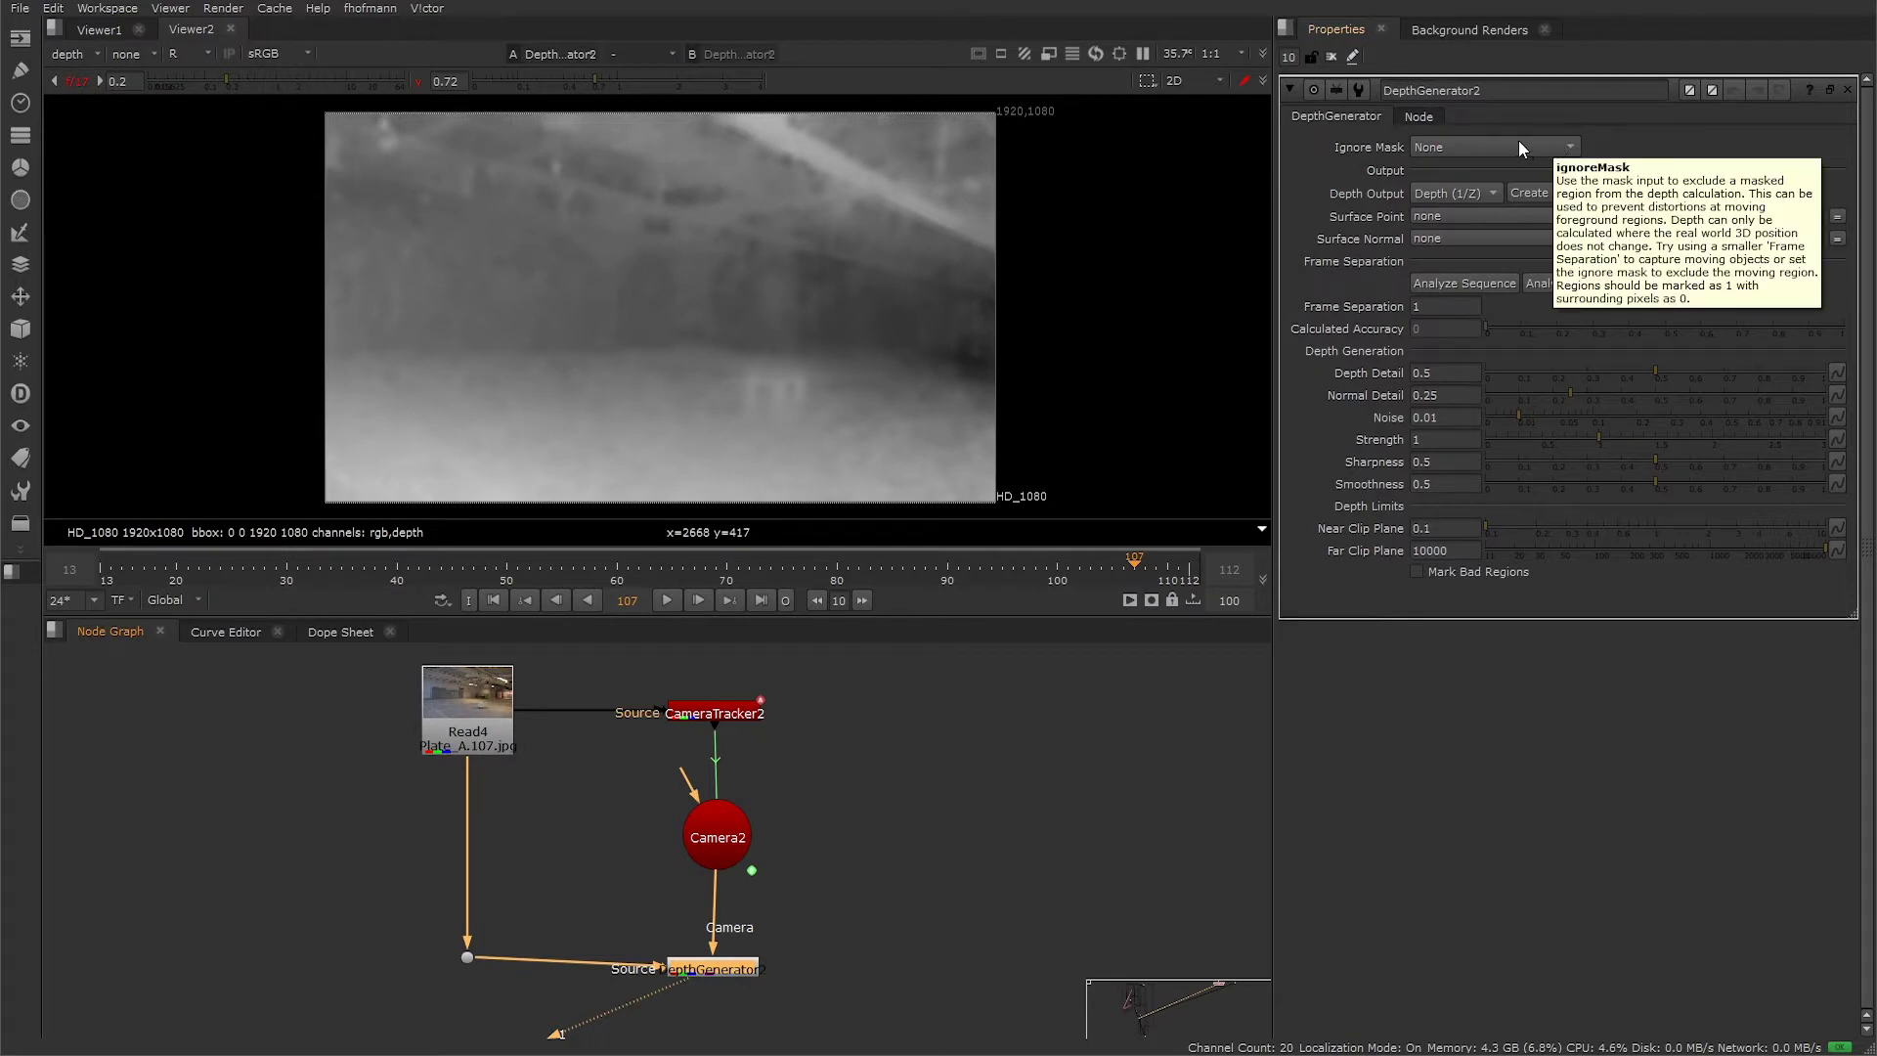
left_click(1521, 146)
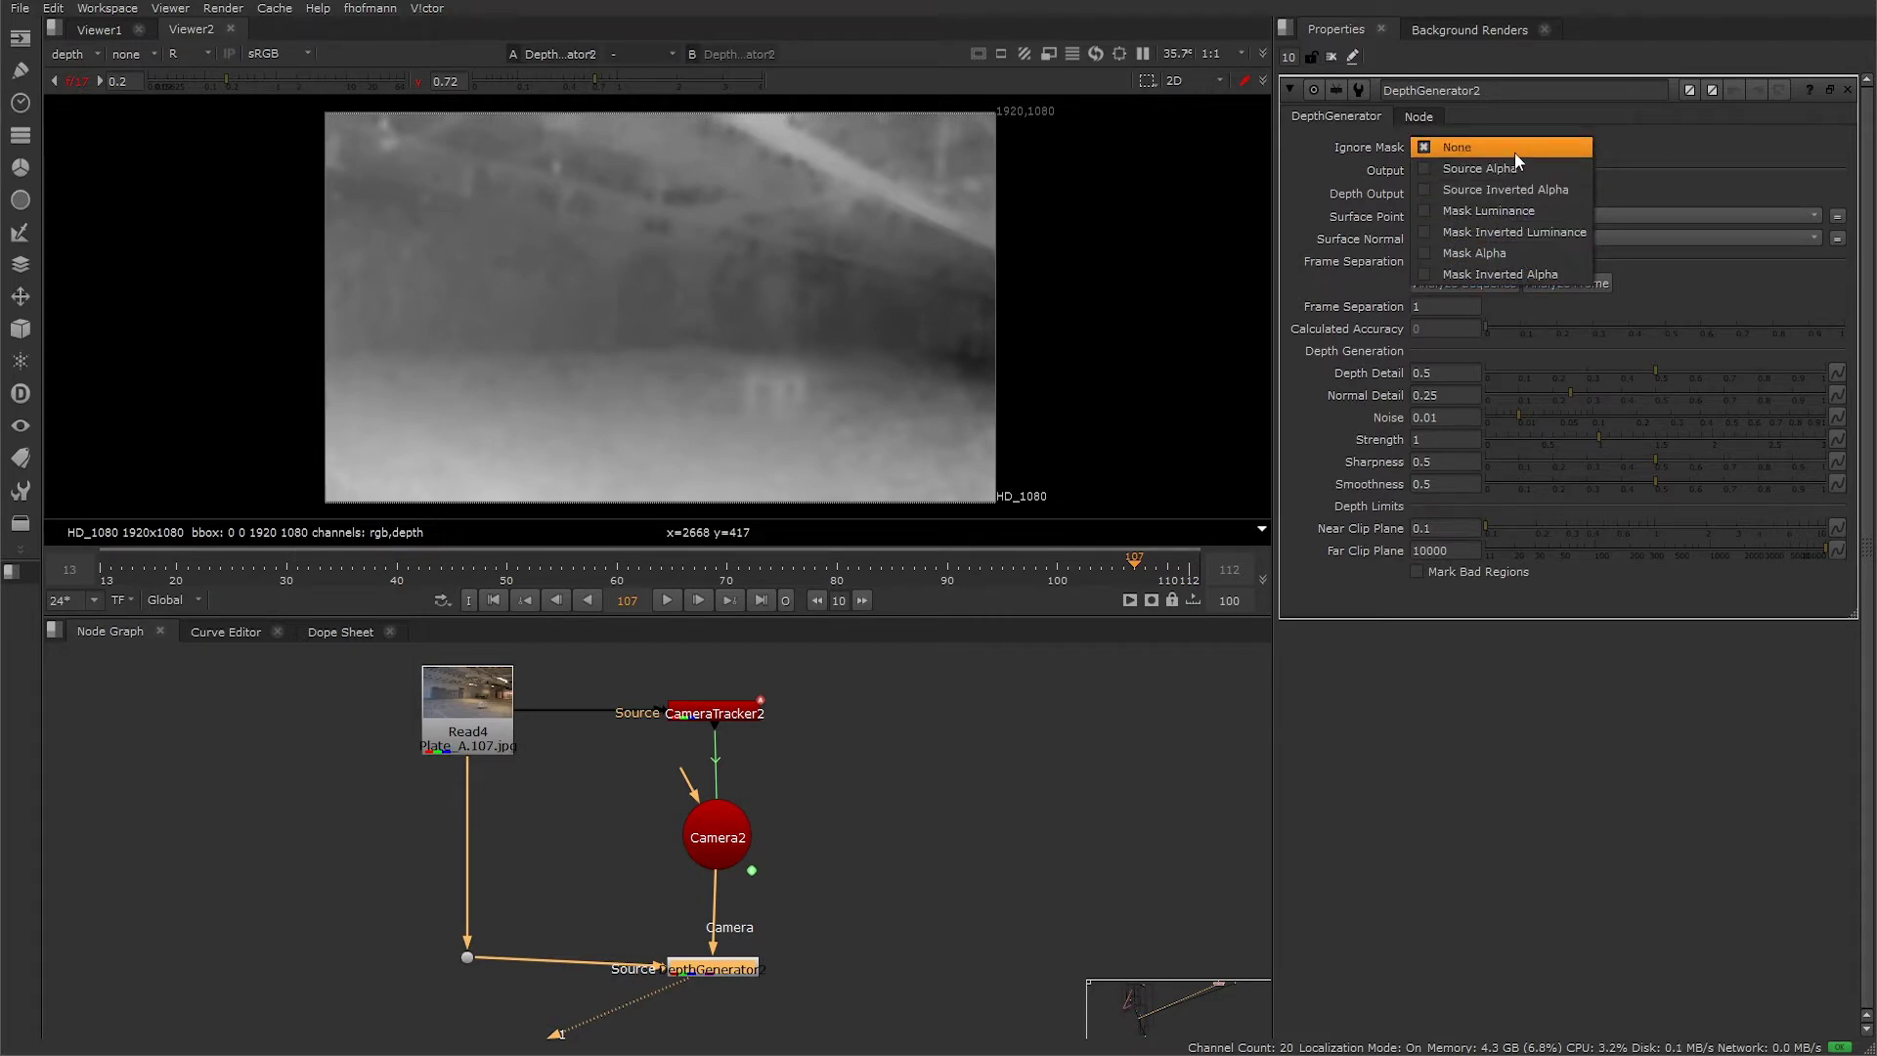
left_click(1516, 153)
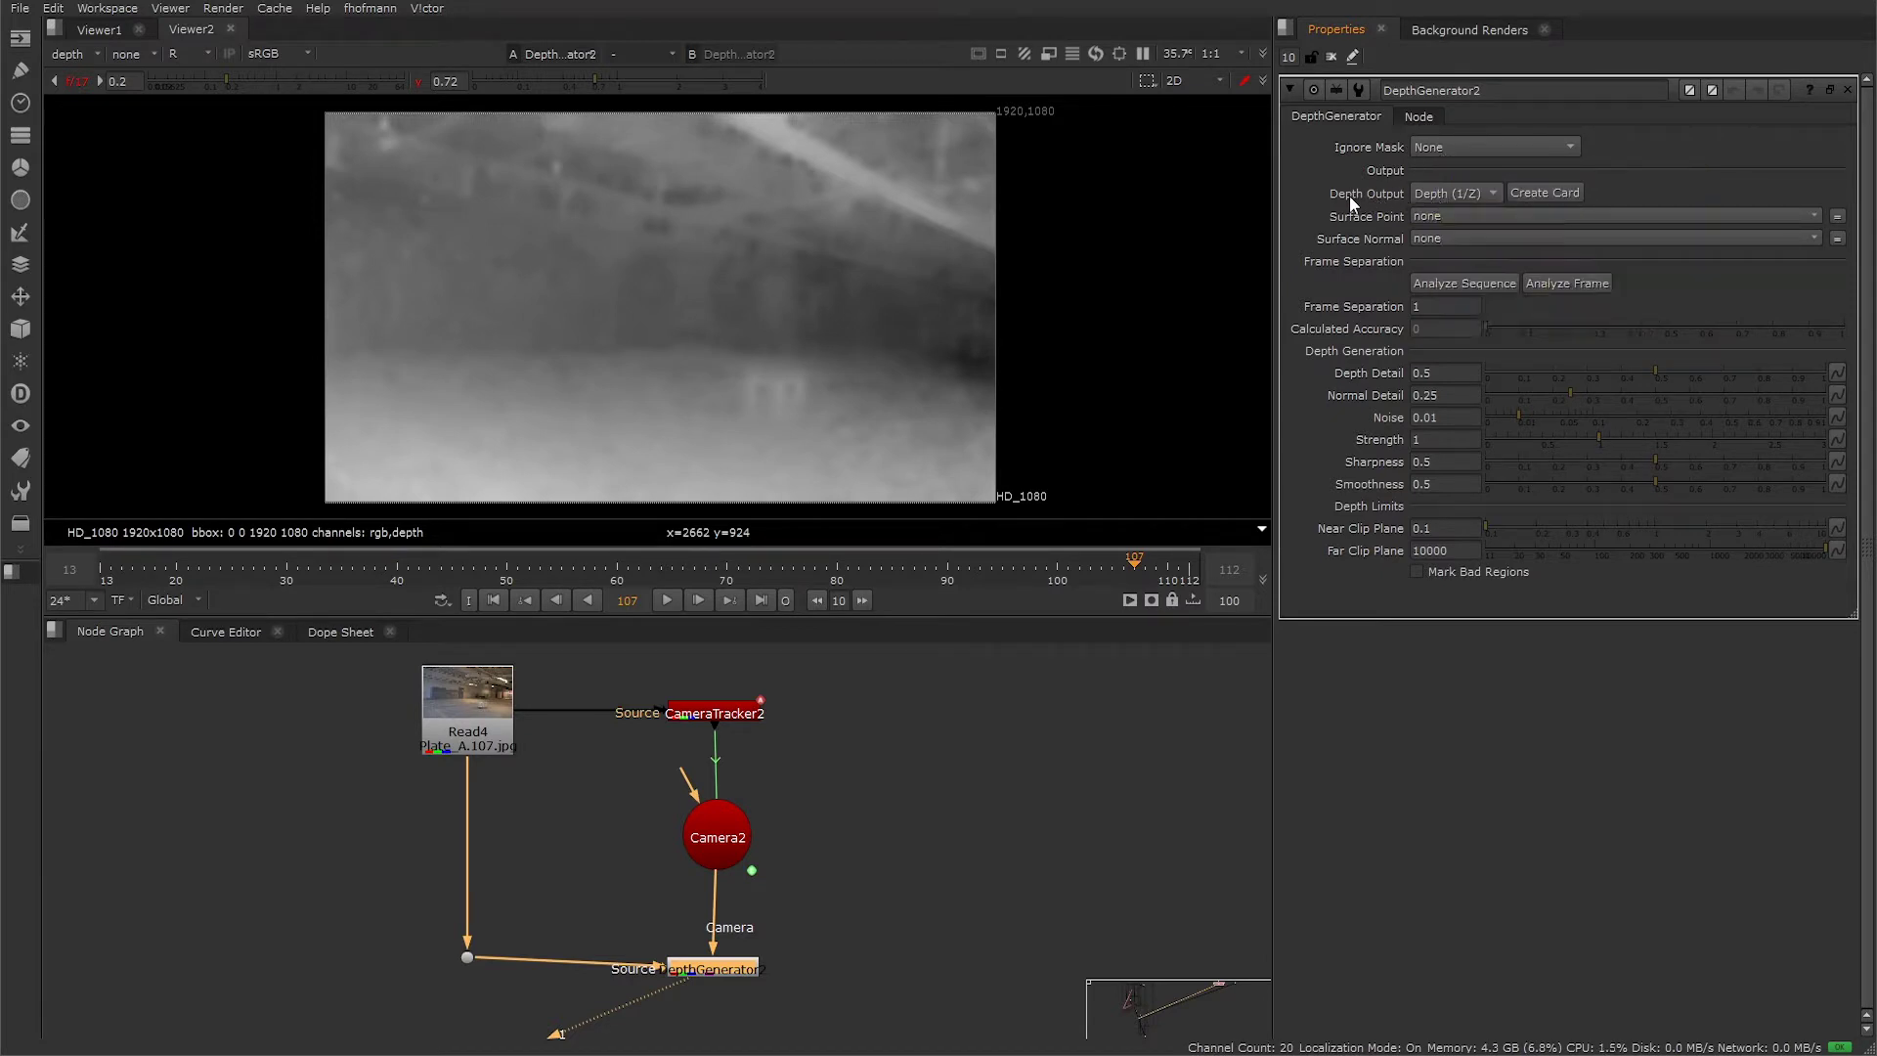
left_click(1457, 194)
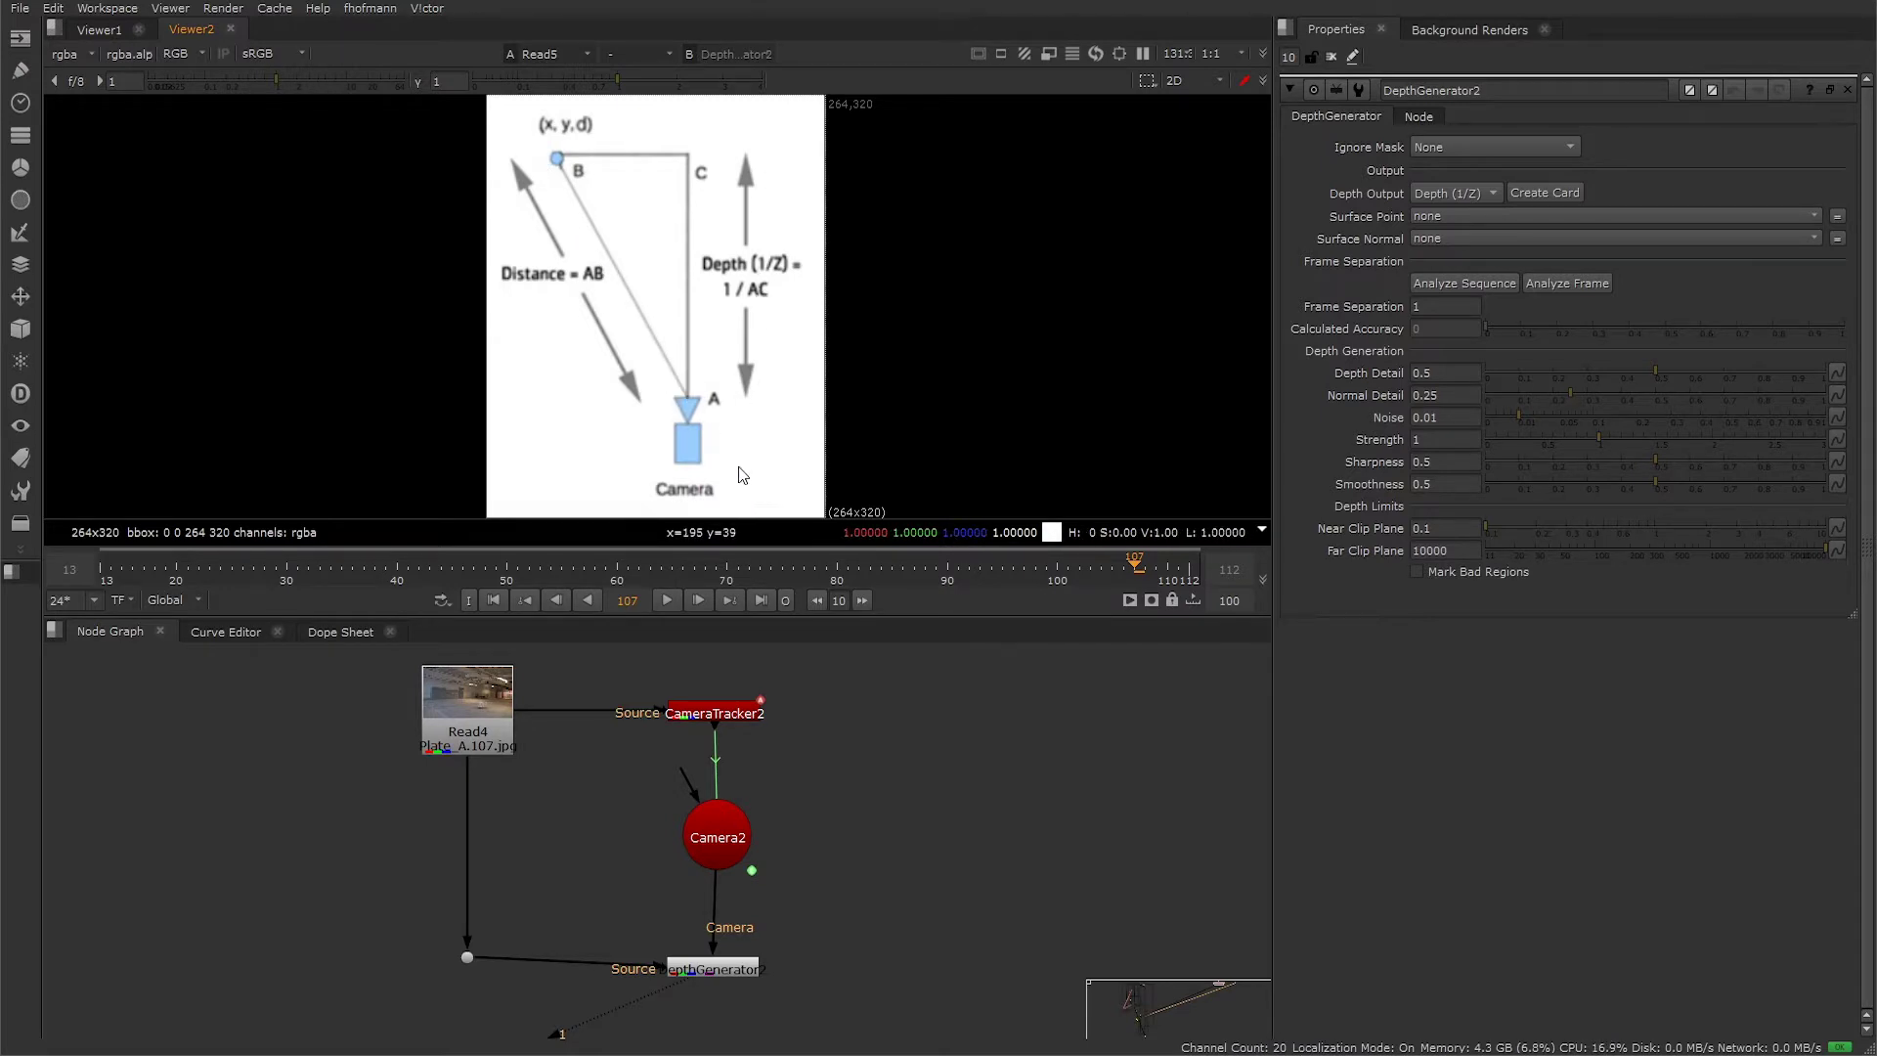
- View DepthGenerator2's depth output in the viewer again
key("1")
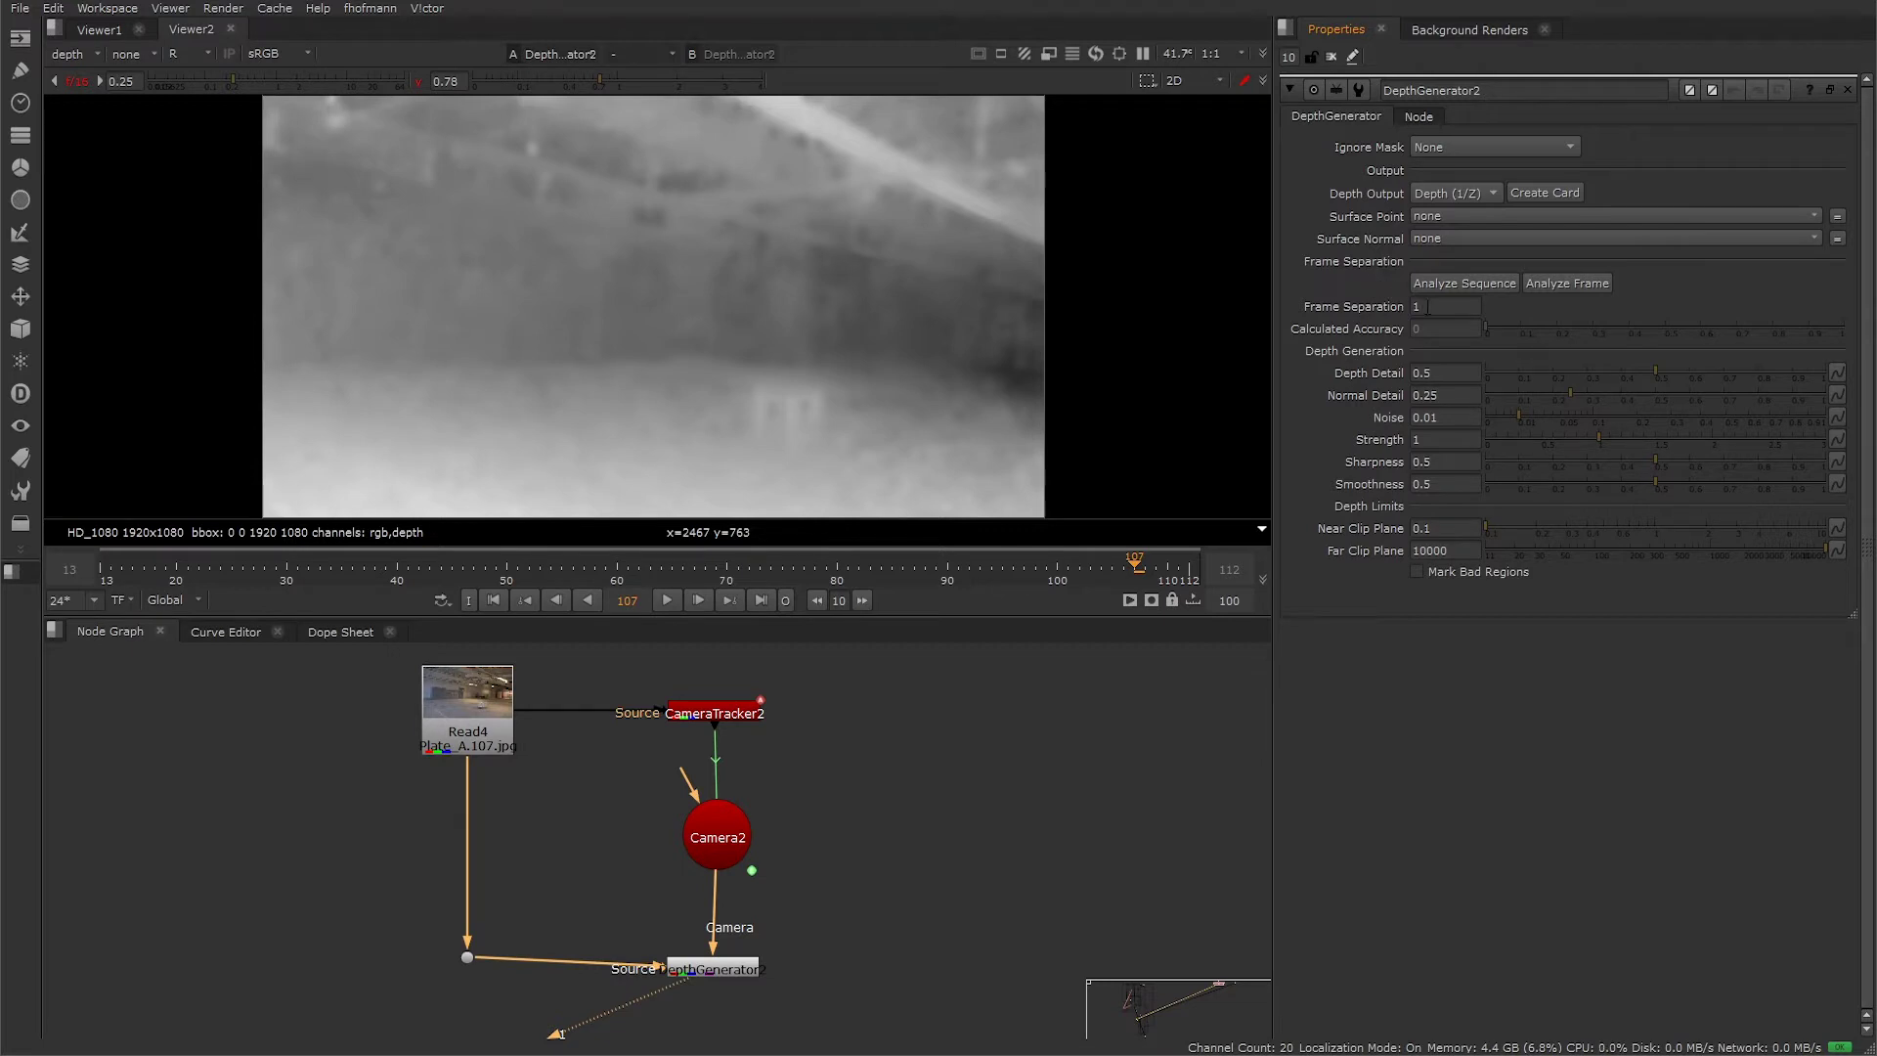
- Set Frame Separation to 2 and move the playhead to frame 100 to check the depth pass
type("2")
key("Return")
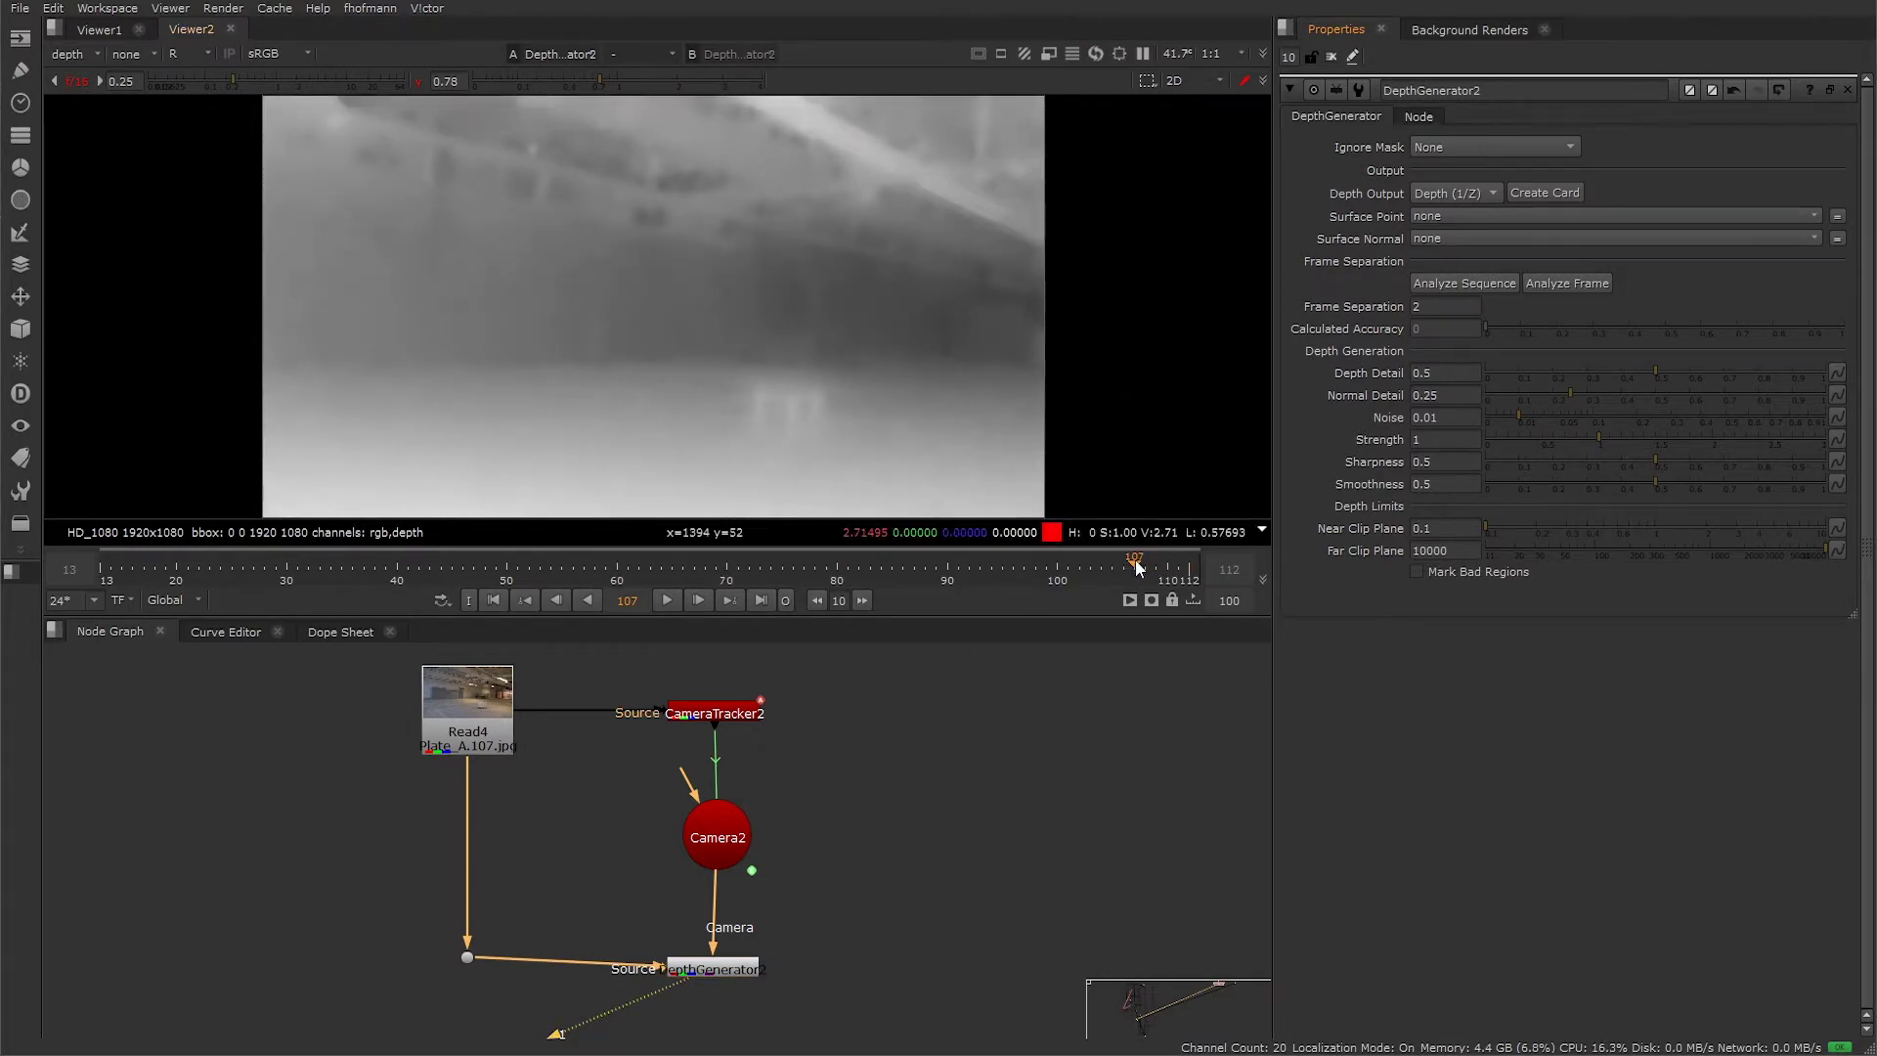
left_click(1083, 569)
left_click_drag(1084, 569, 1062, 571)
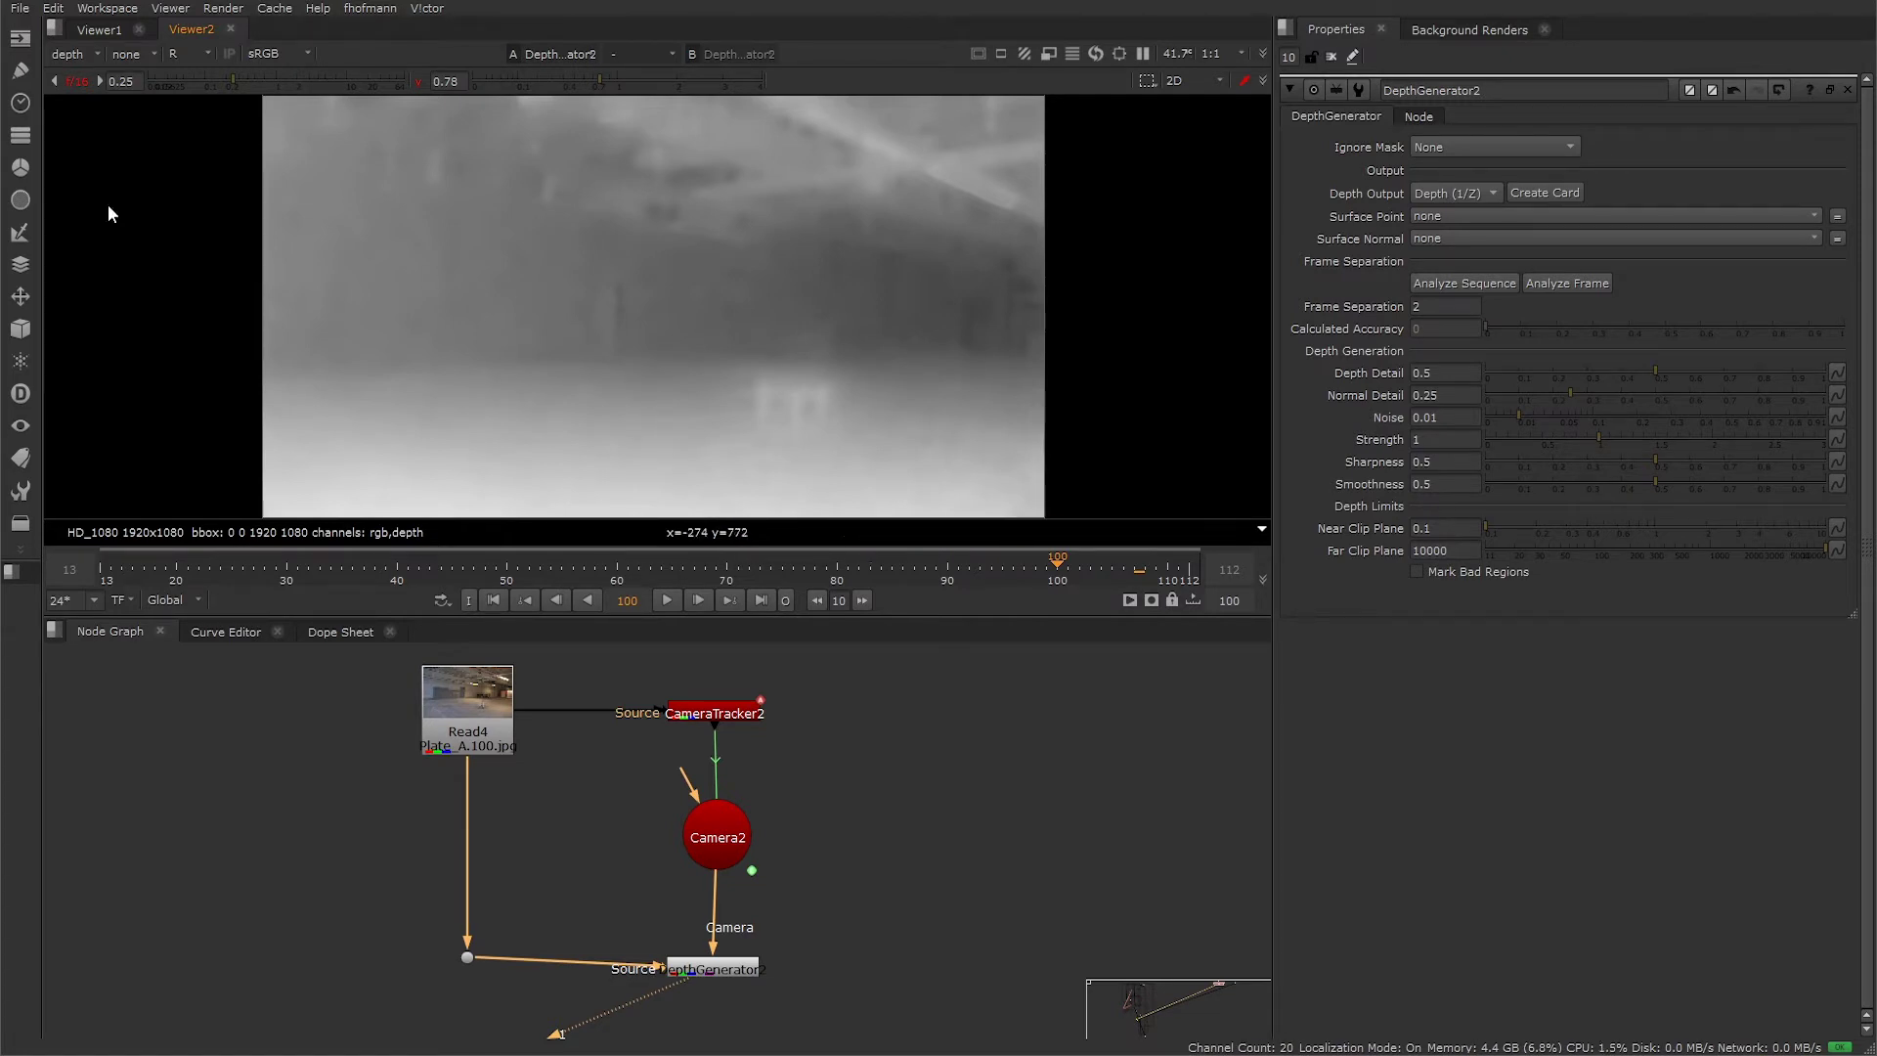
- Reset viewer gain and gamma, show Read4 in full rgba, and scrub the plate from frame 45 to 97
left_click(73, 81)
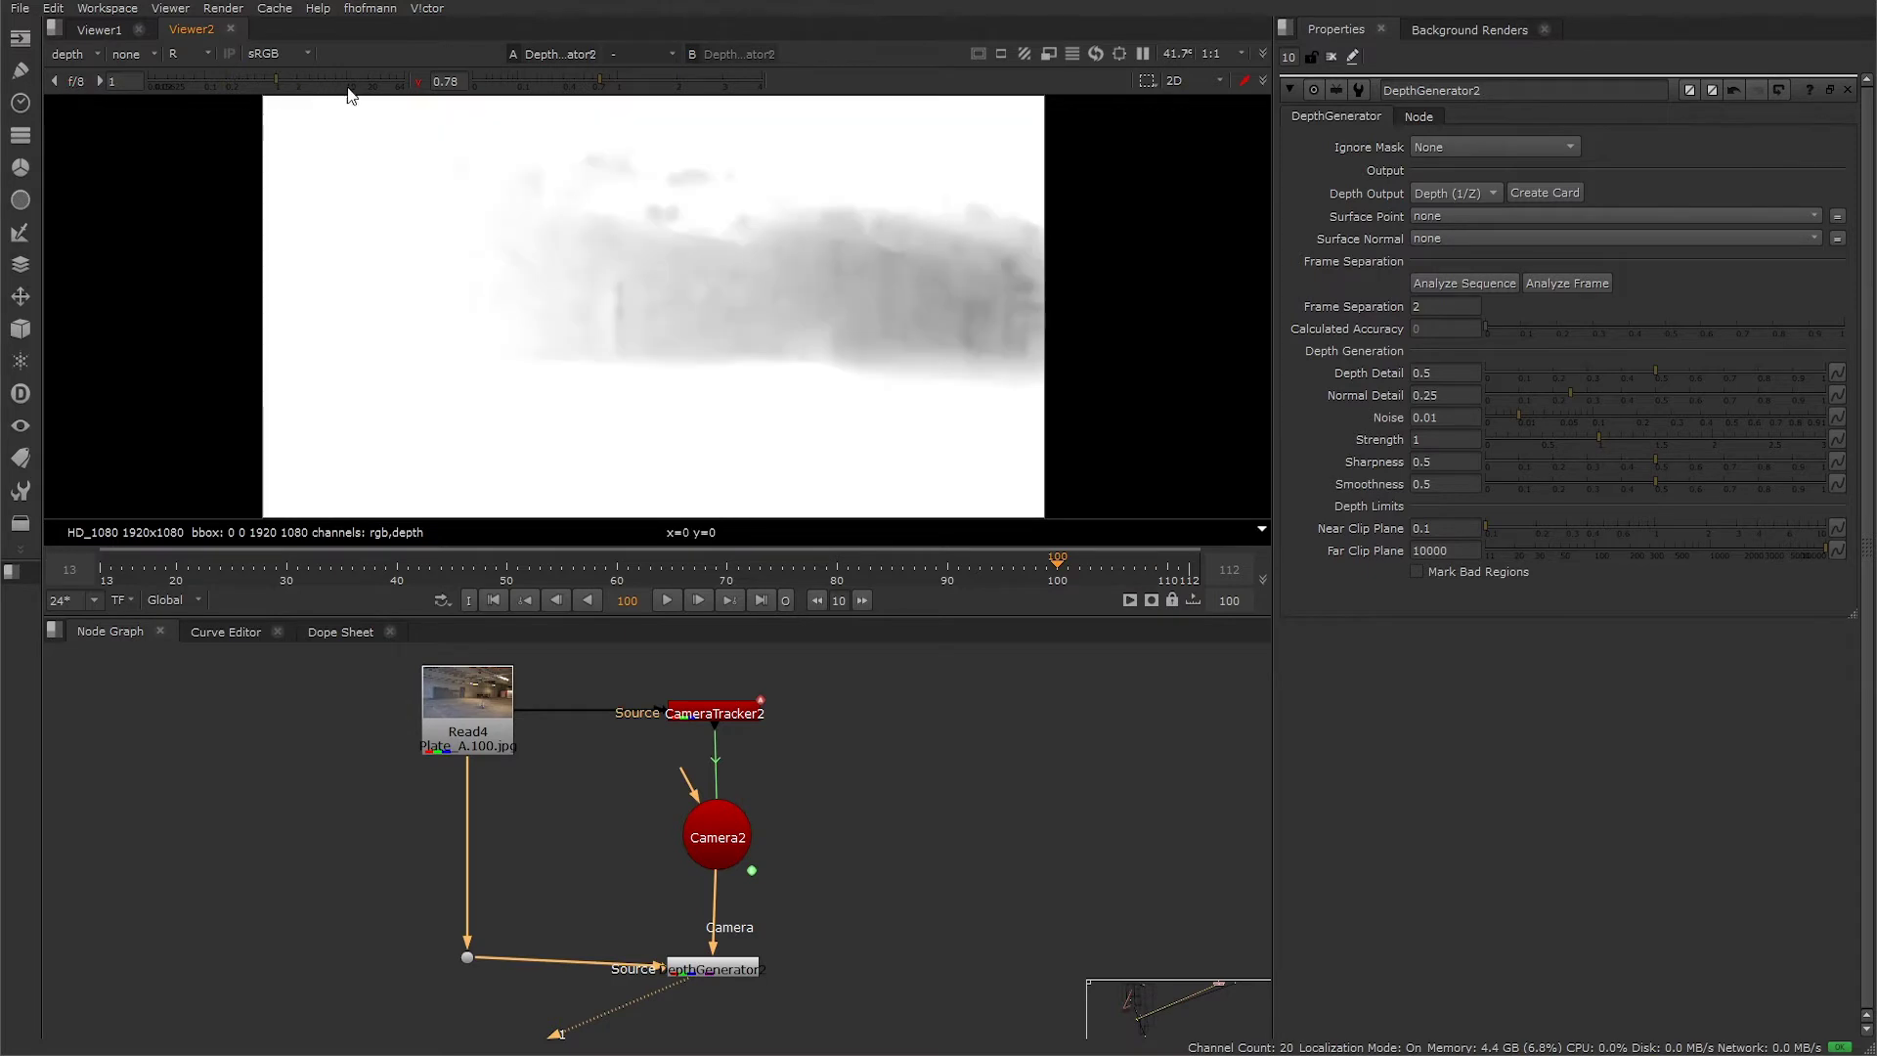
left_click(419, 81)
left_click(66, 54)
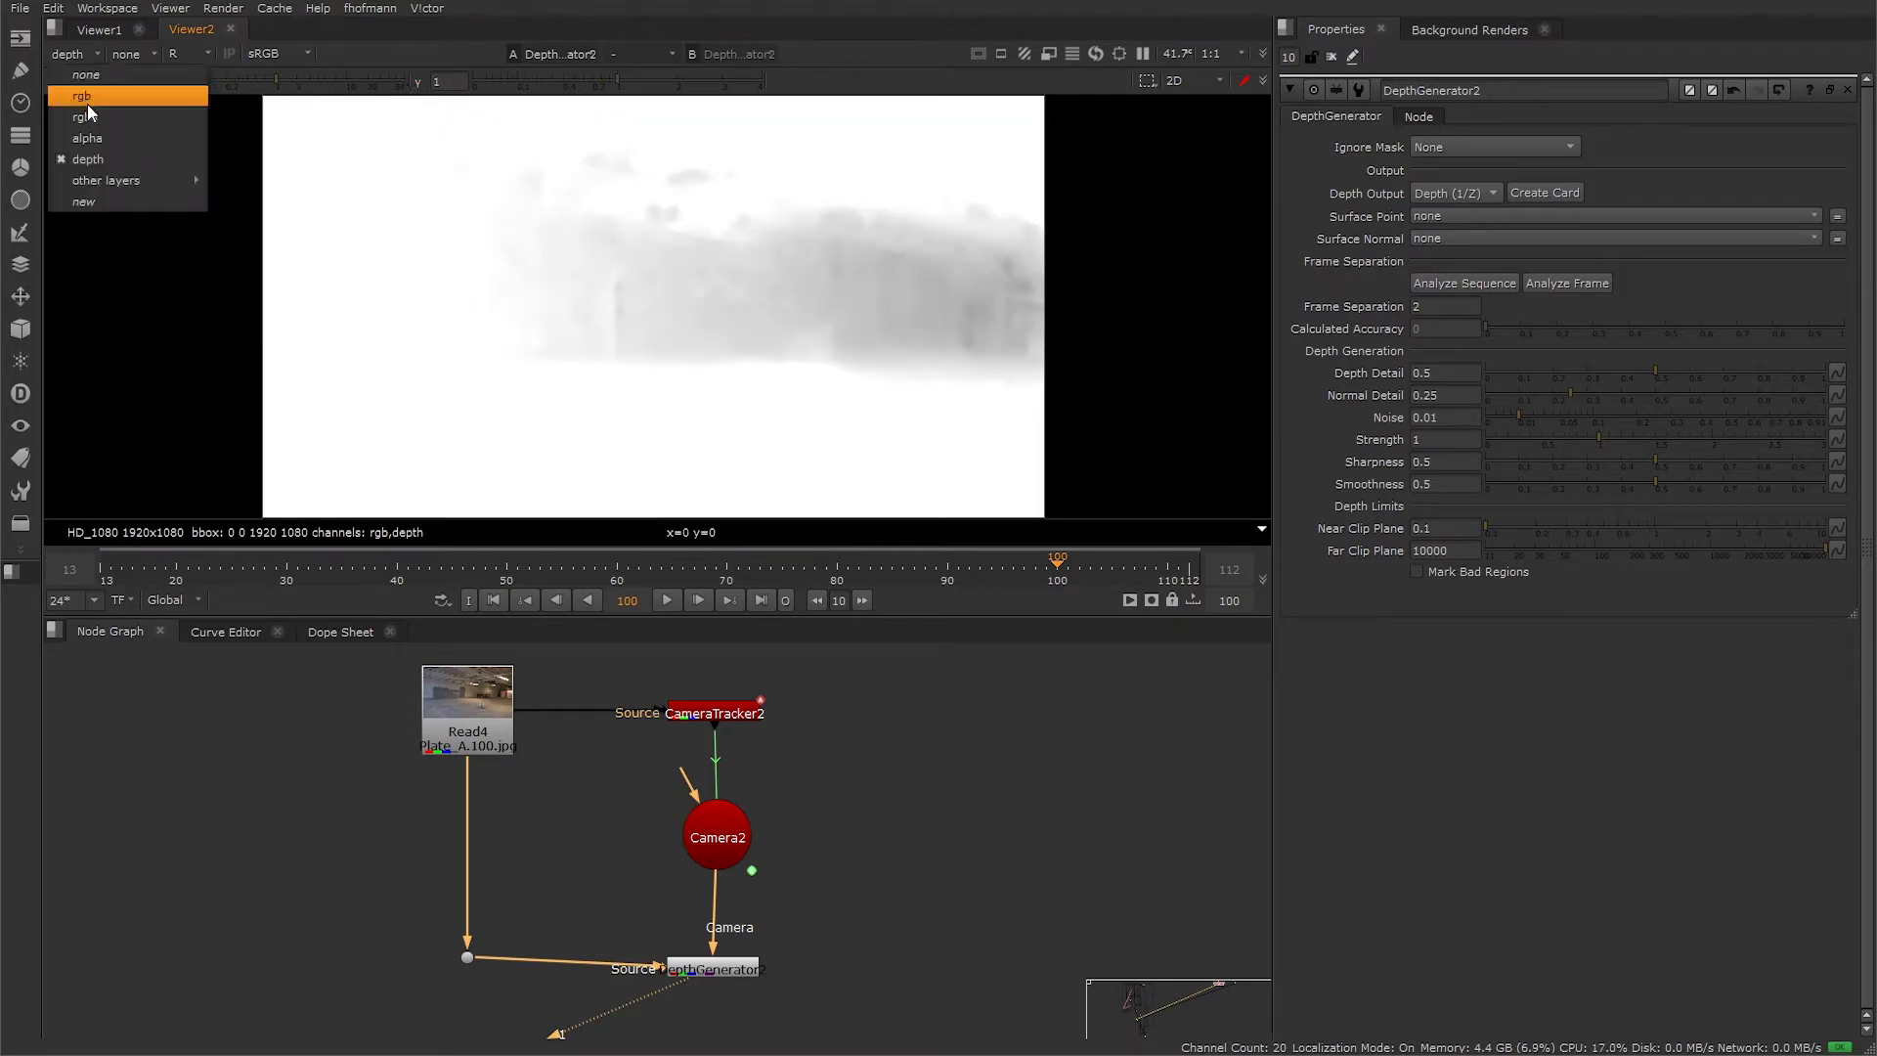
left_click(86, 105)
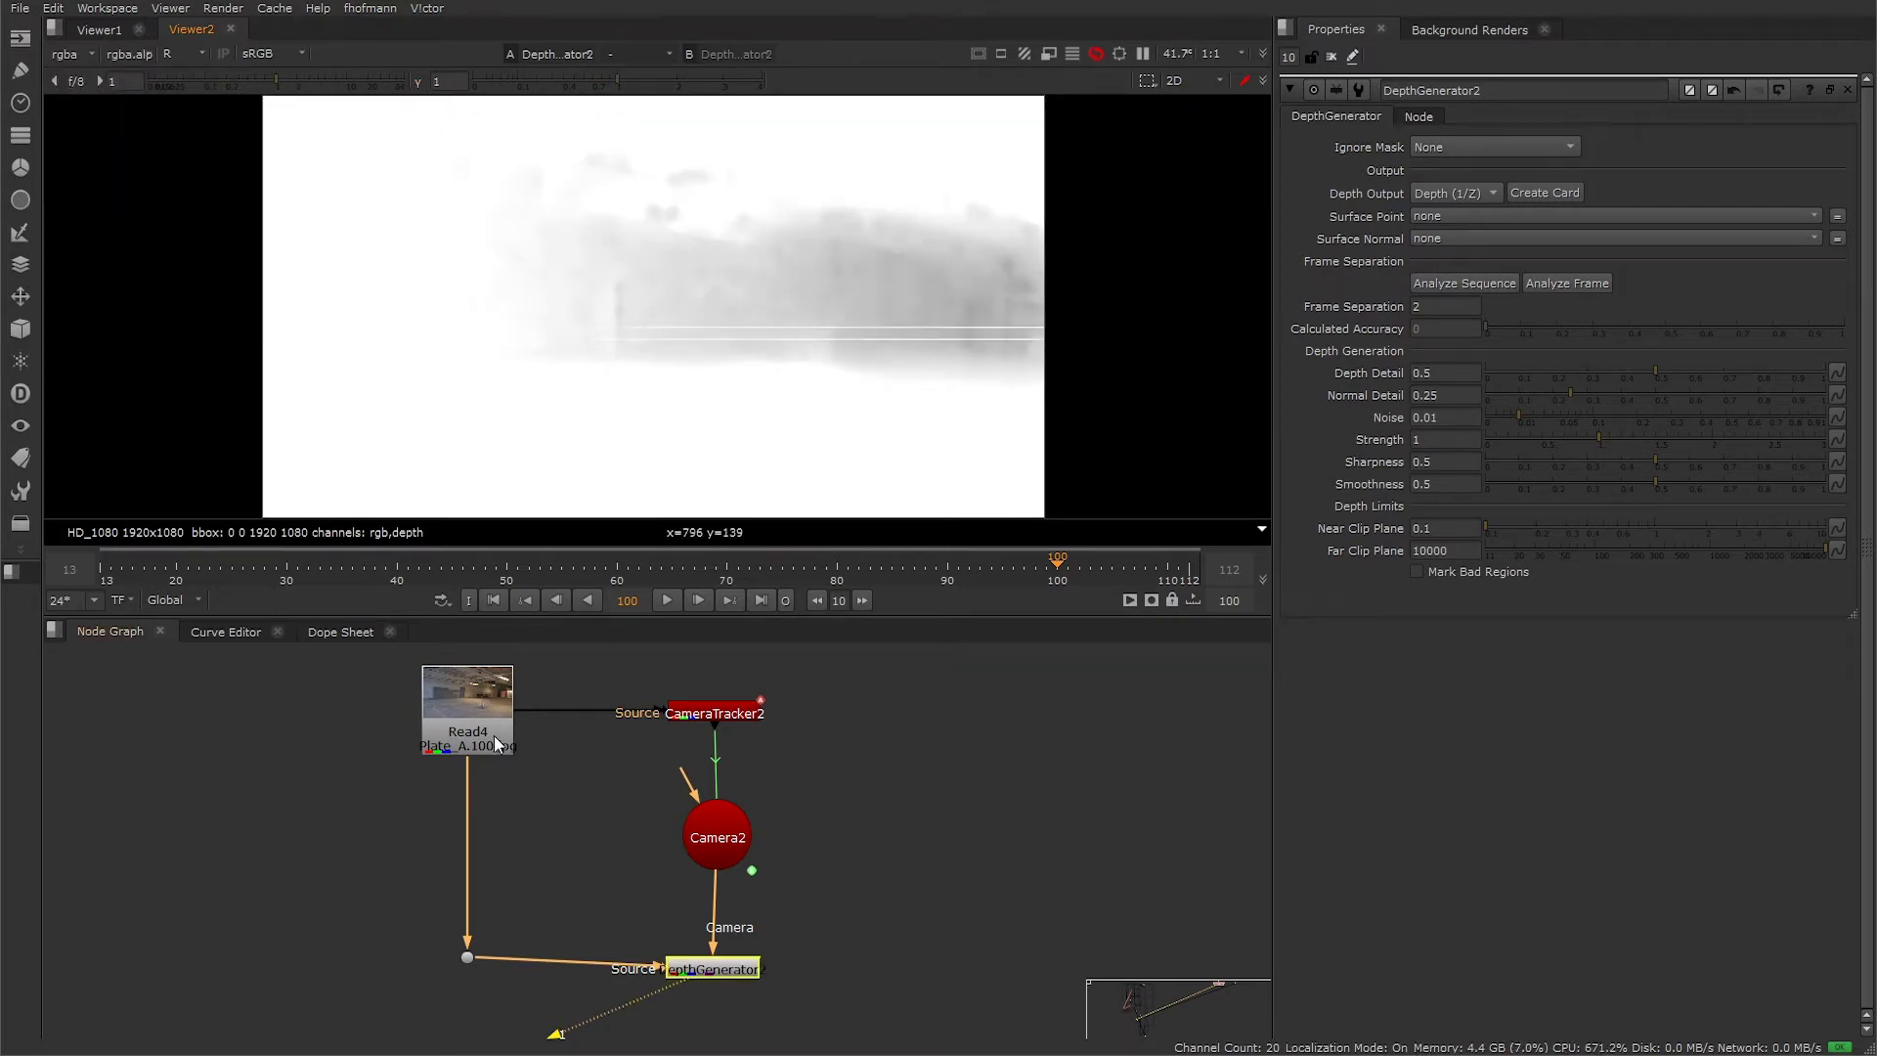
key("1")
key("r")
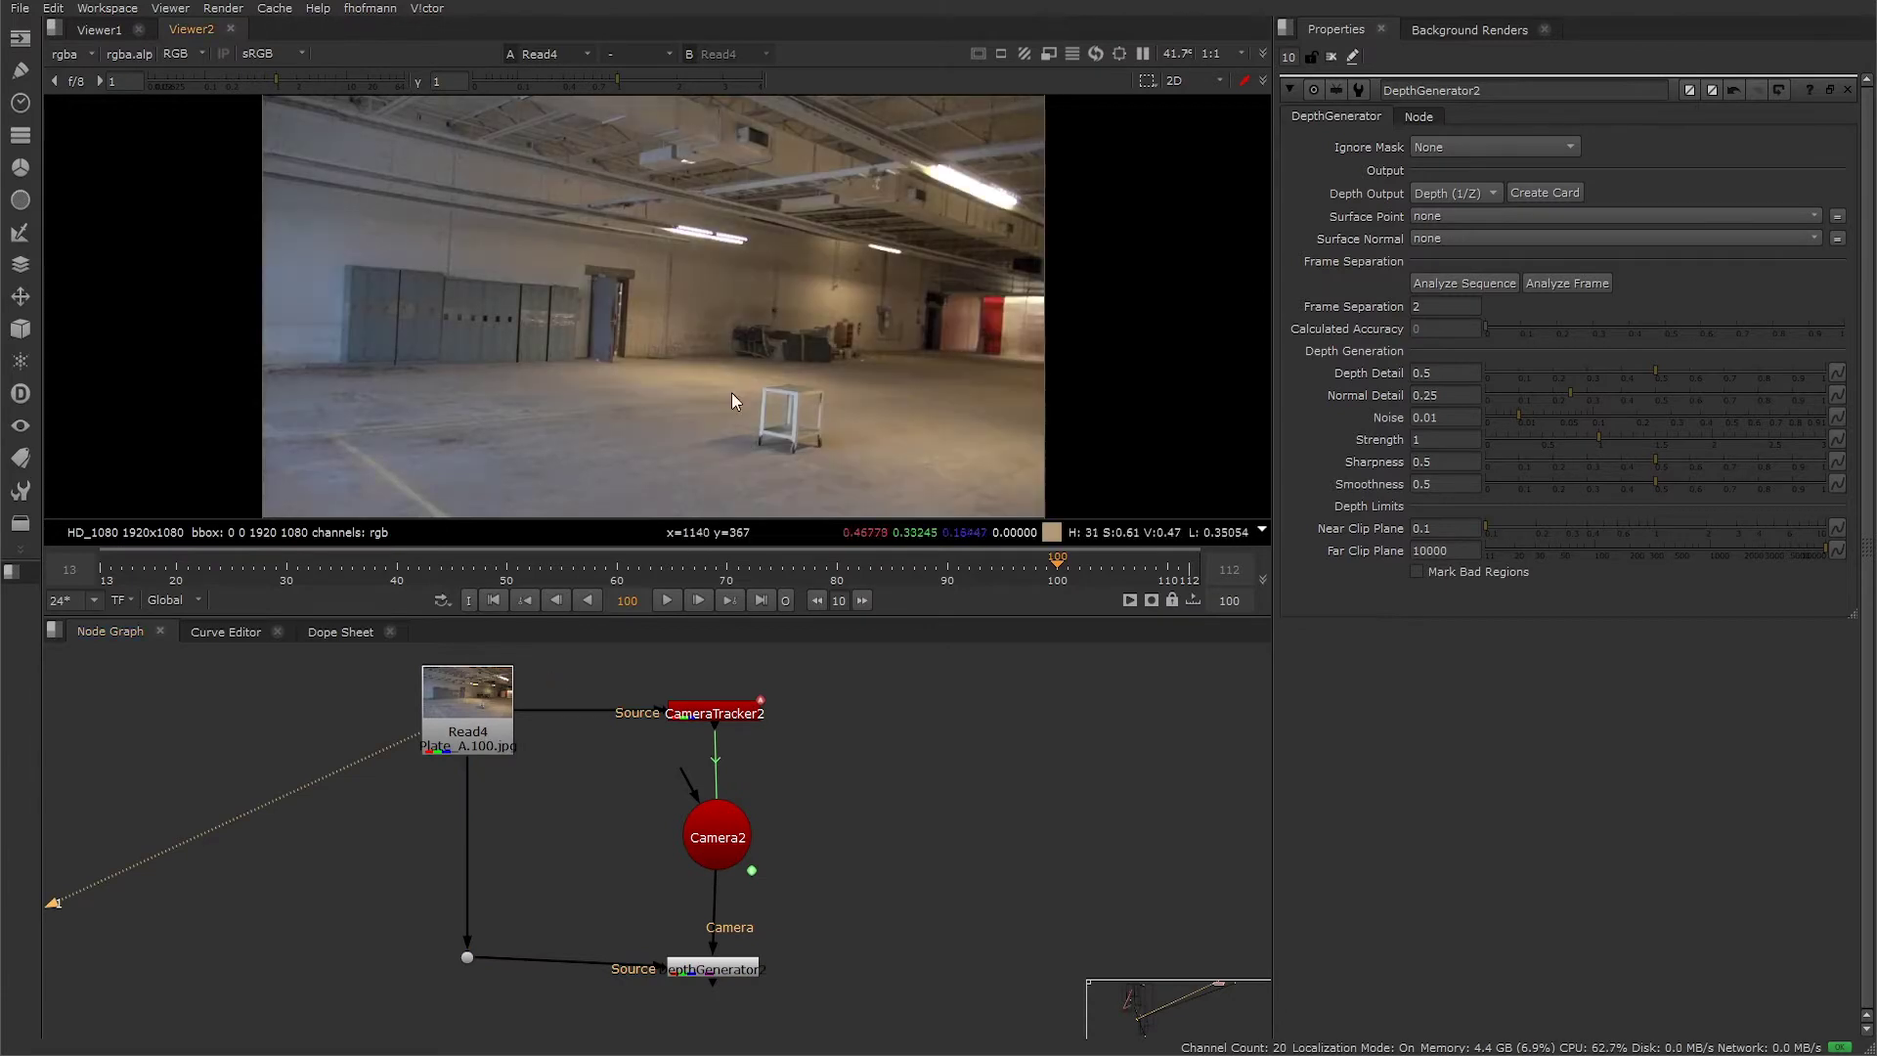
left_click(451, 570)
left_click_drag(391, 572, 946, 603)
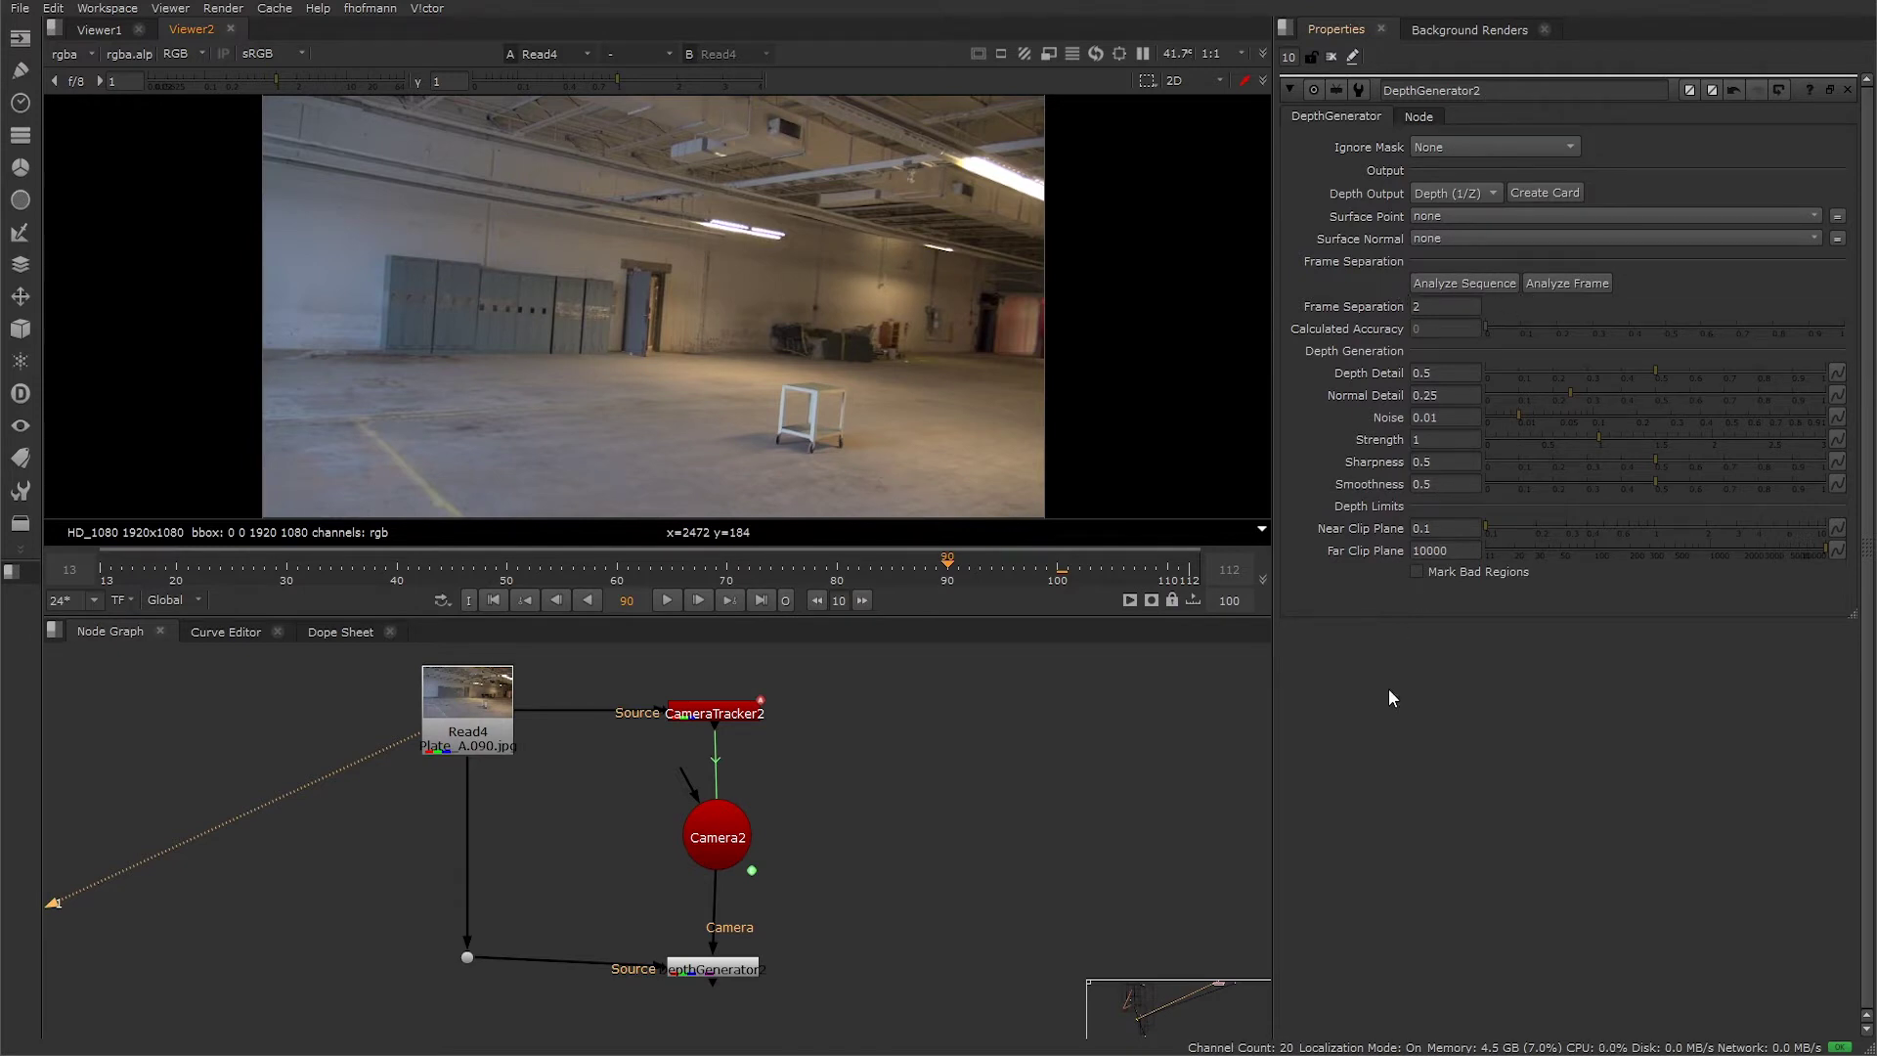
- Analyse the sequence, review keyed Frame Separation values between frames 53 and 91, then undo the analysis
left_click(1478, 285)
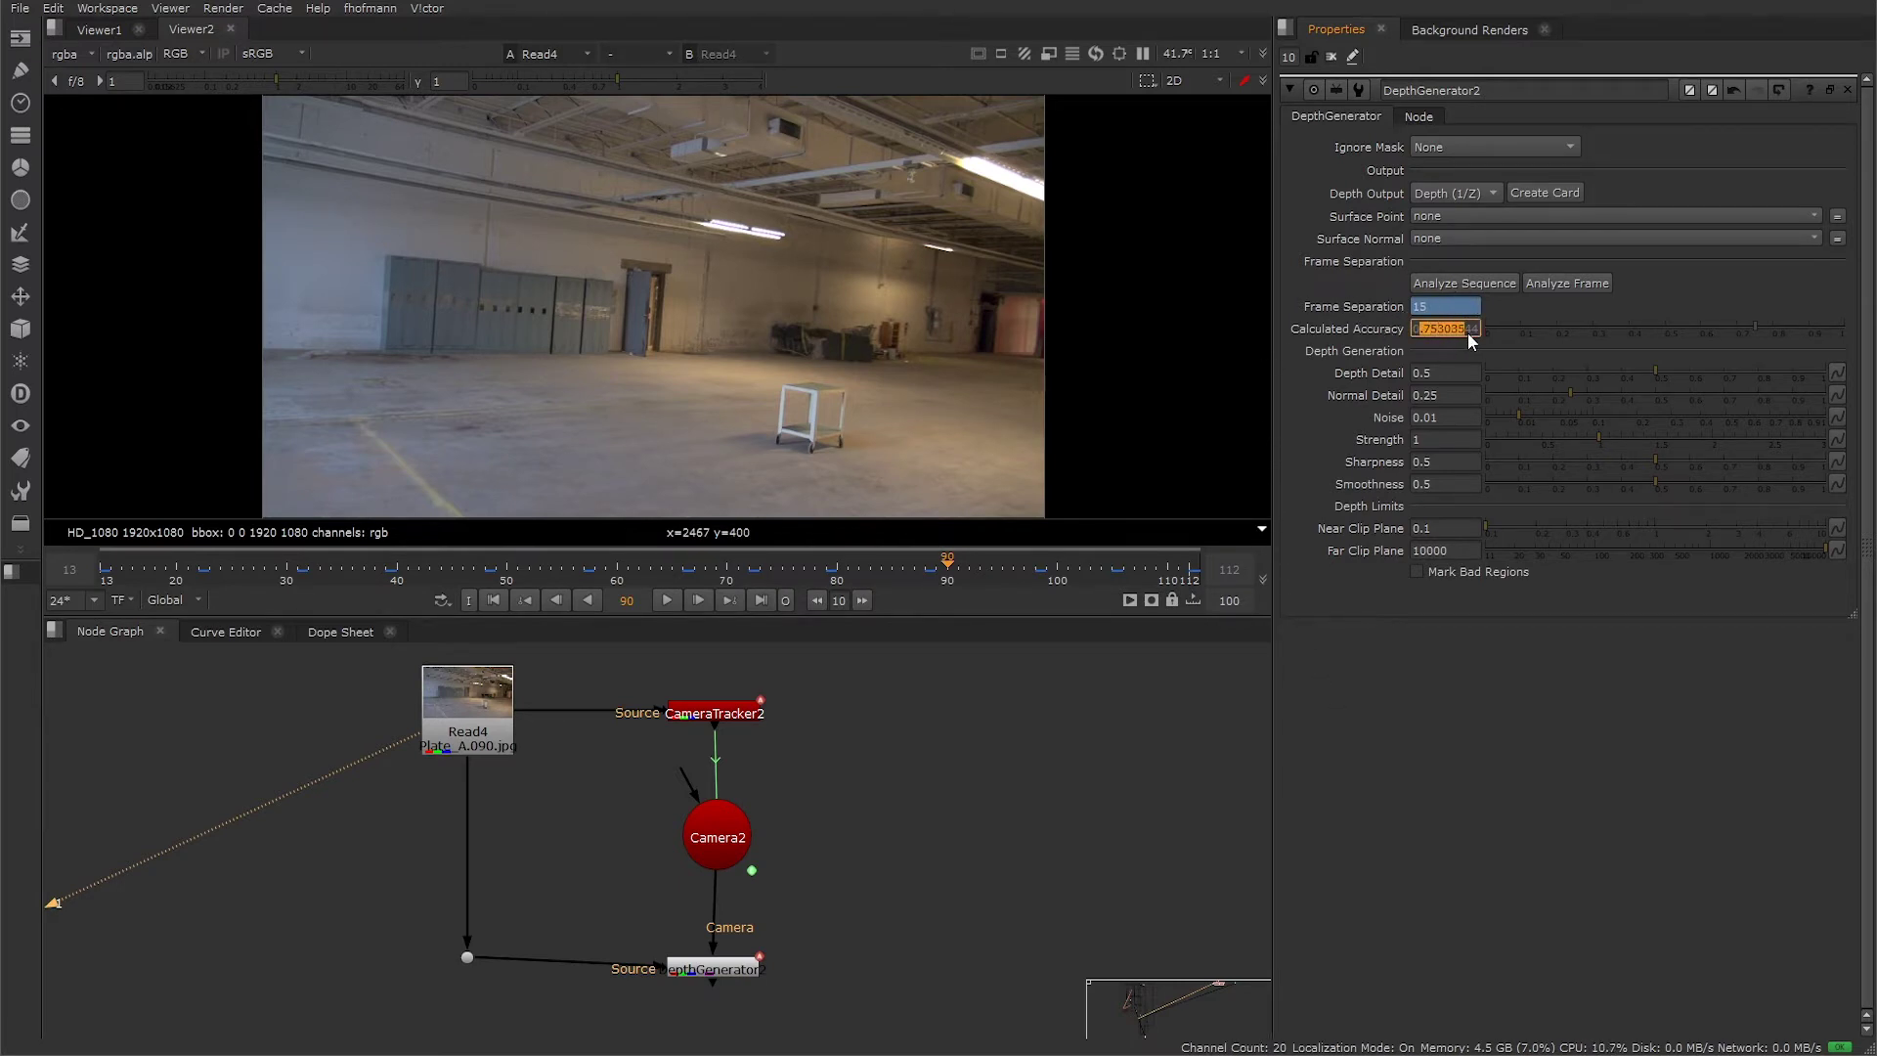
left_click_drag(770, 577, 1068, 577)
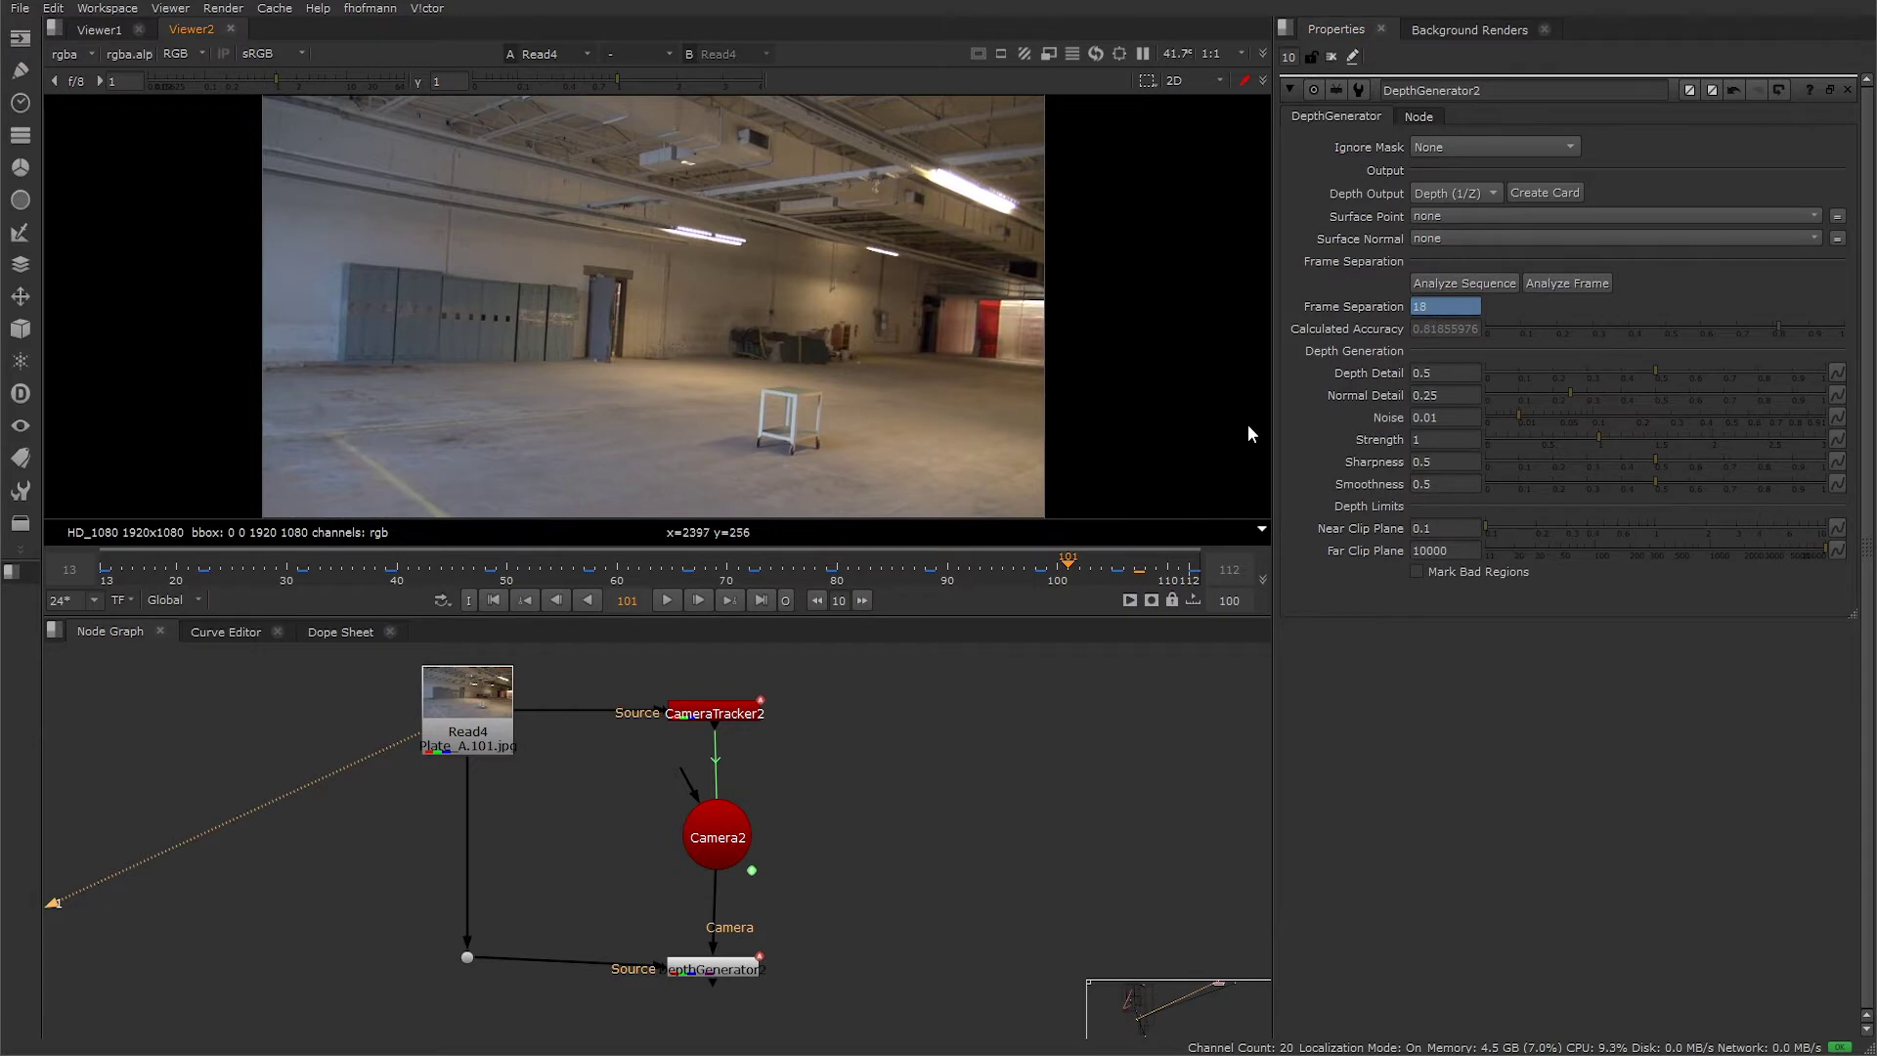
left_click(956, 572)
left_click_drag(955, 572, 694, 576)
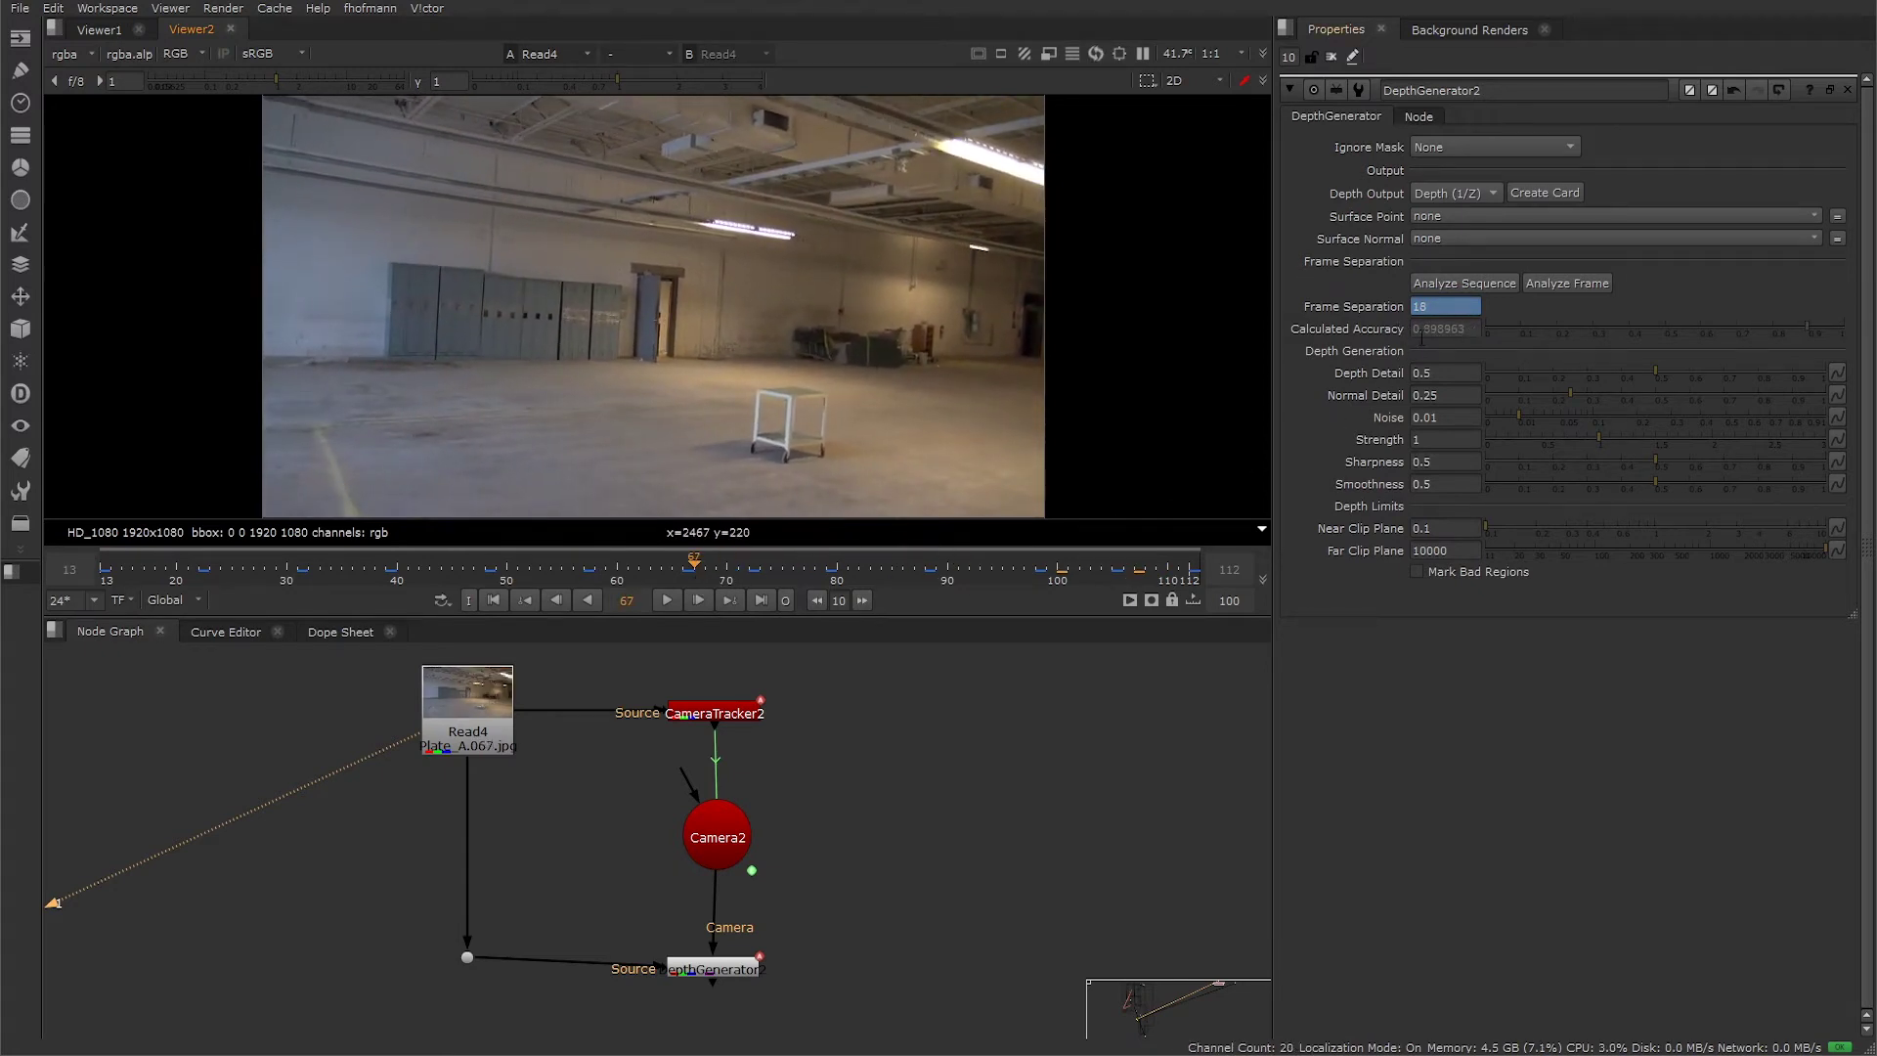
key("ctrl+z")
key("ctrl+z")
key("ctrl+z")
key("ctrl+z")
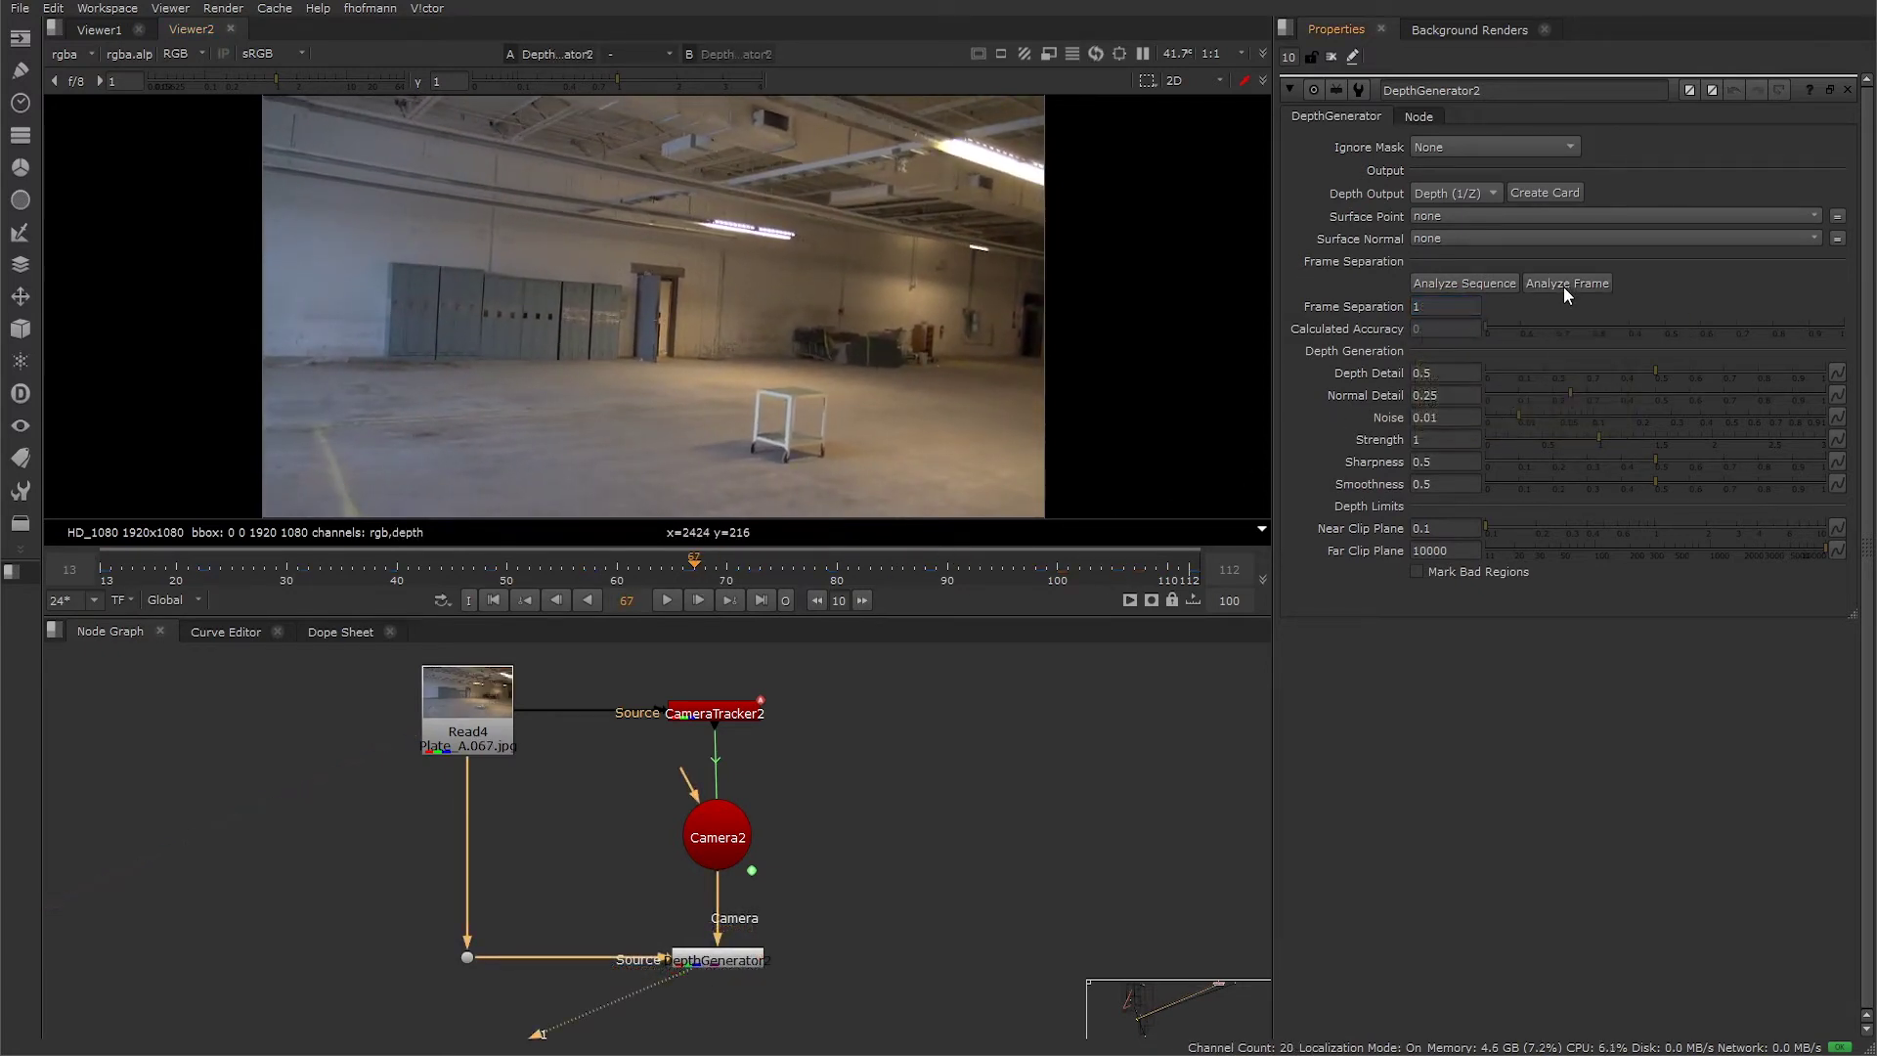
- Show the depth layer in greyscale with lowered gain and gamma, then recompute depth at frame 93
key("l")
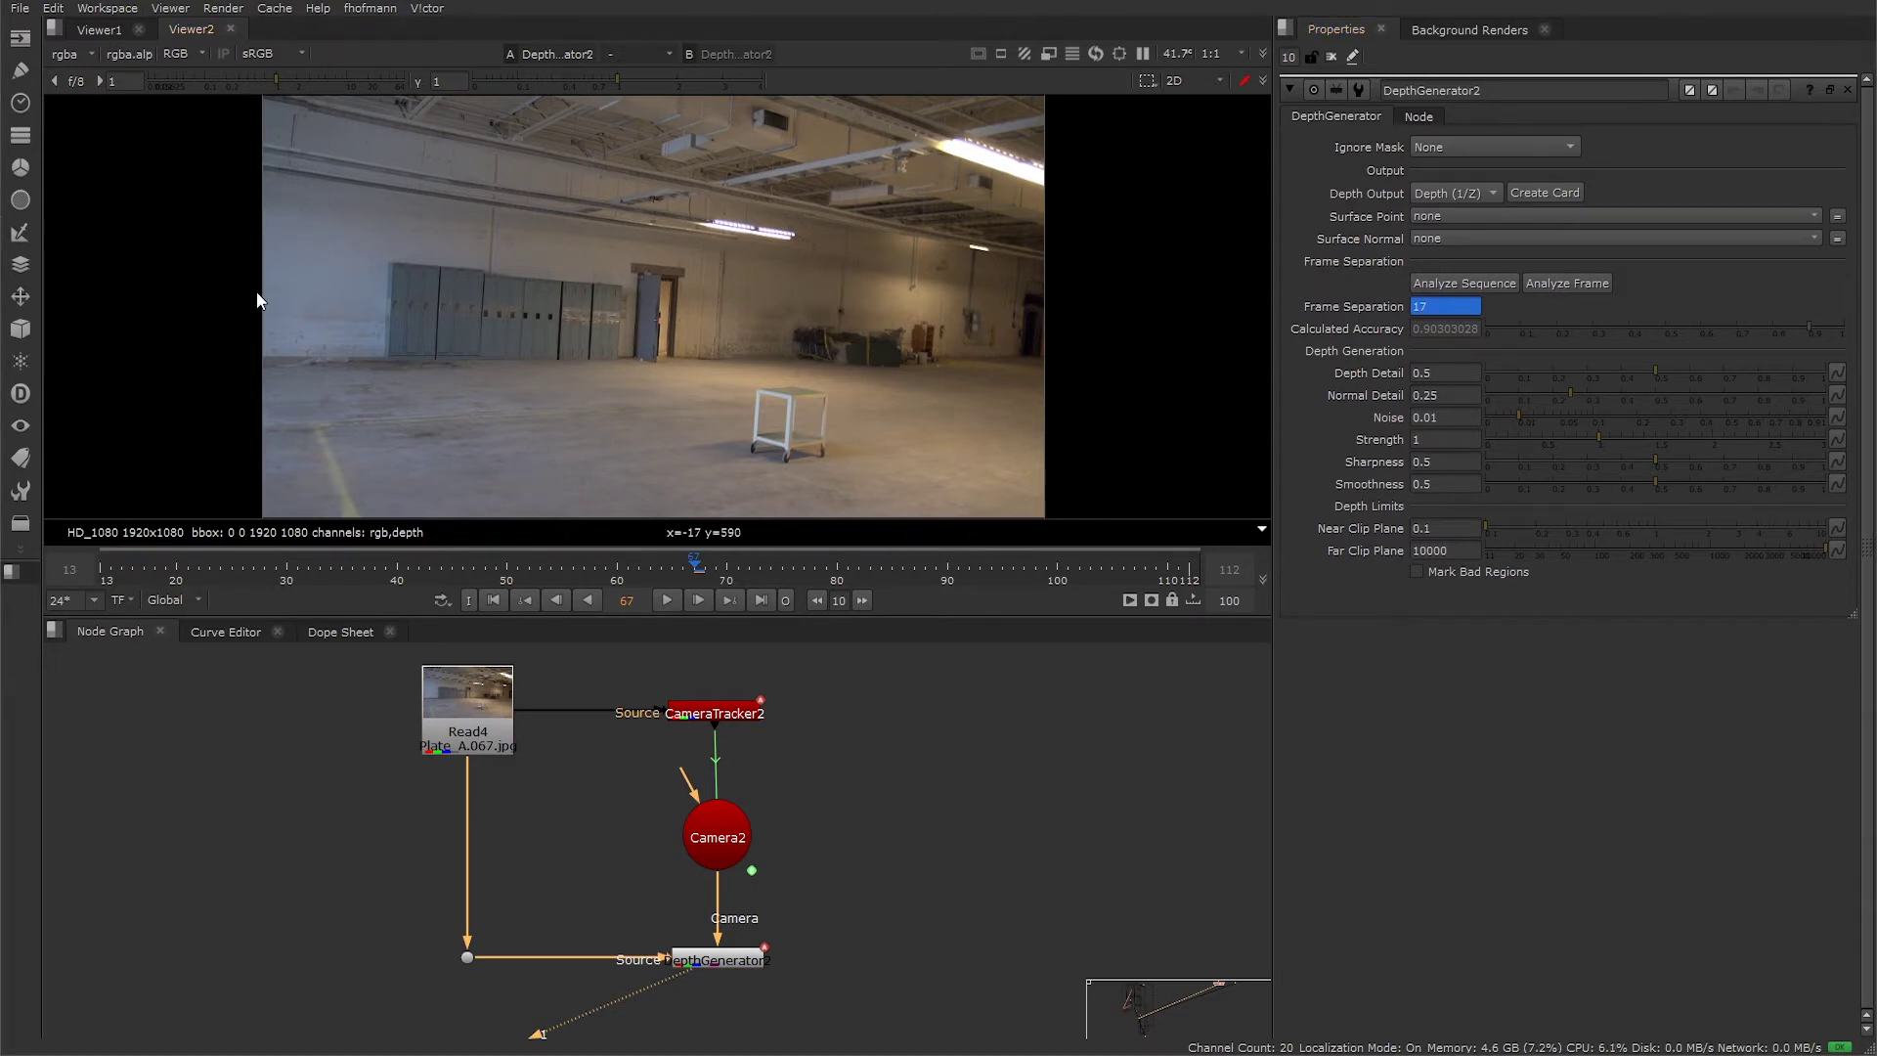
left_click(65, 54)
left_click(90, 159)
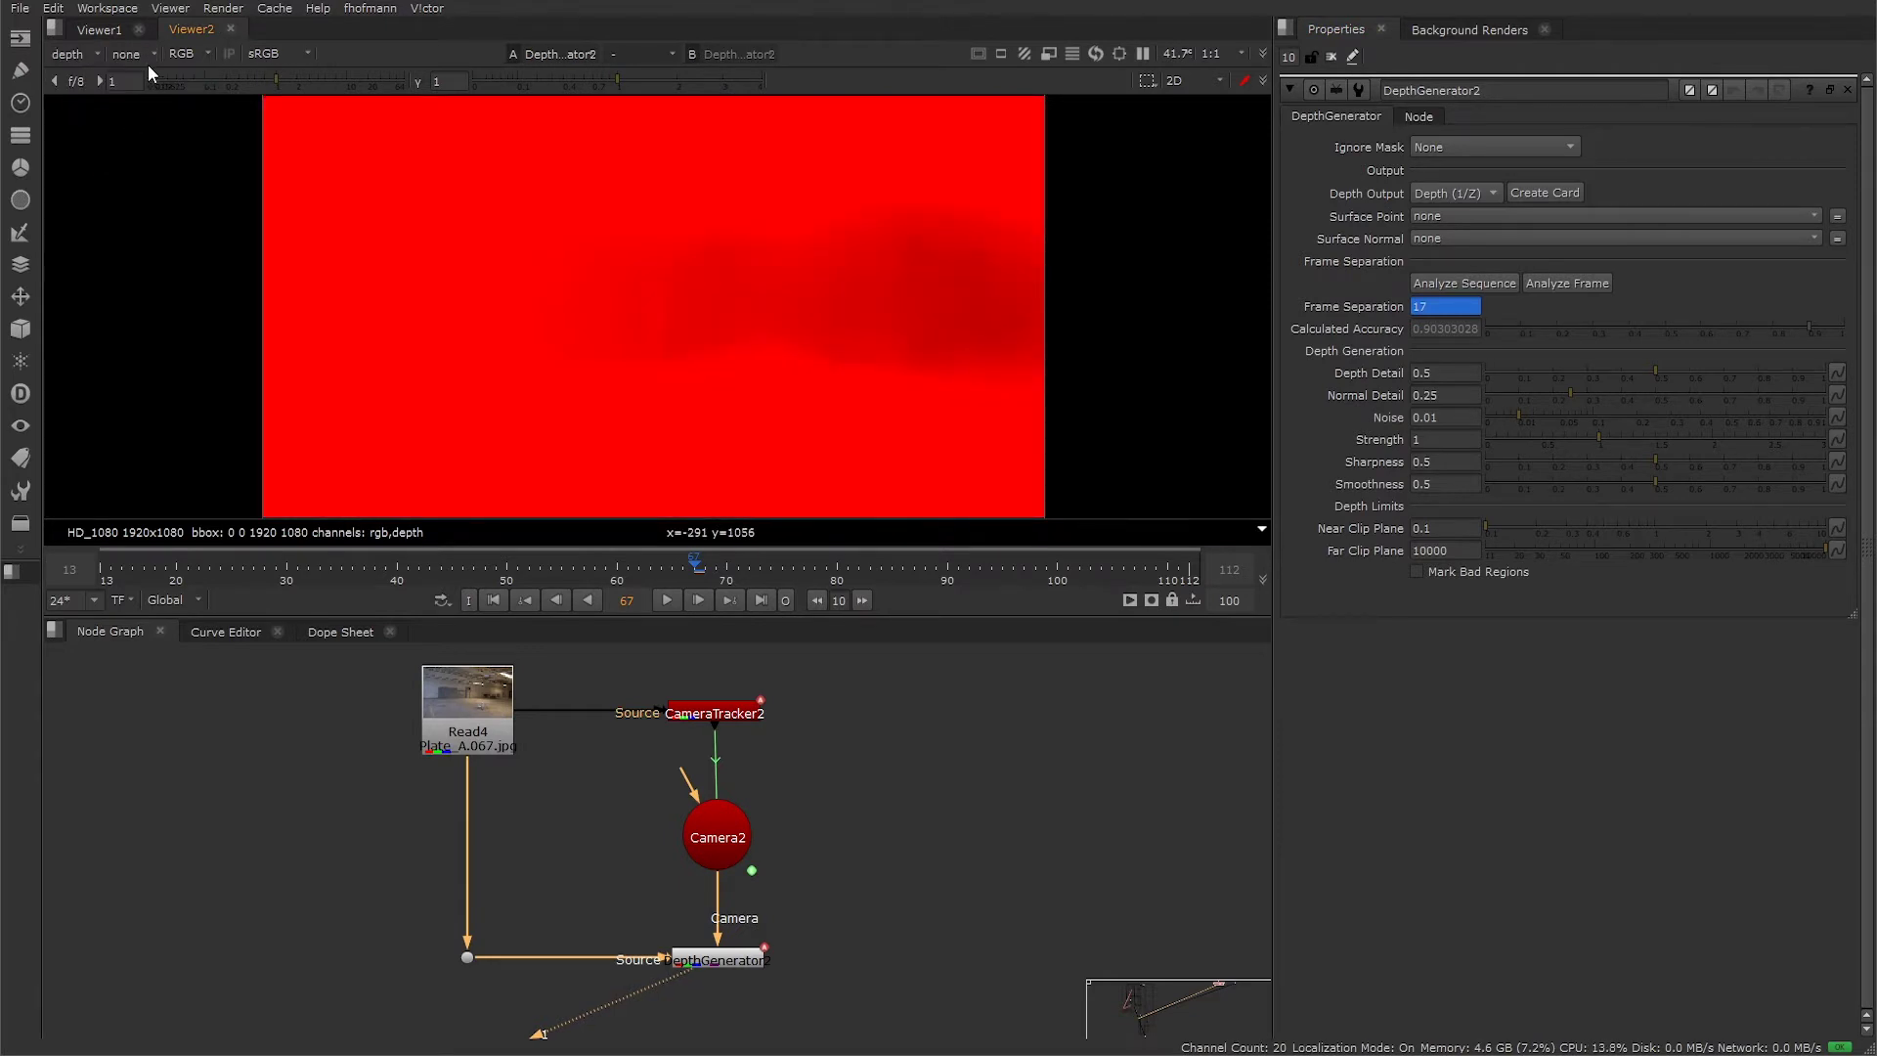
key("r")
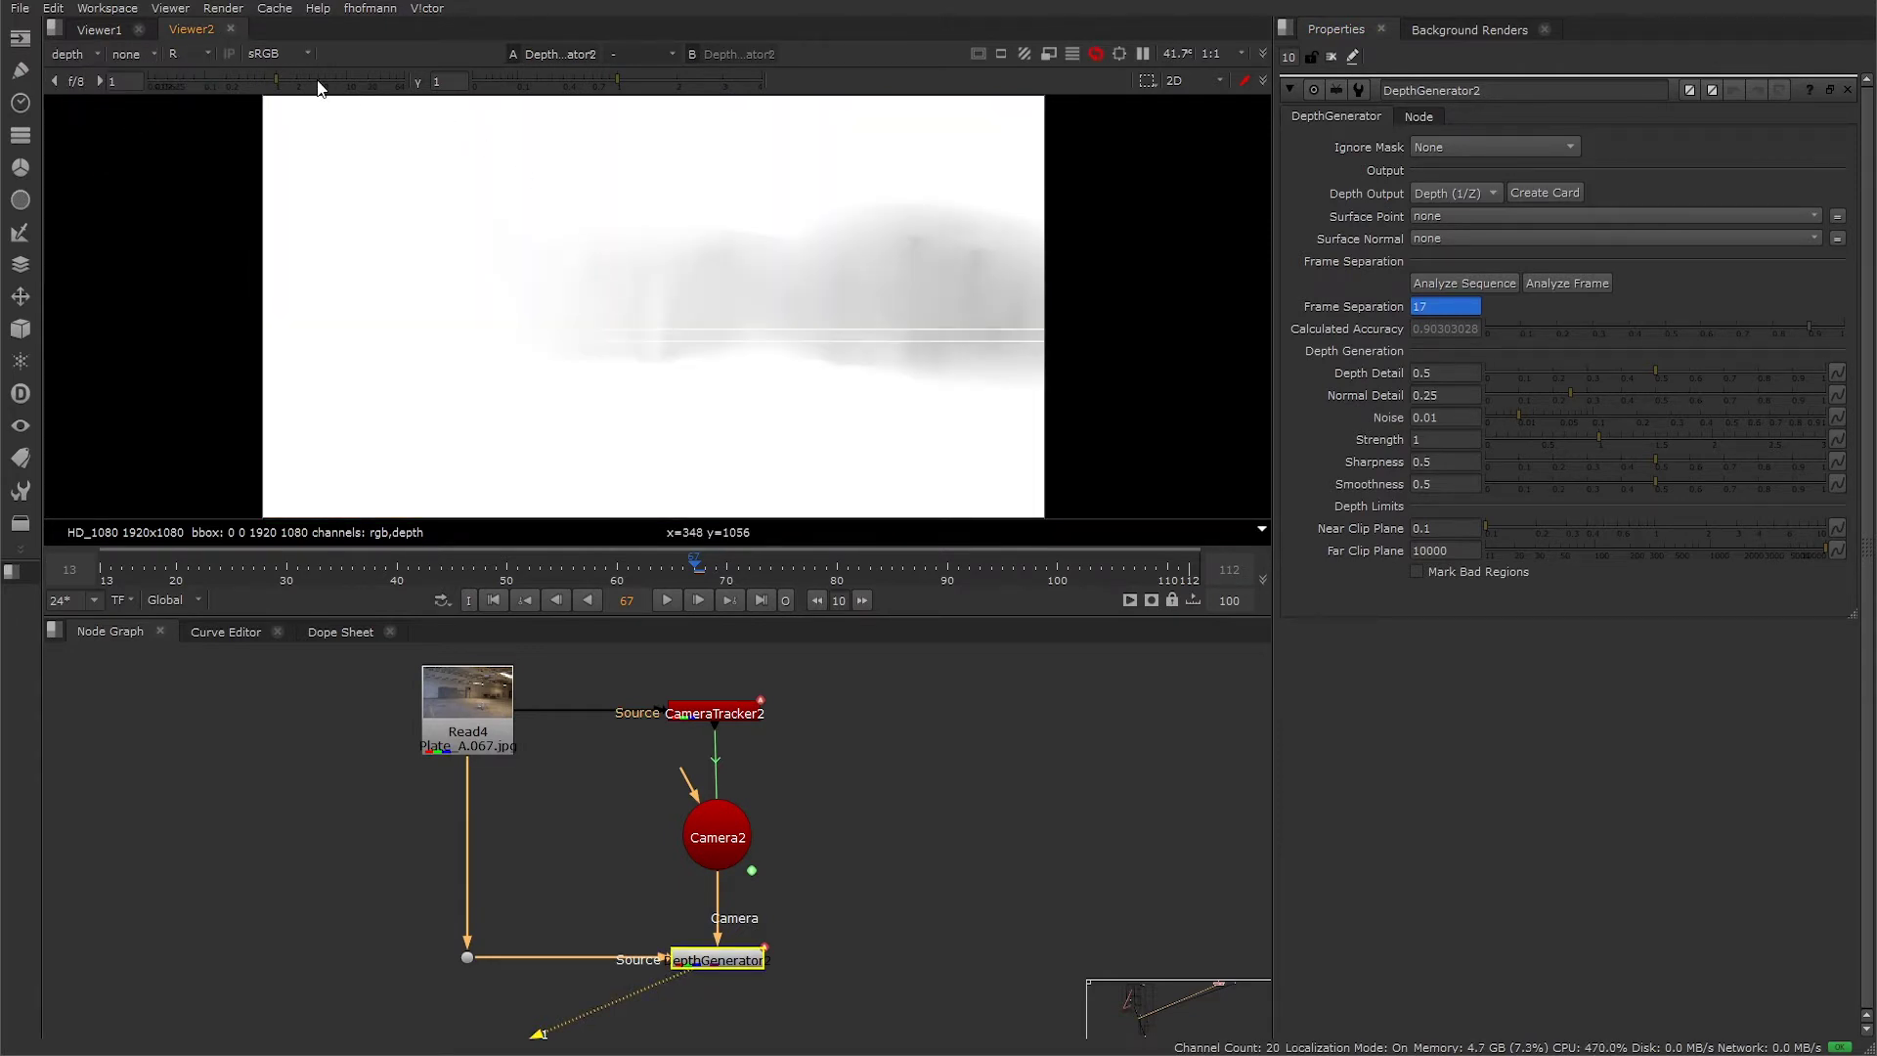
left_click(237, 82)
left_click(223, 80)
left_click(579, 84)
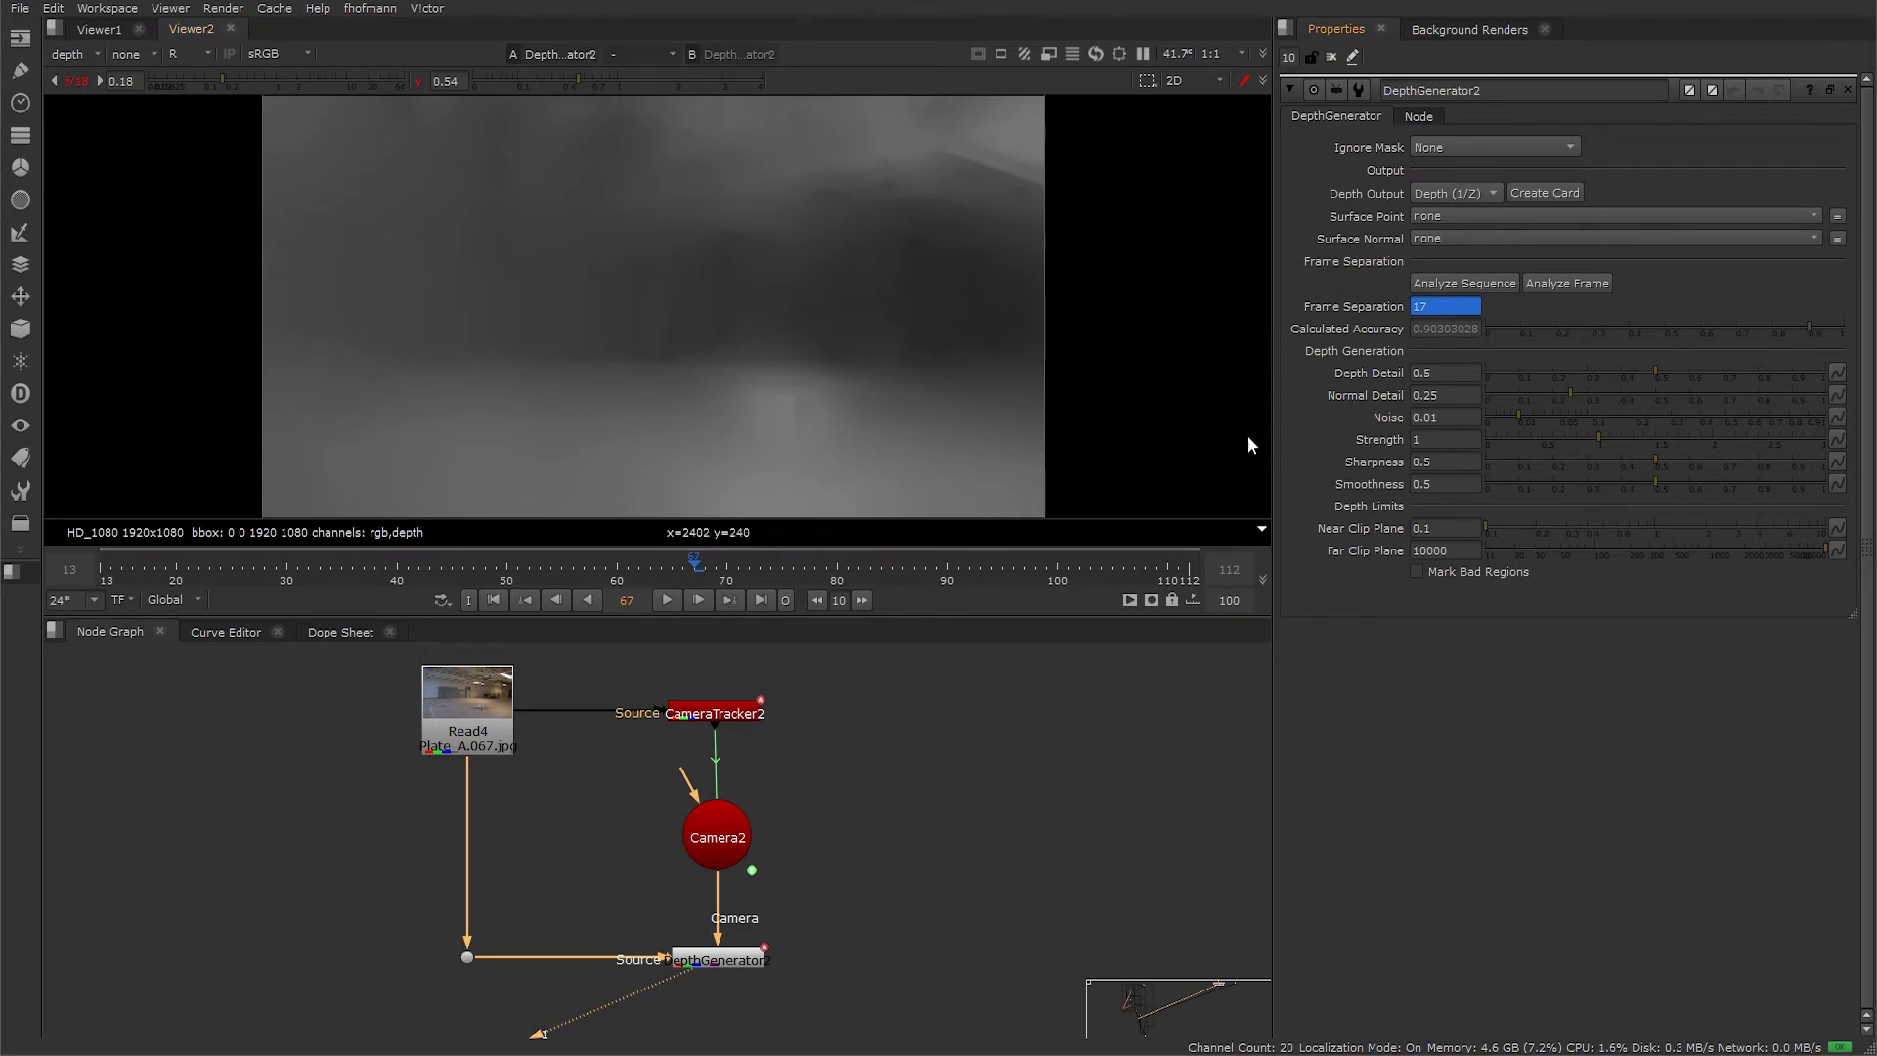
left_click(982, 566)
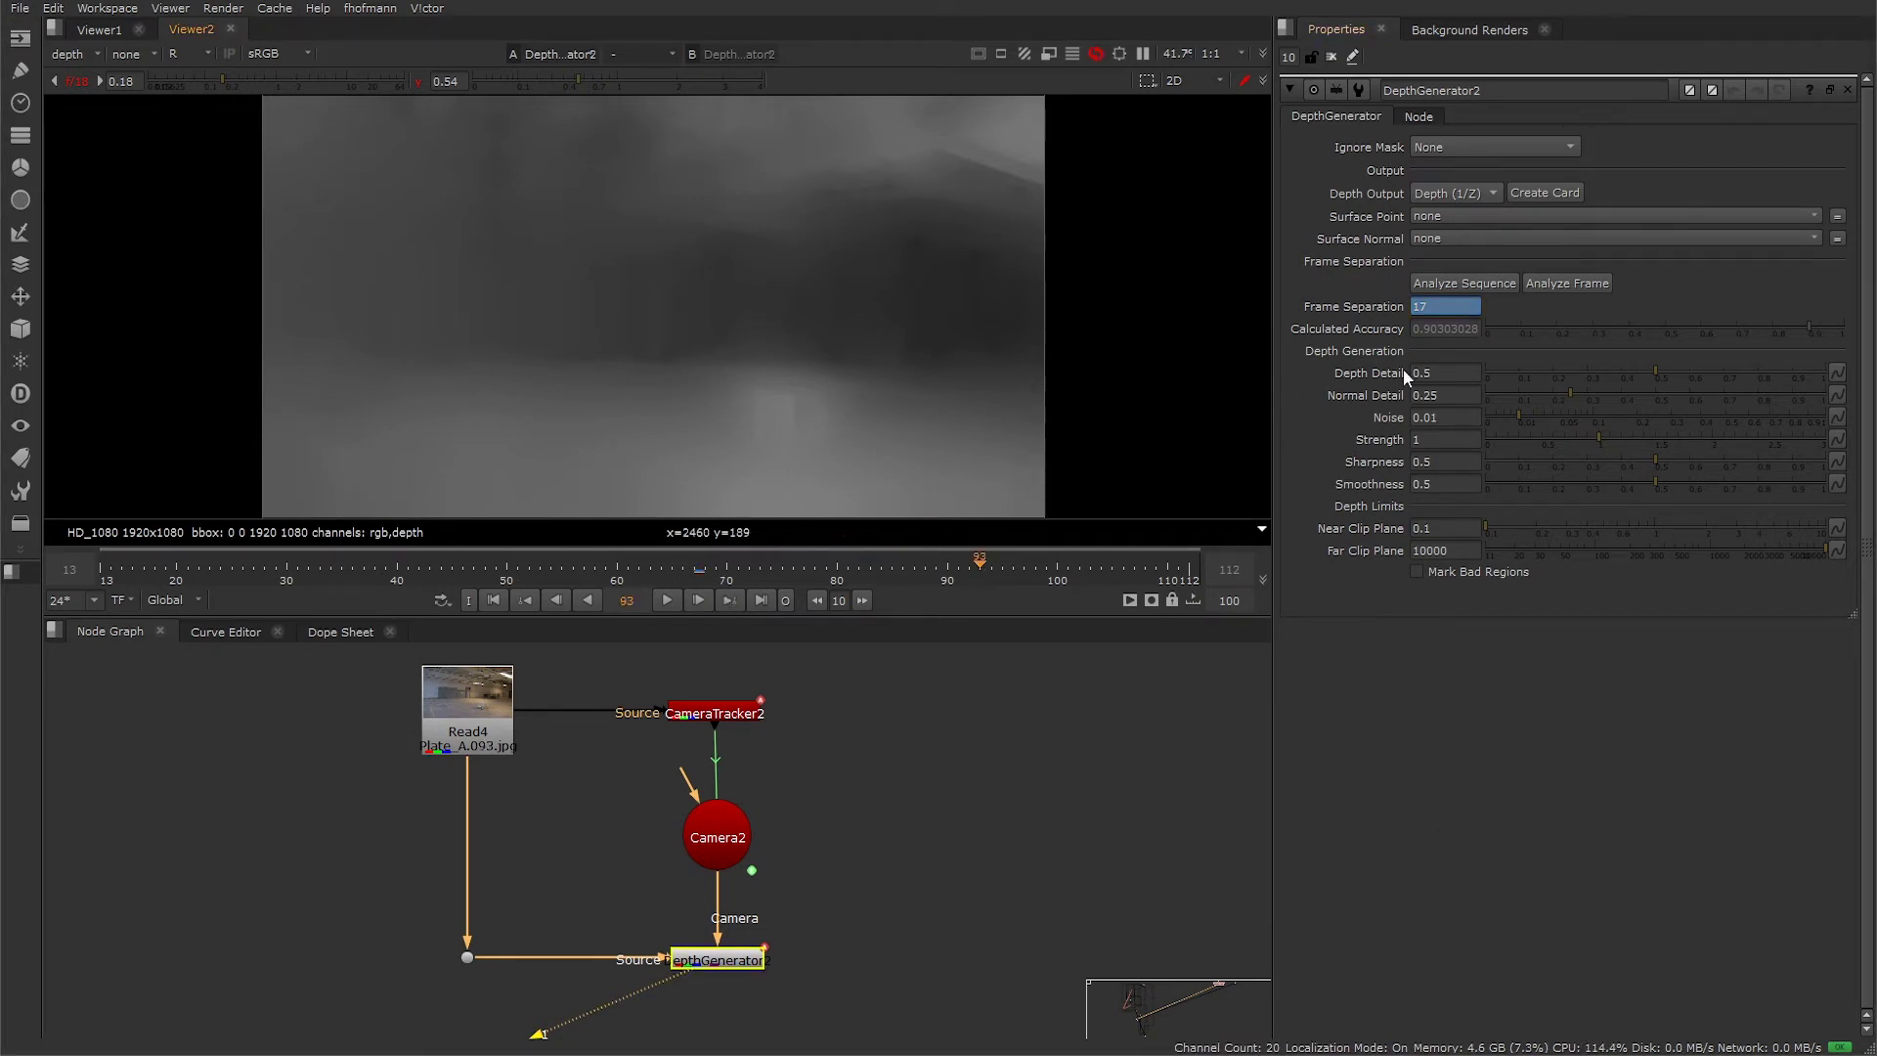
left_click(1568, 286)
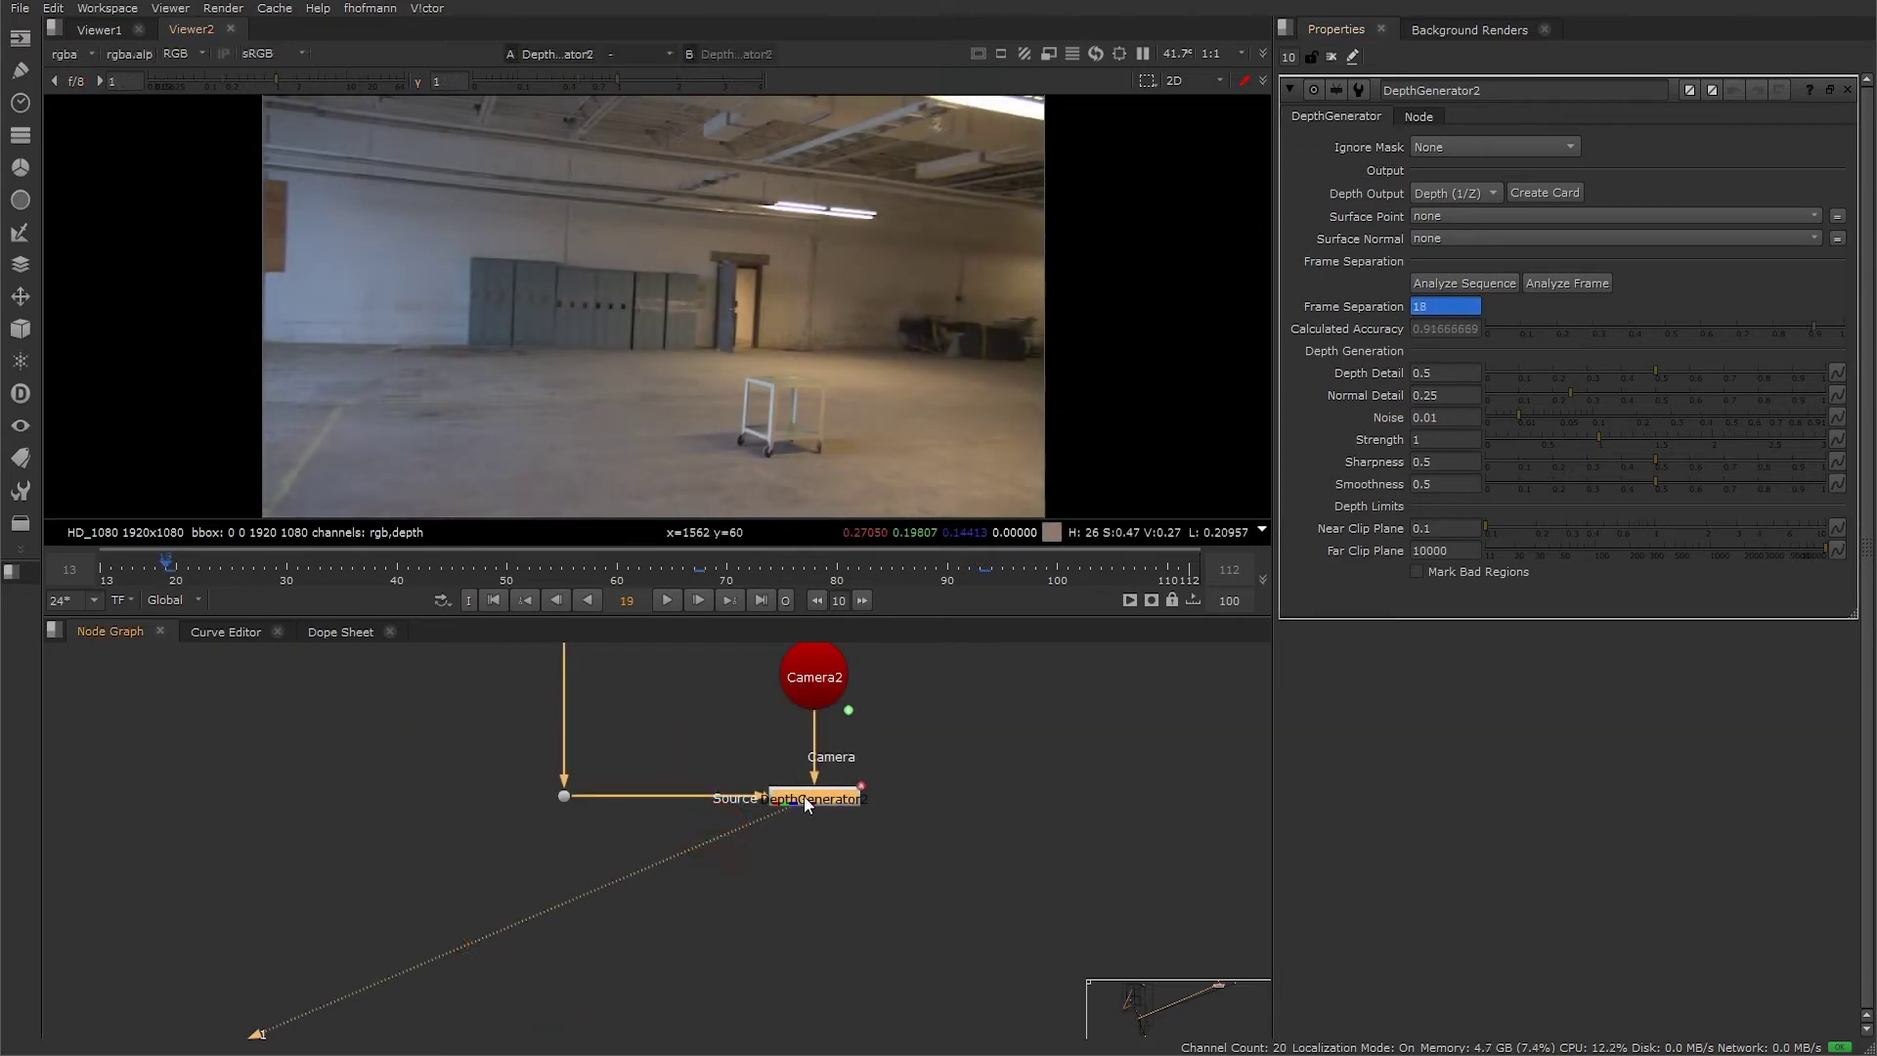
- Chain a Shuffle (depth into rgba), an Invert and Grade7 below DepthGenerator2
key("Tab")
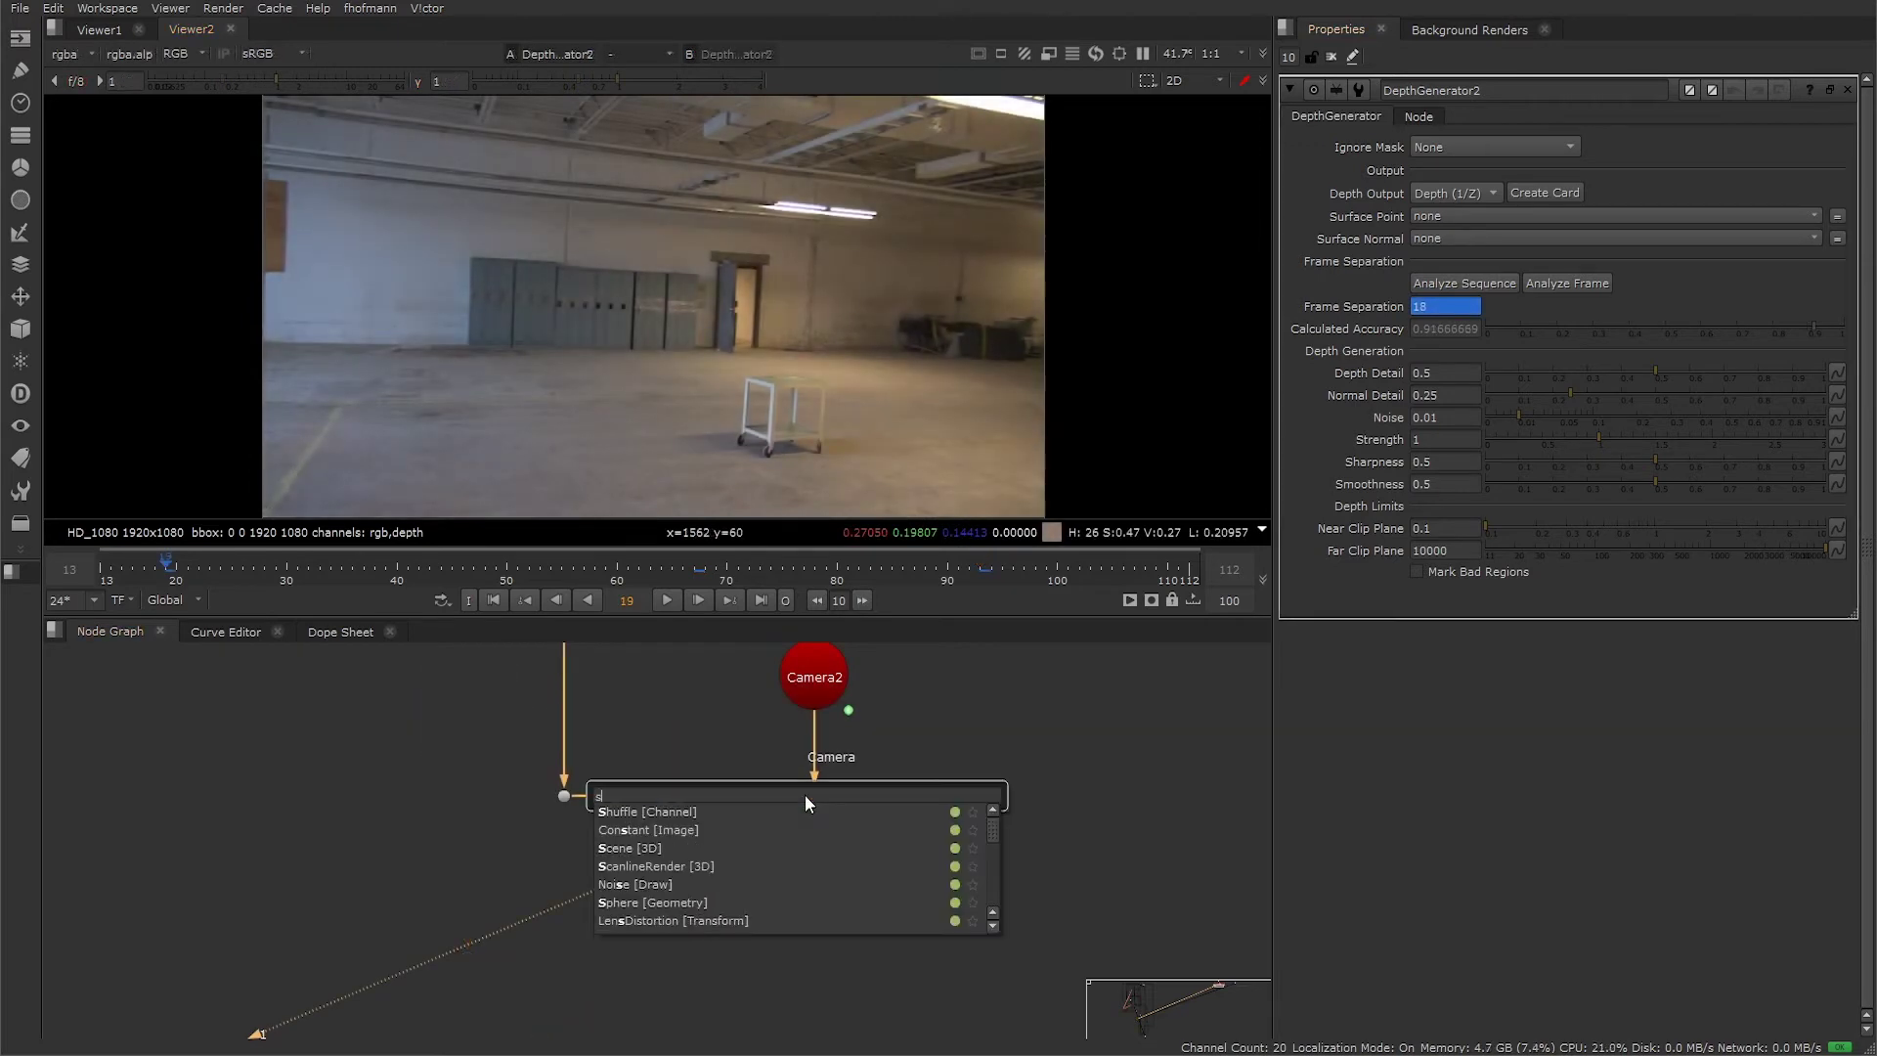
type("shuf")
key("Return")
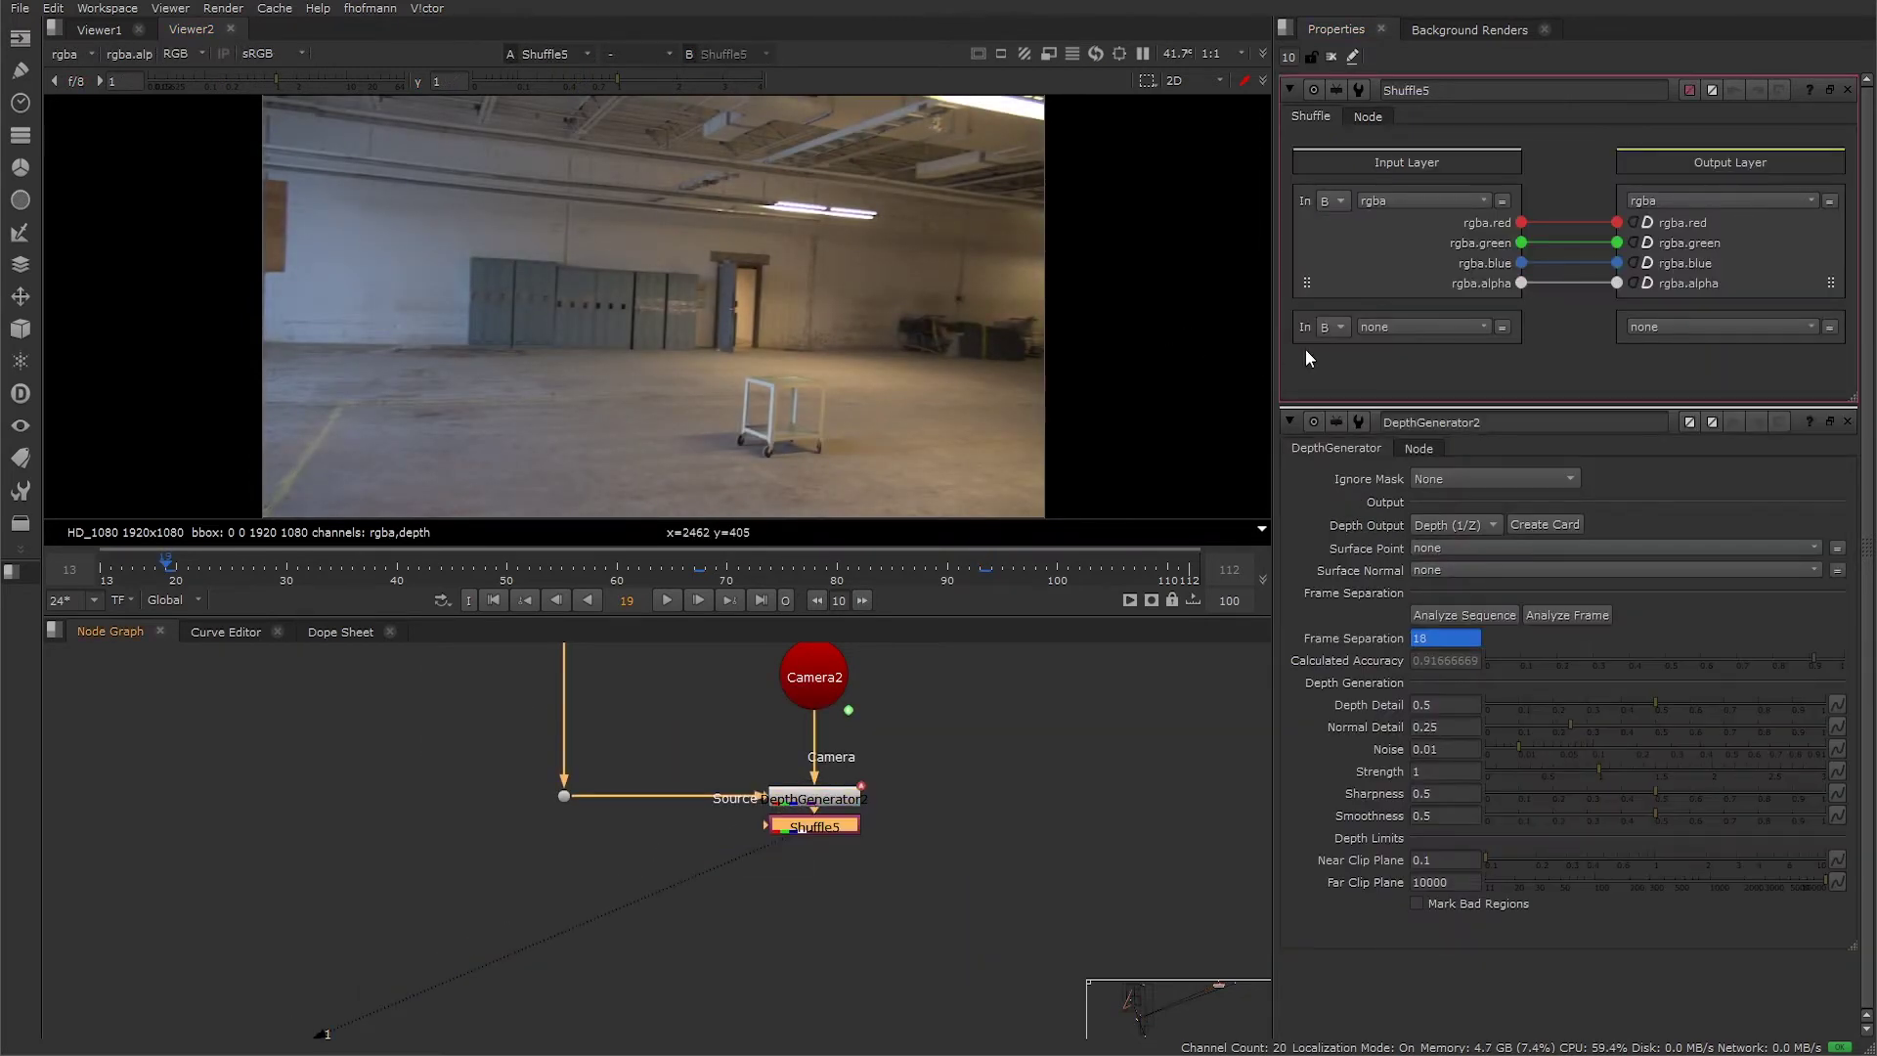
left_click(1422, 201)
left_click(1404, 309)
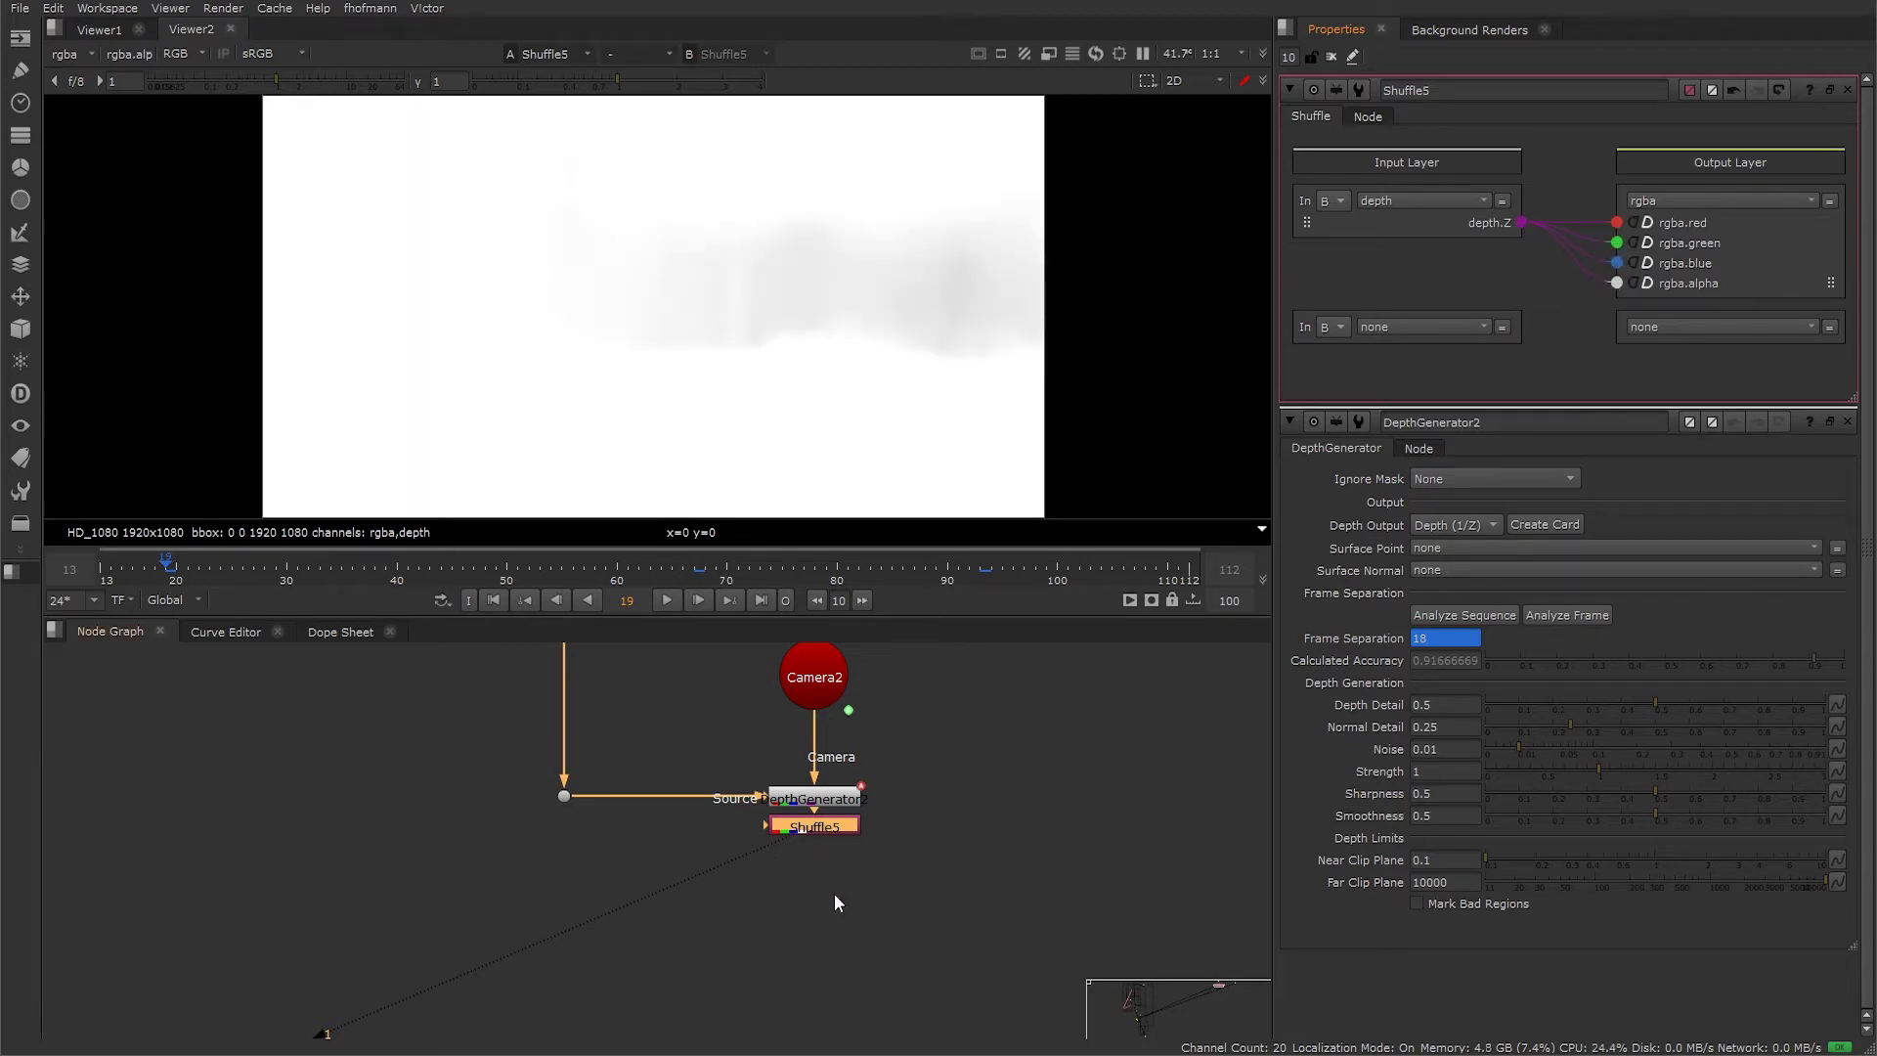
key("Tab")
type("inv")
key("Return")
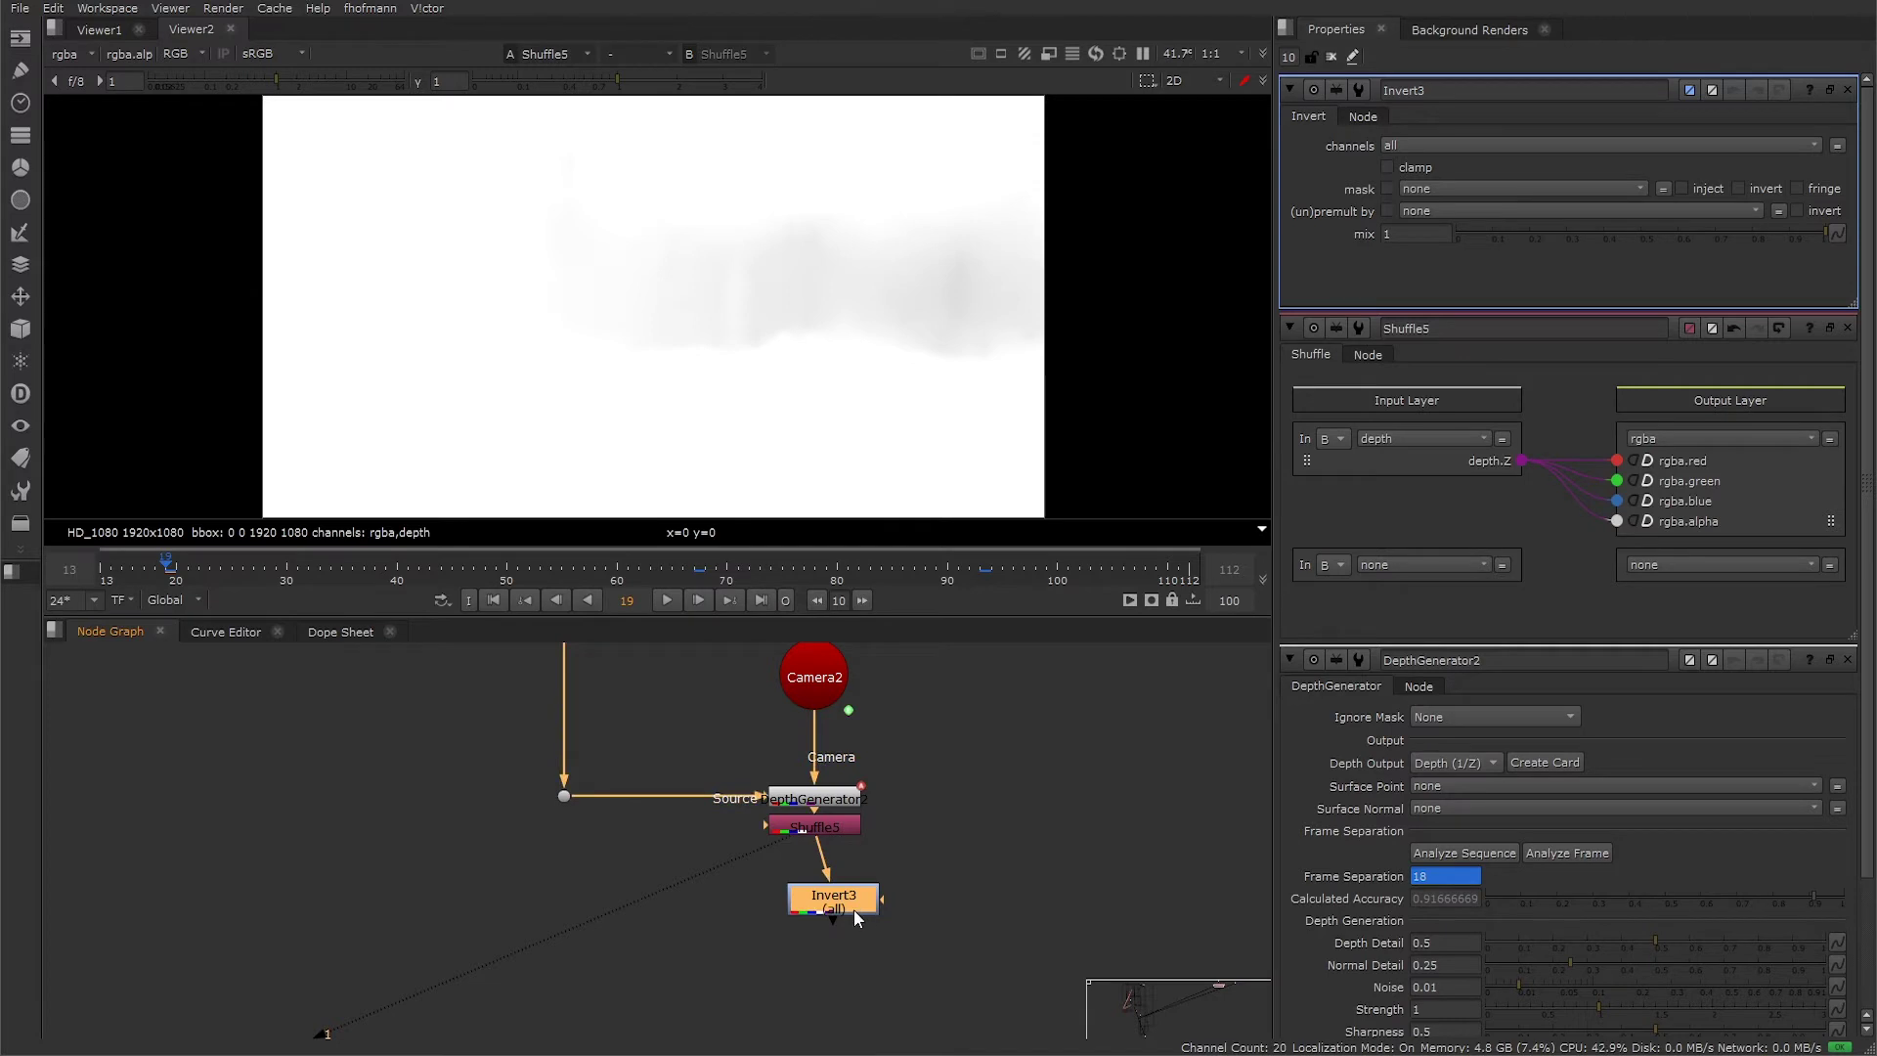
left_click_drag(853, 909, 842, 907)
key("g")
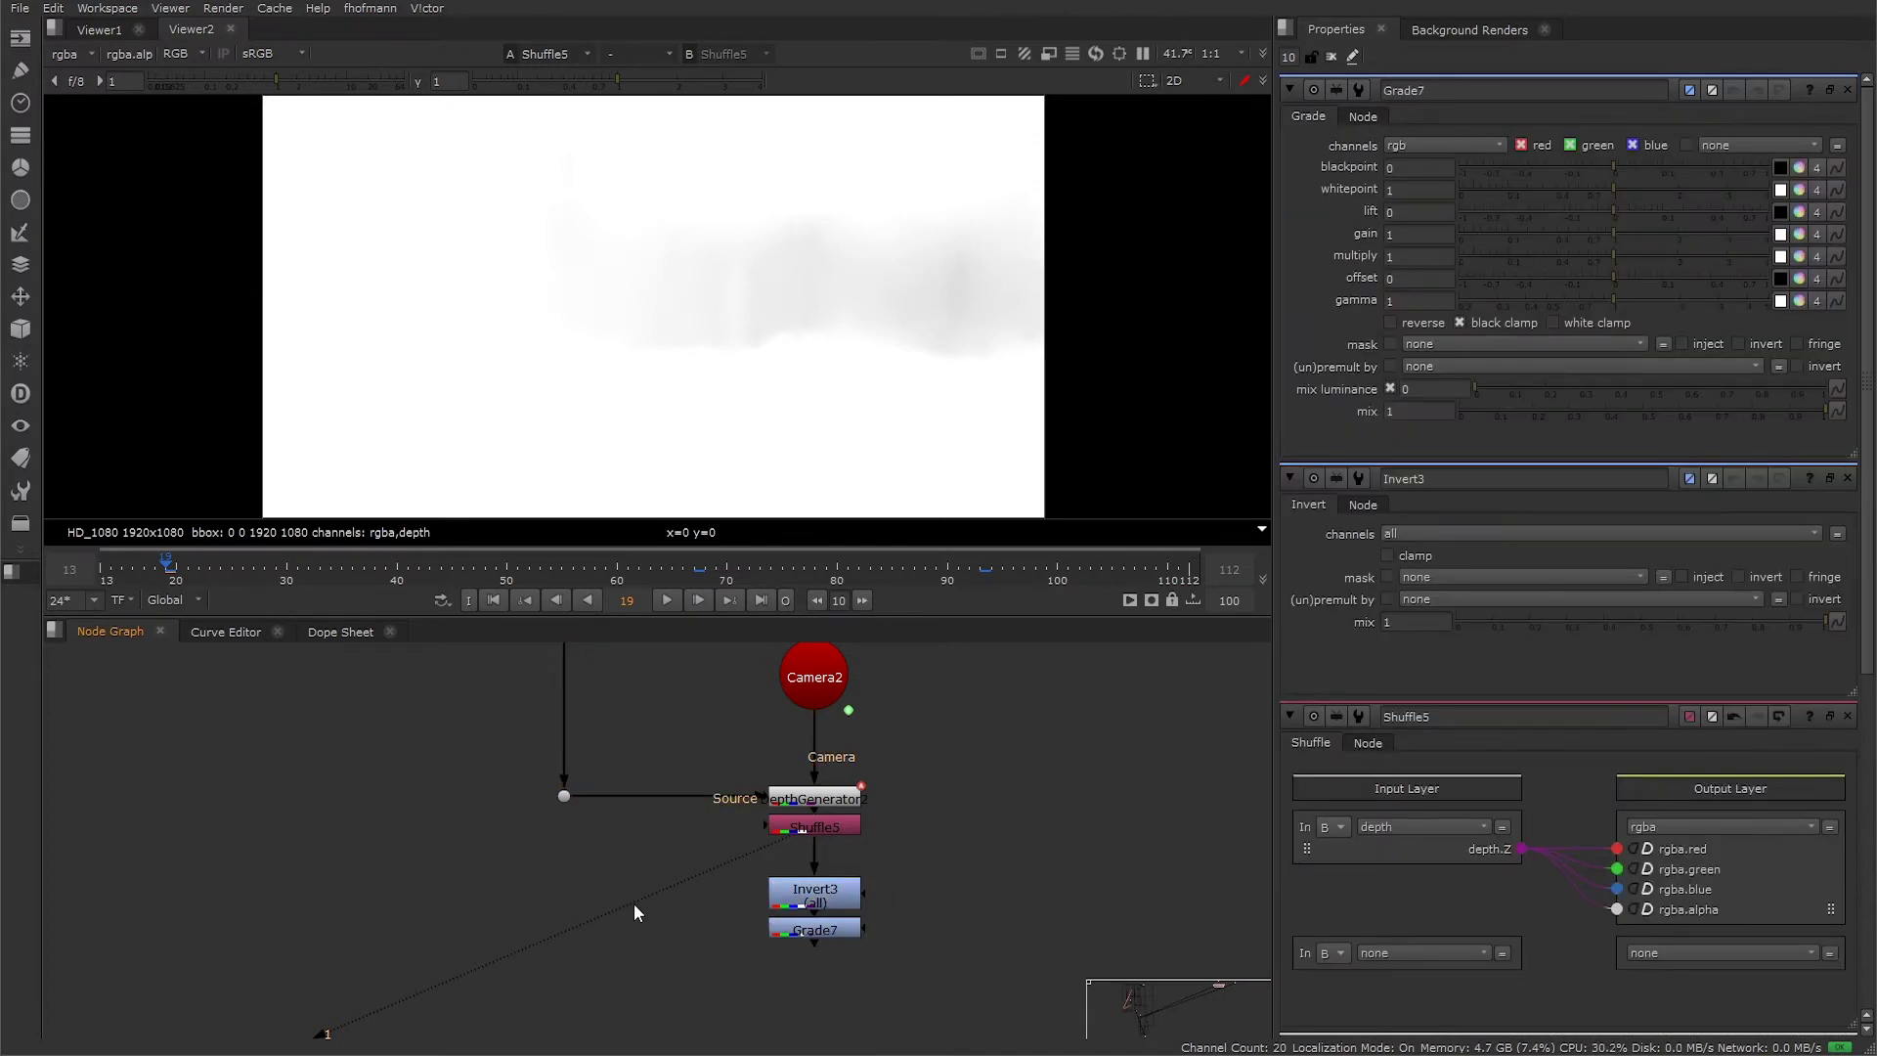
left_click_drag(634, 904, 751, 809)
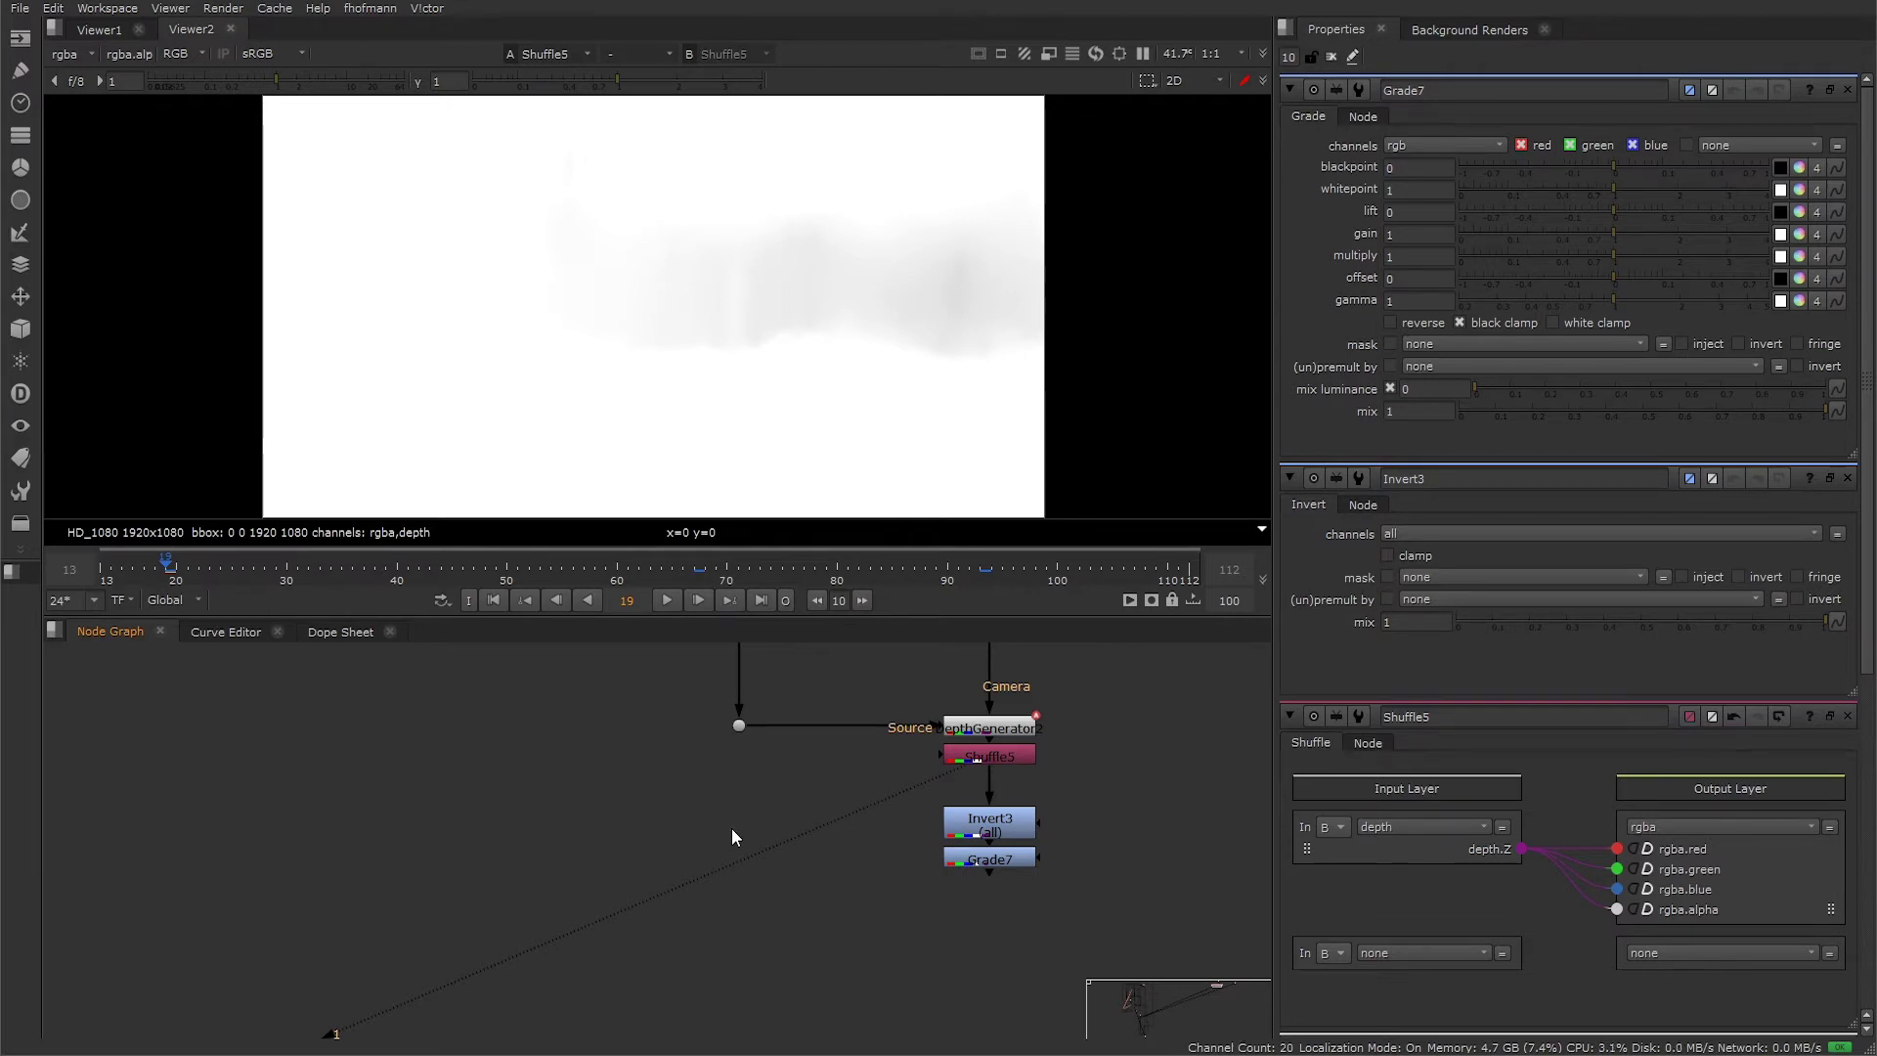
- Add Grade8 on Read4, masked by Grade7
key("g")
left_click_drag(707, 792, 666, 698)
left_click_drag(674, 767, 917, 819)
left_click(673, 813)
- Tint Grade8's gamma toward warm orange and check it at frame 79
key("1")
left_click(671, 817)
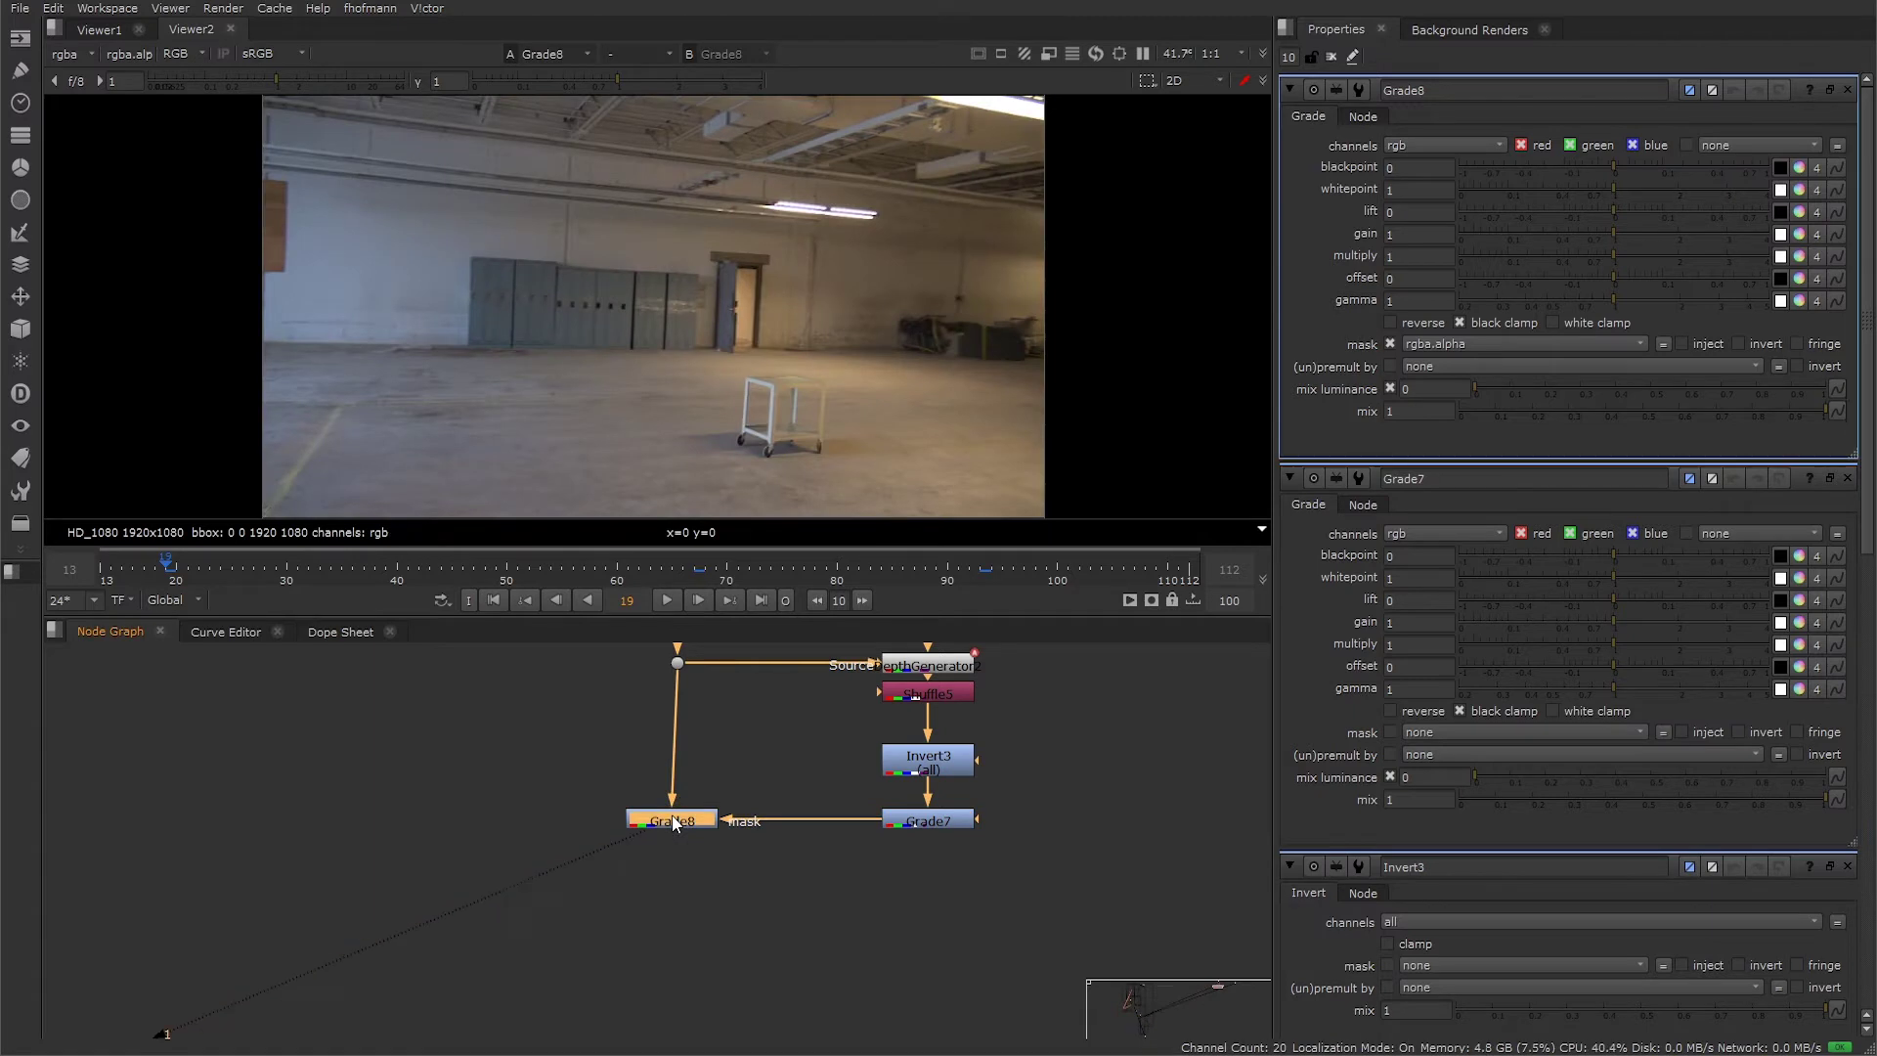
left_click(1799, 301)
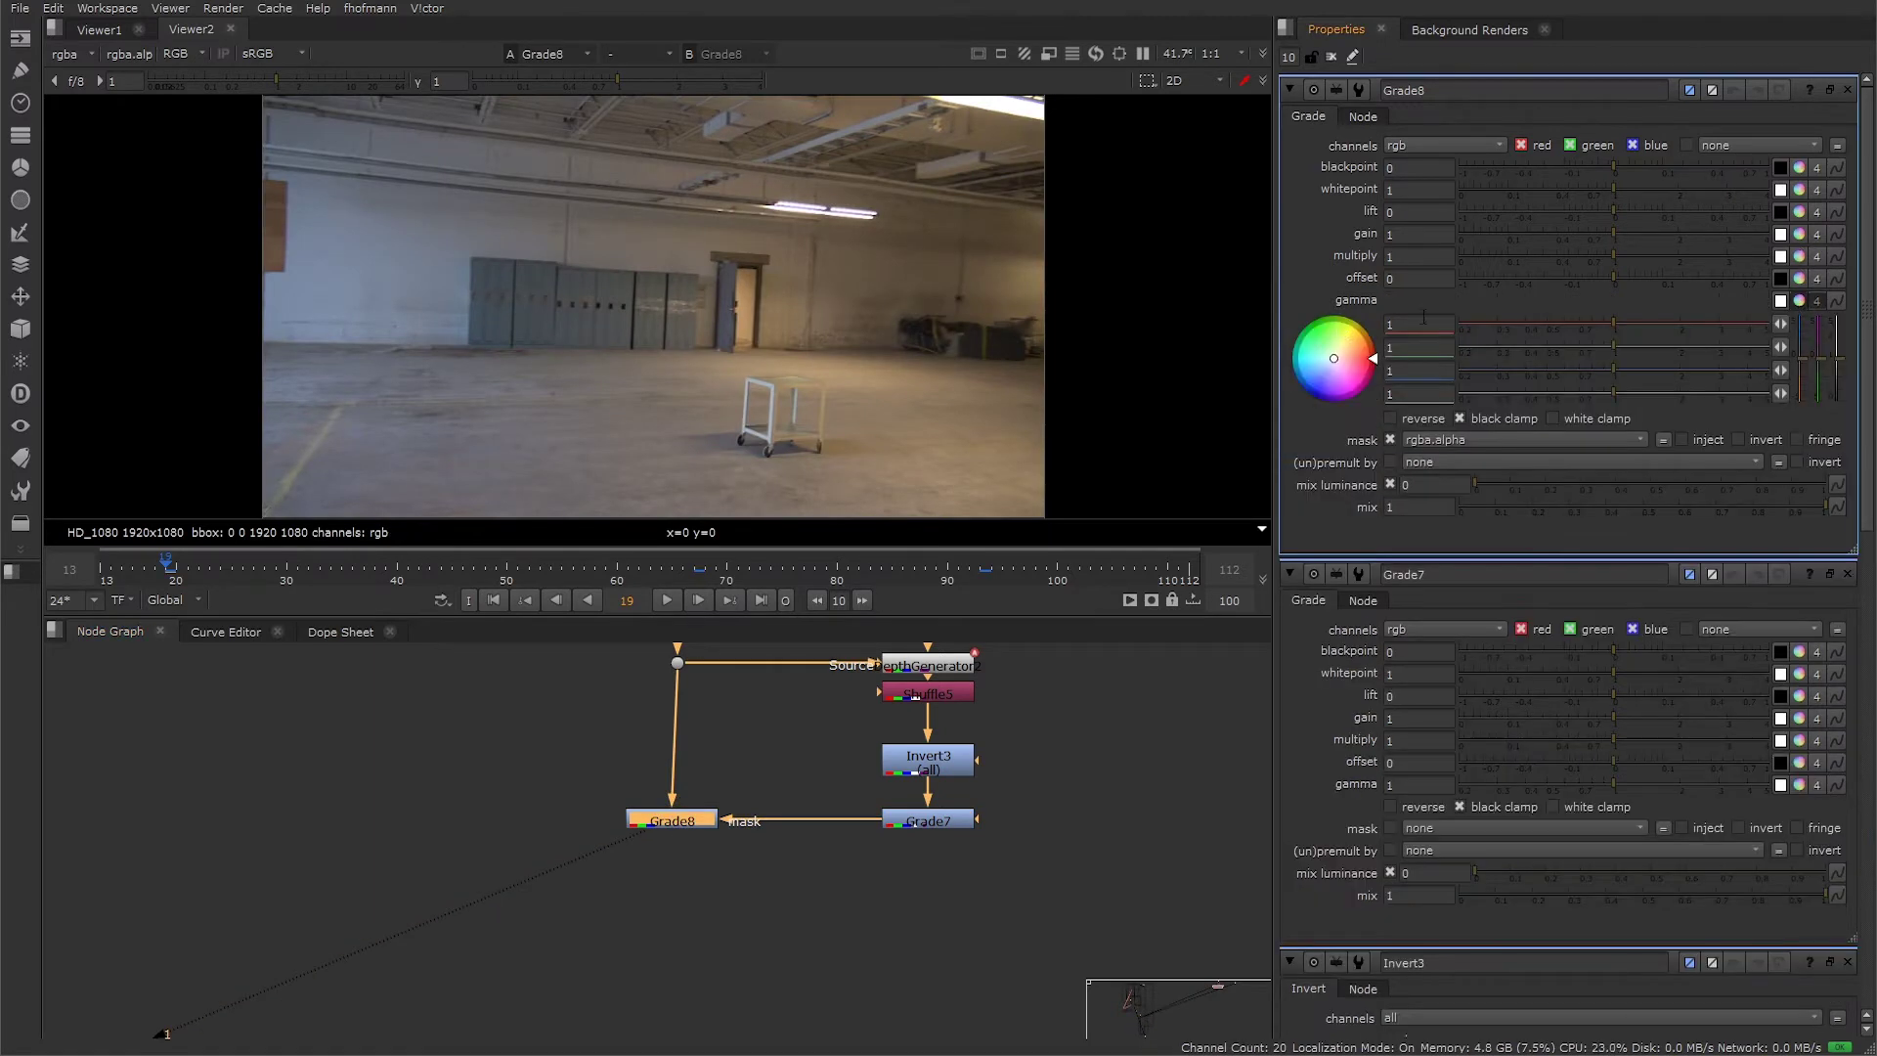
left_click_drag(1337, 355, 1781, 108)
left_click(823, 567)
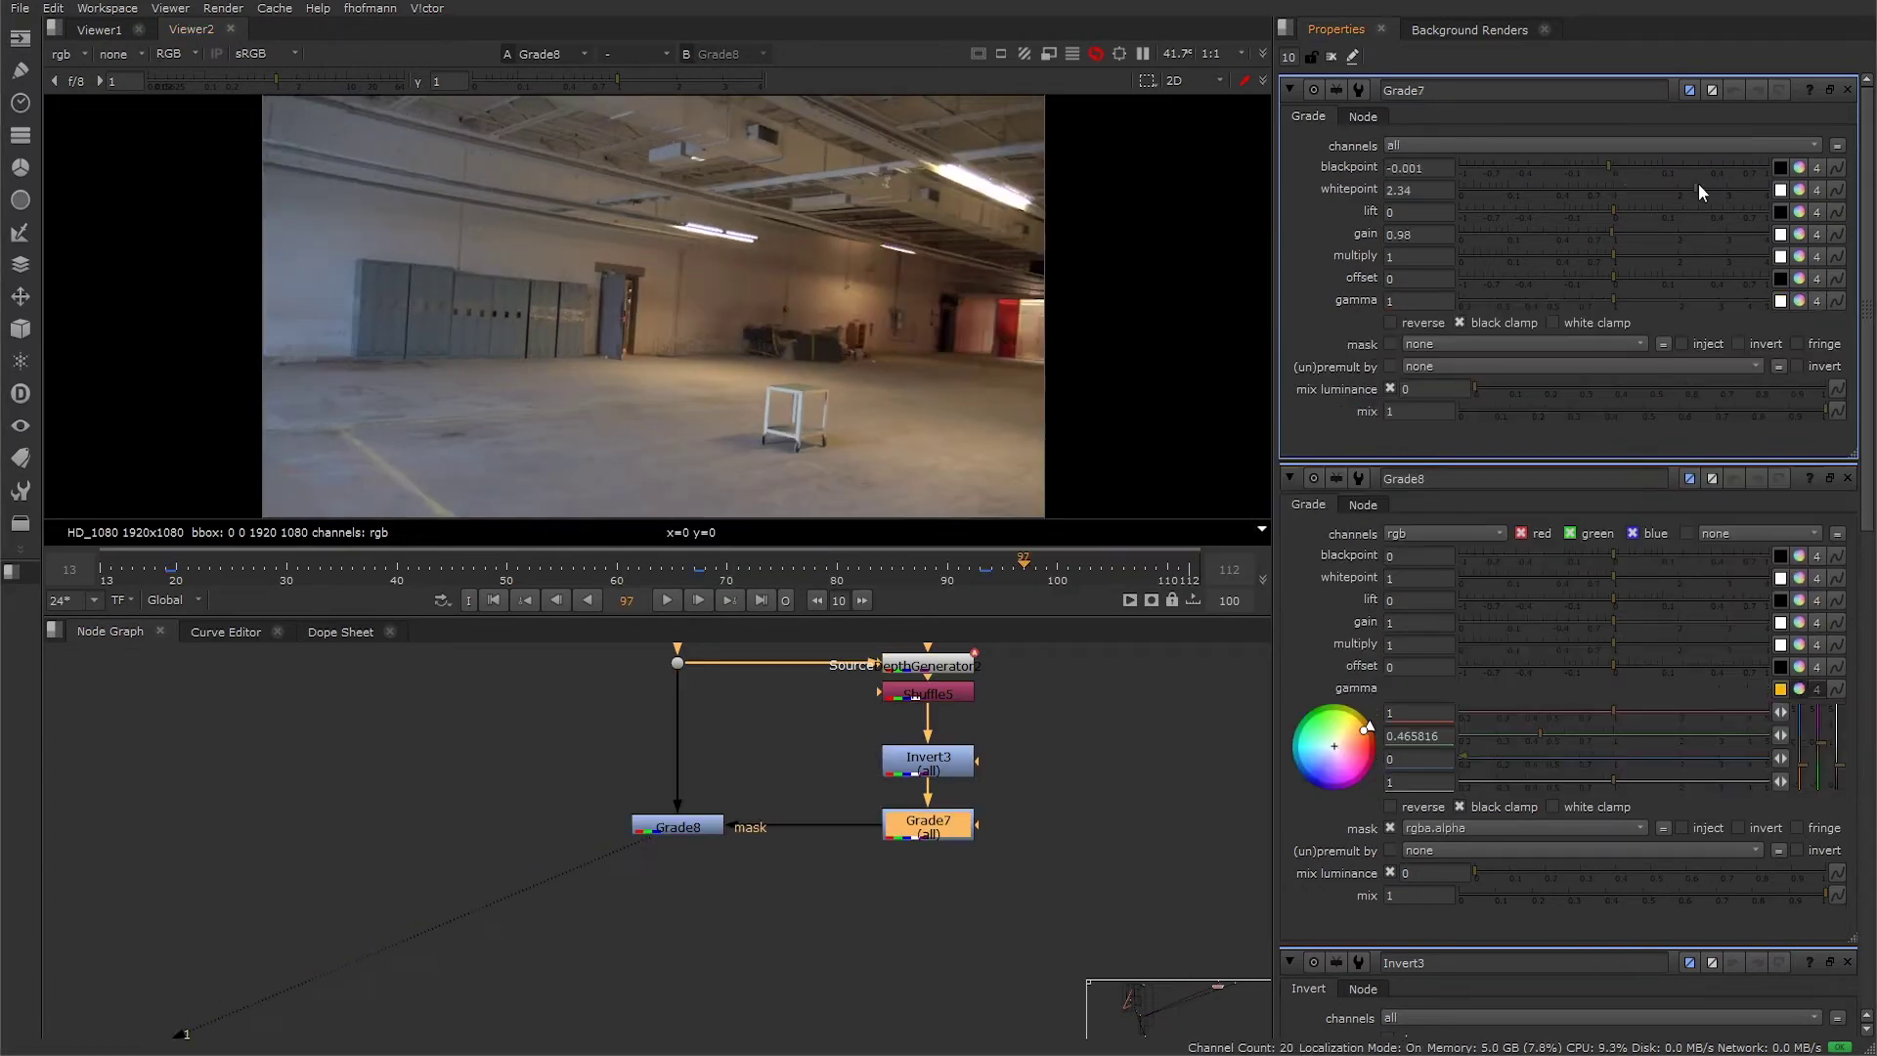
- Adjust Grade7's whitepoint (blackpoint -1, whitepoint 0.68, gain 0.98) and review the fog back to frame 43
left_click_drag(1698, 189, 1447, 168)
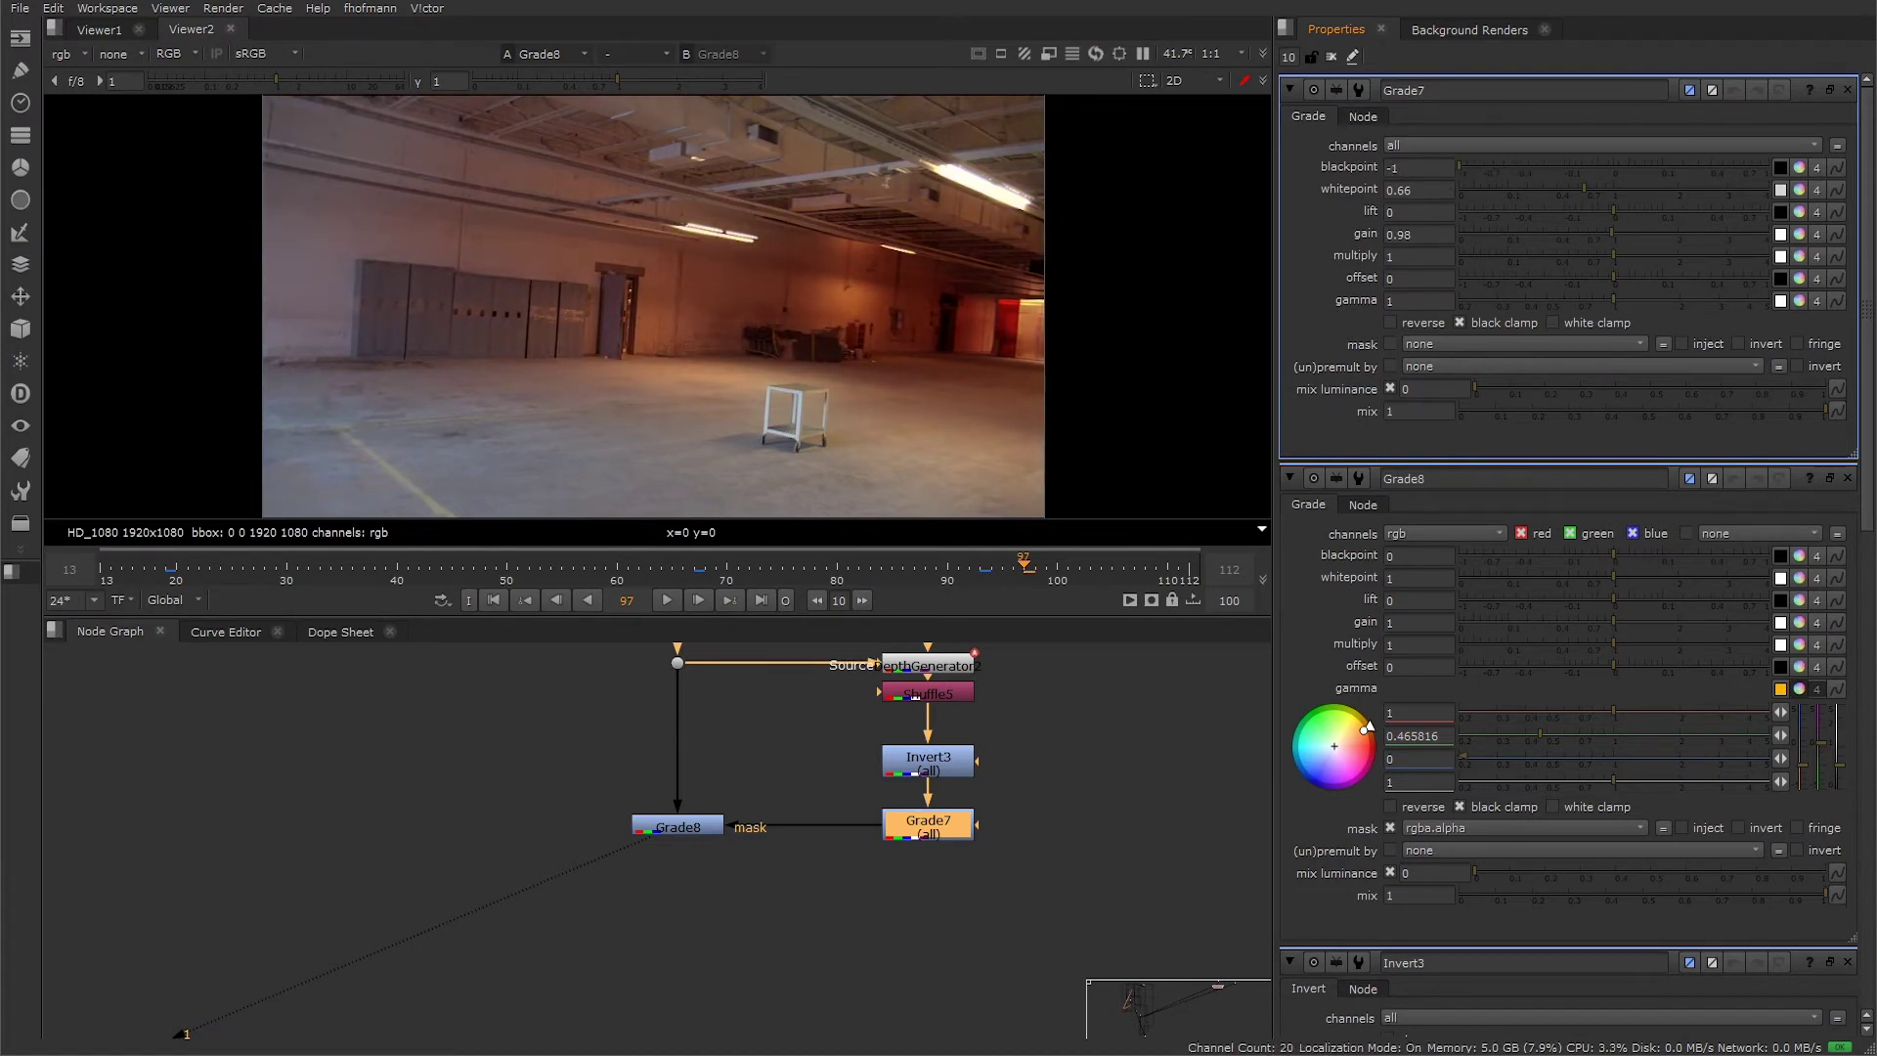
left_click_drag(1568, 188, 1586, 191)
left_click(808, 565)
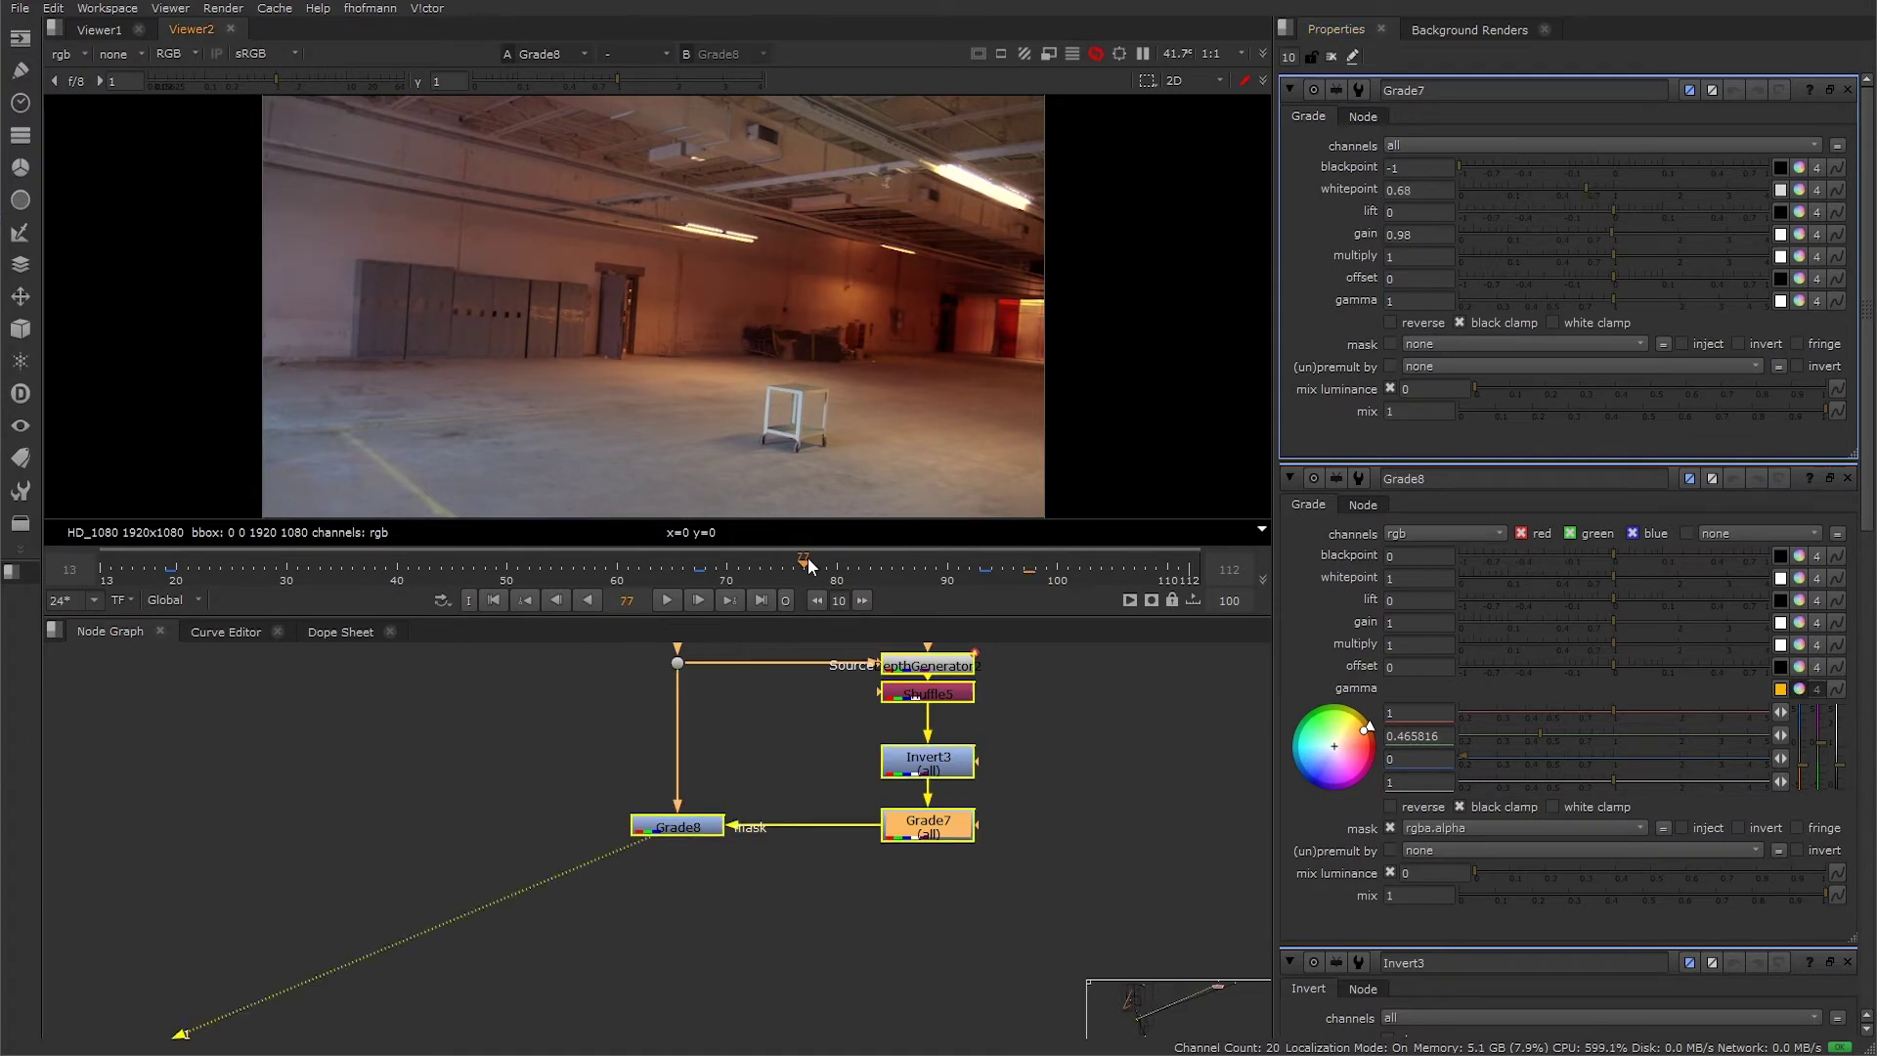
left_click_drag(809, 565, 436, 570)
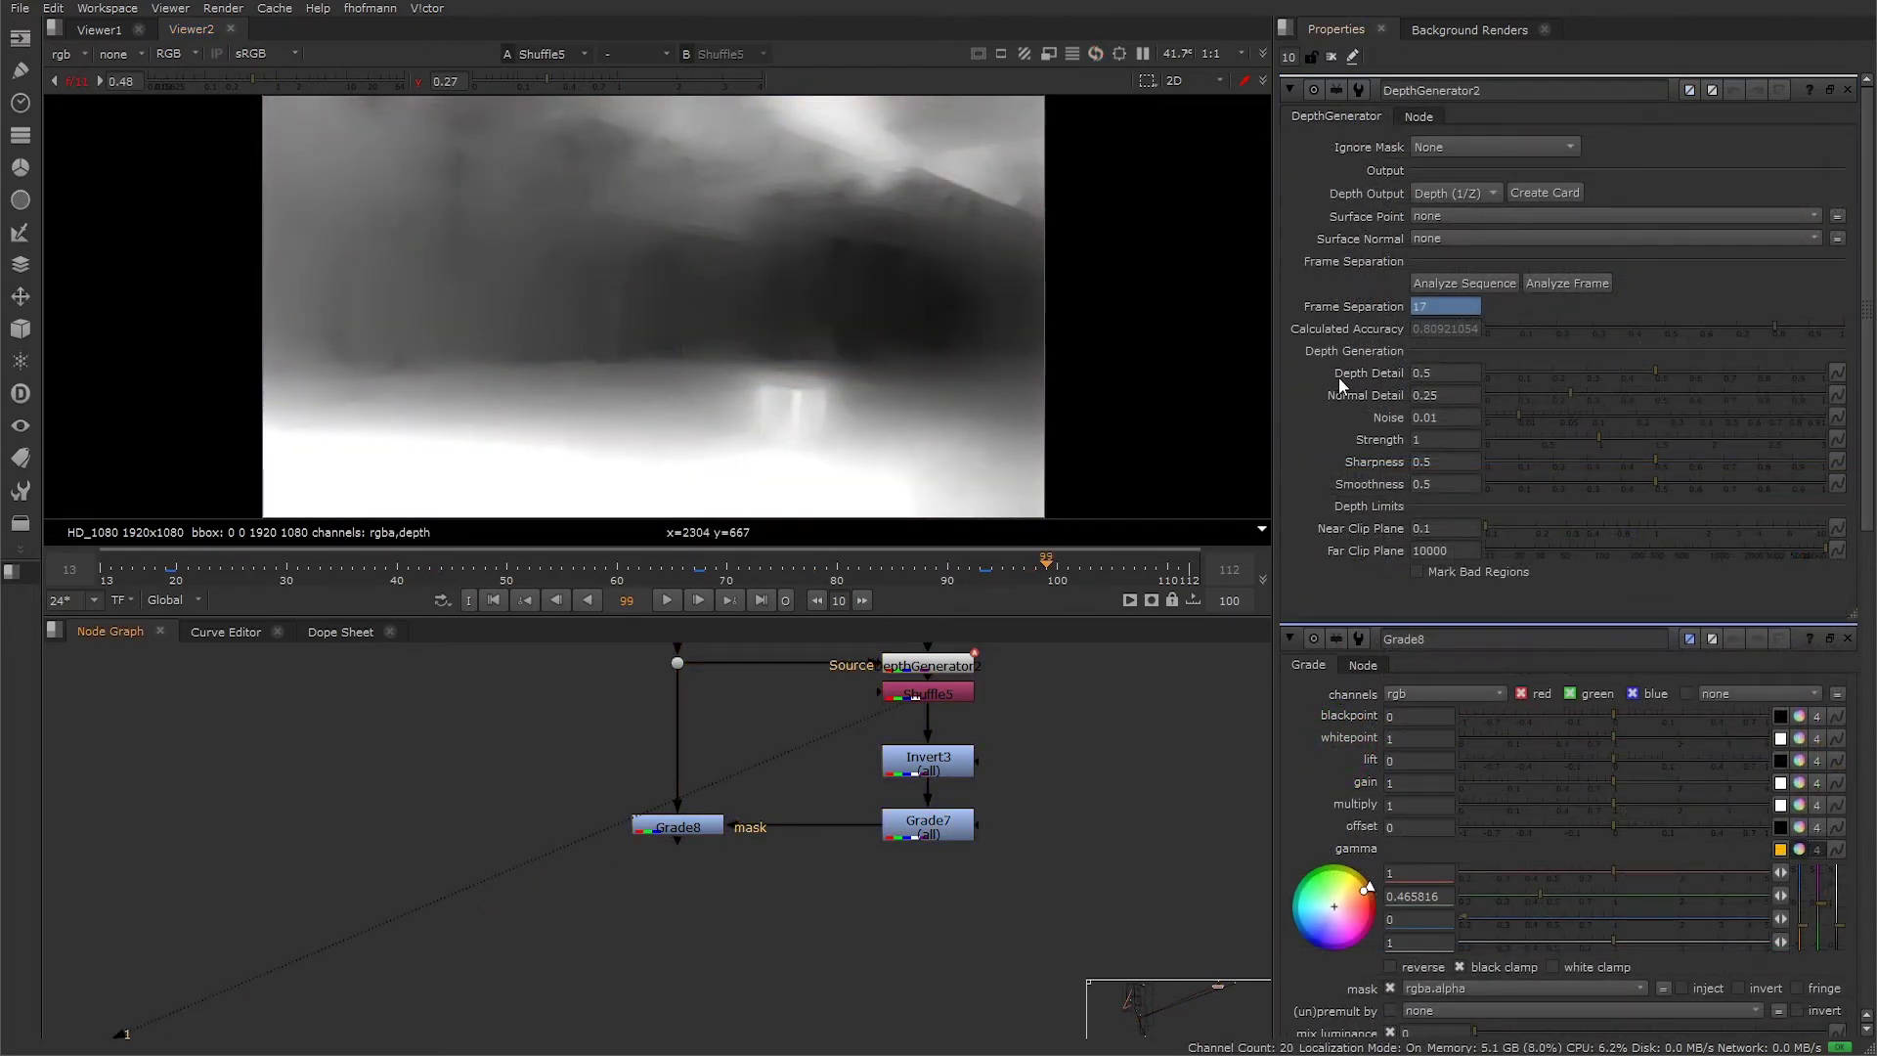
- Try Depth Detail at 0.39 and 0.75 on the depth pass, then set it back to 0.5
left_click(1457, 372)
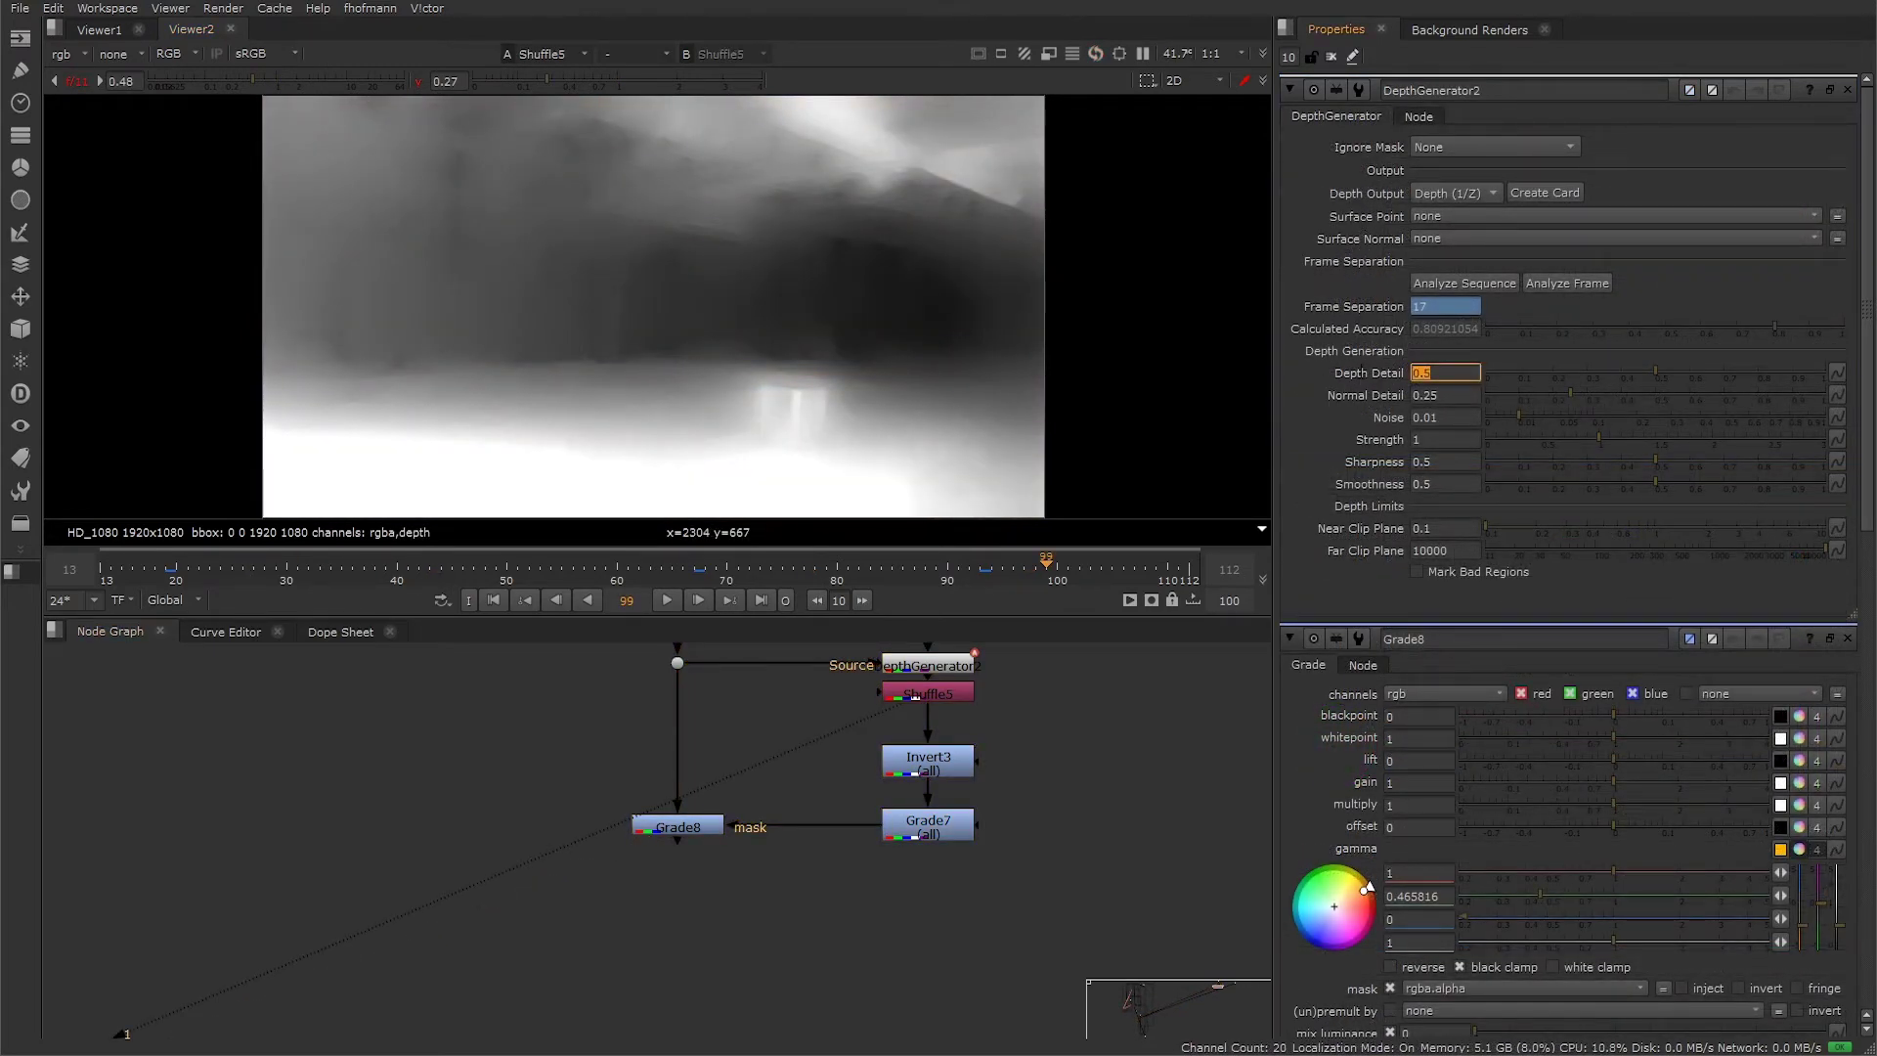
left_click(1359, 370)
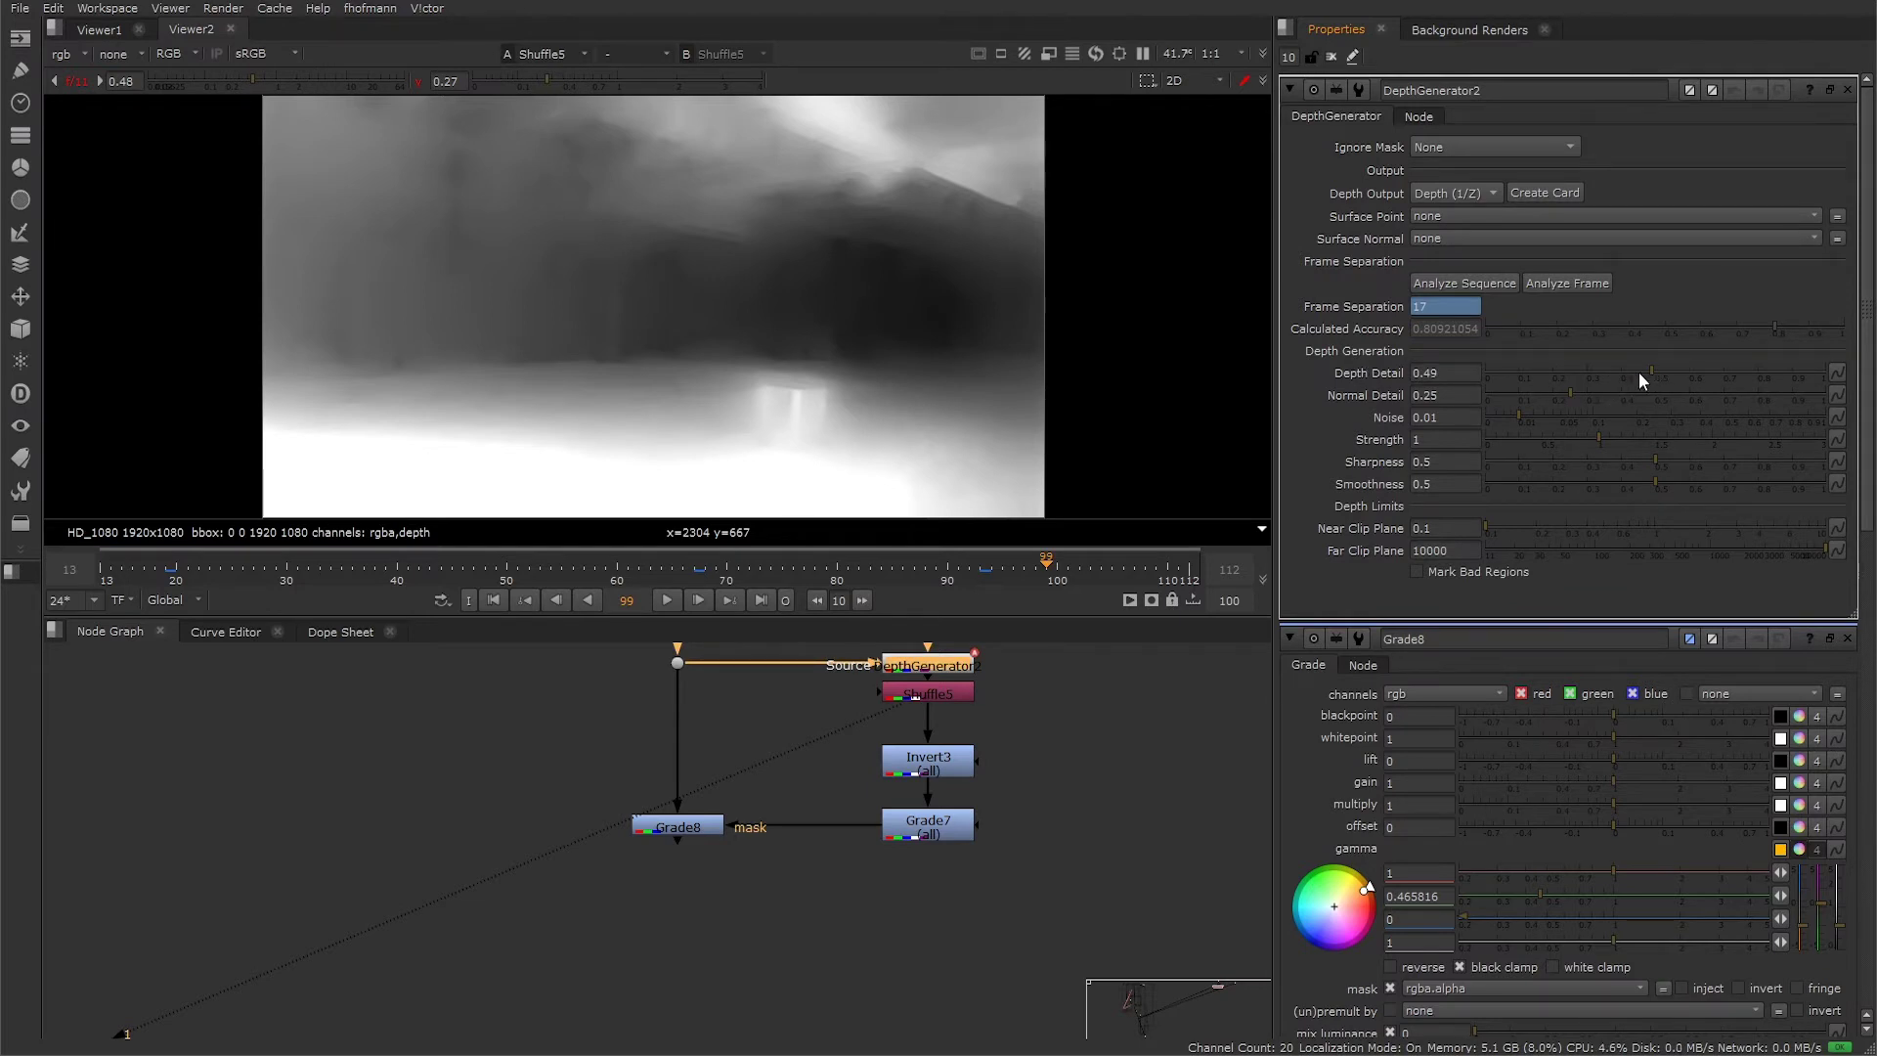
left_click_drag(1639, 372, 1616, 371)
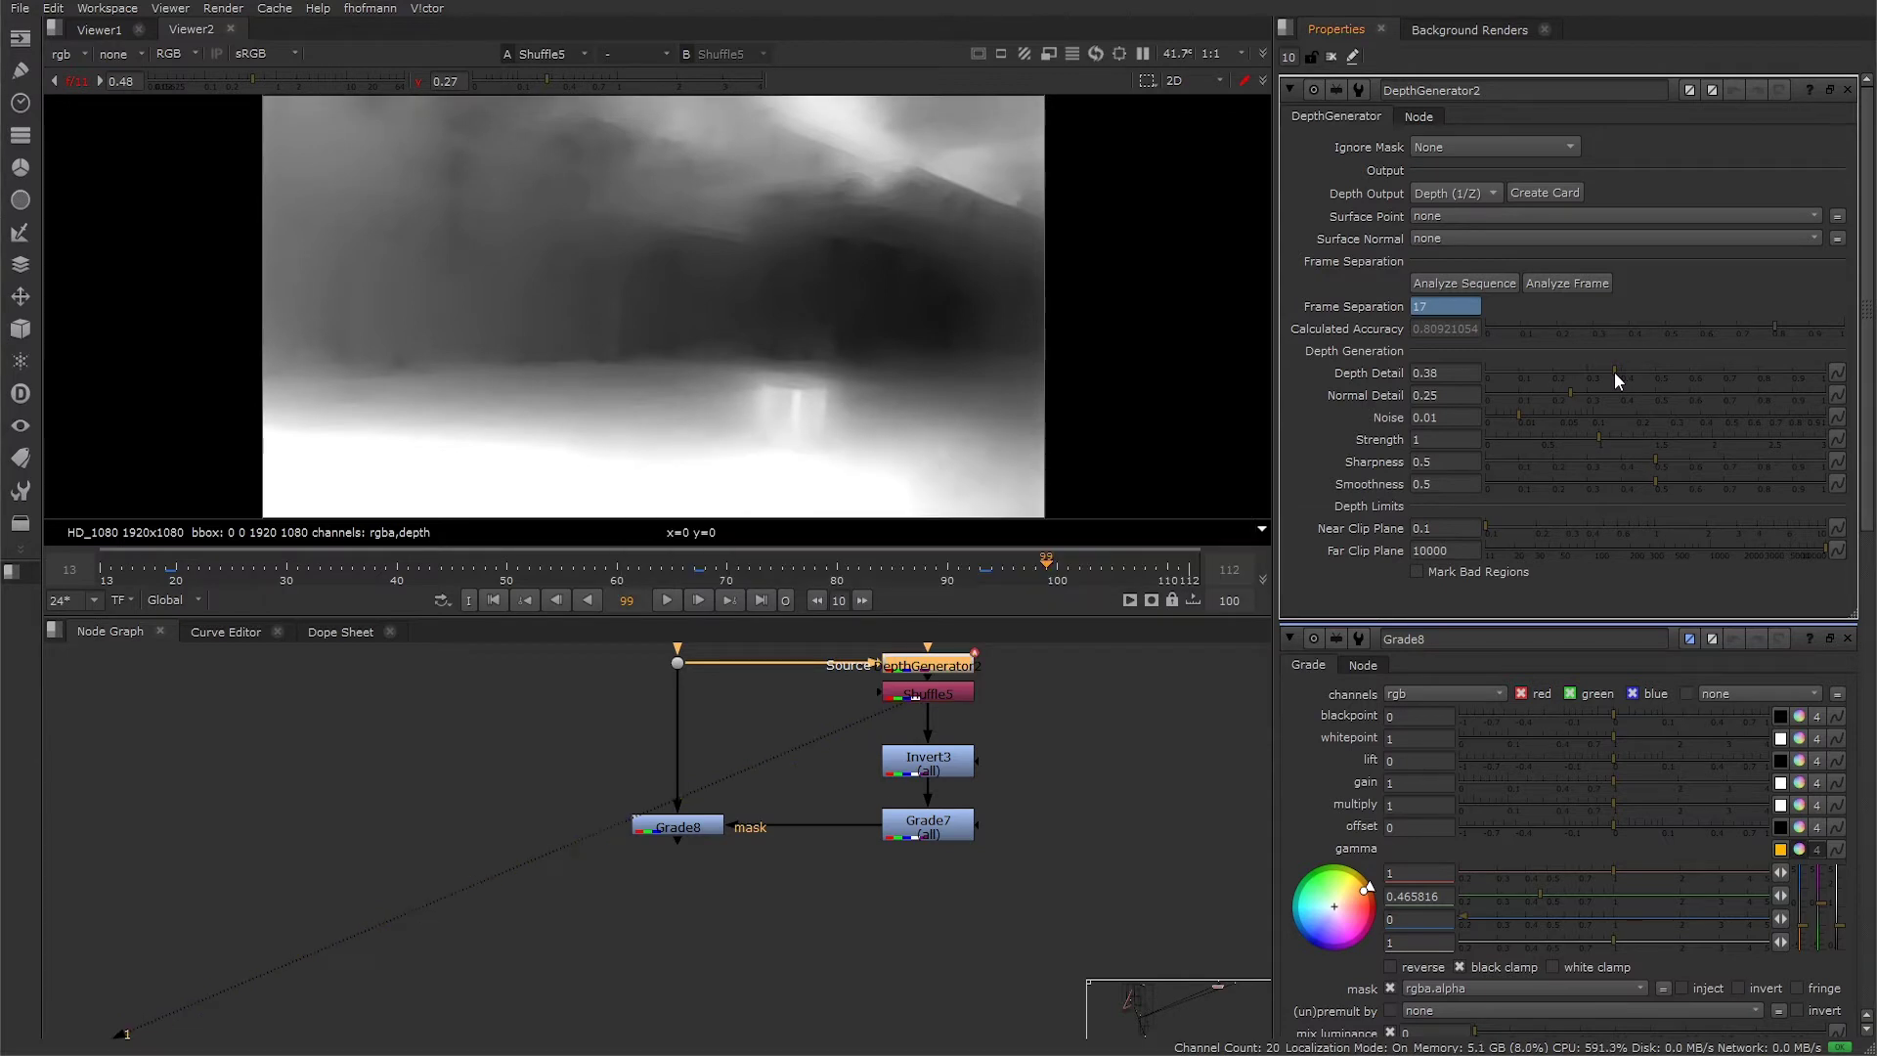
left_click_drag(1616, 372, 1750, 378)
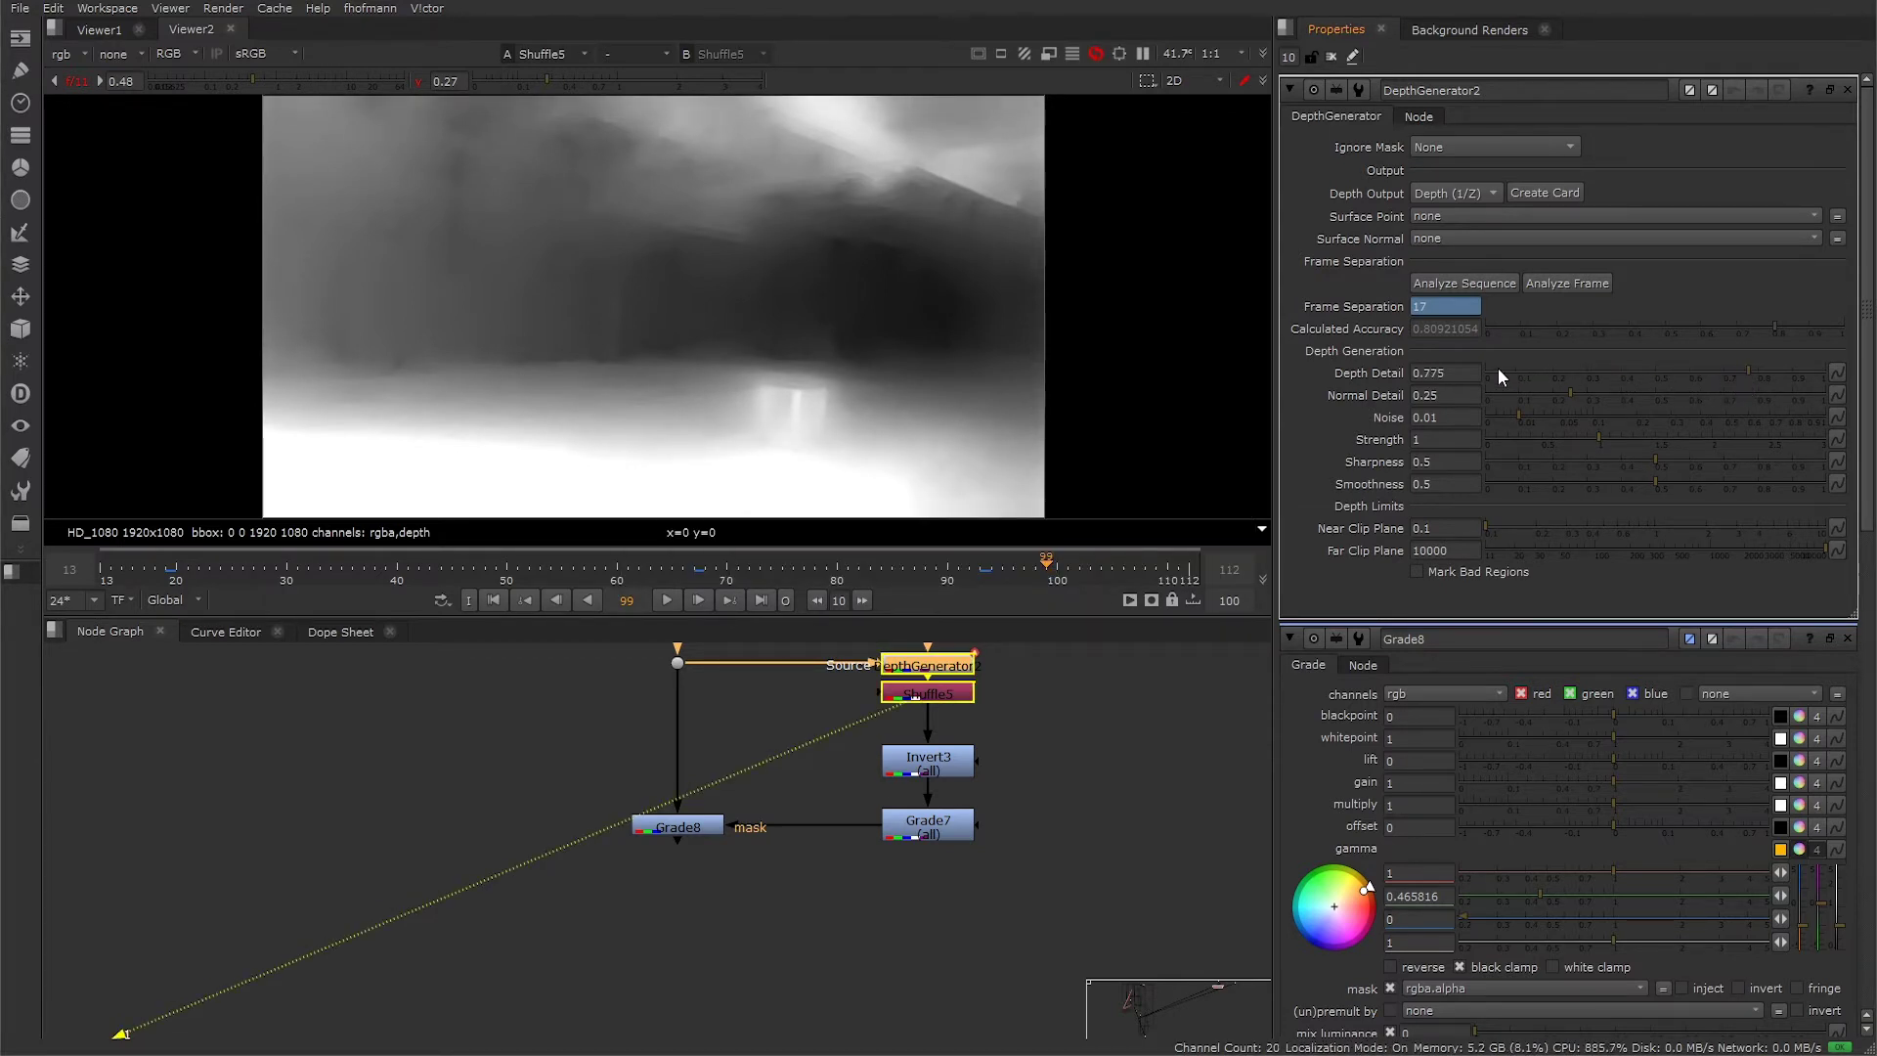
double_click(1471, 372)
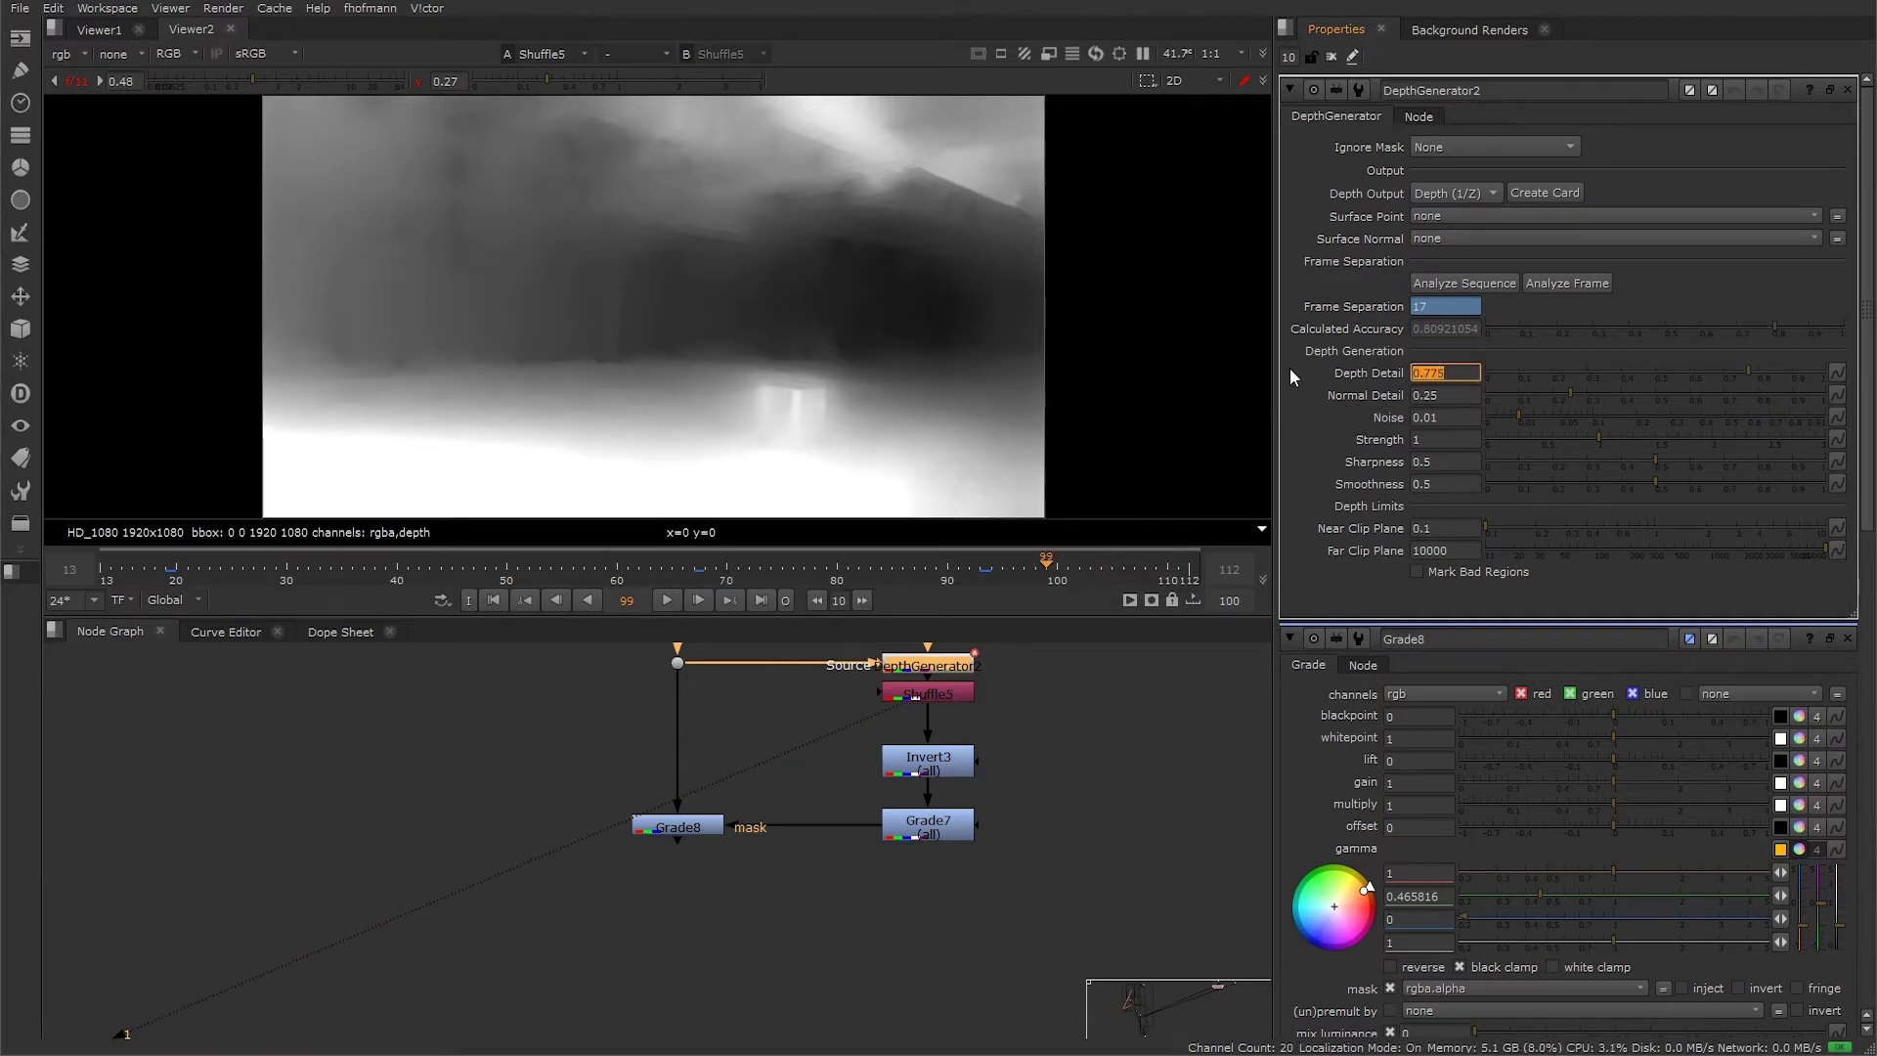
type("0.5")
key("Return")
key("Tab")
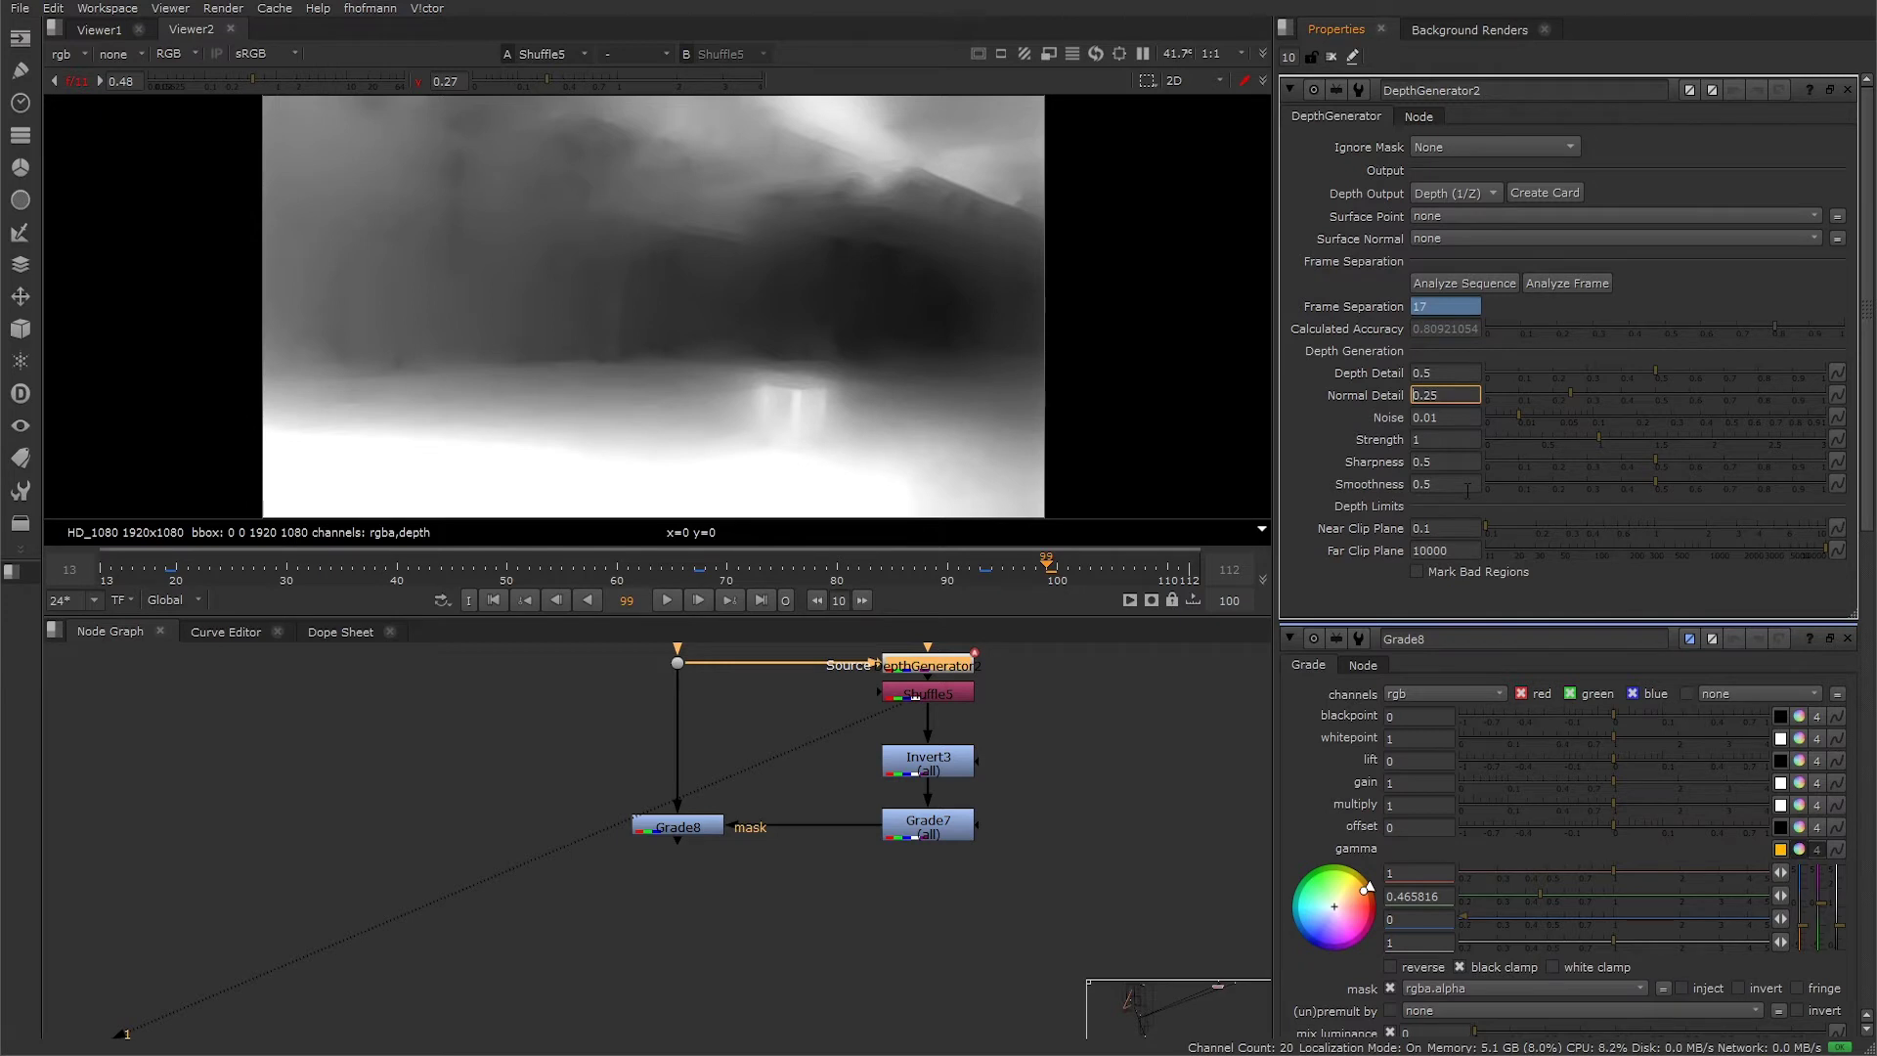
scroll(742, 333, "up", 3)
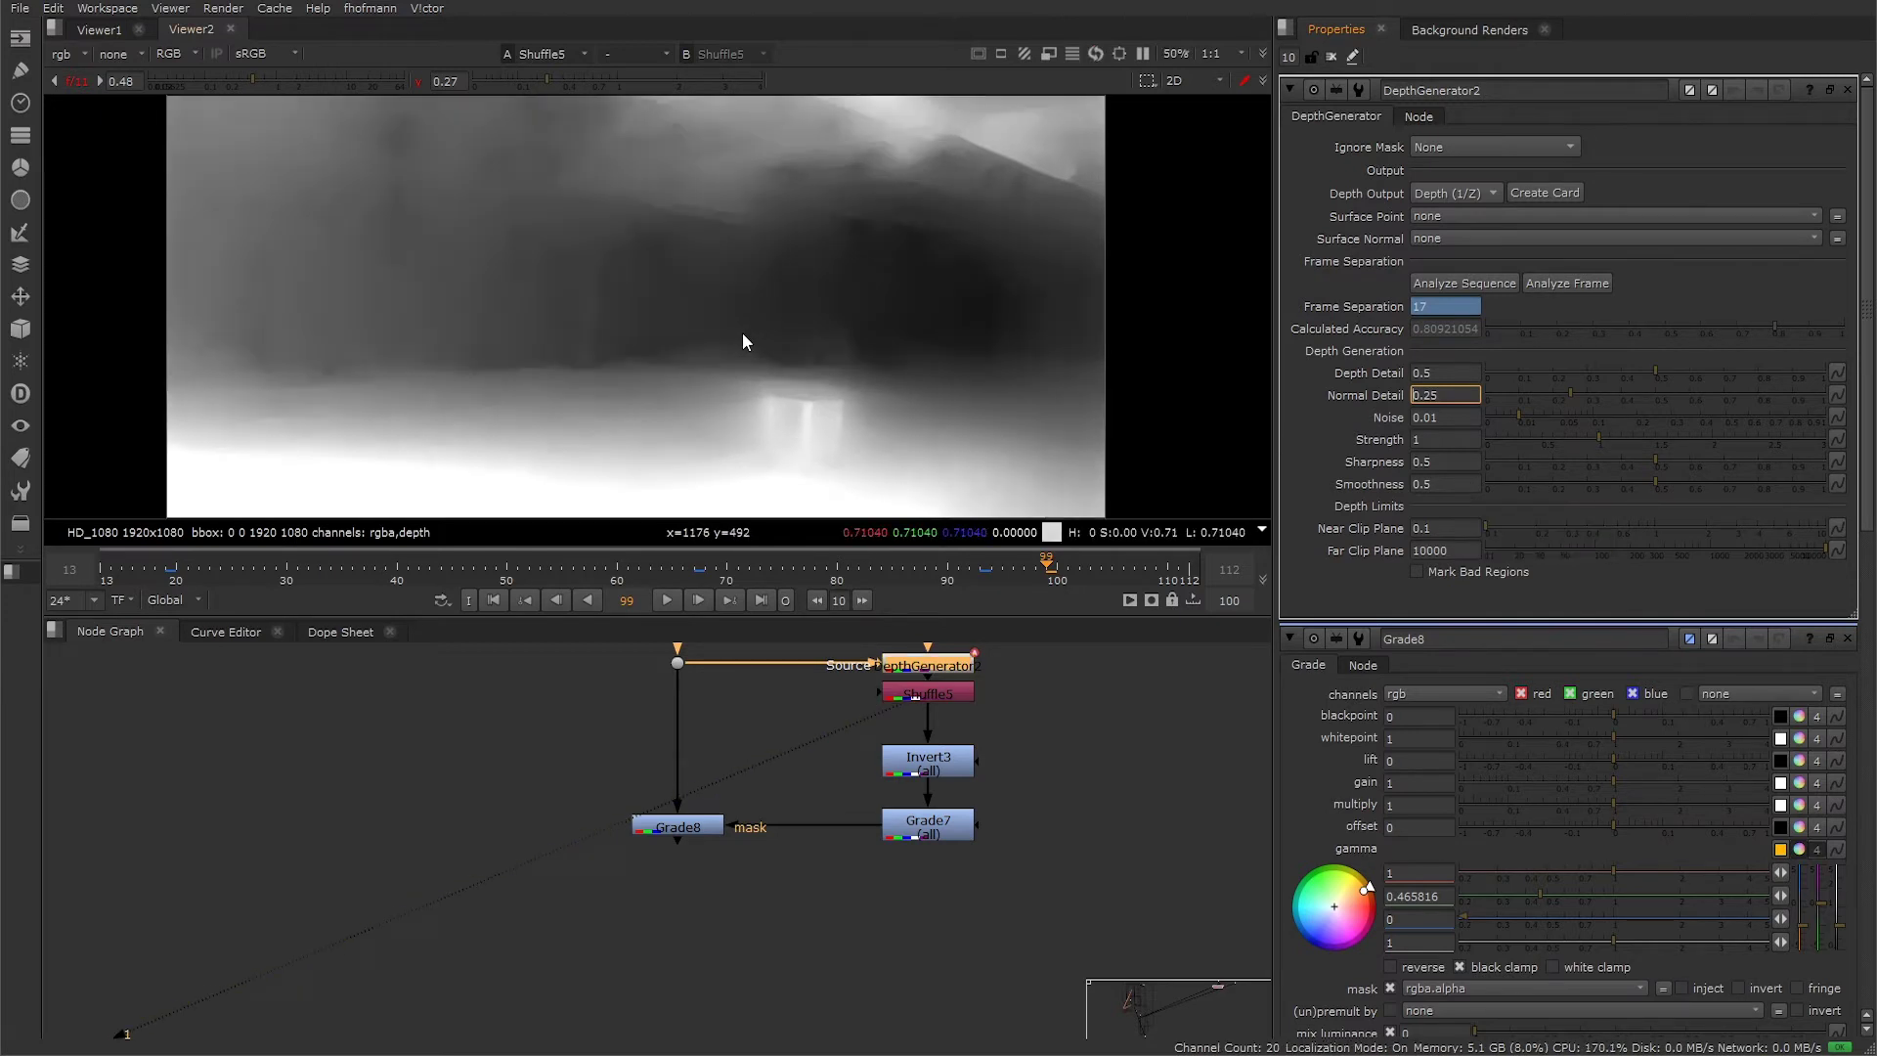
- Nudge DepthGenerator2's Noise value up, then set Noise to 0.001
left_click(1428, 419)
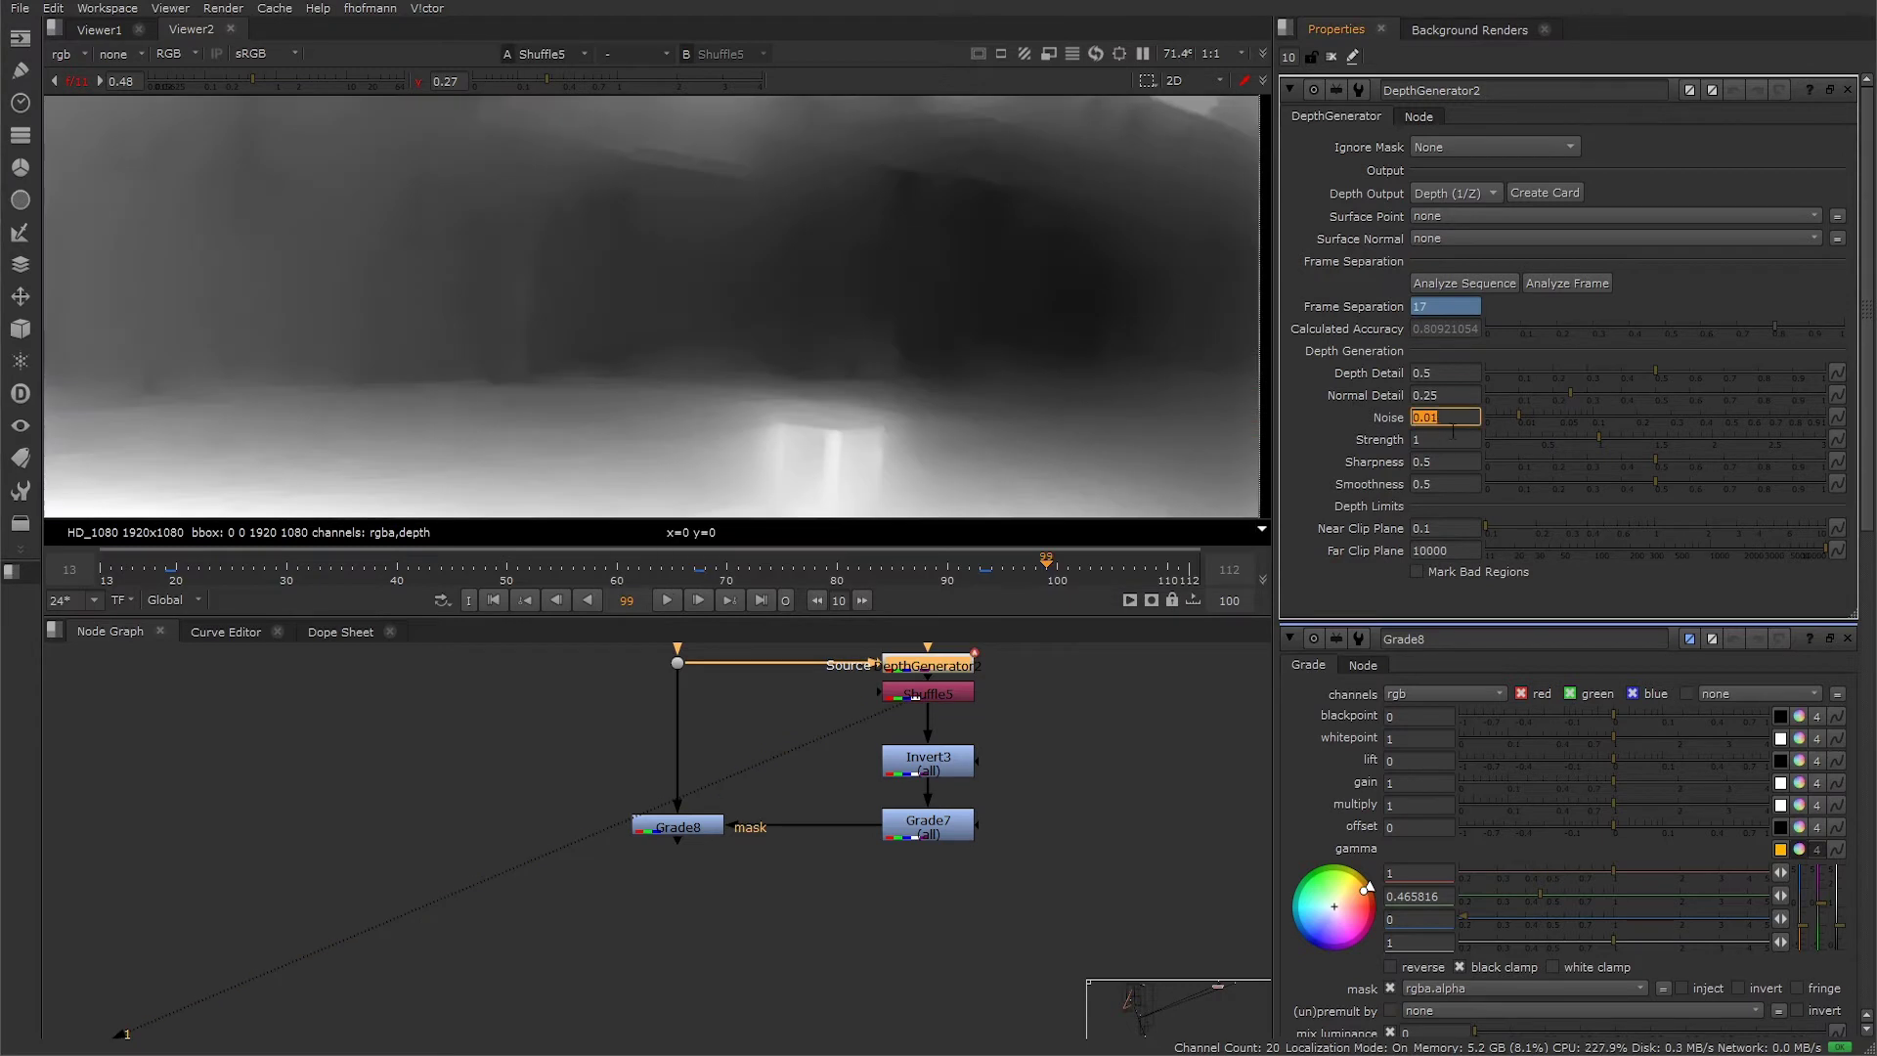
left_click_drag(460, 419, 545, 234)
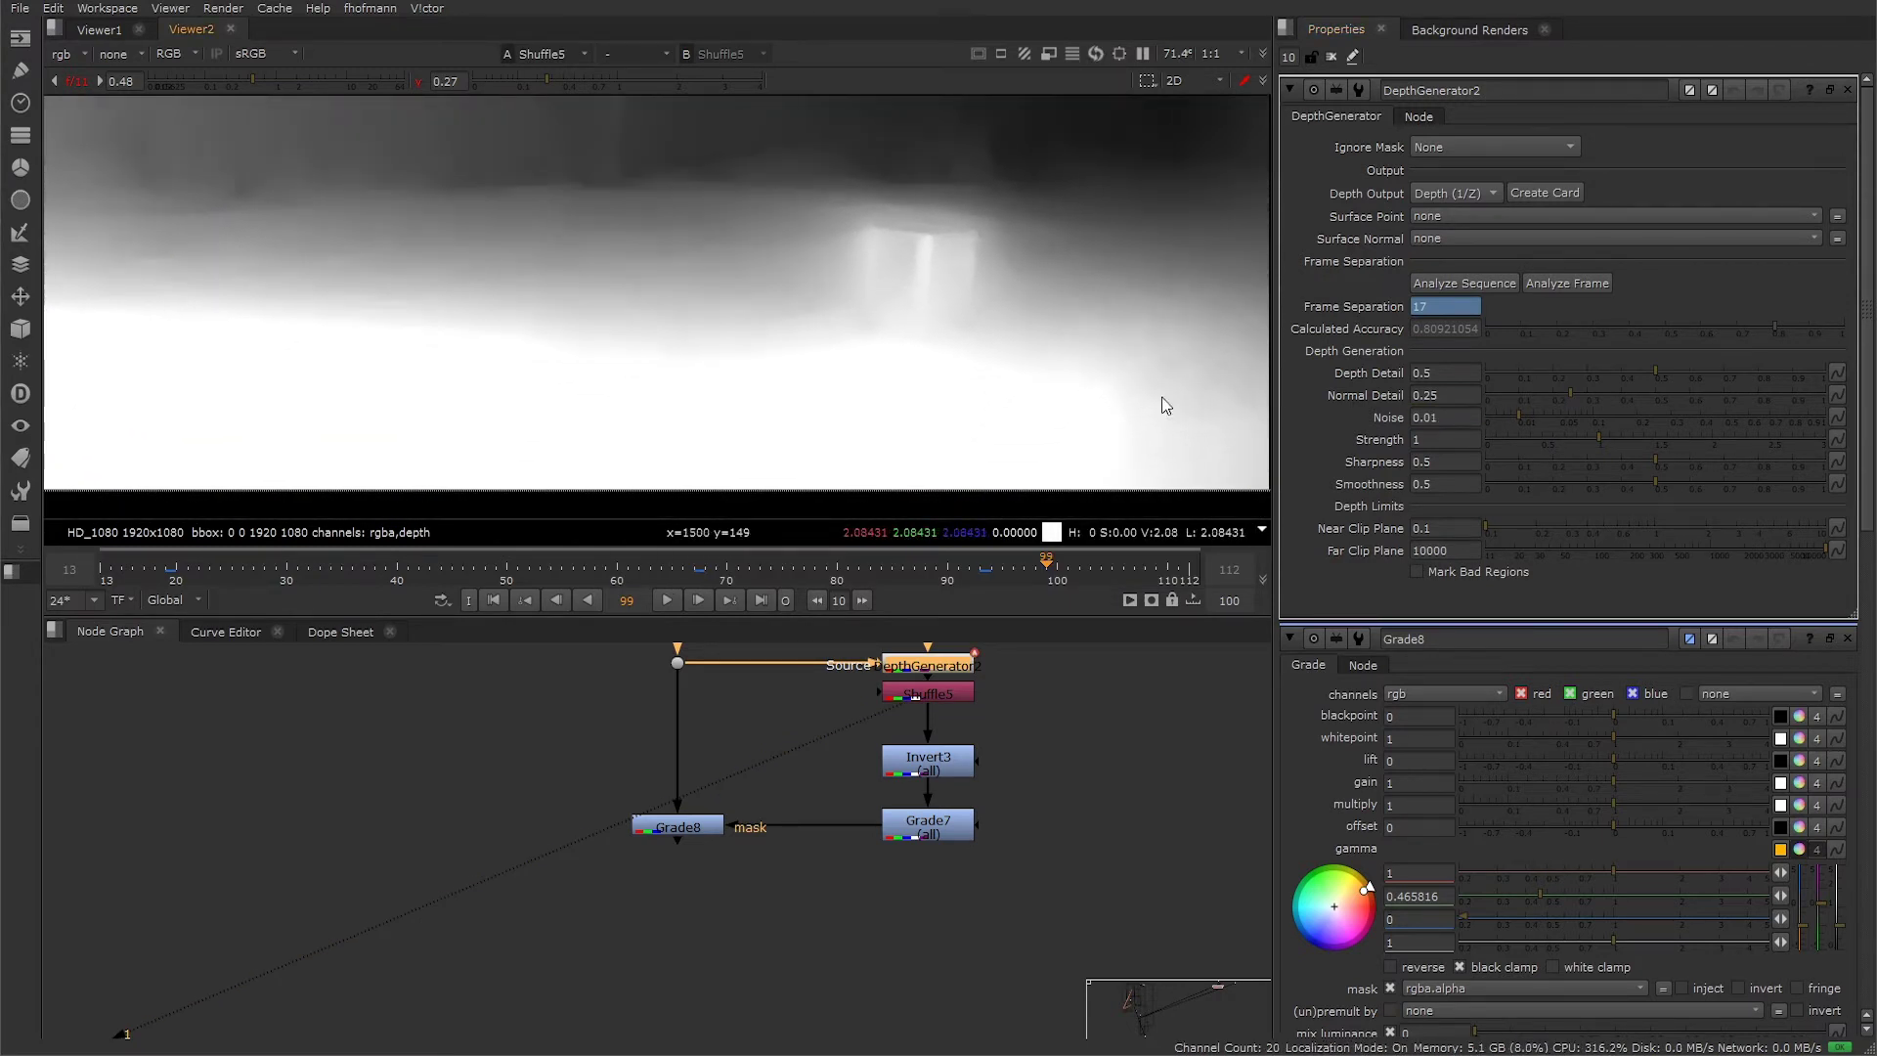
left_click(1434, 418)
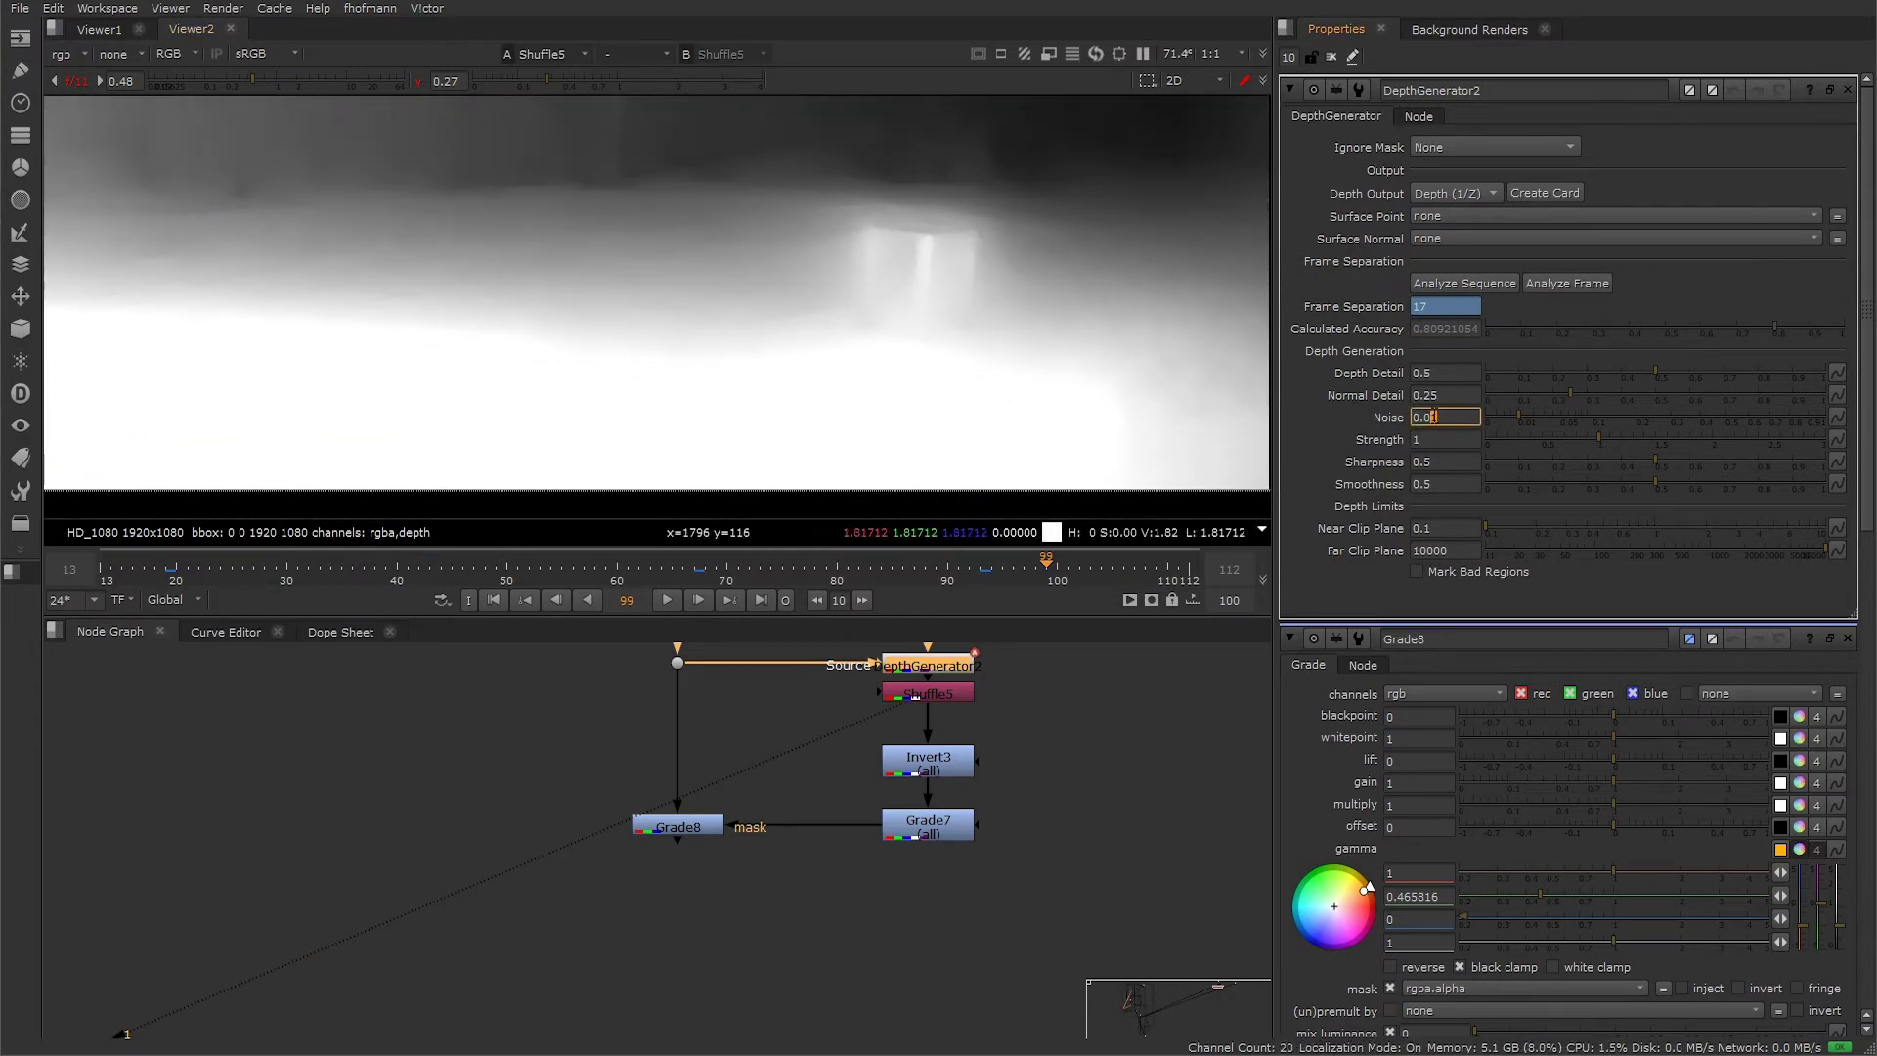
key("Up")
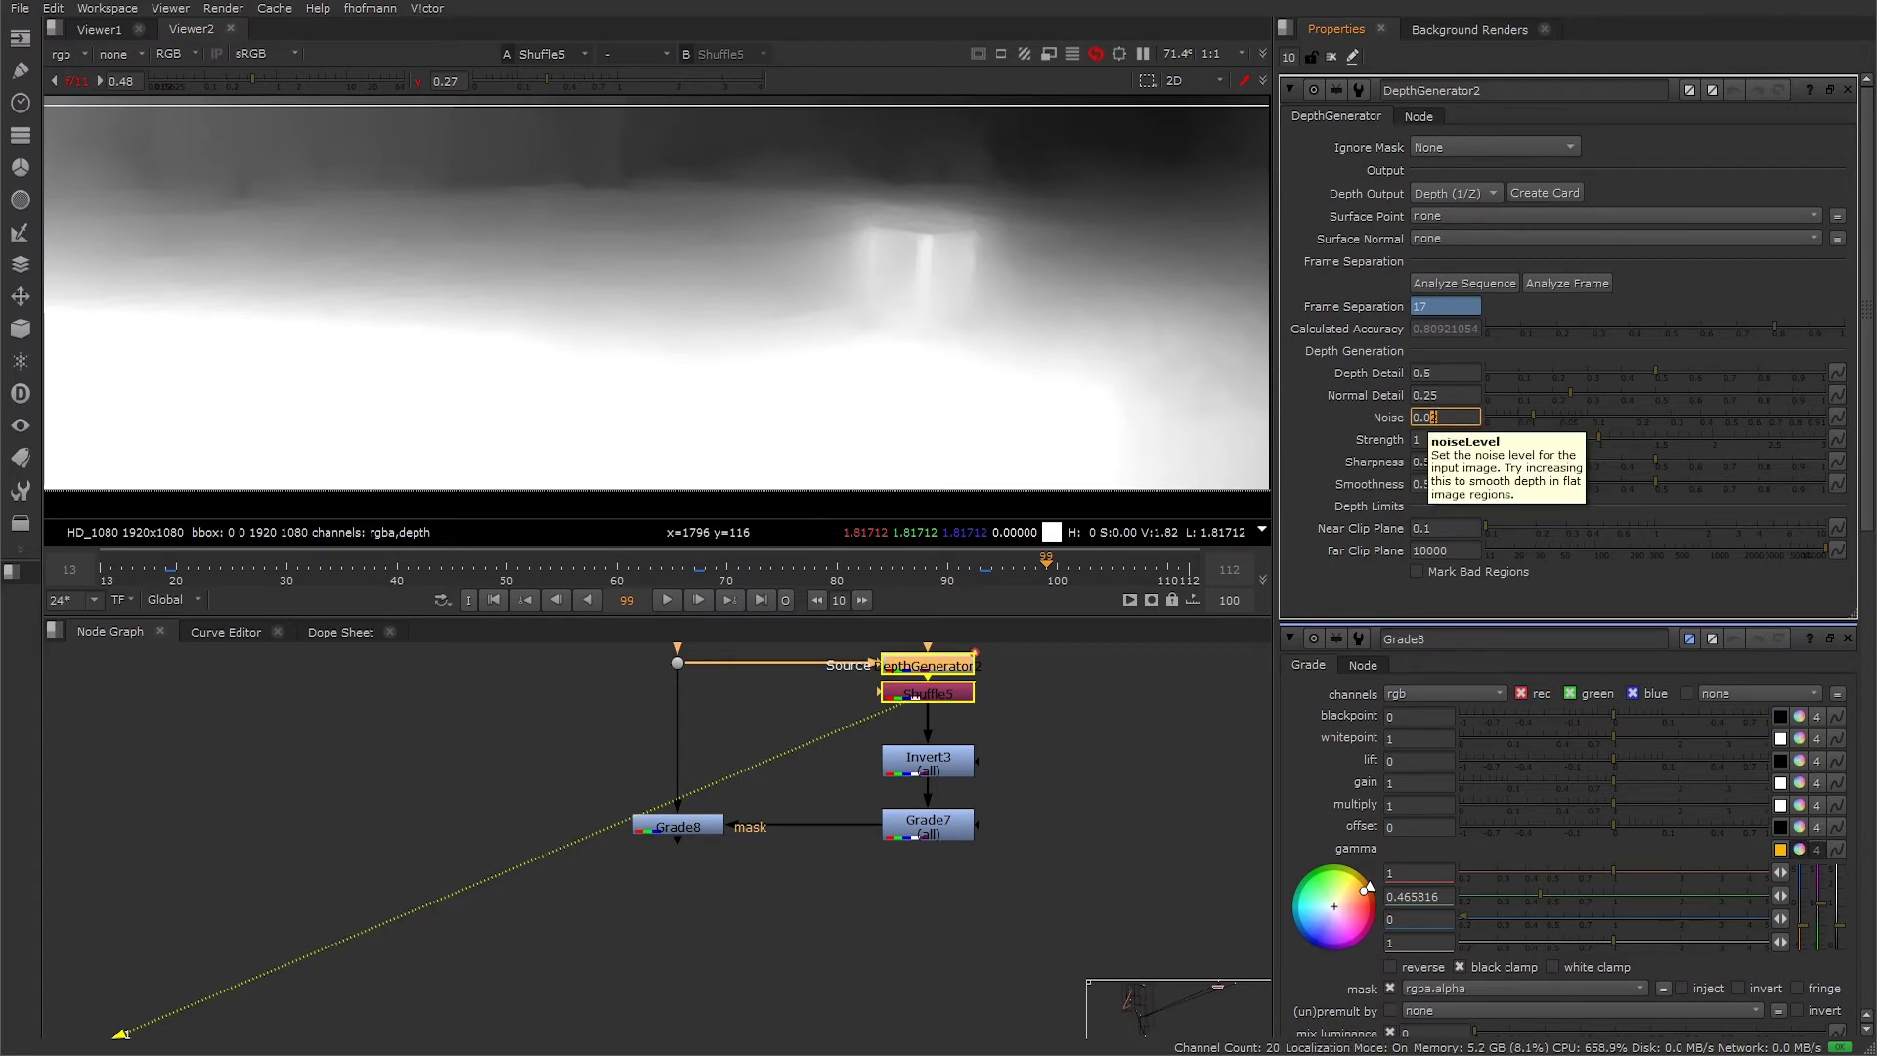
key("Up")
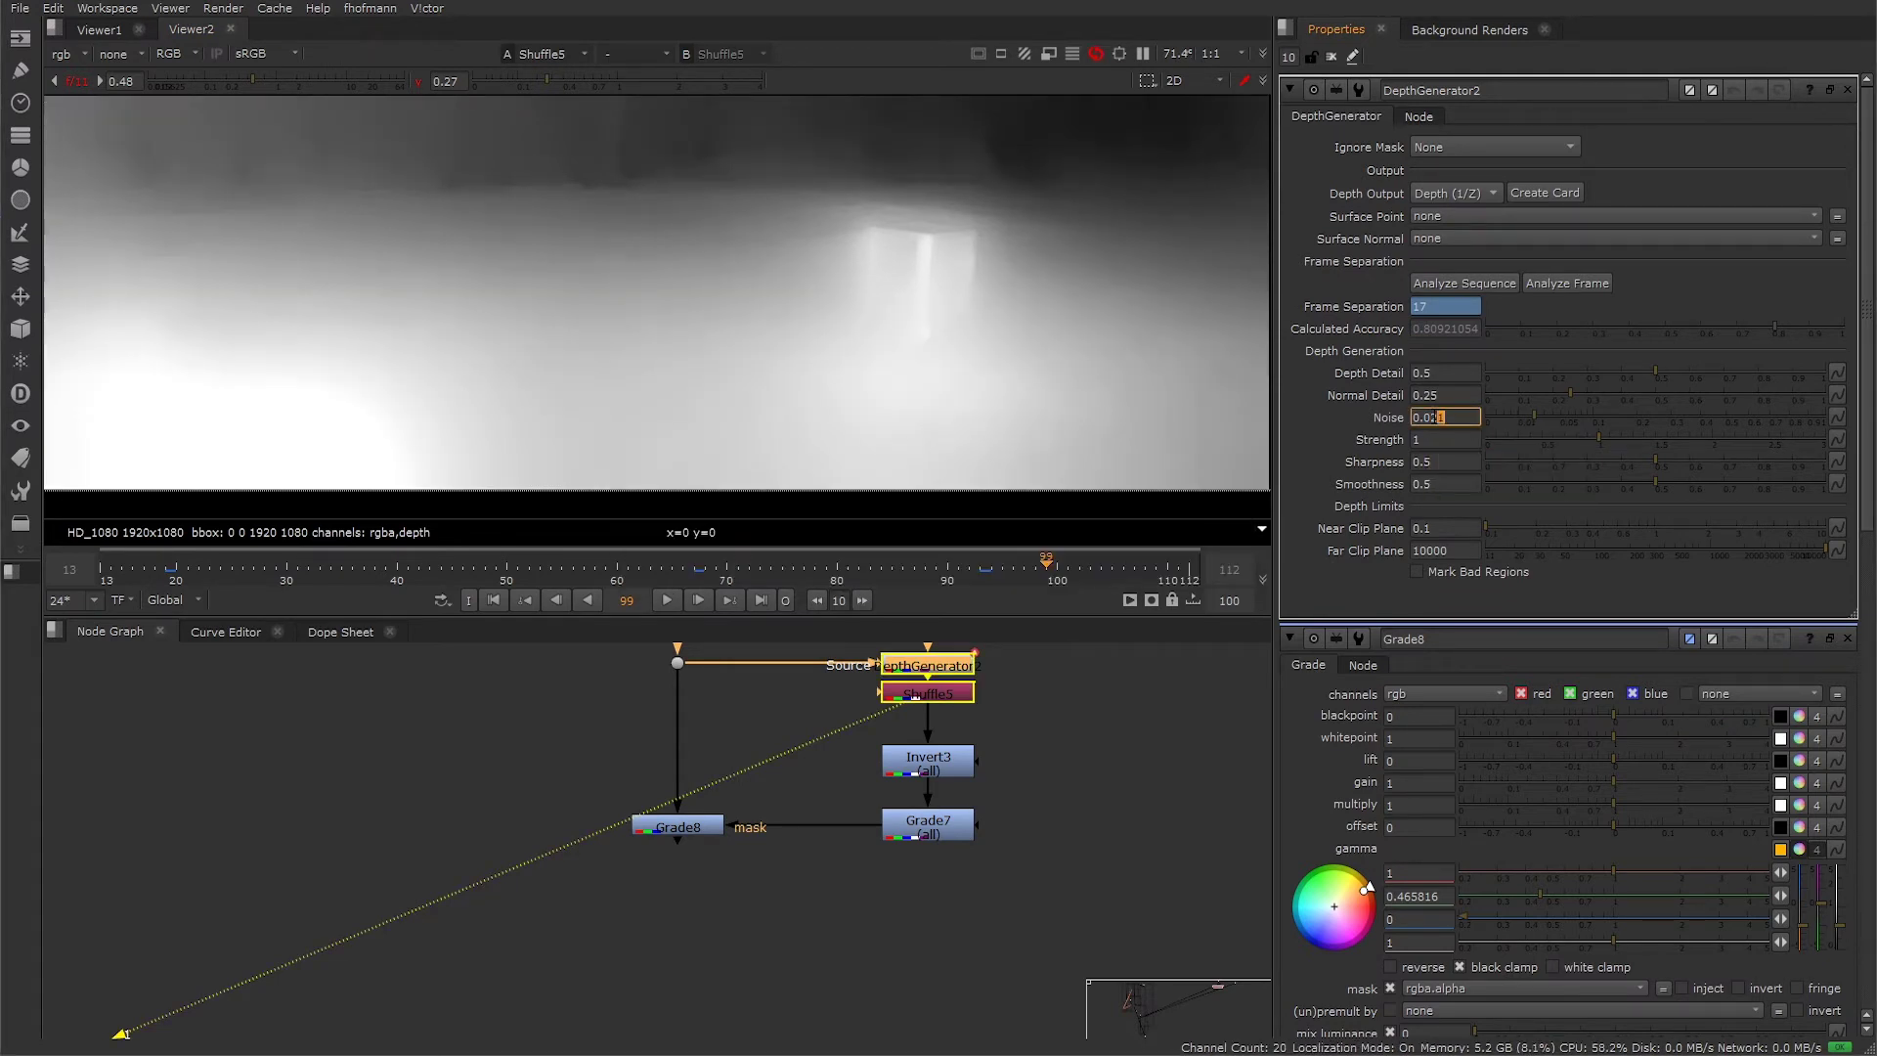
key("Up")
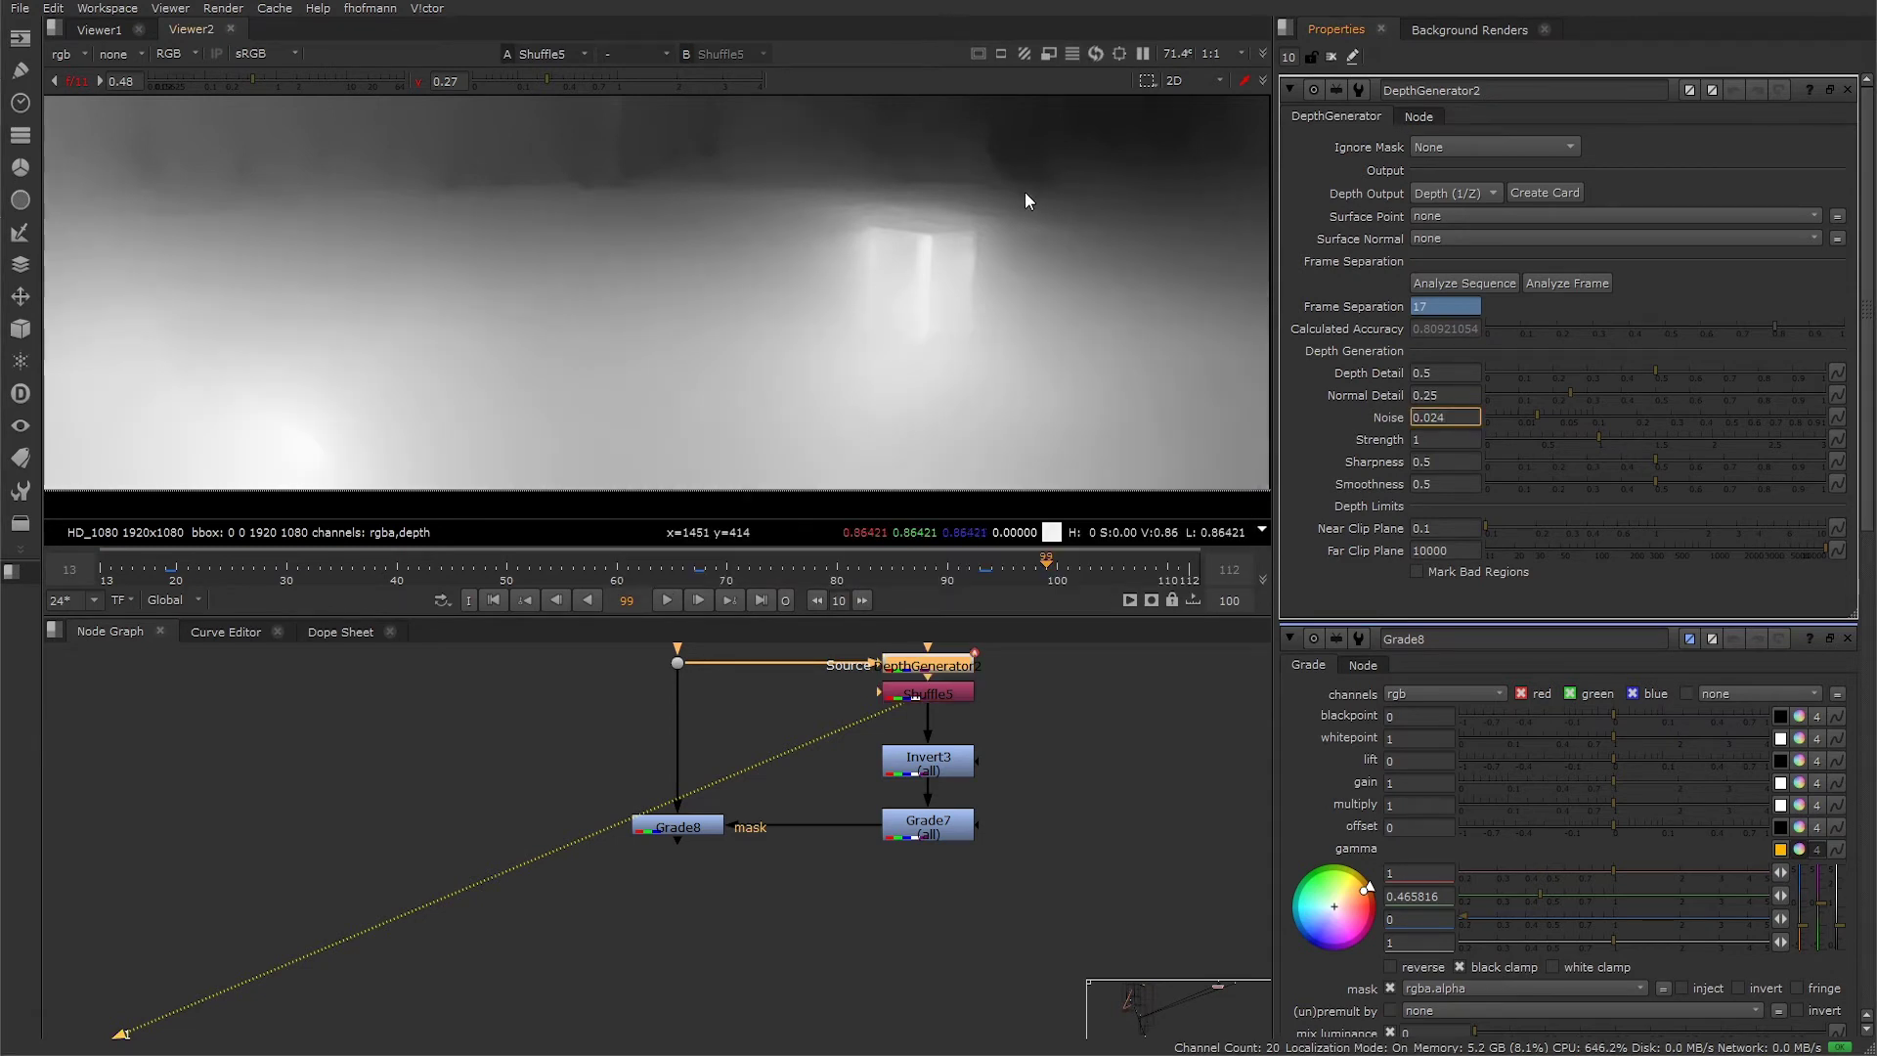
right_click(1452, 416)
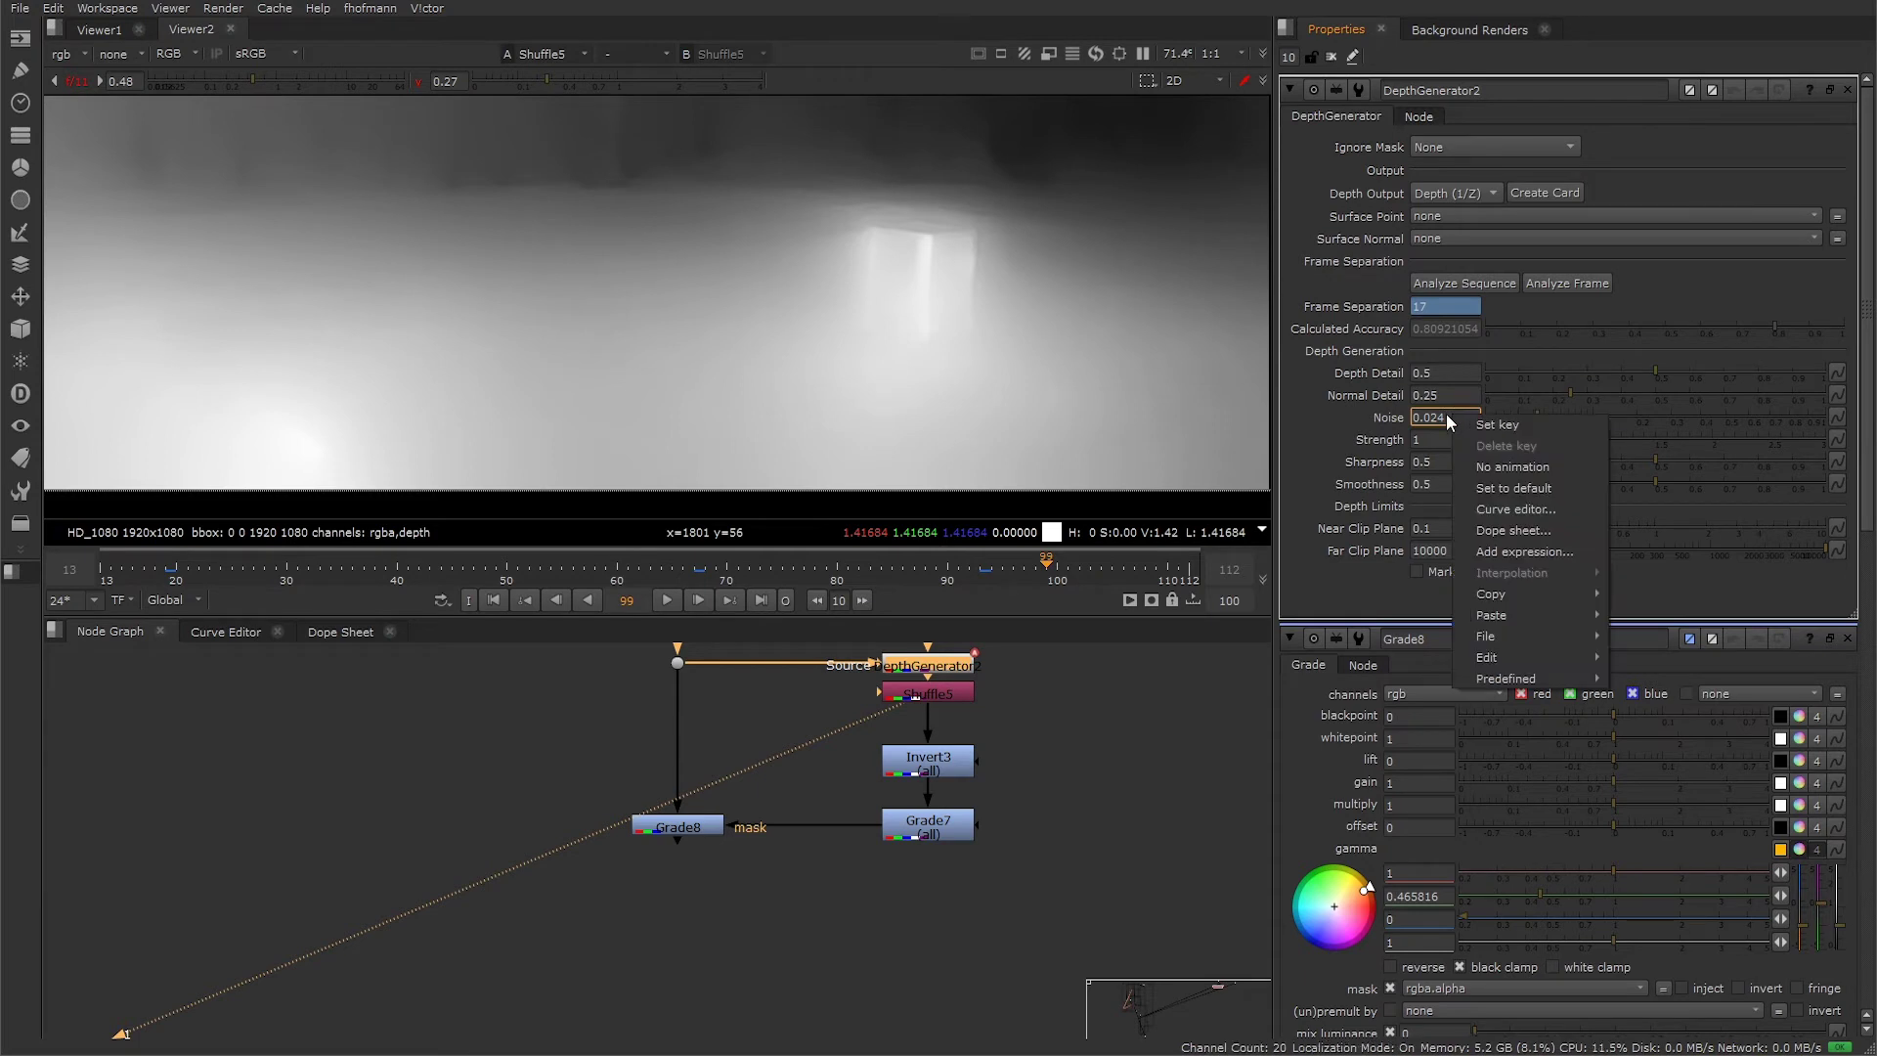
left_click(1446, 414)
left_click_drag(1429, 418, 1470, 416)
type("01")
key("Return")
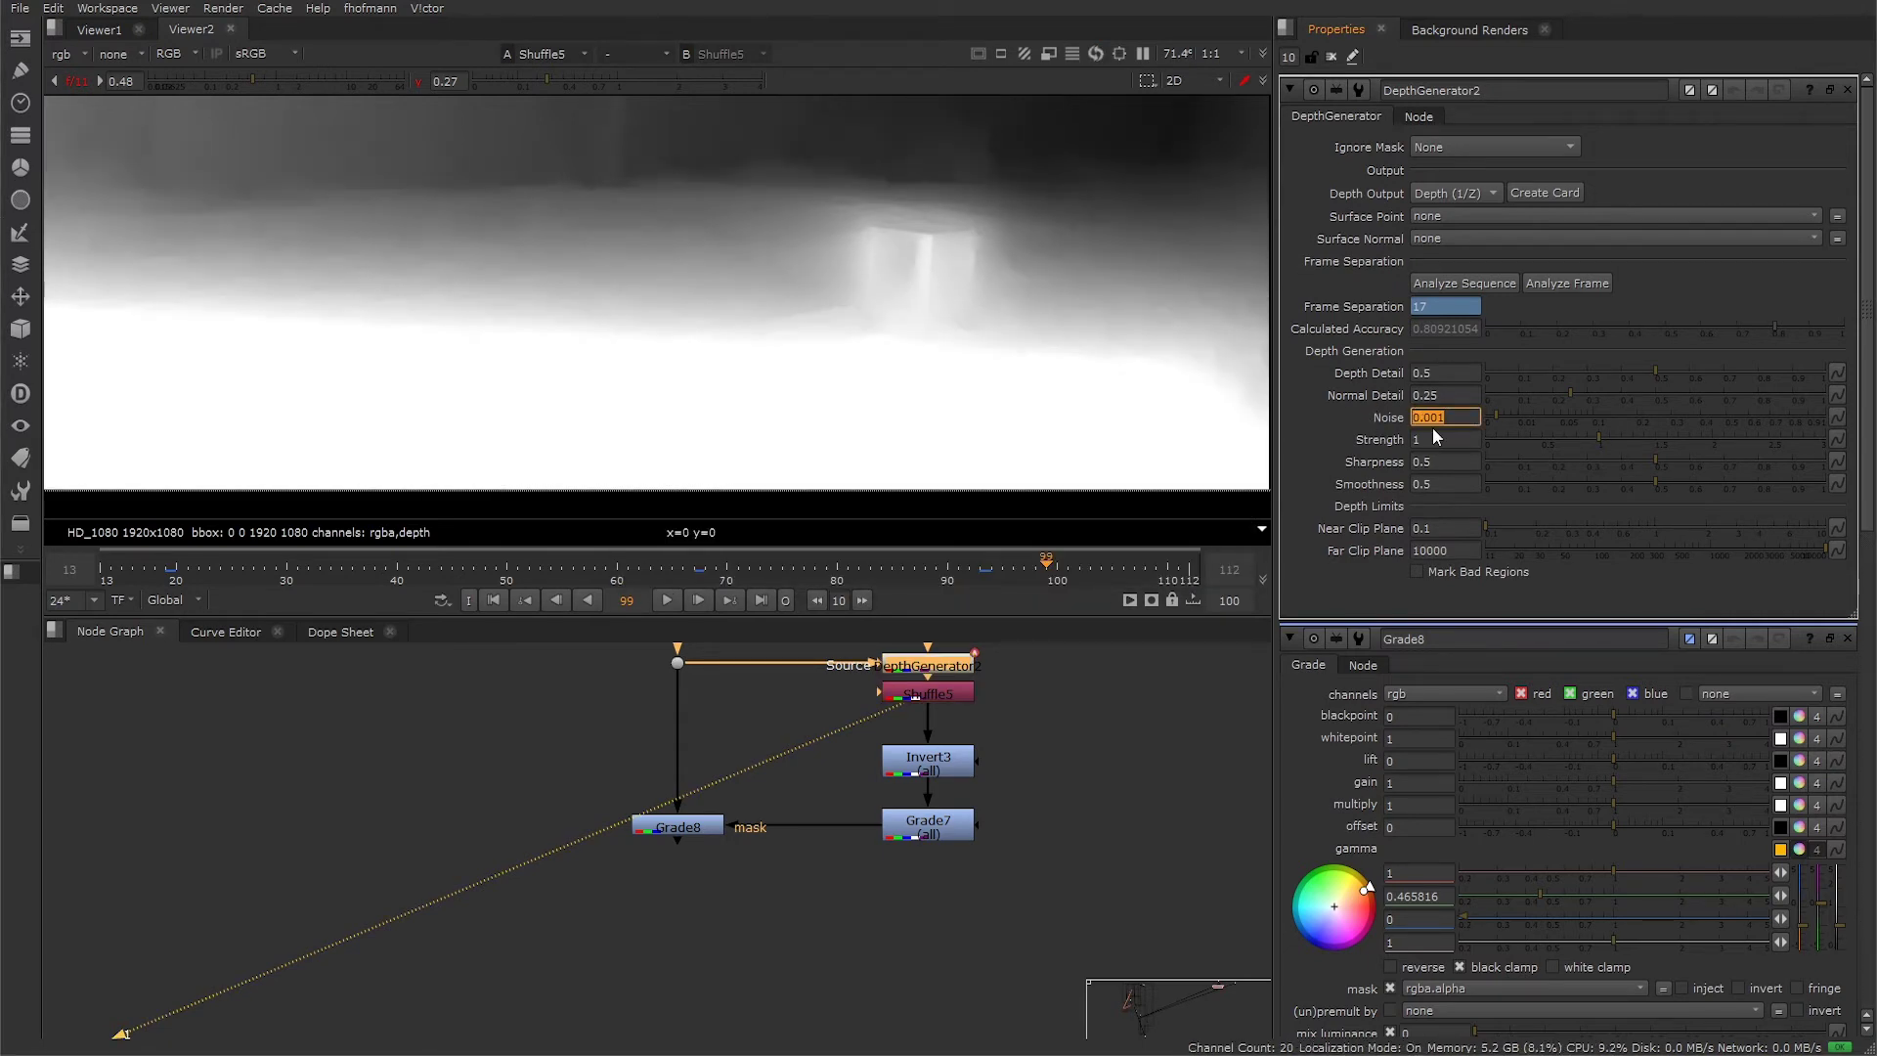
- Reset Noise to its default of 0.01
right_click(1467, 419)
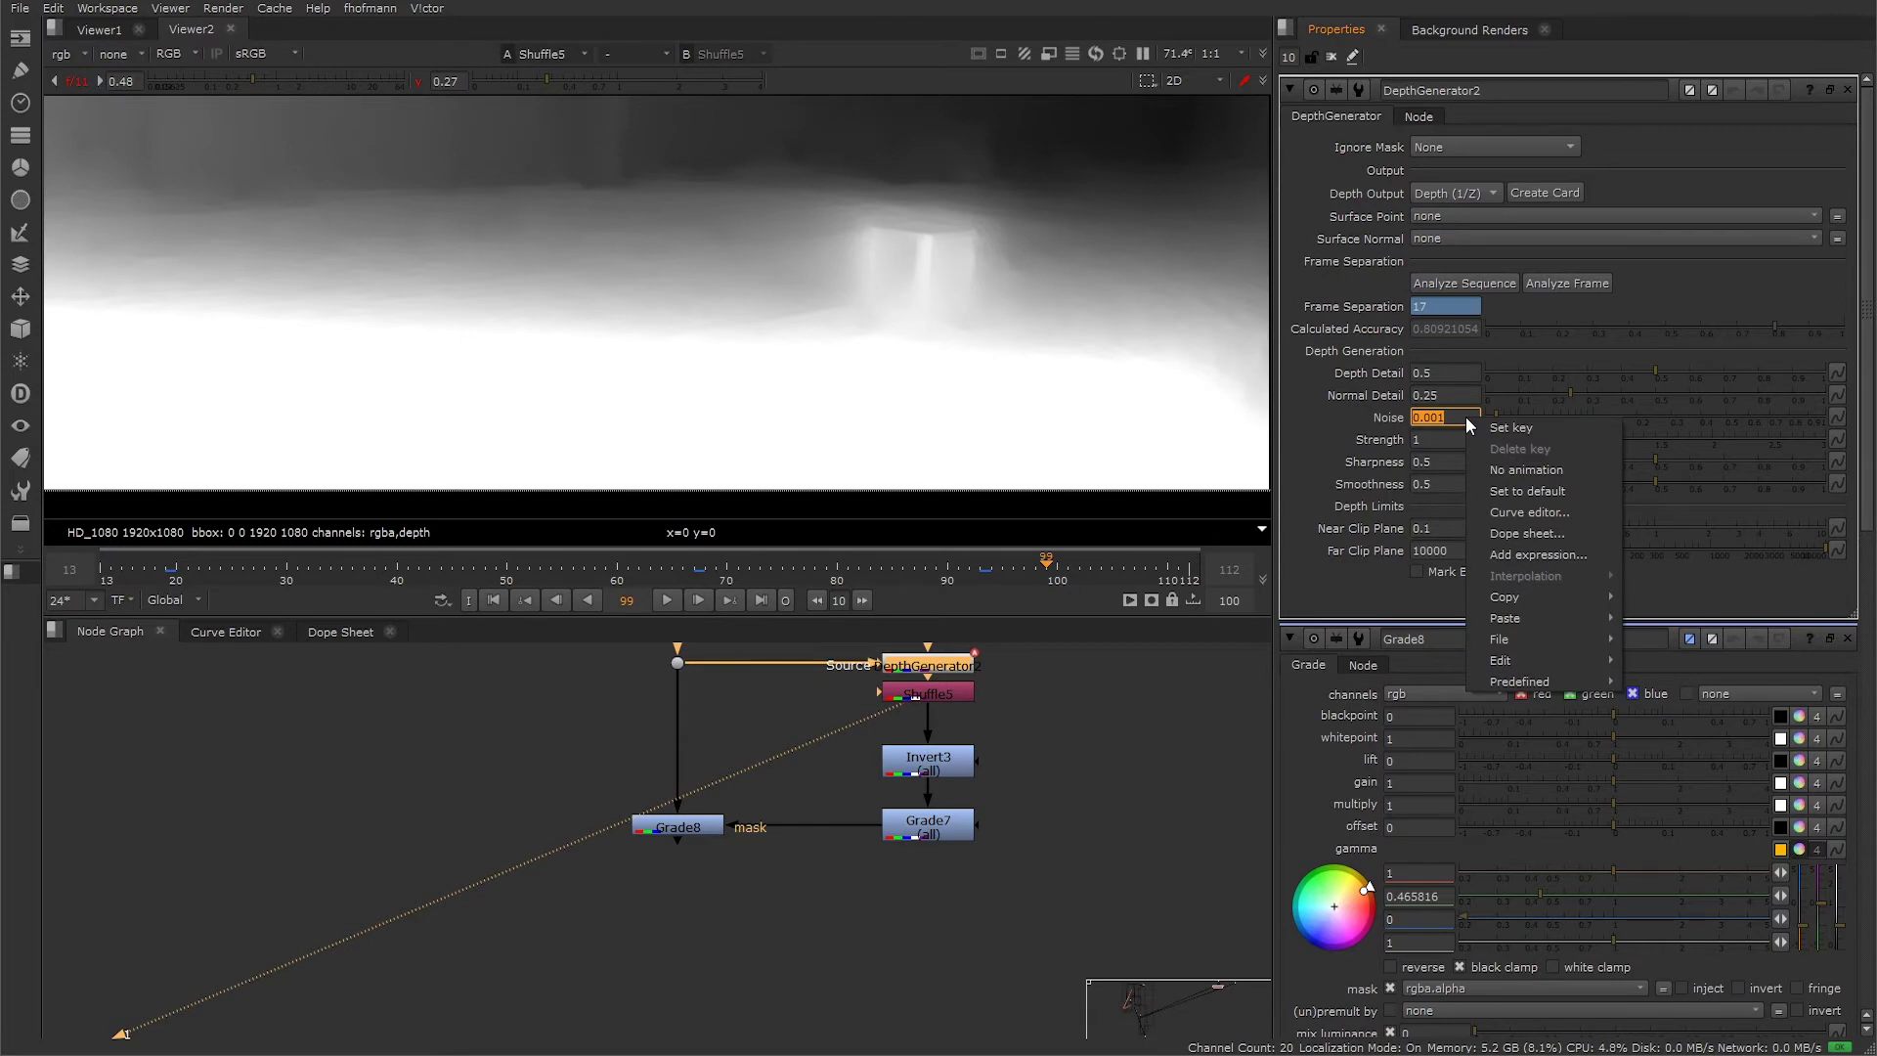
left_click(1512, 489)
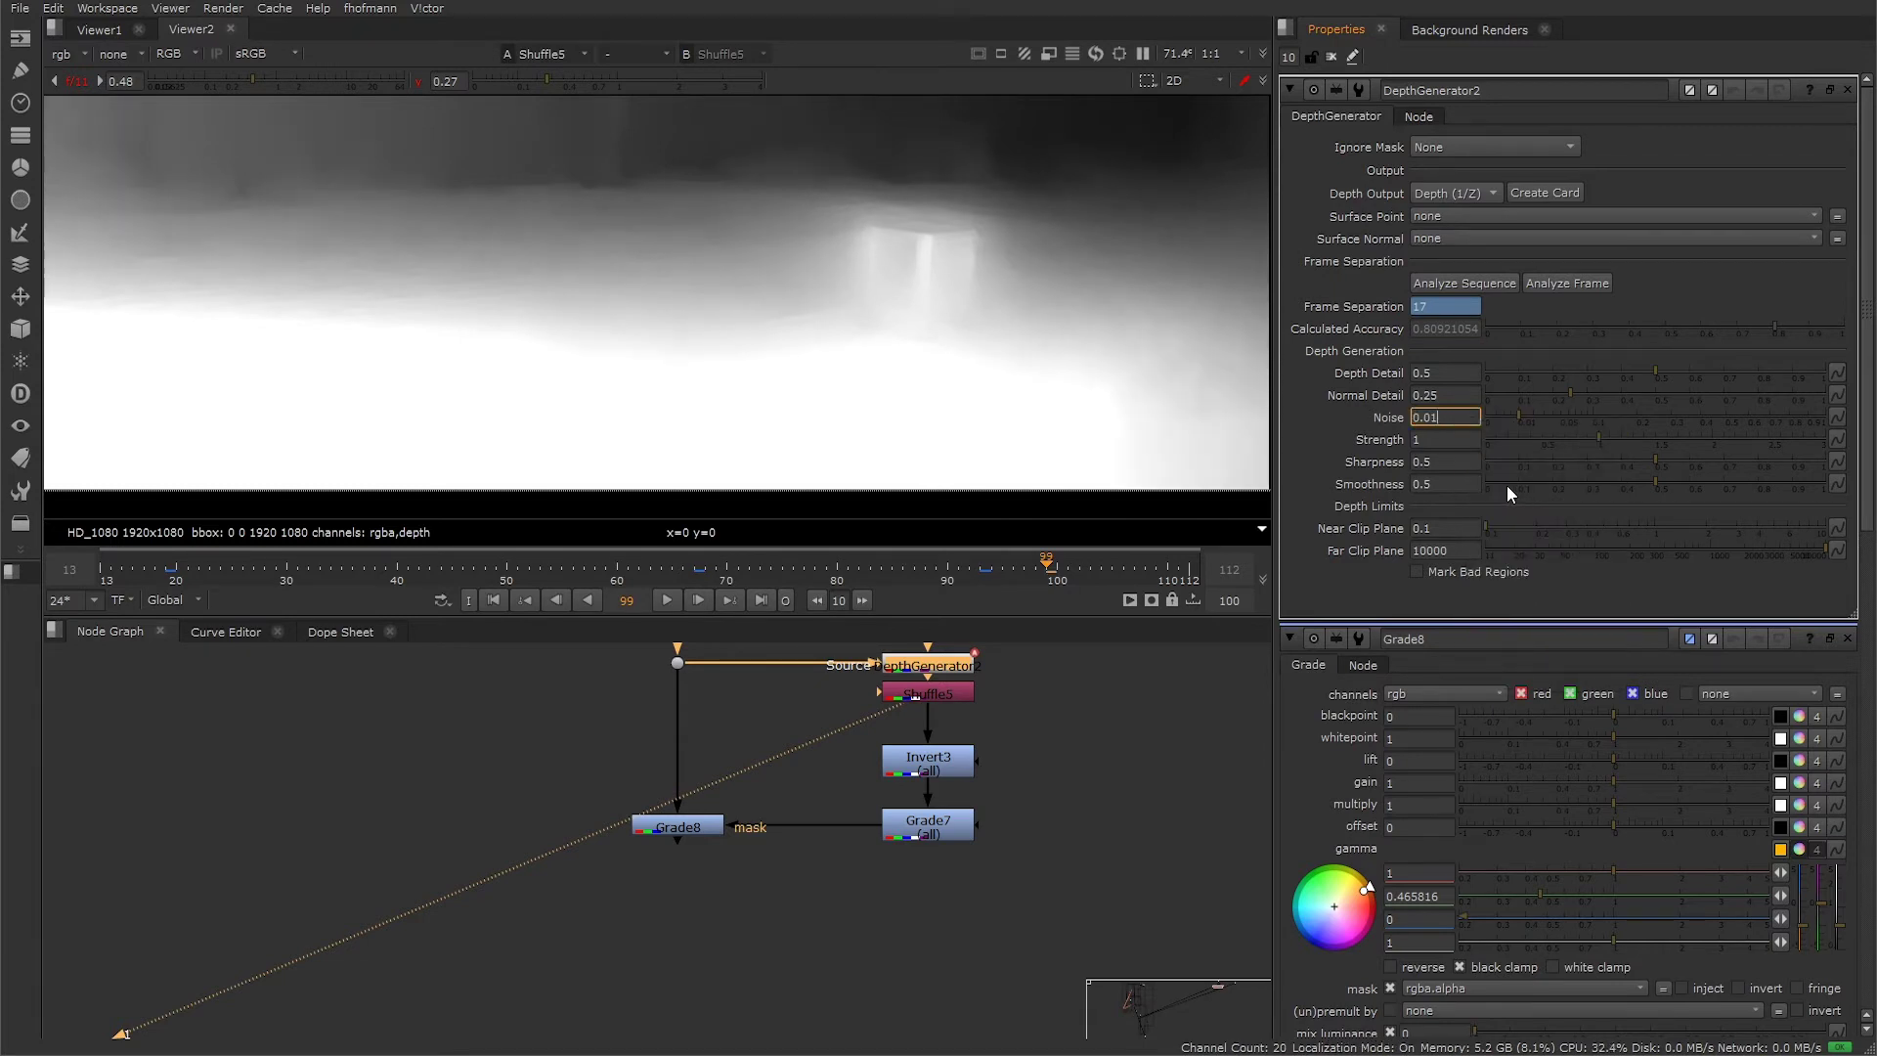
key("Tab")
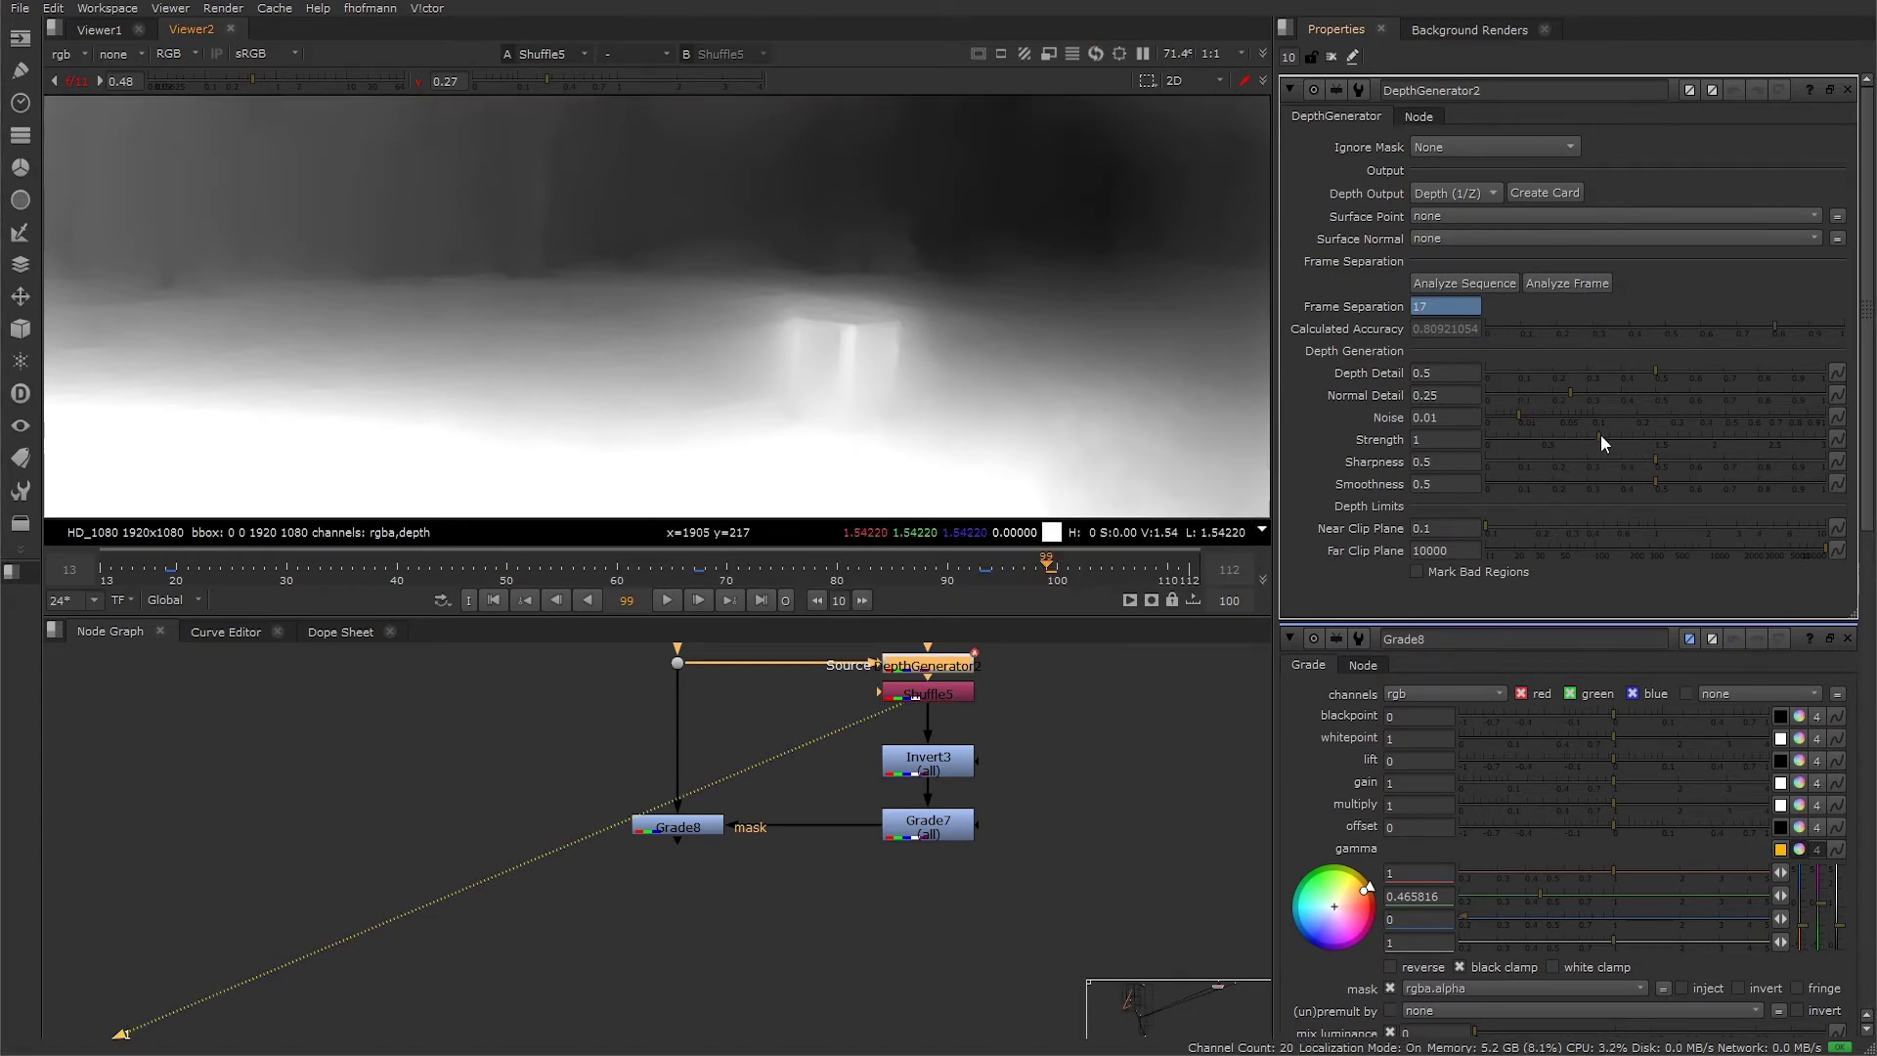
- Drag Strength up to 1.84 and Sharpness to 0.87, and pull Smoothness down to 0.295
left_click_drag(1599, 439, 1693, 443)
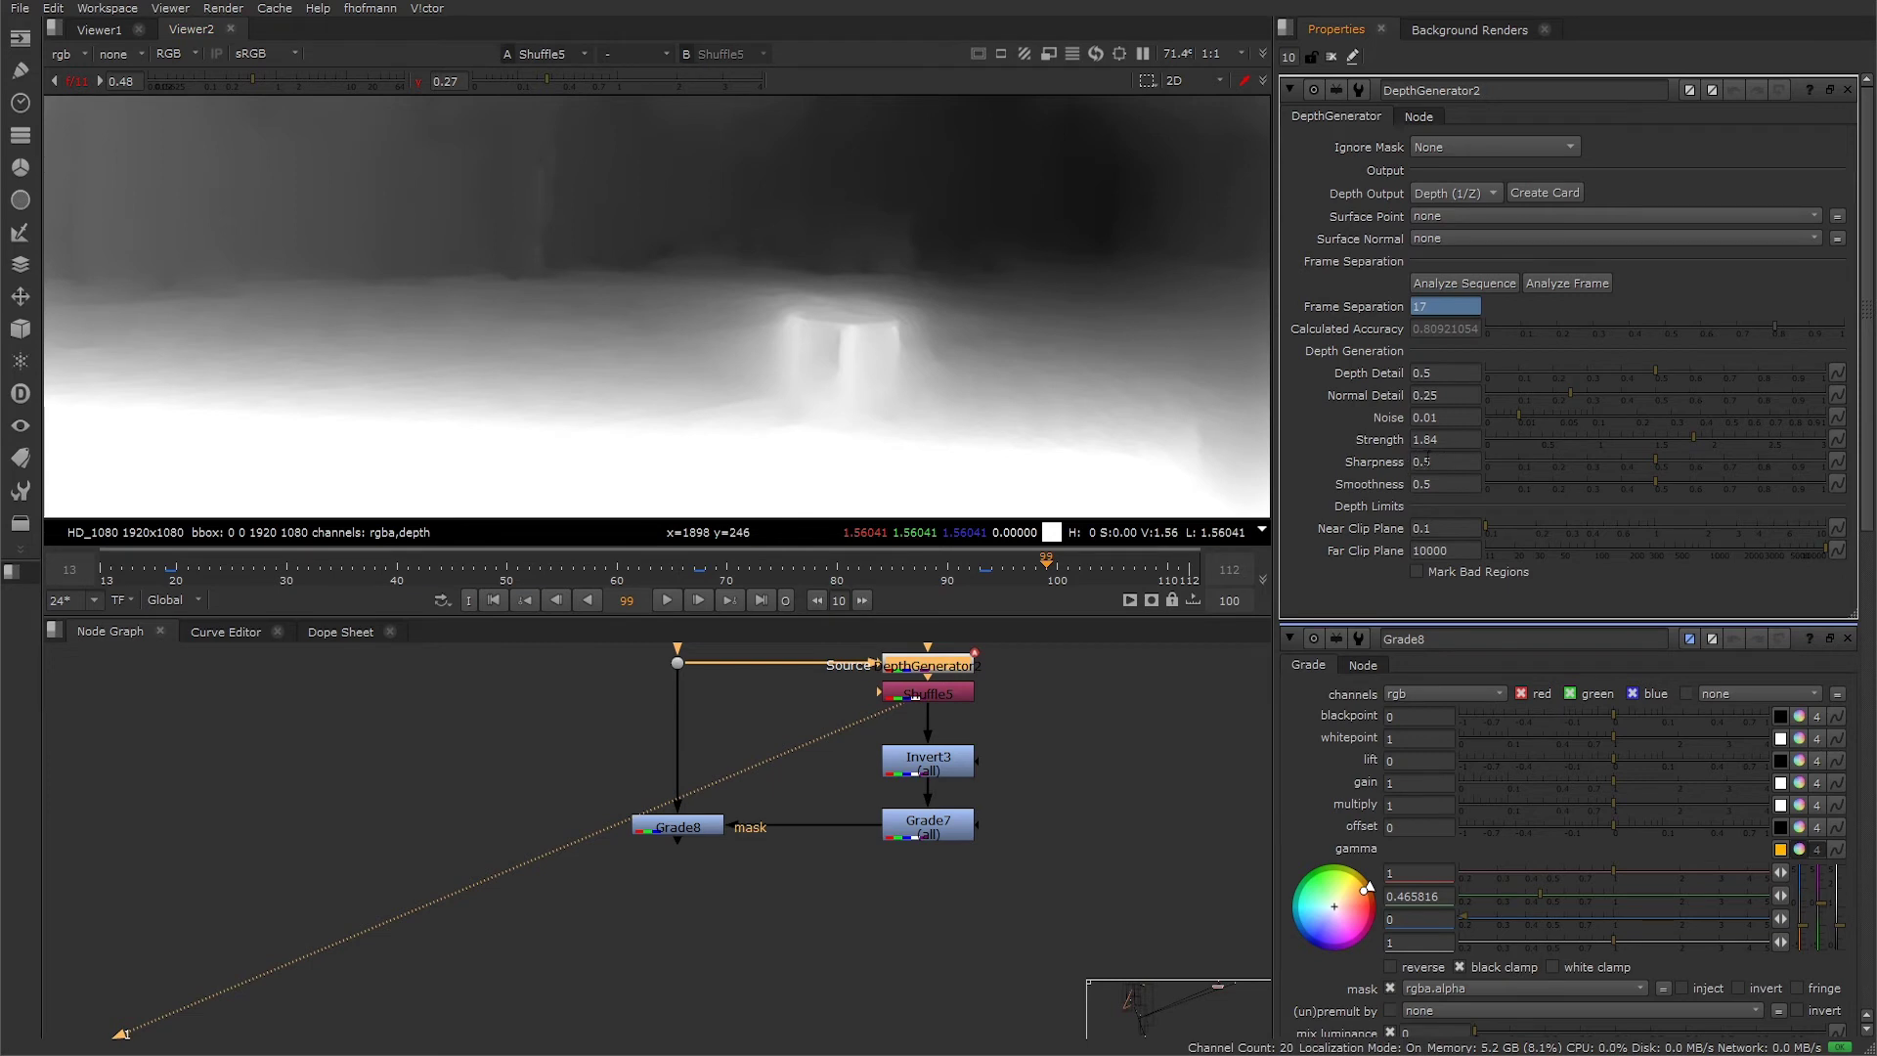
left_click_drag(1655, 460, 1752, 464)
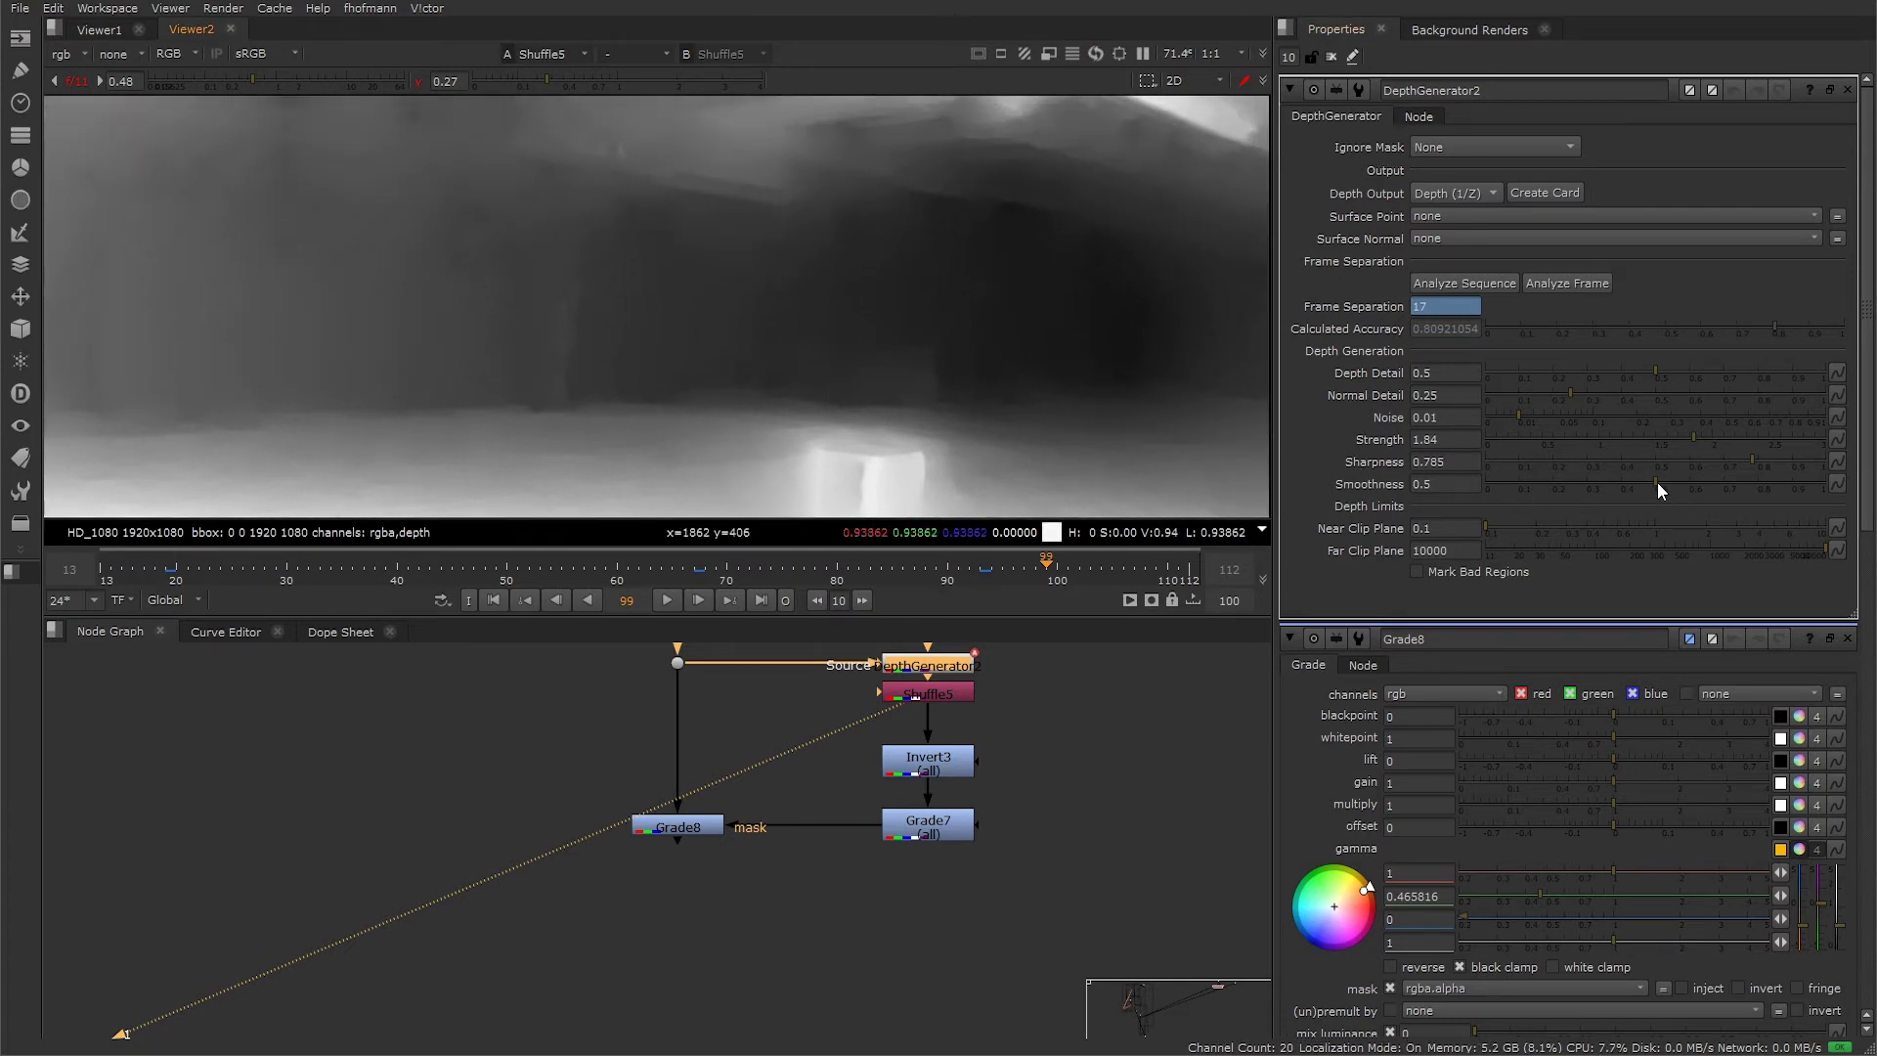
left_click_drag(1658, 483, 1693, 484)
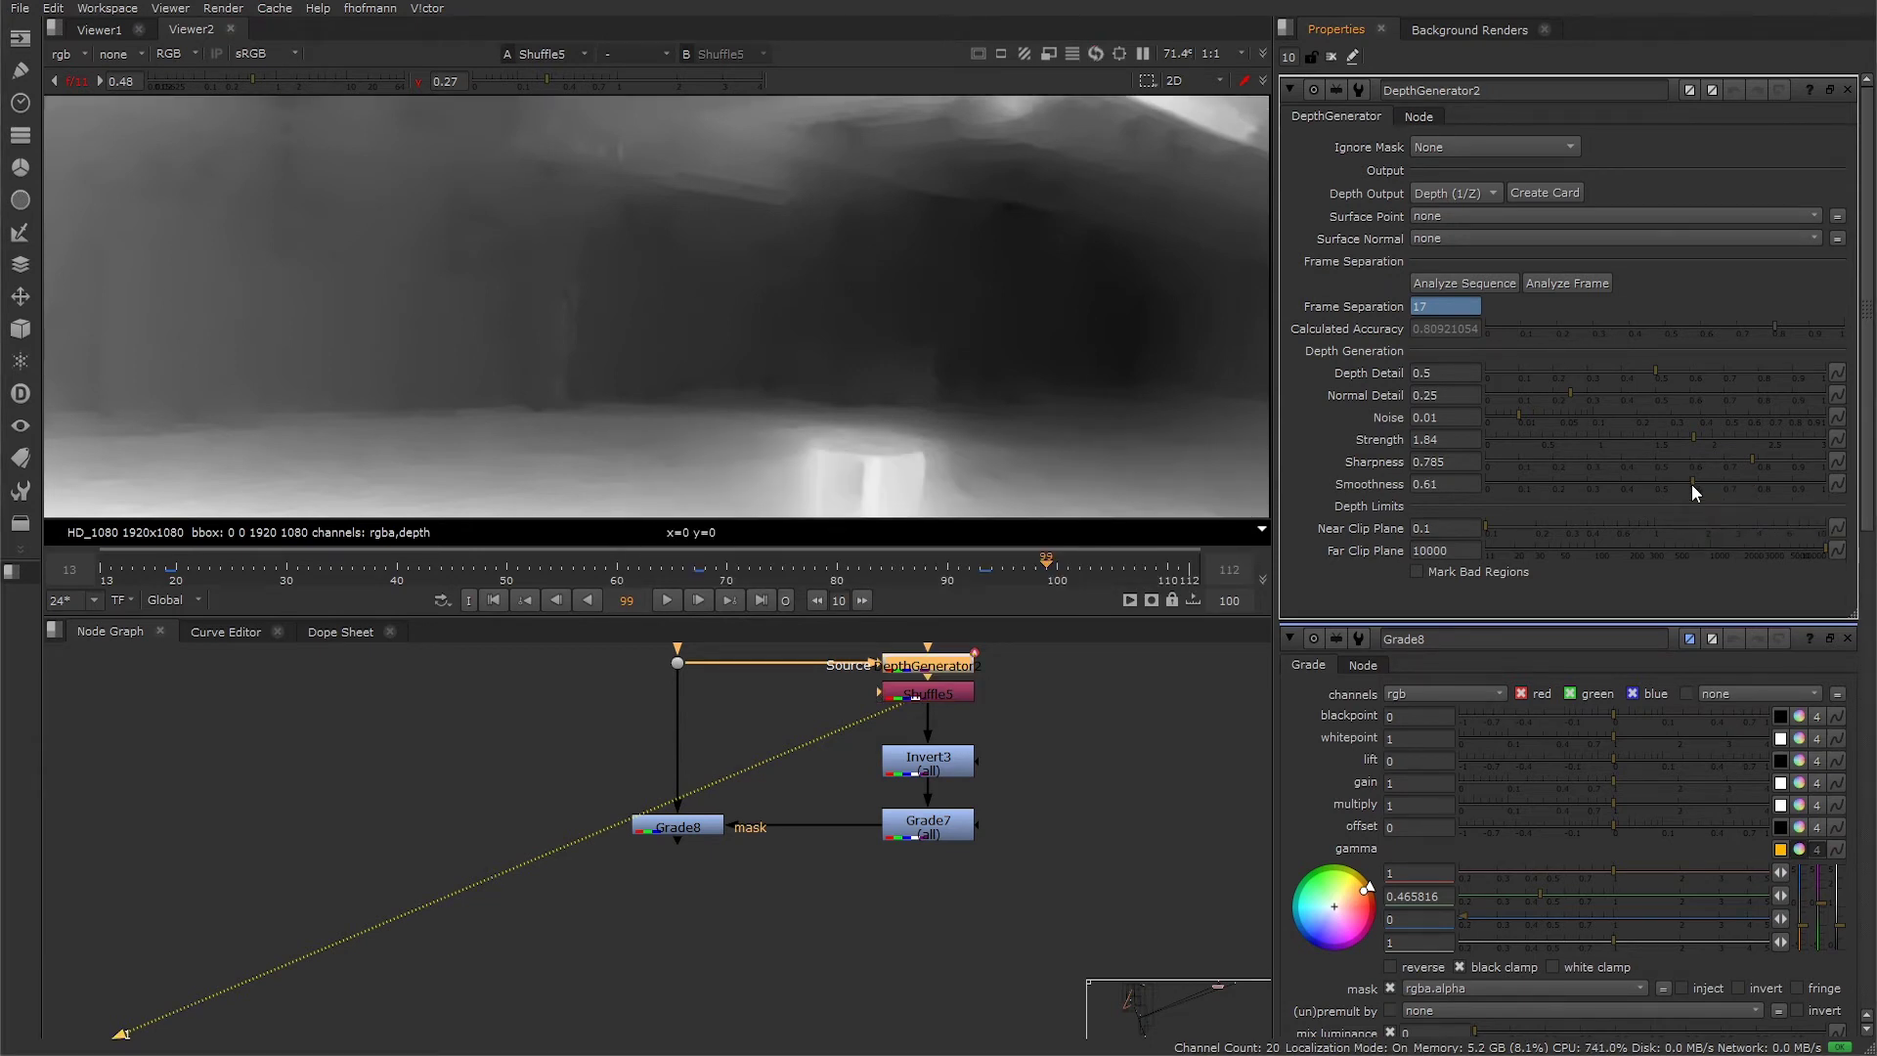
scroll(631, 335, "up", 3)
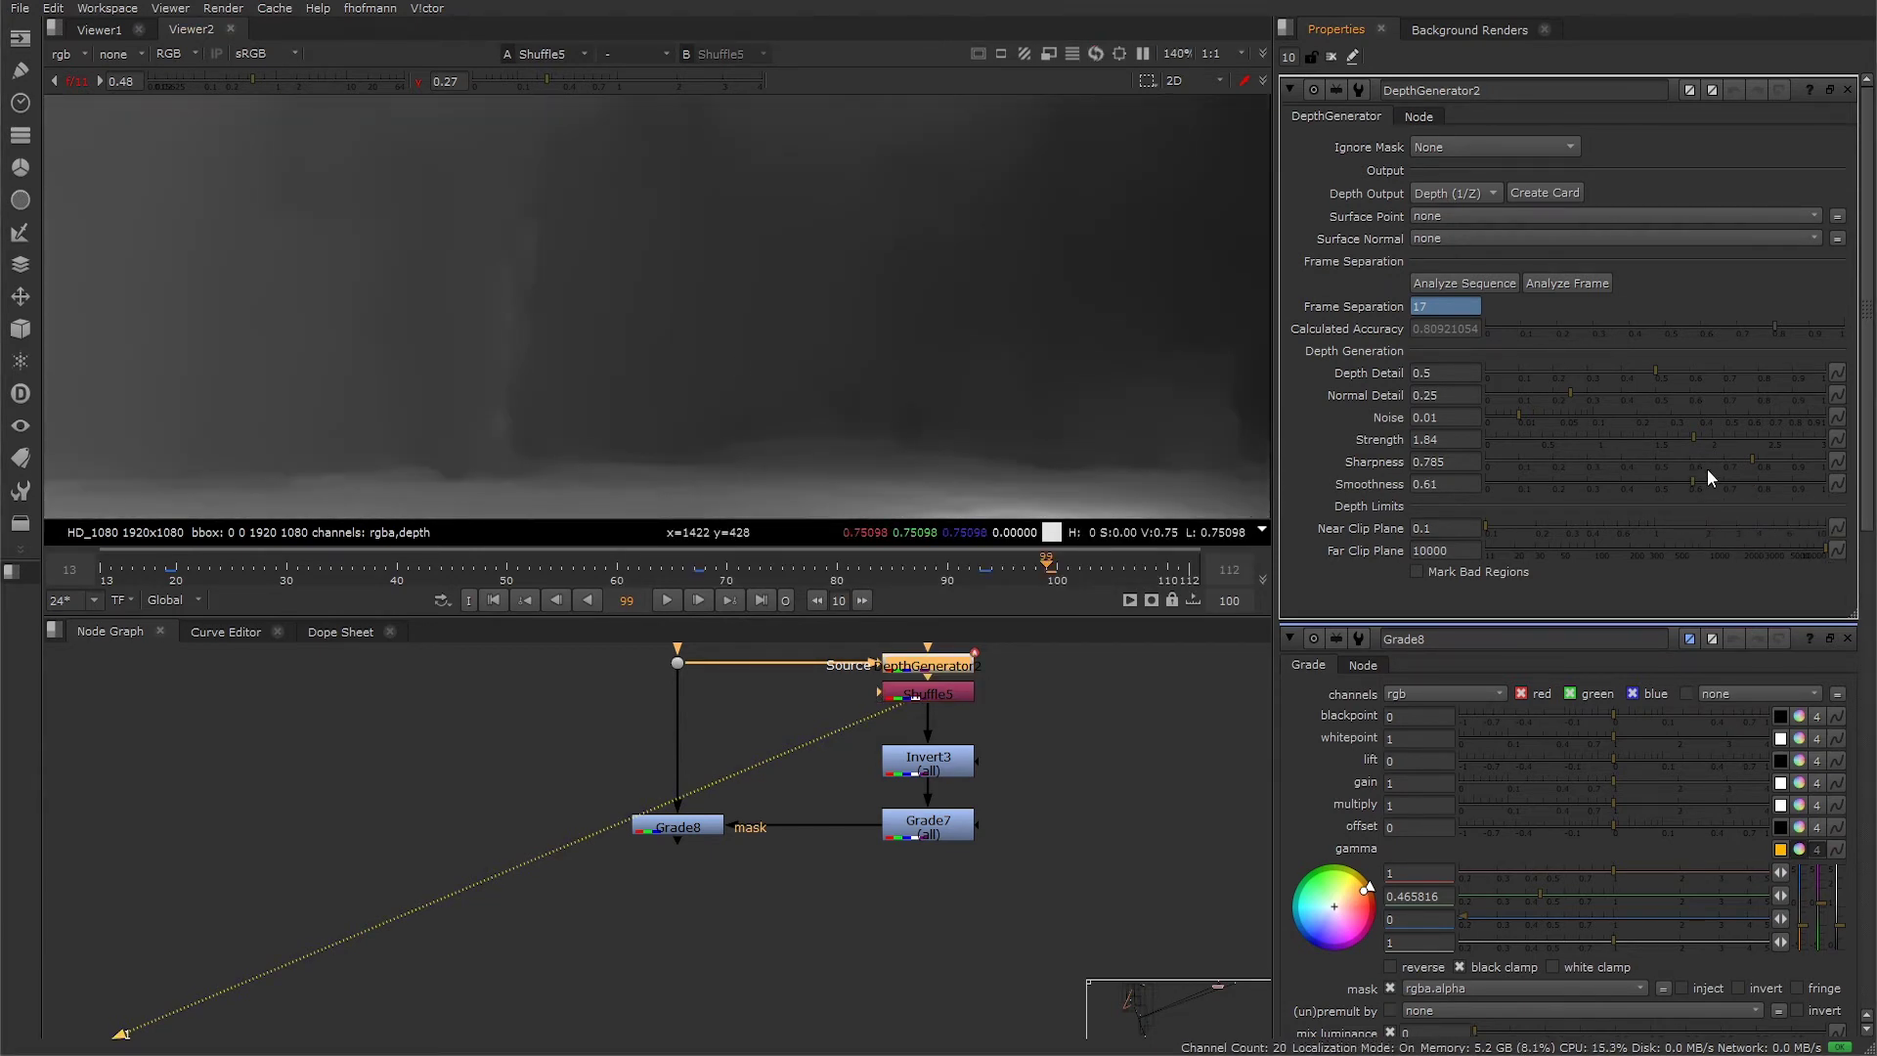
left_click_drag(1758, 461, 1776, 463)
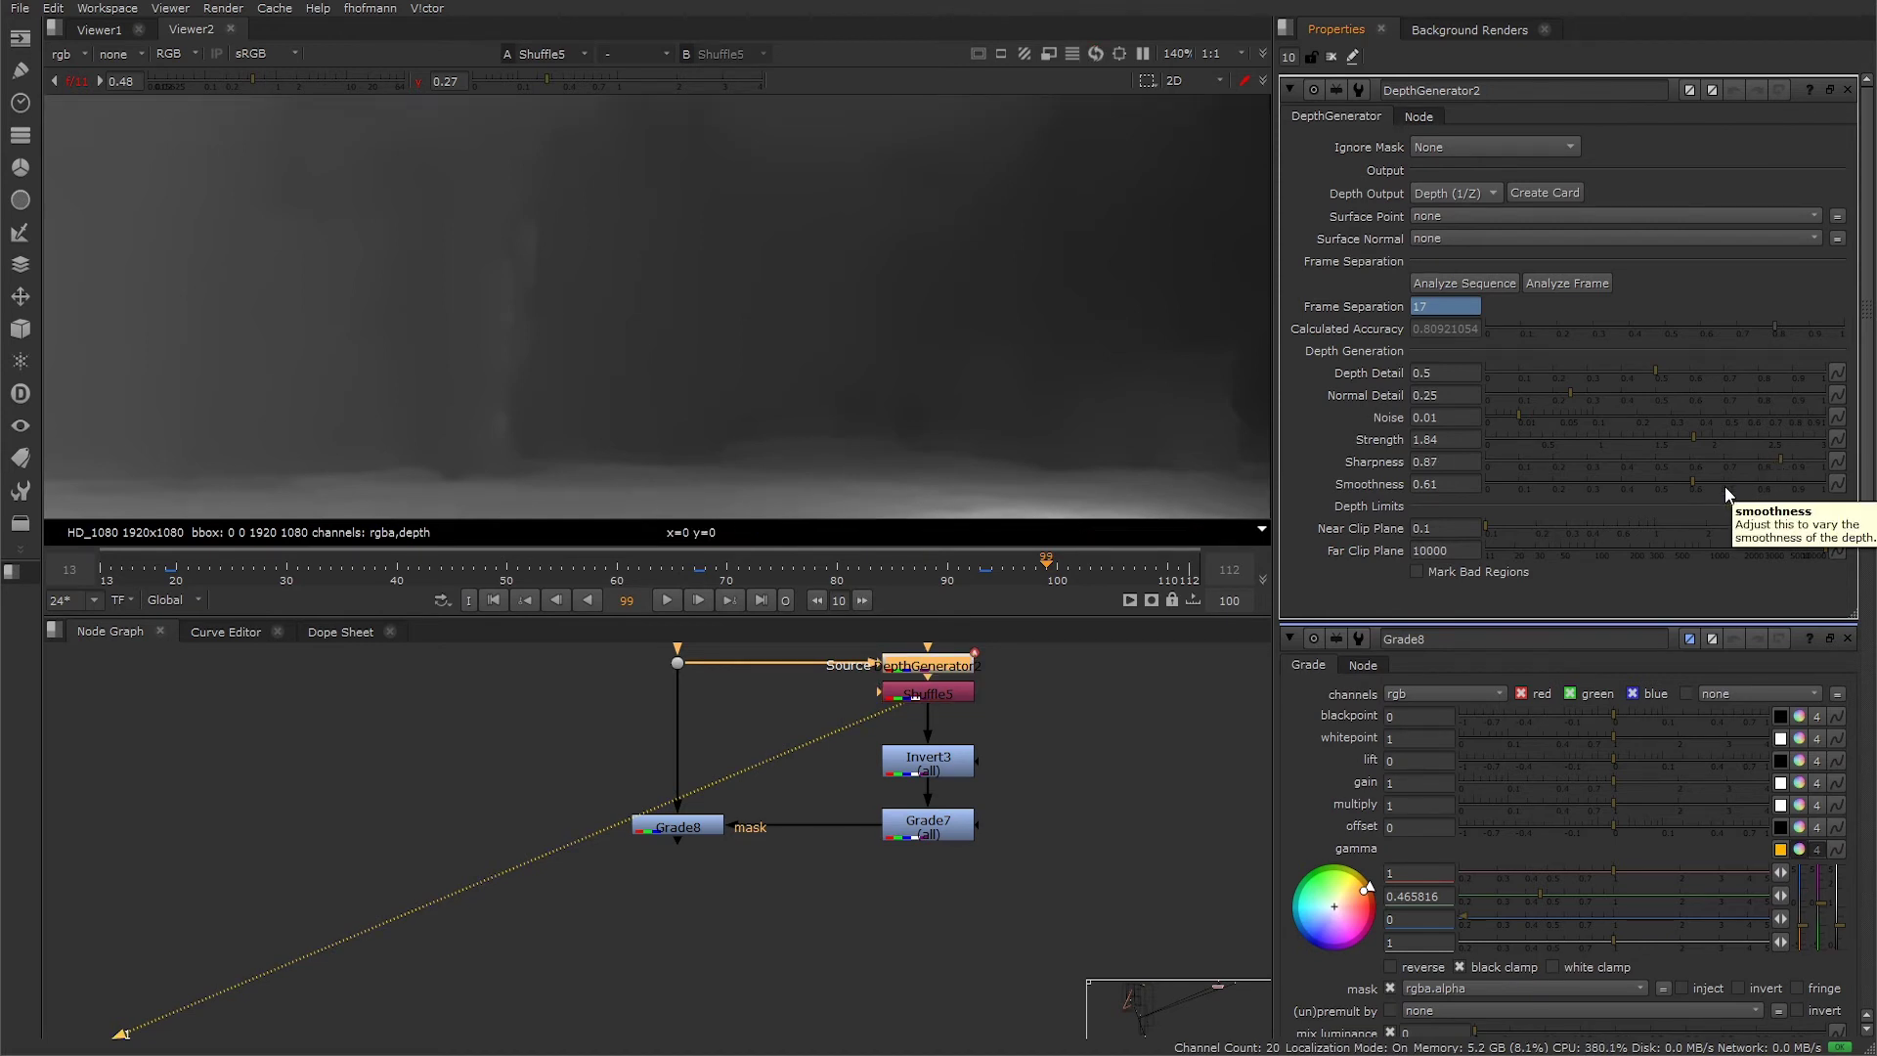
left_click(1687, 487)
left_click_drag(1687, 487, 1586, 493)
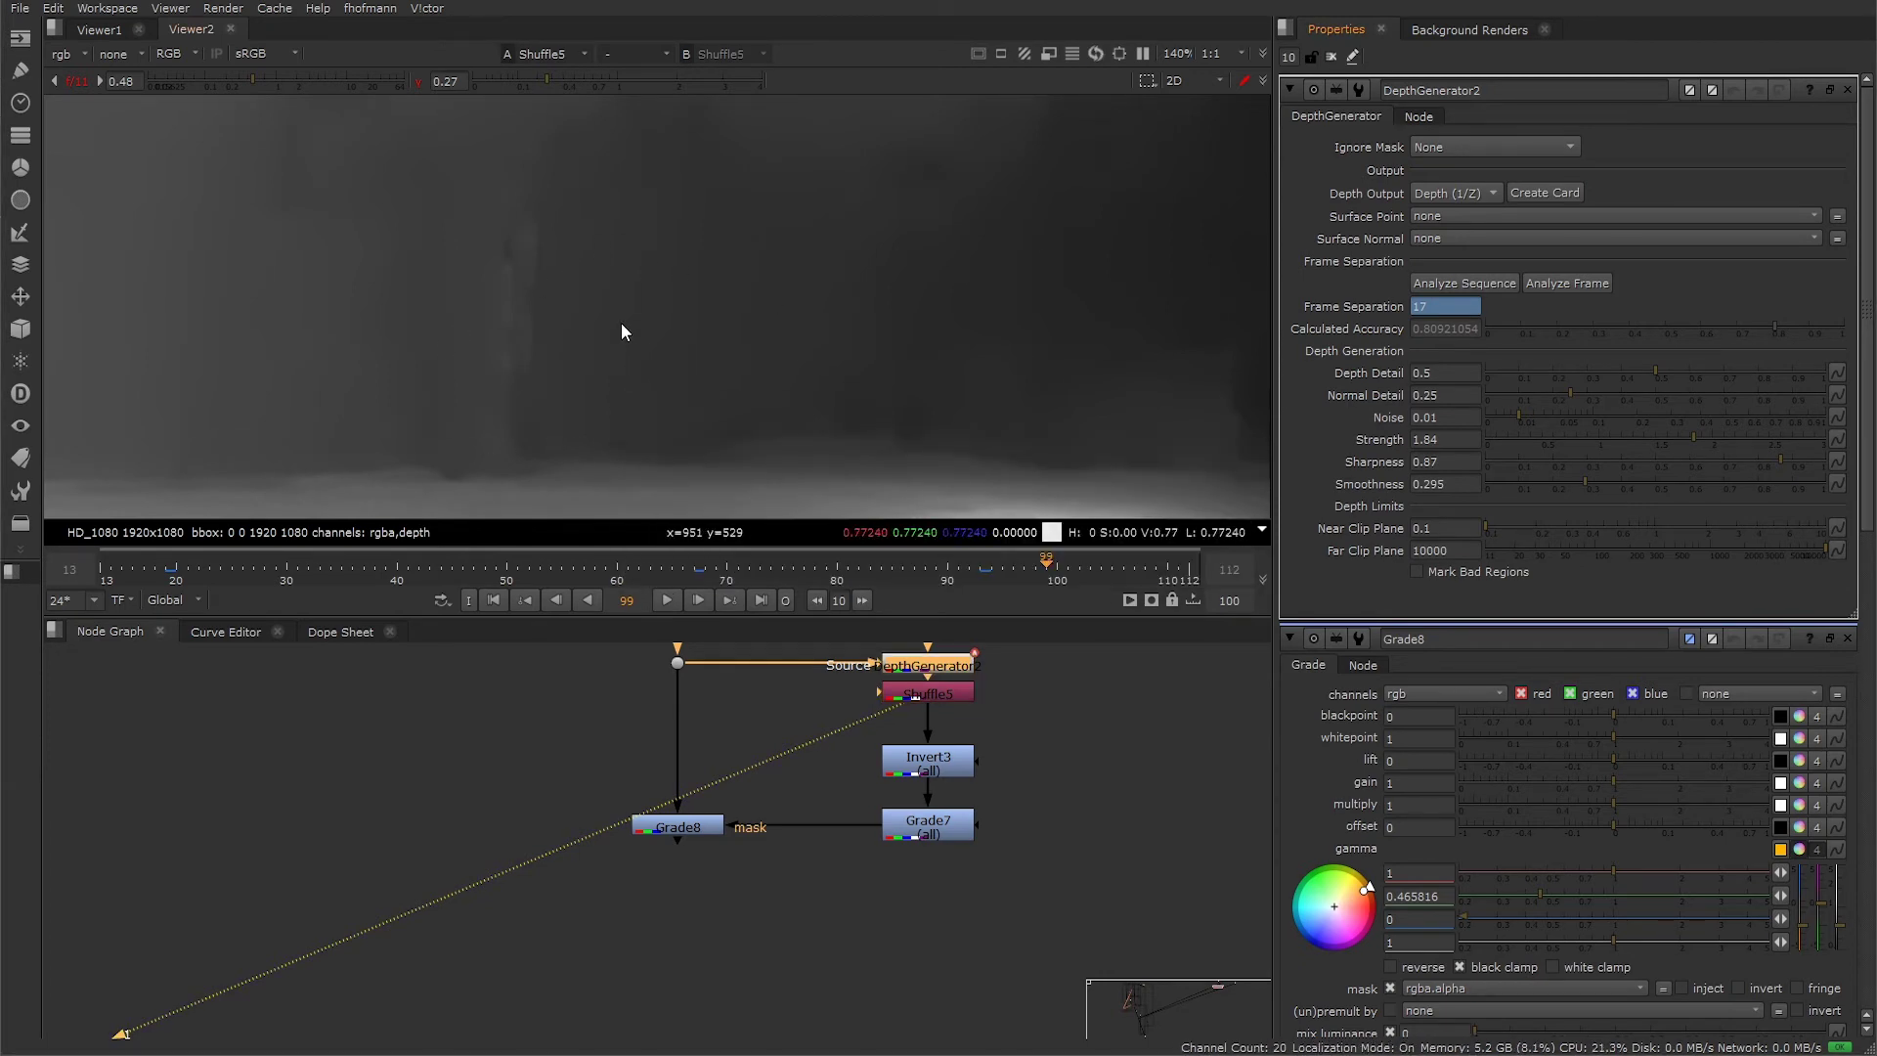
- Set Far Clip Plane to 1 and turn on Mark Bad Regions
scroll(786, 311, "down", 2)
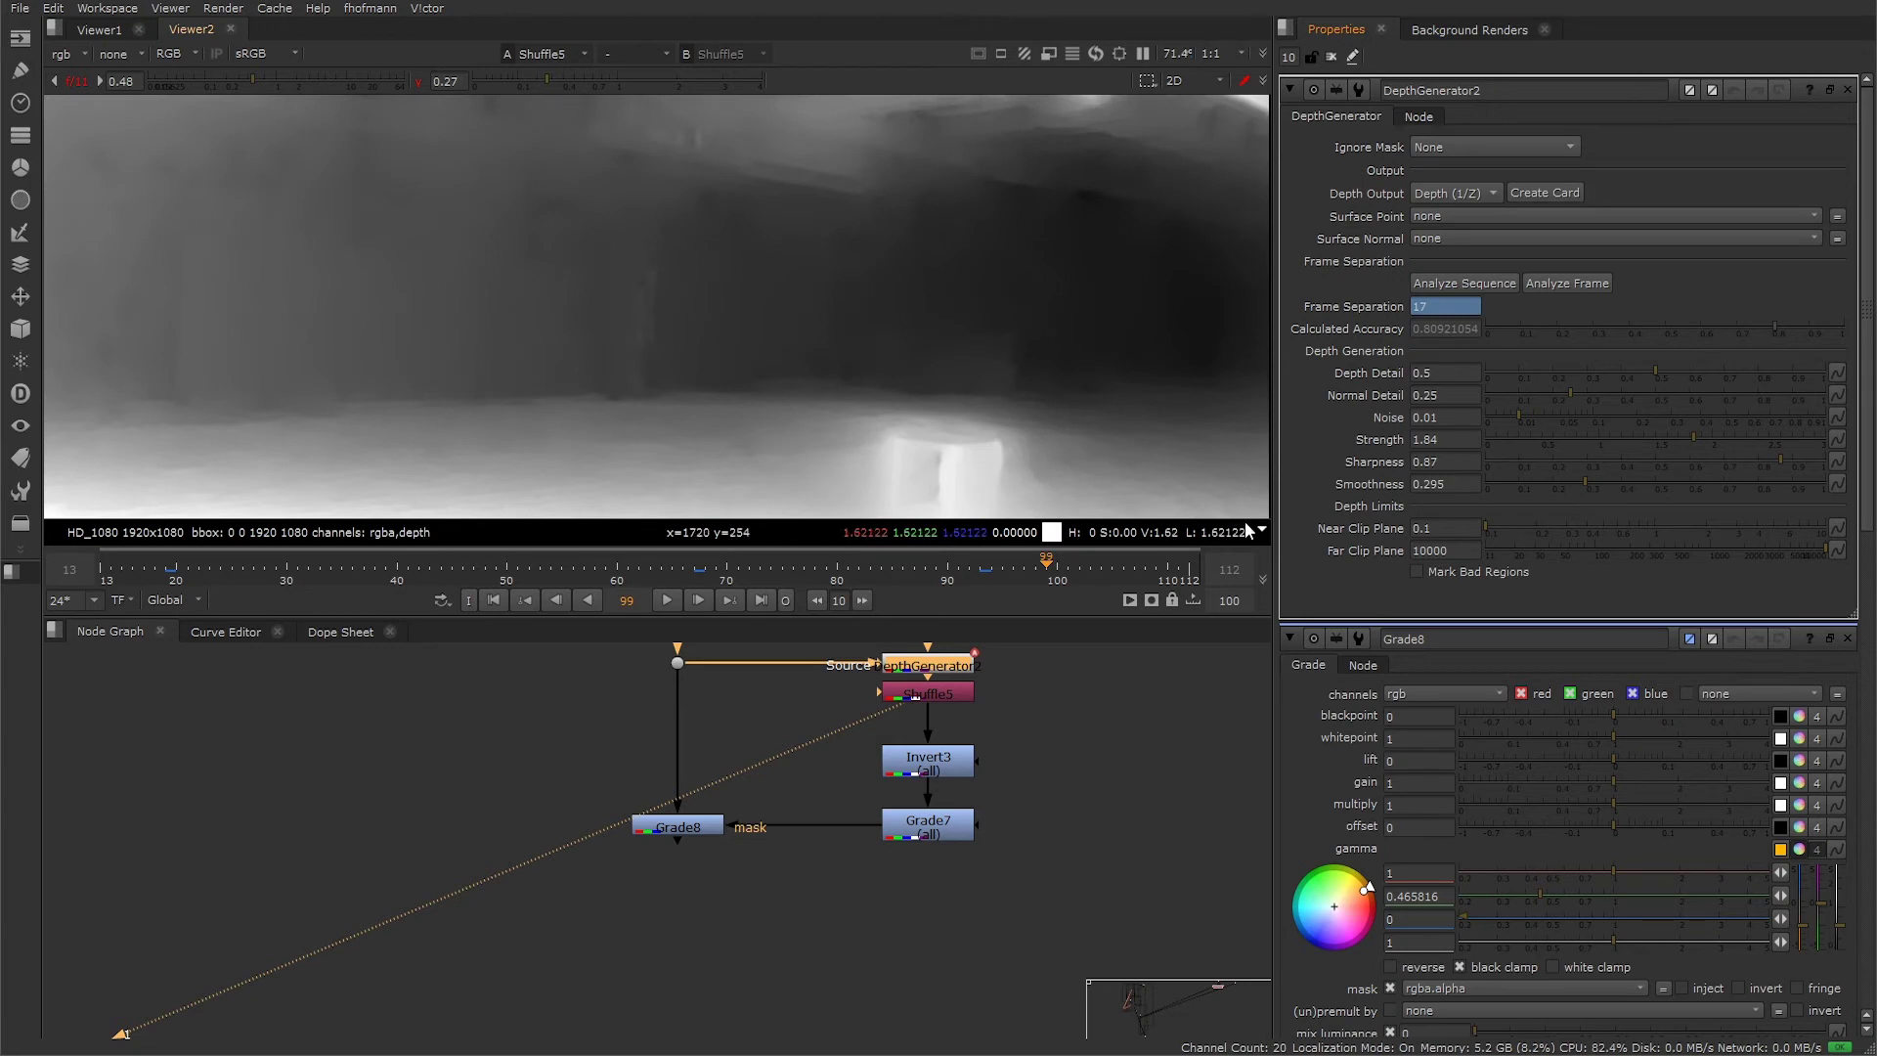
double_click(1461, 547)
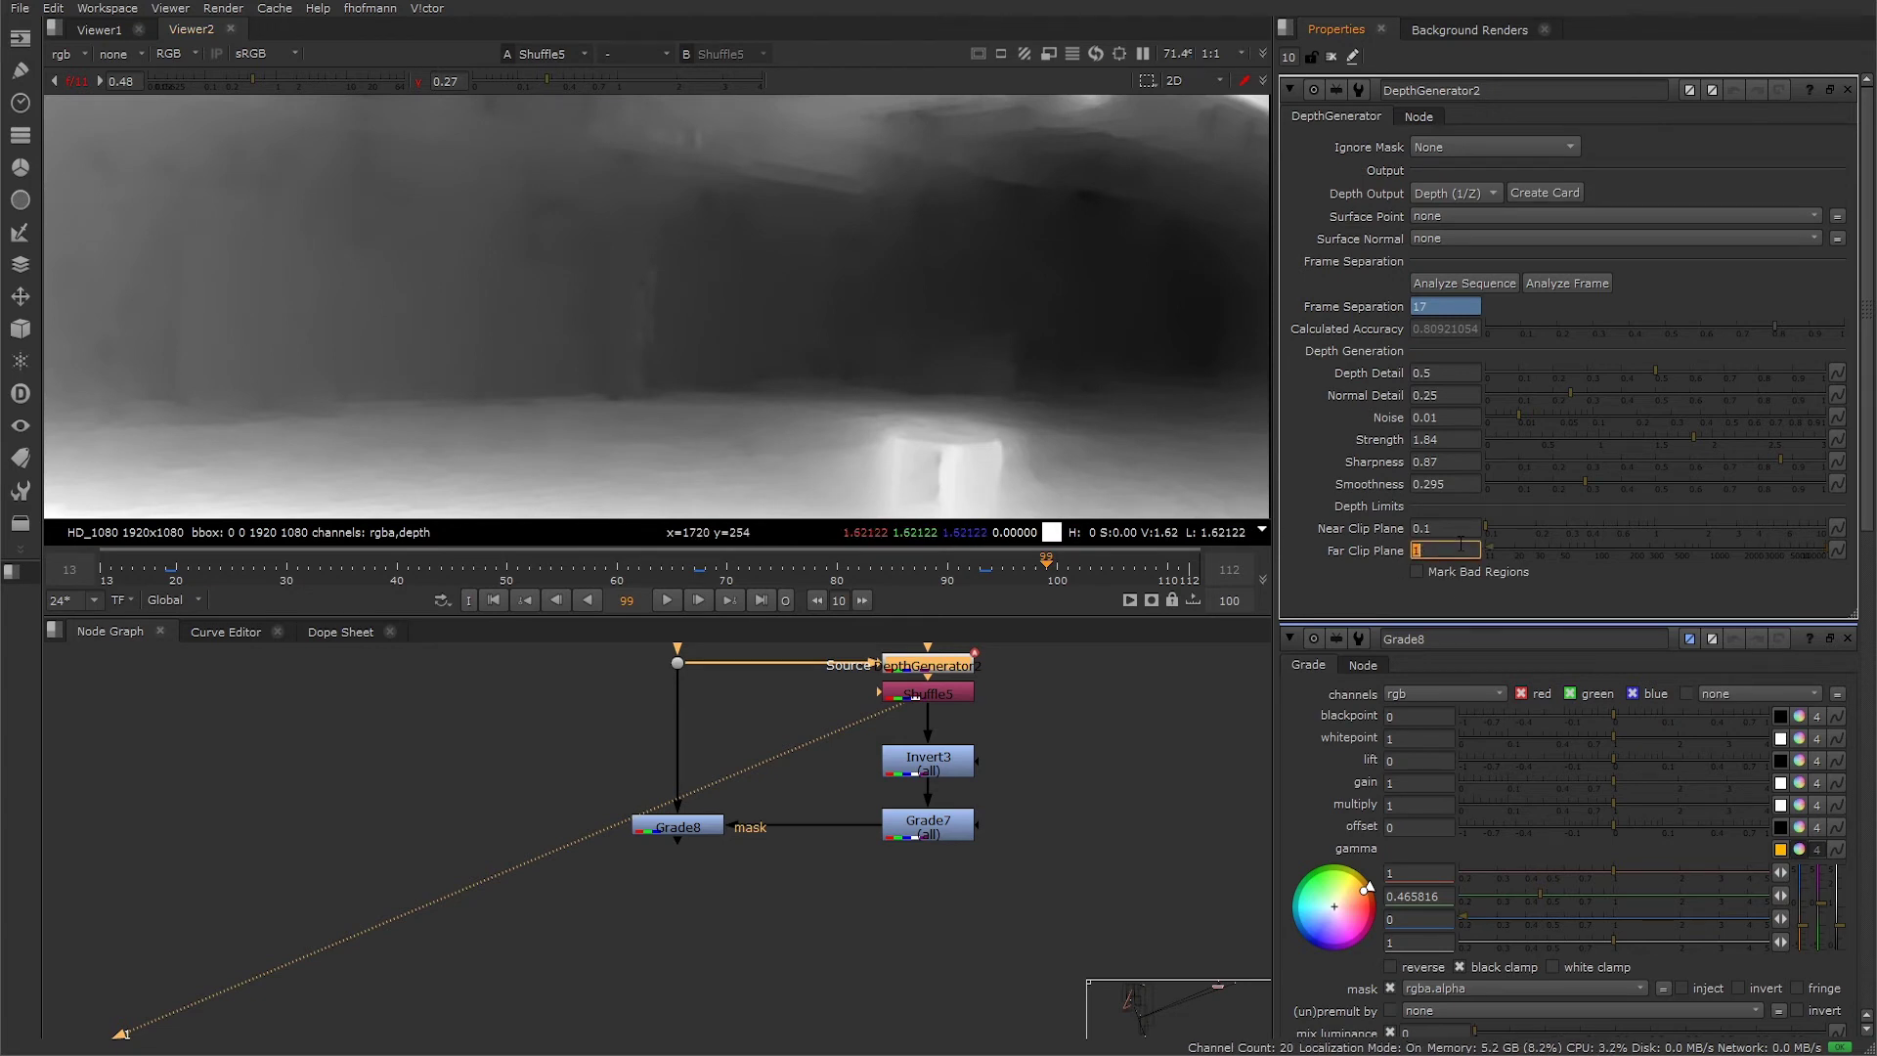
type("1")
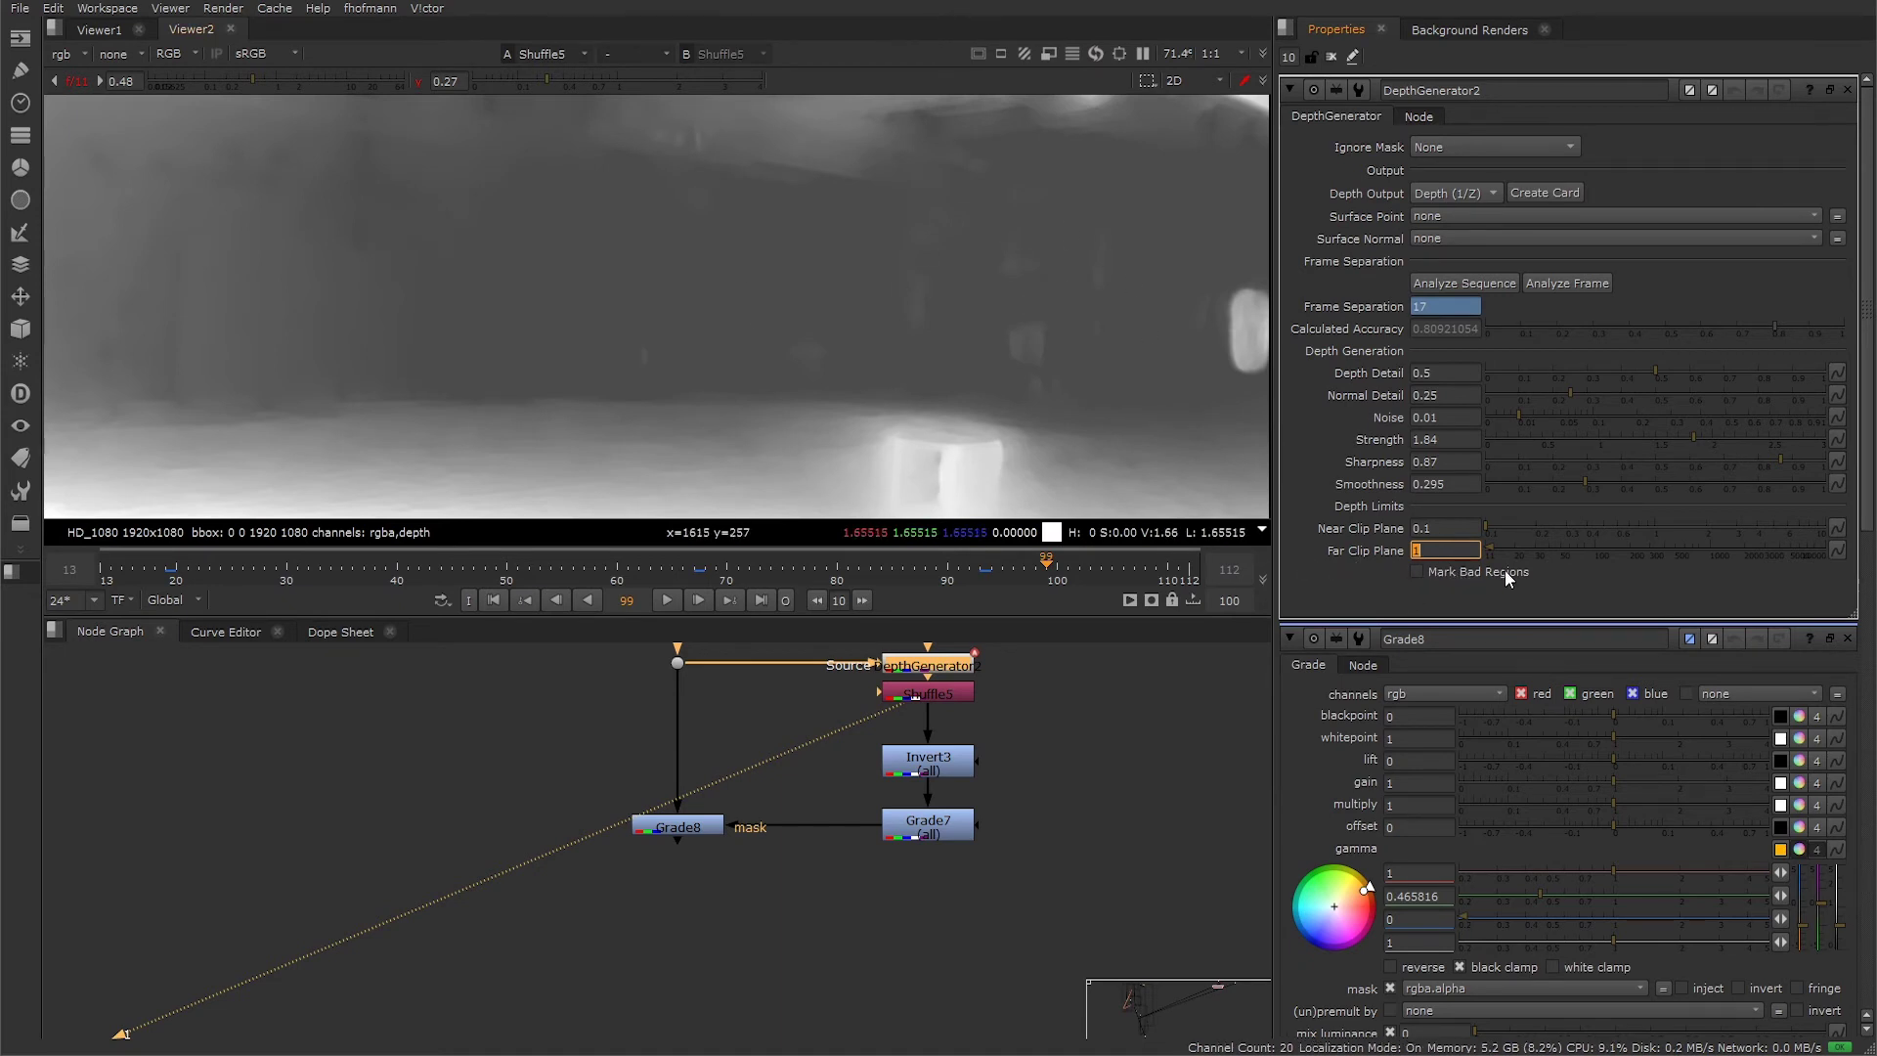
left_click(1418, 571)
- Reset Strength, Sharpness, Smoothness and Far Clip Plane (10000) to defaults, and fit the viewer
left_click(1456, 483)
right_click(1457, 483)
left_click(1459, 547)
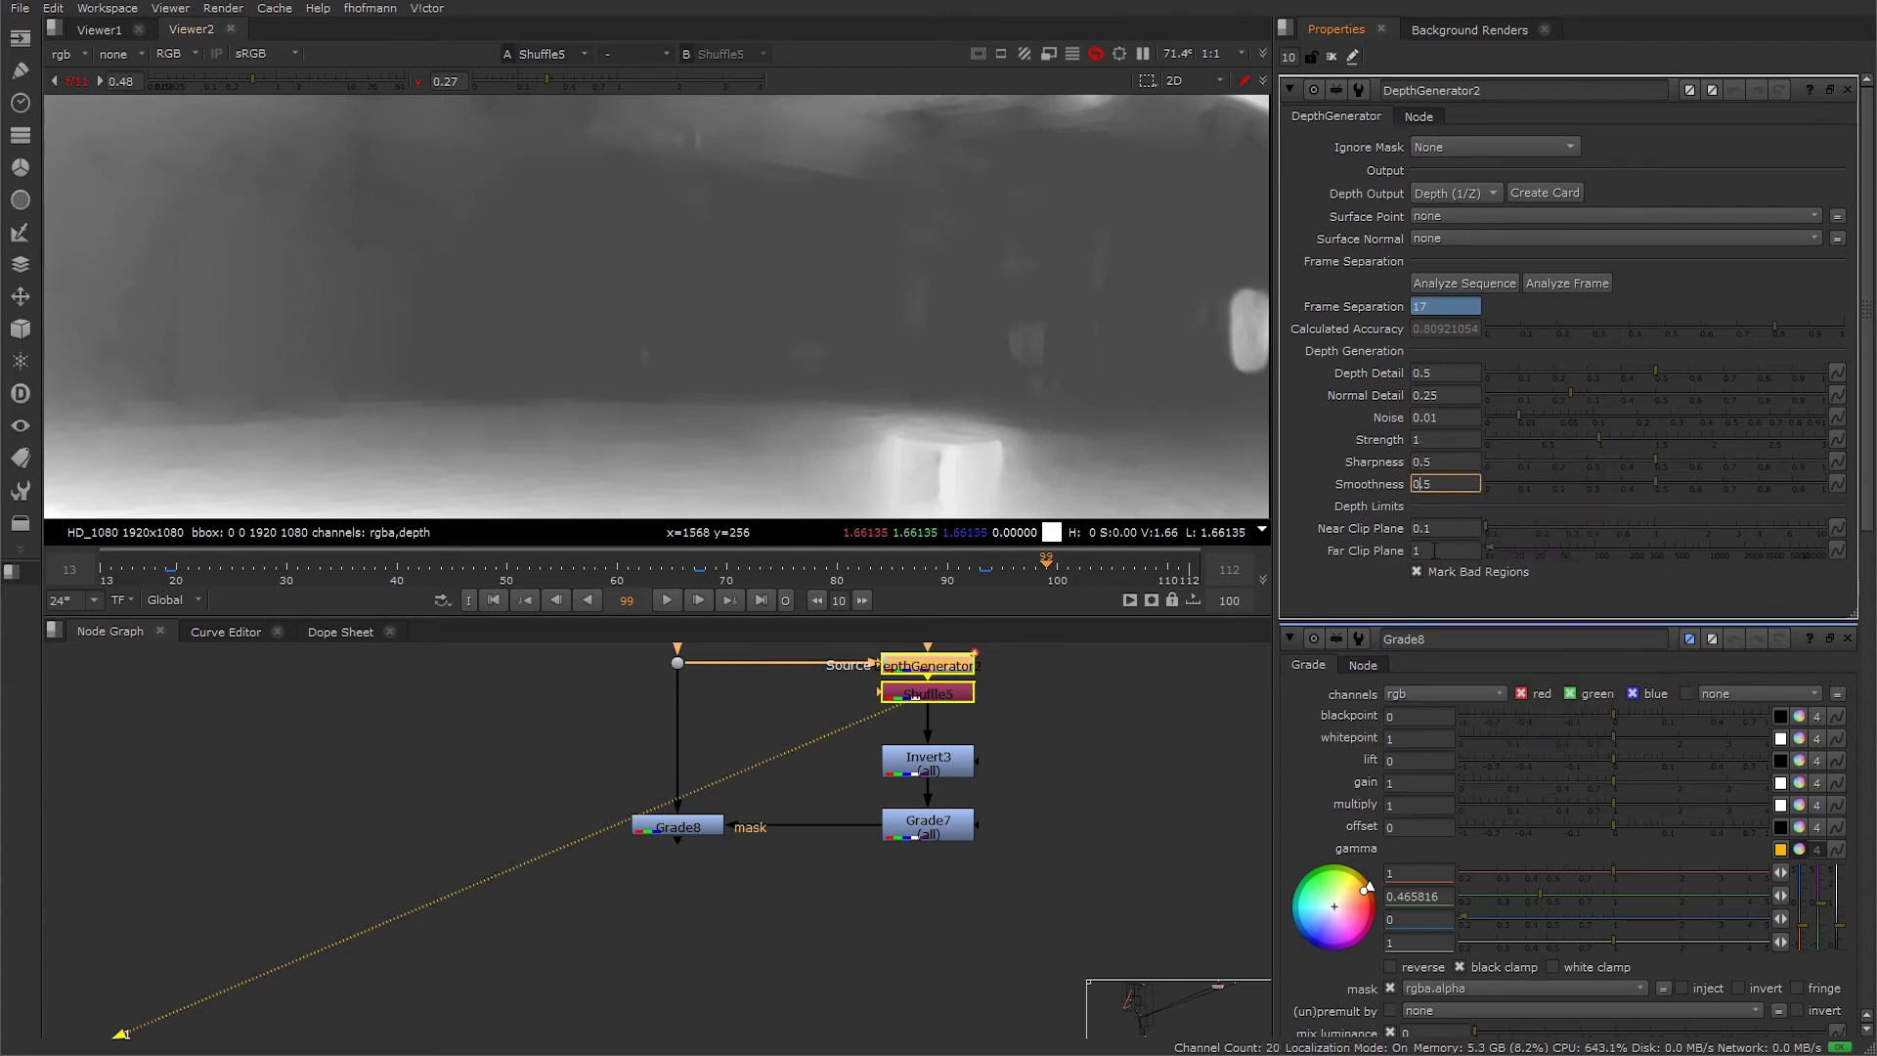
right_click(1457, 554)
left_click(1517, 622)
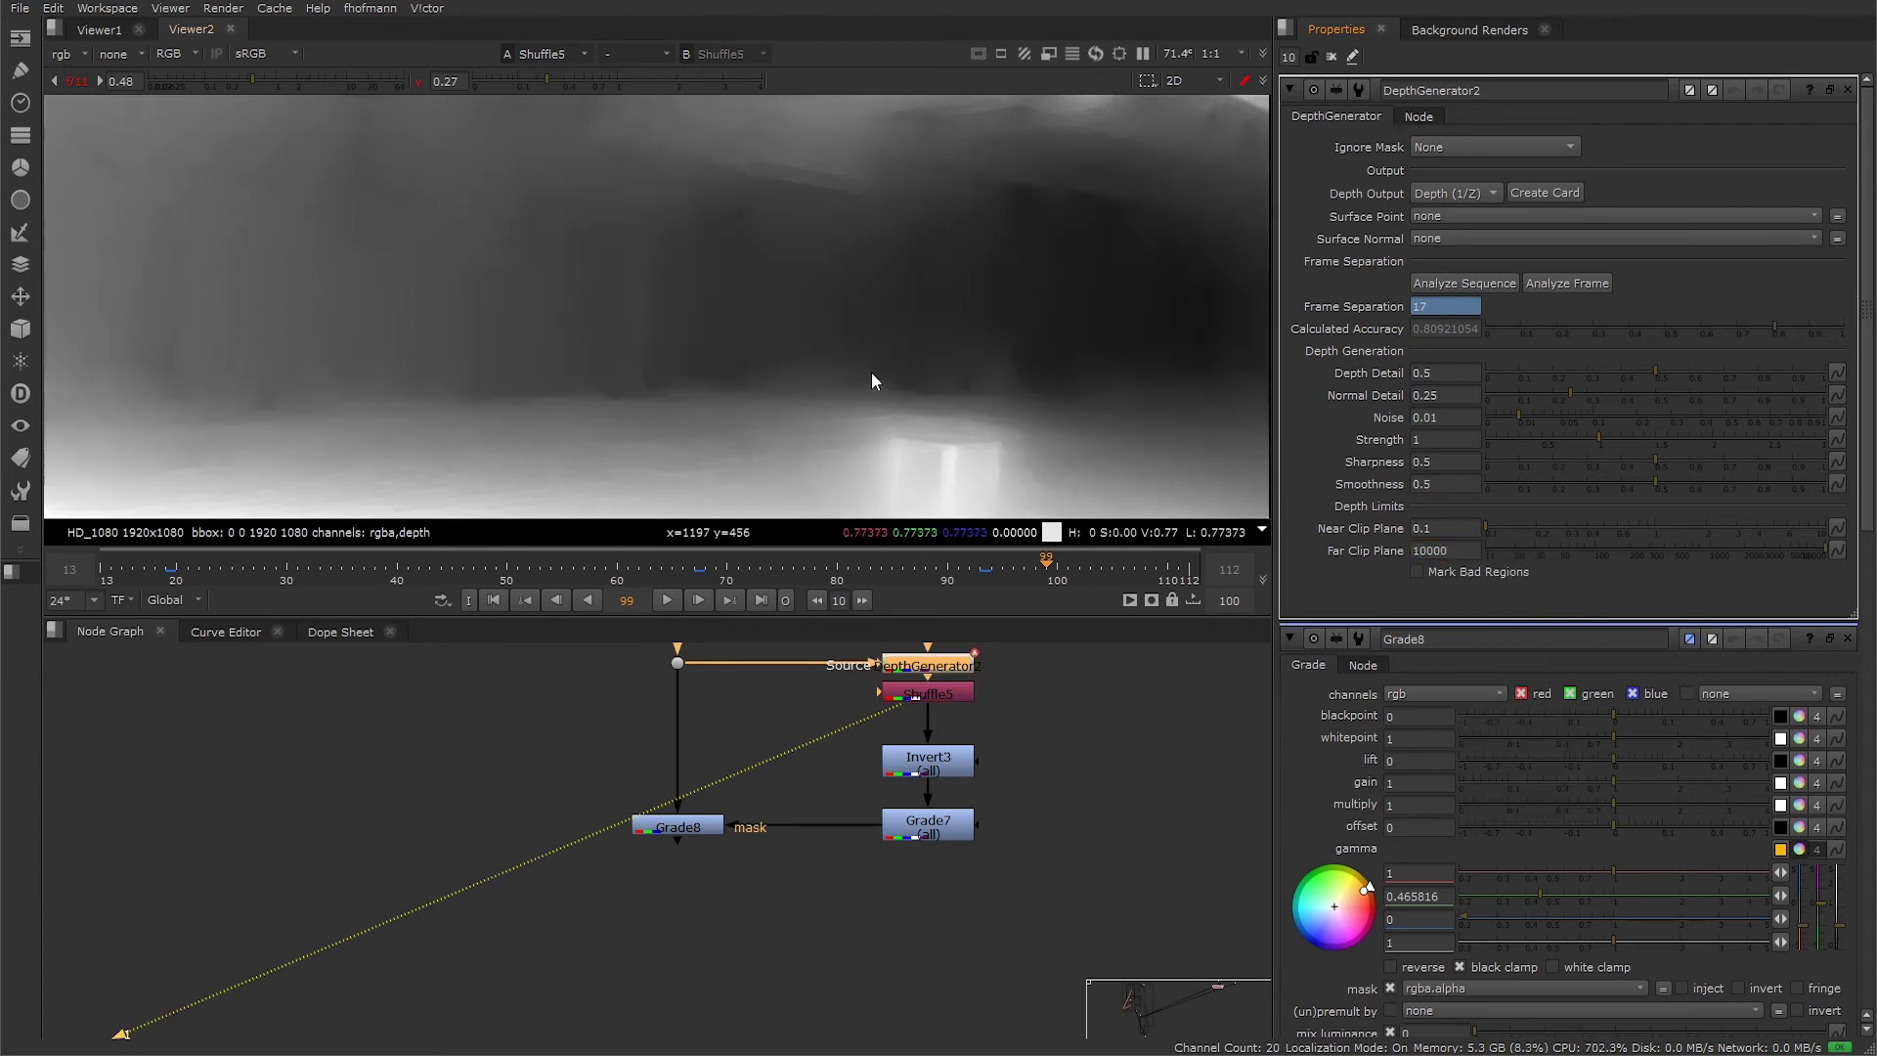
key("minus")
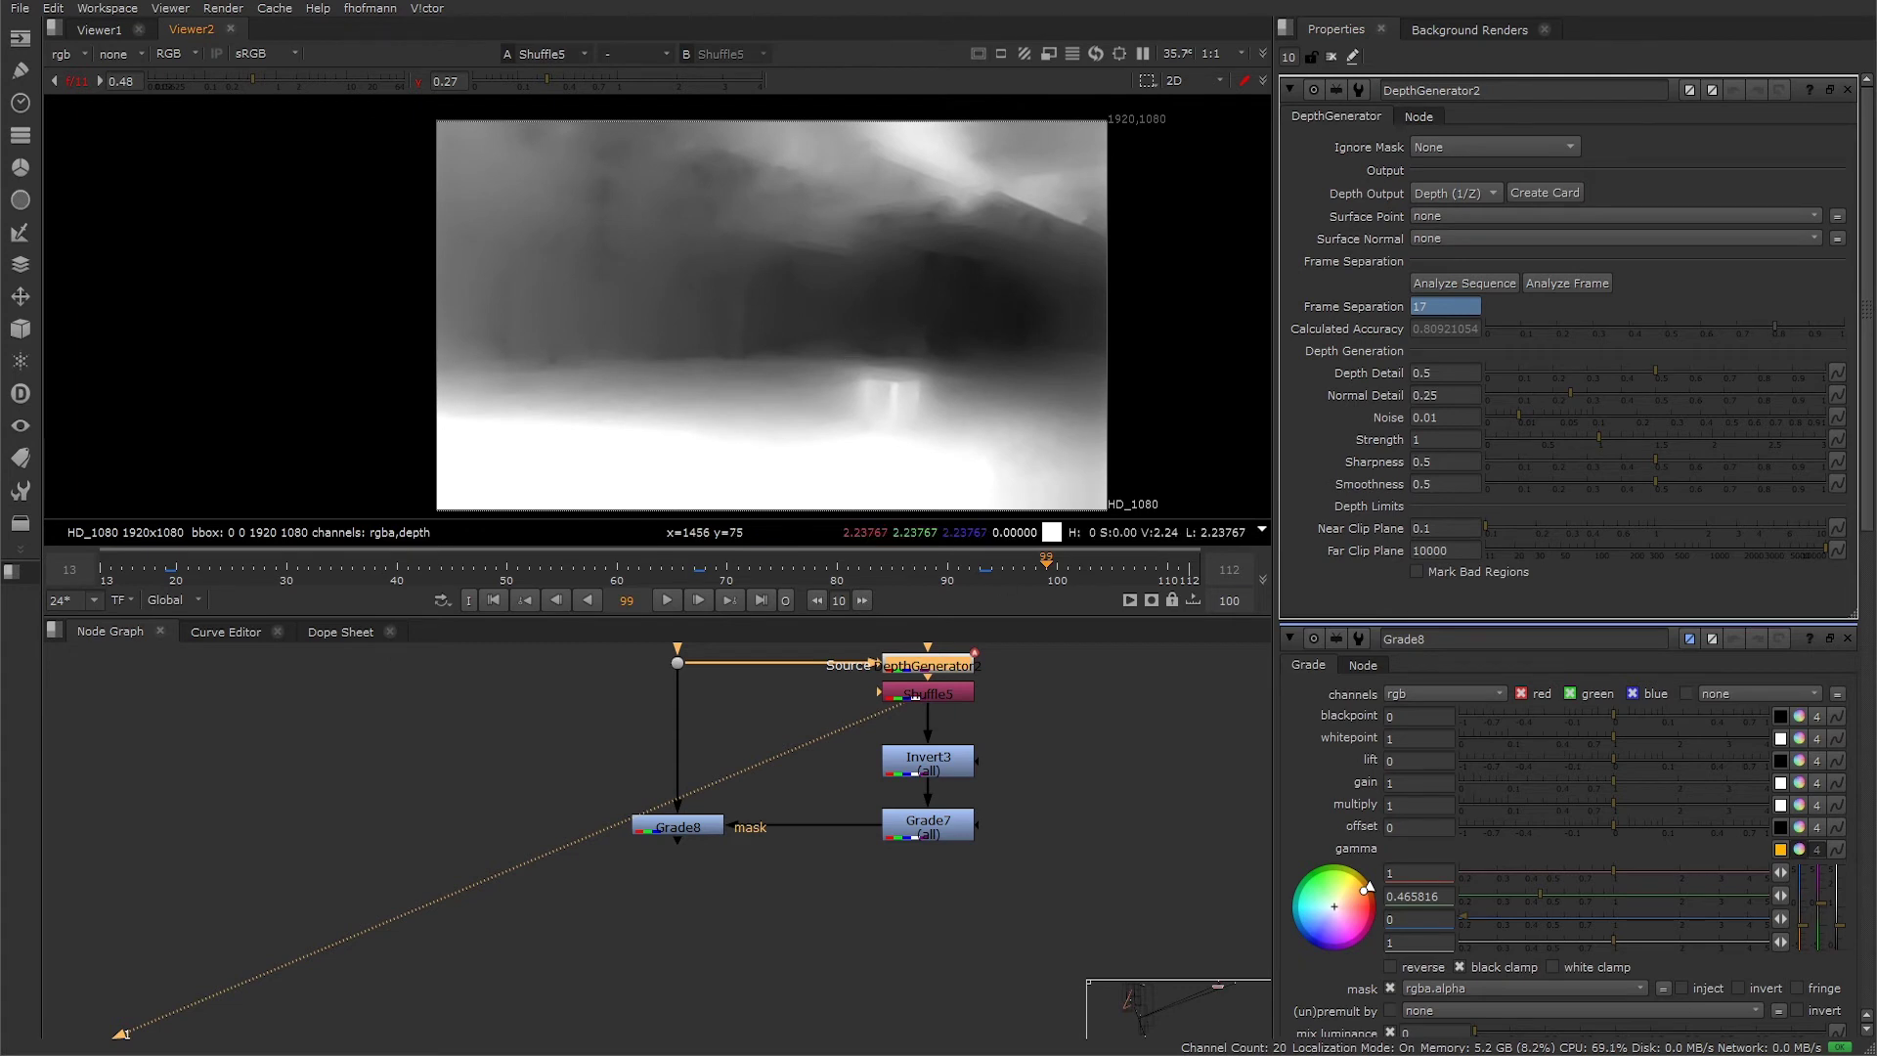
left_click_drag(1042, 698, 859, 919)
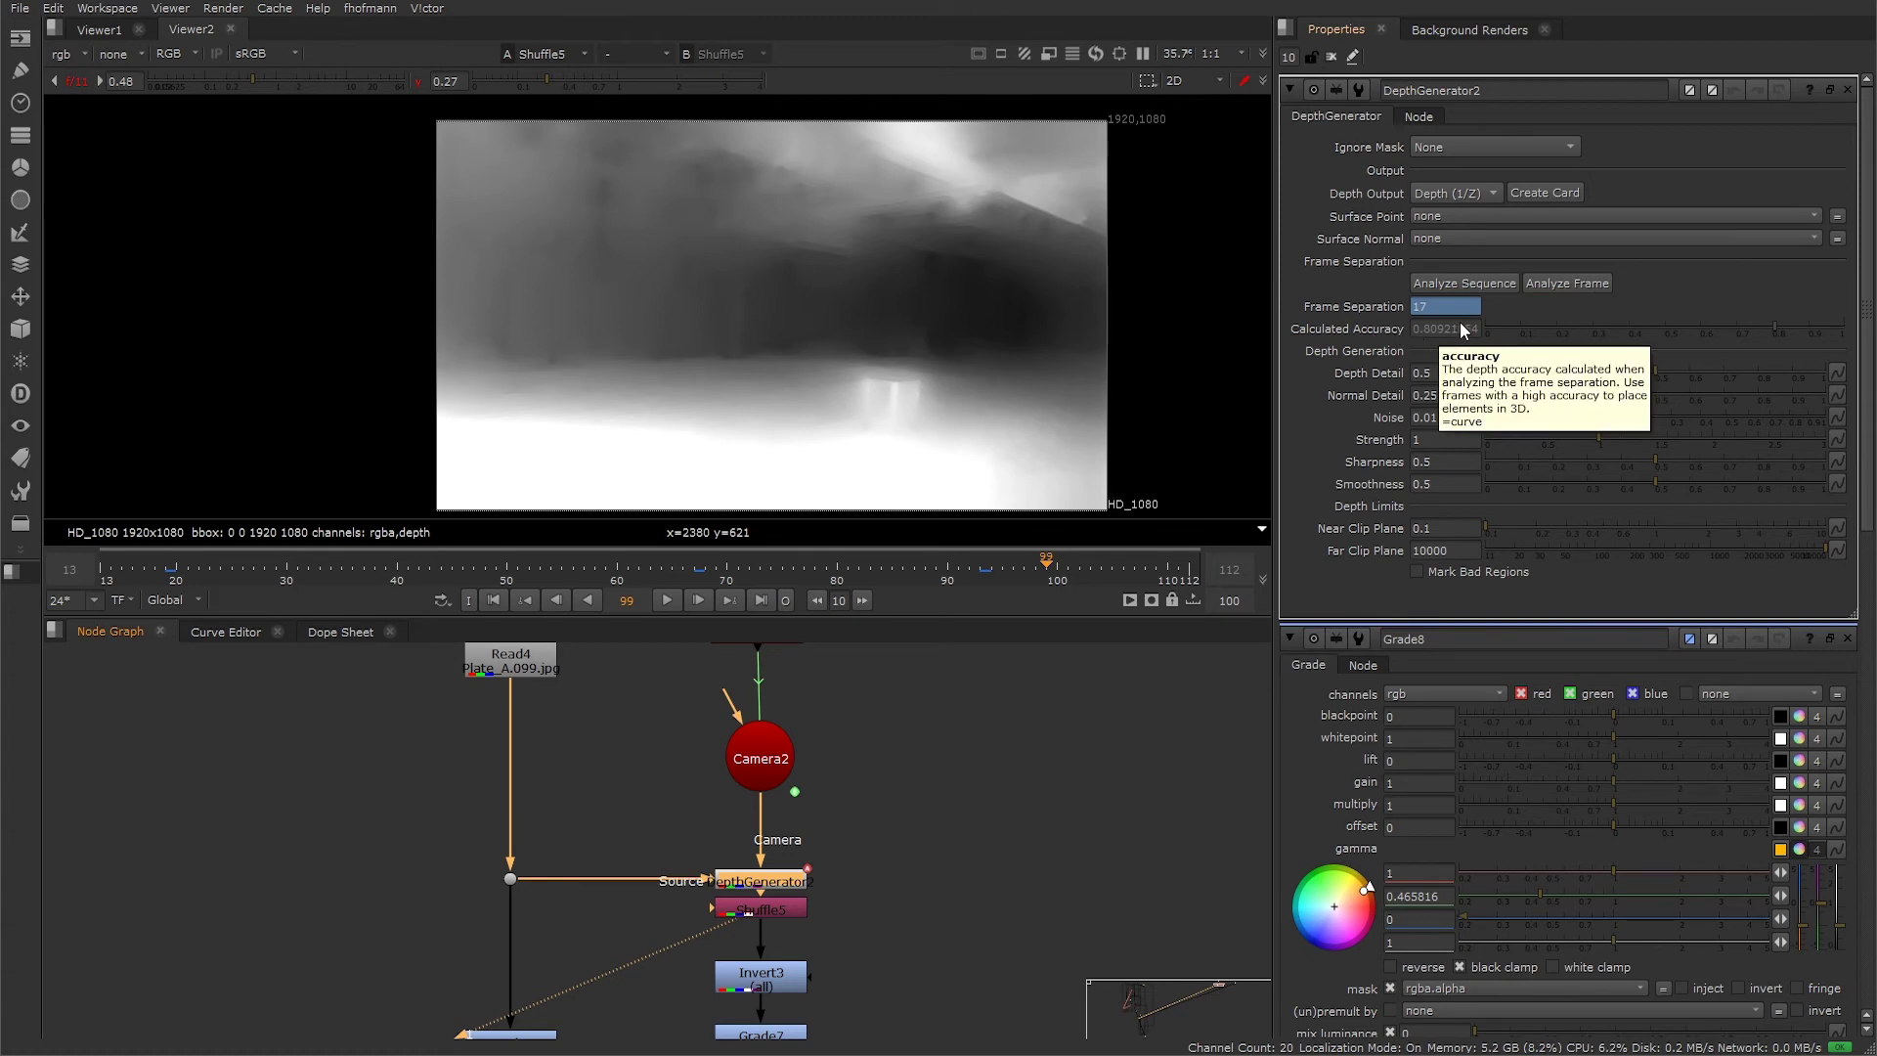
- At frame 38, create DisplaceCard1 beside DepthGenerator2 and view it in 3D from a low angle
left_click(385, 571)
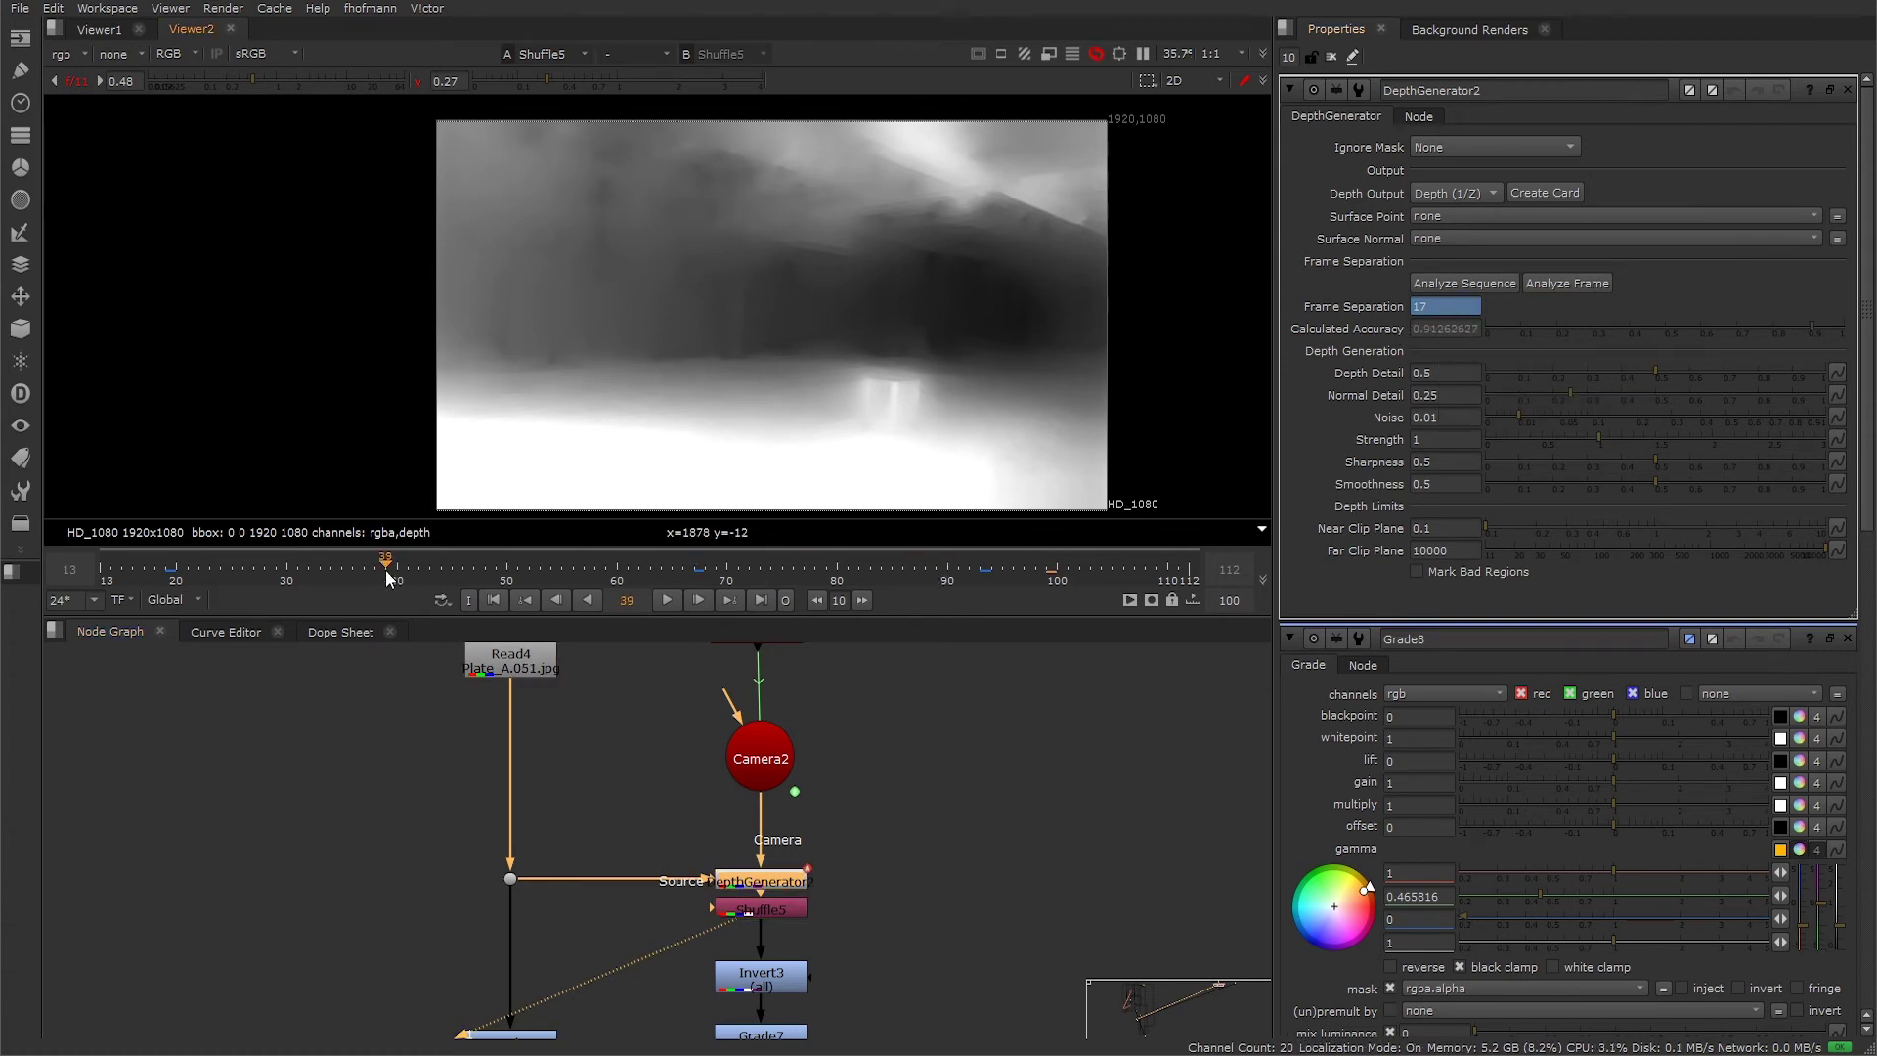
left_click(374, 571)
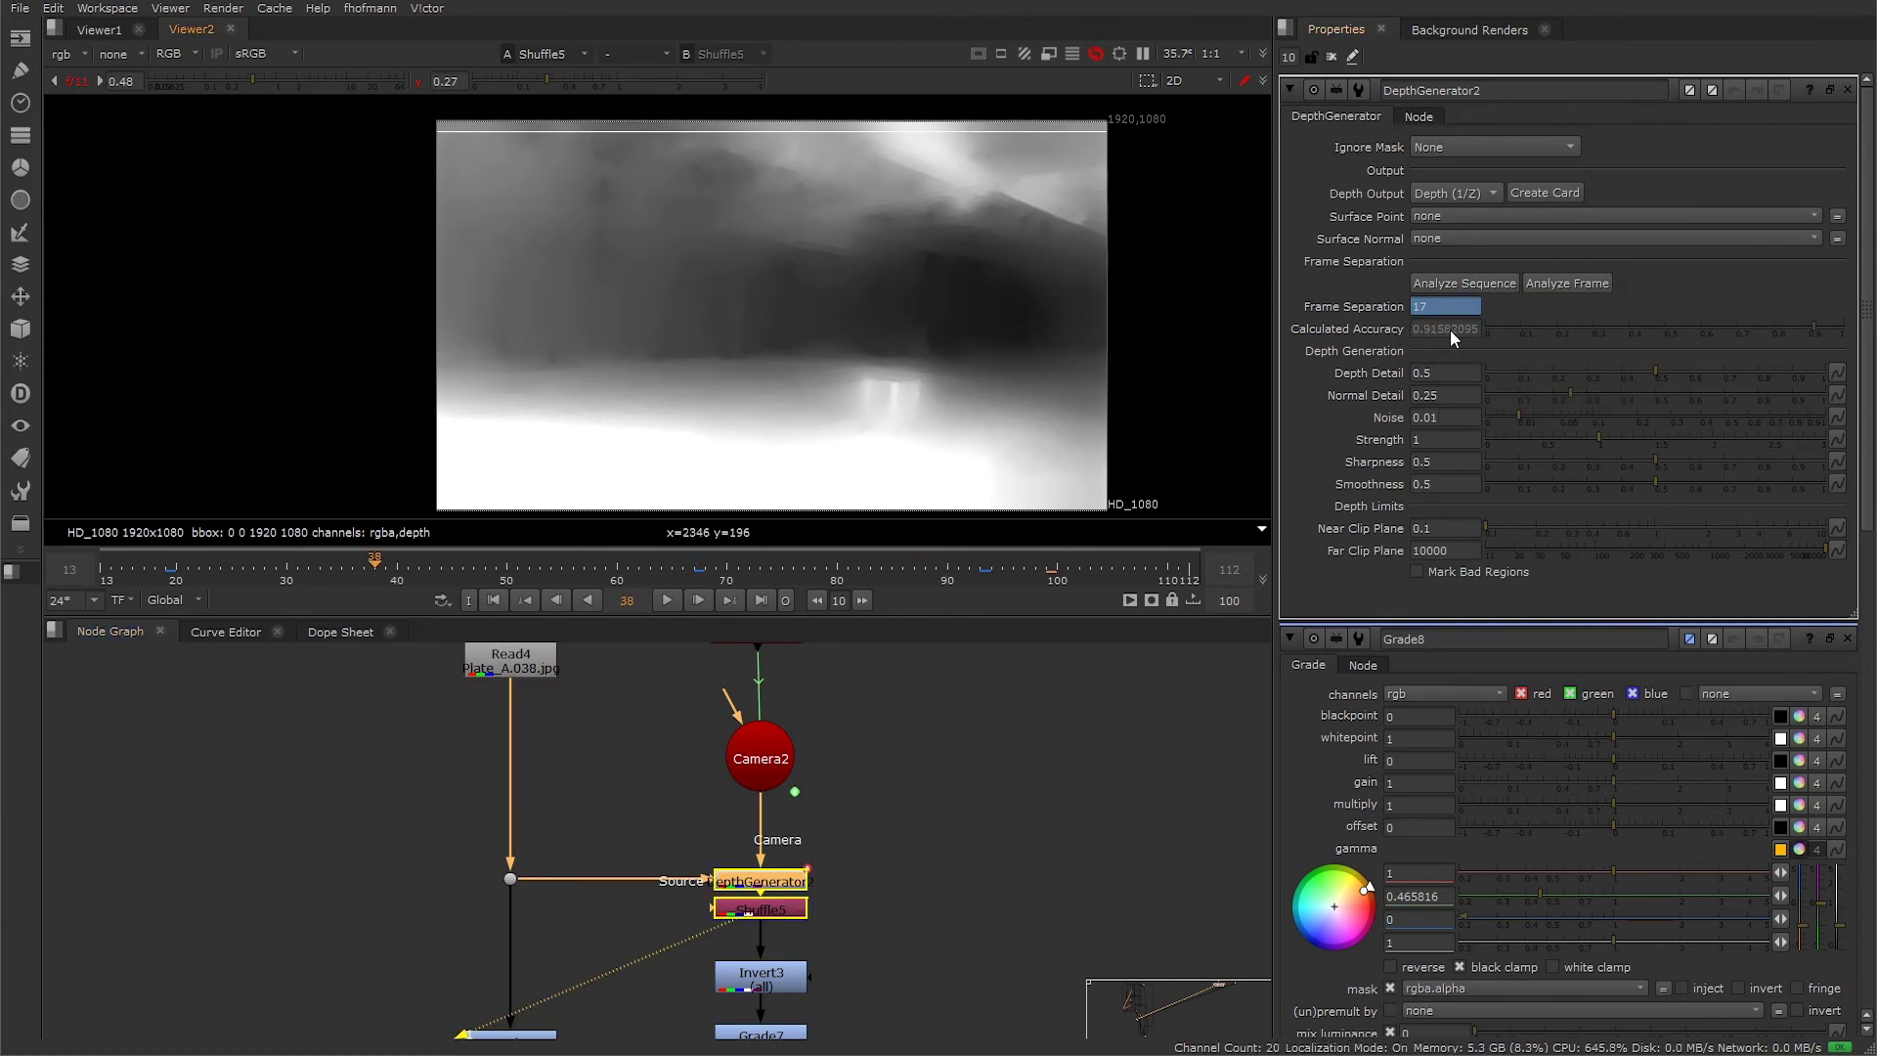
left_click(1549, 191)
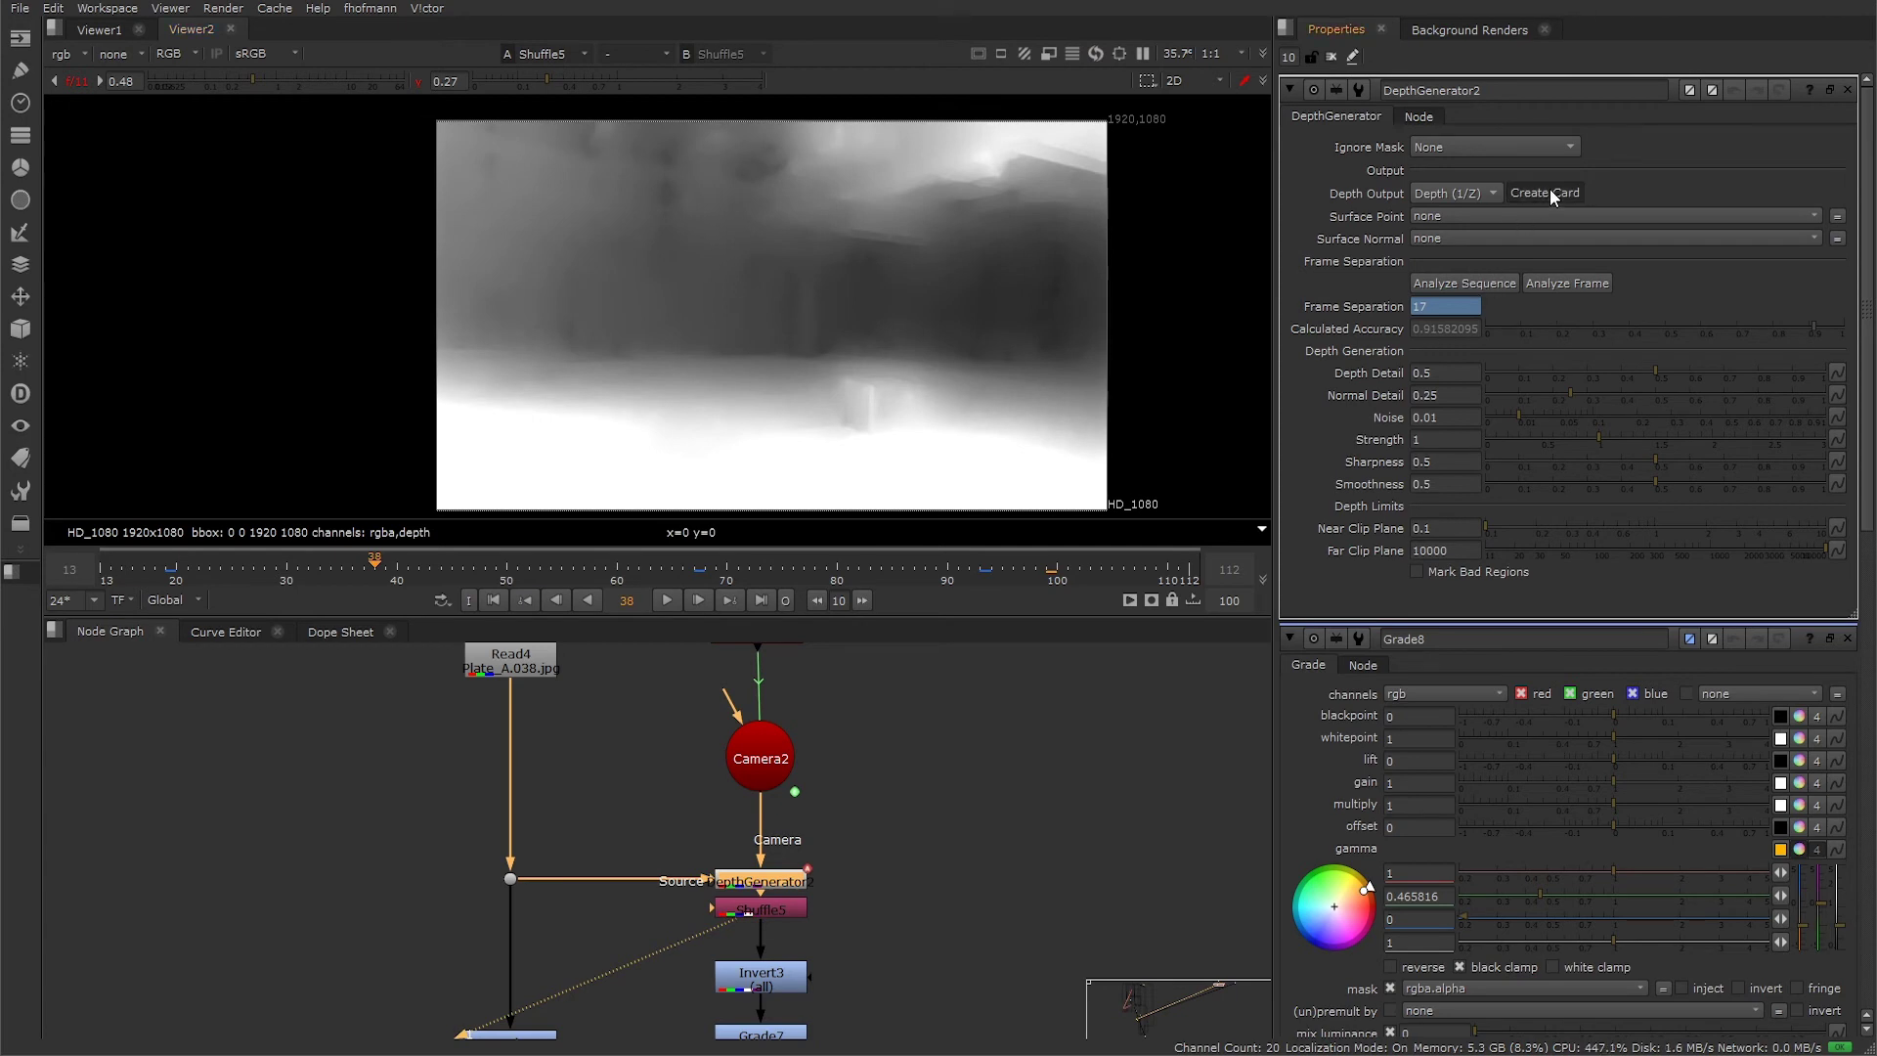
left_click_drag(770, 878, 1101, 771)
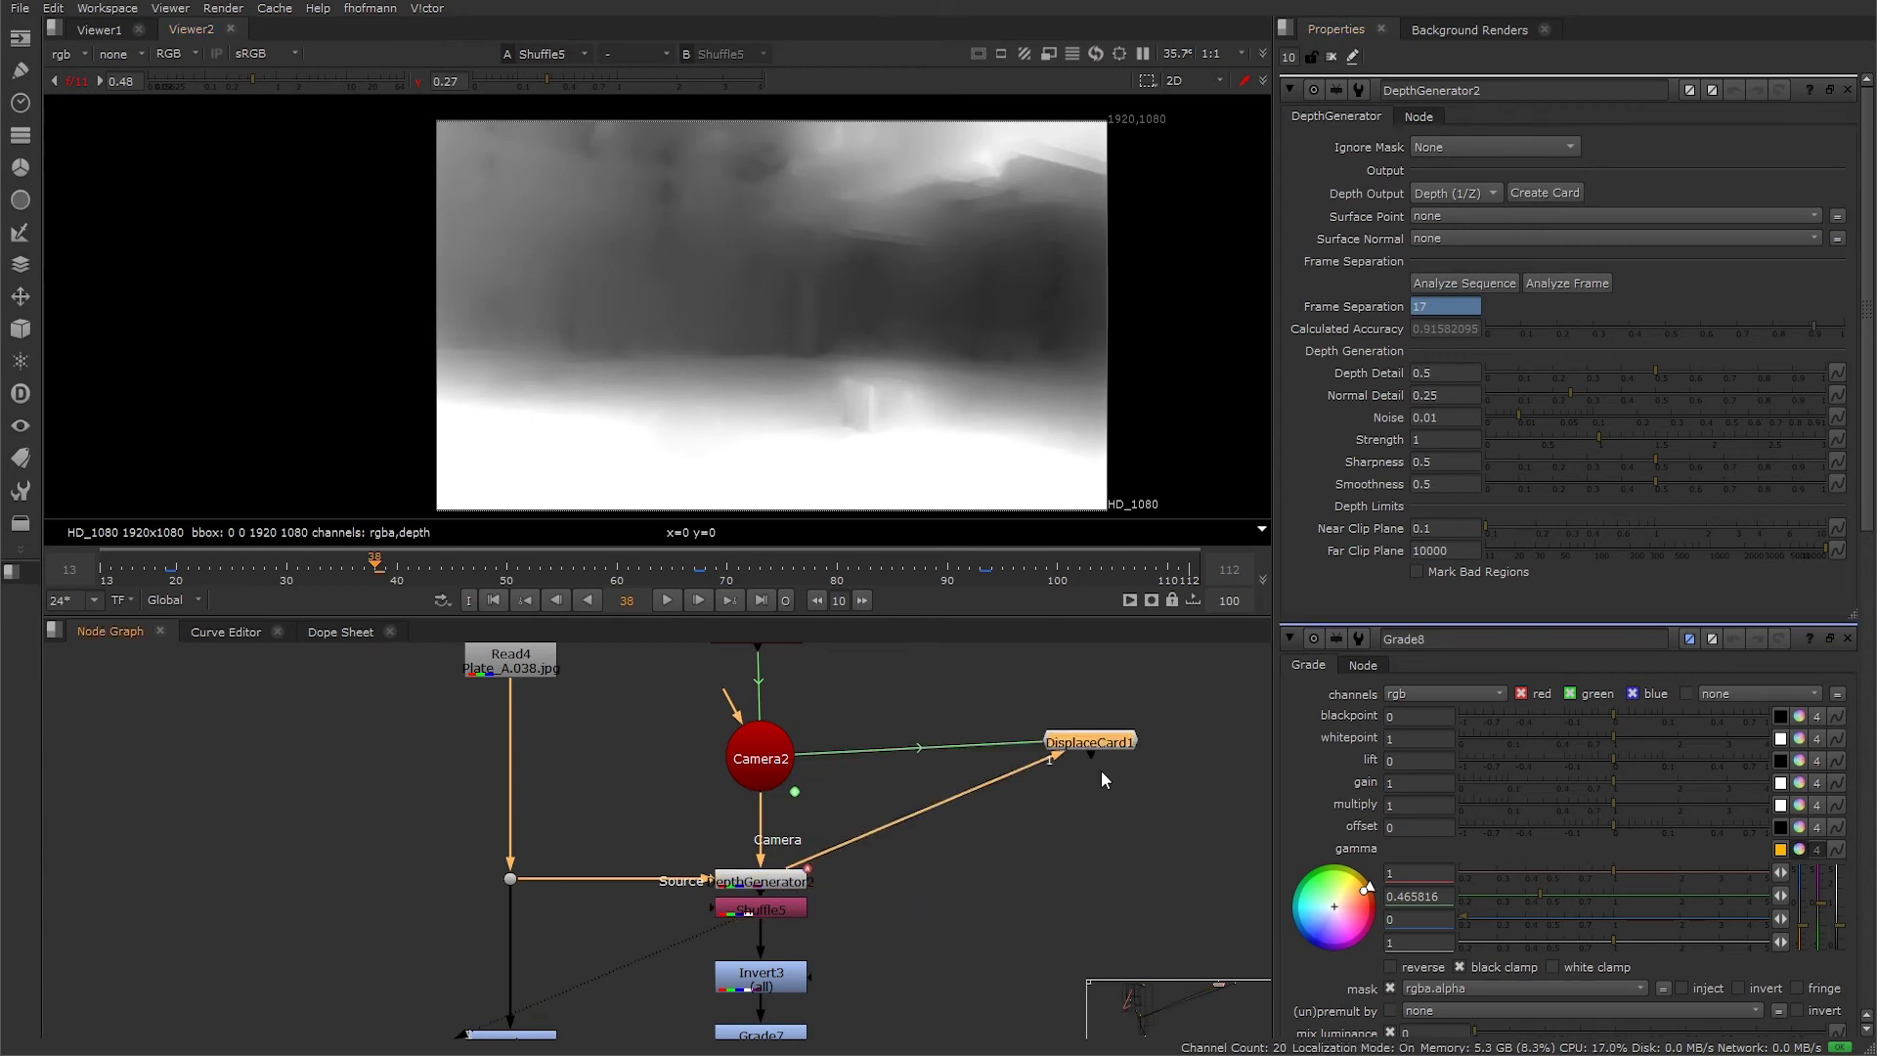
key("1")
scroll(691, 260, "up", 5)
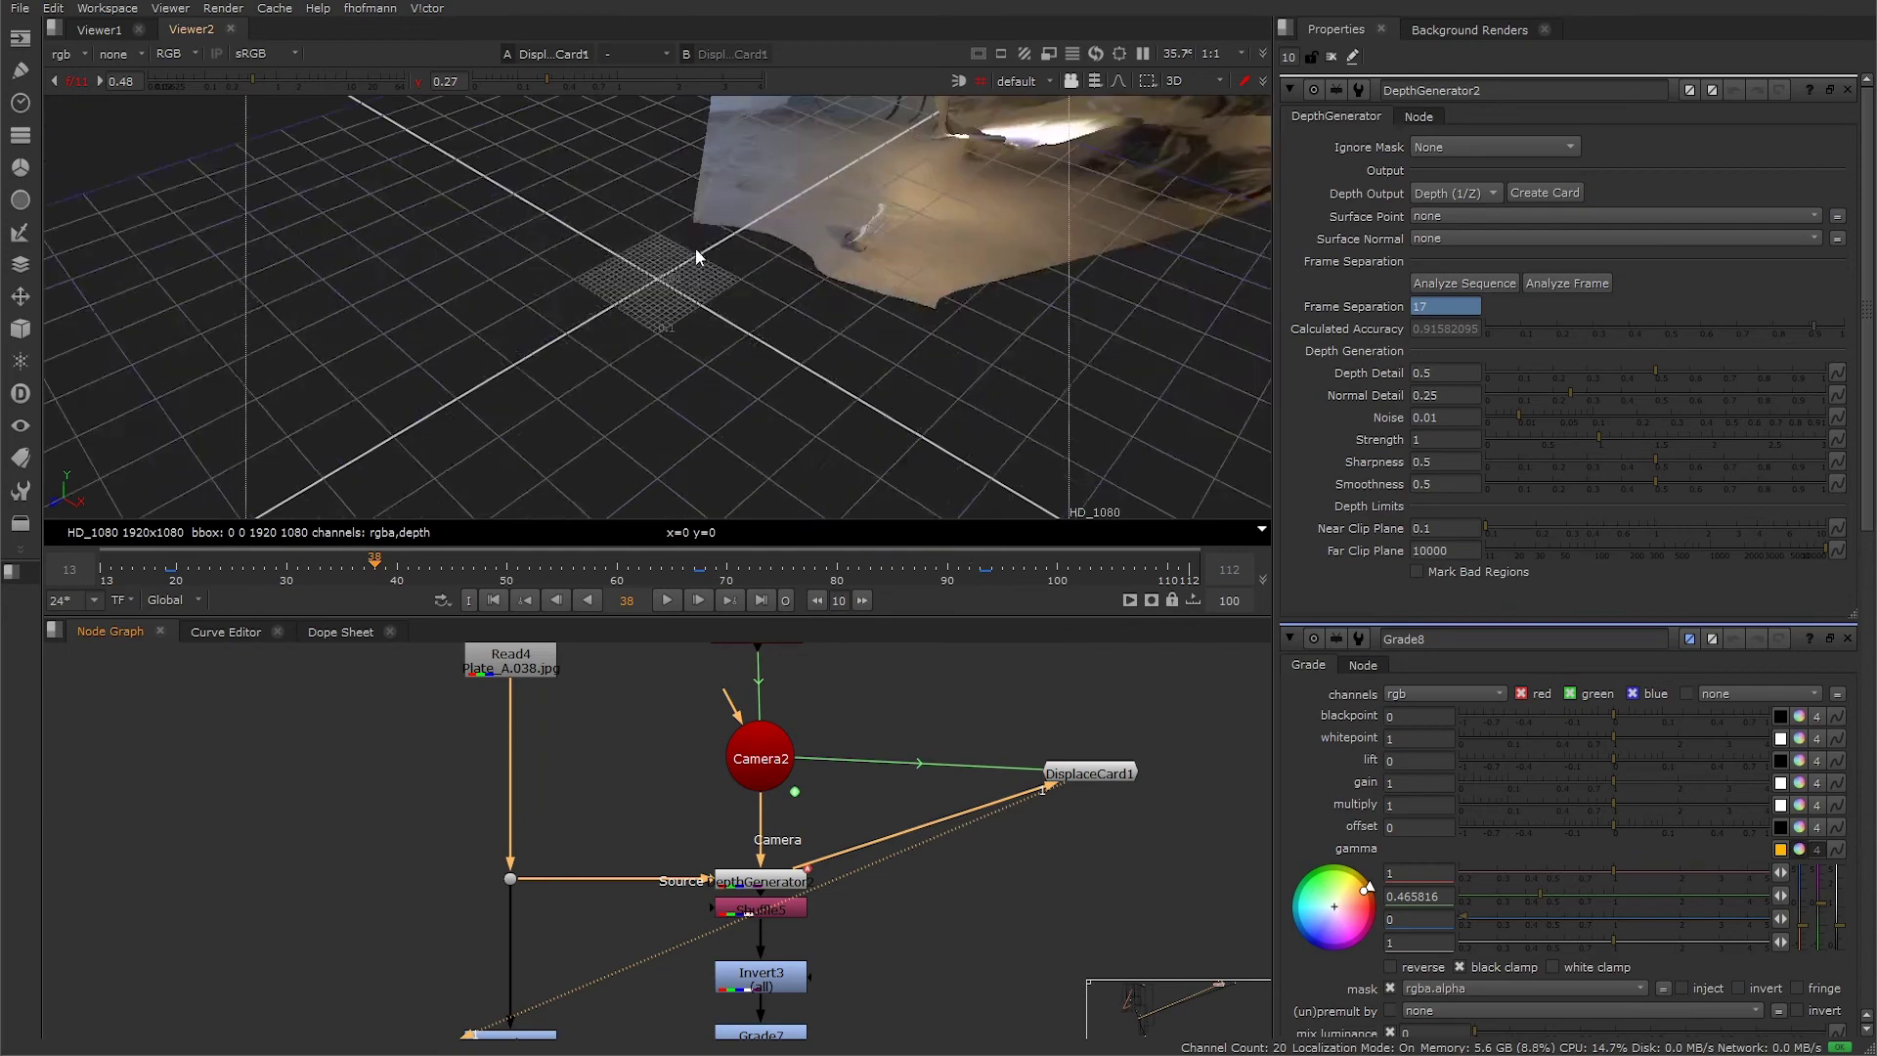
left_click_drag(691, 260, 720, 306)
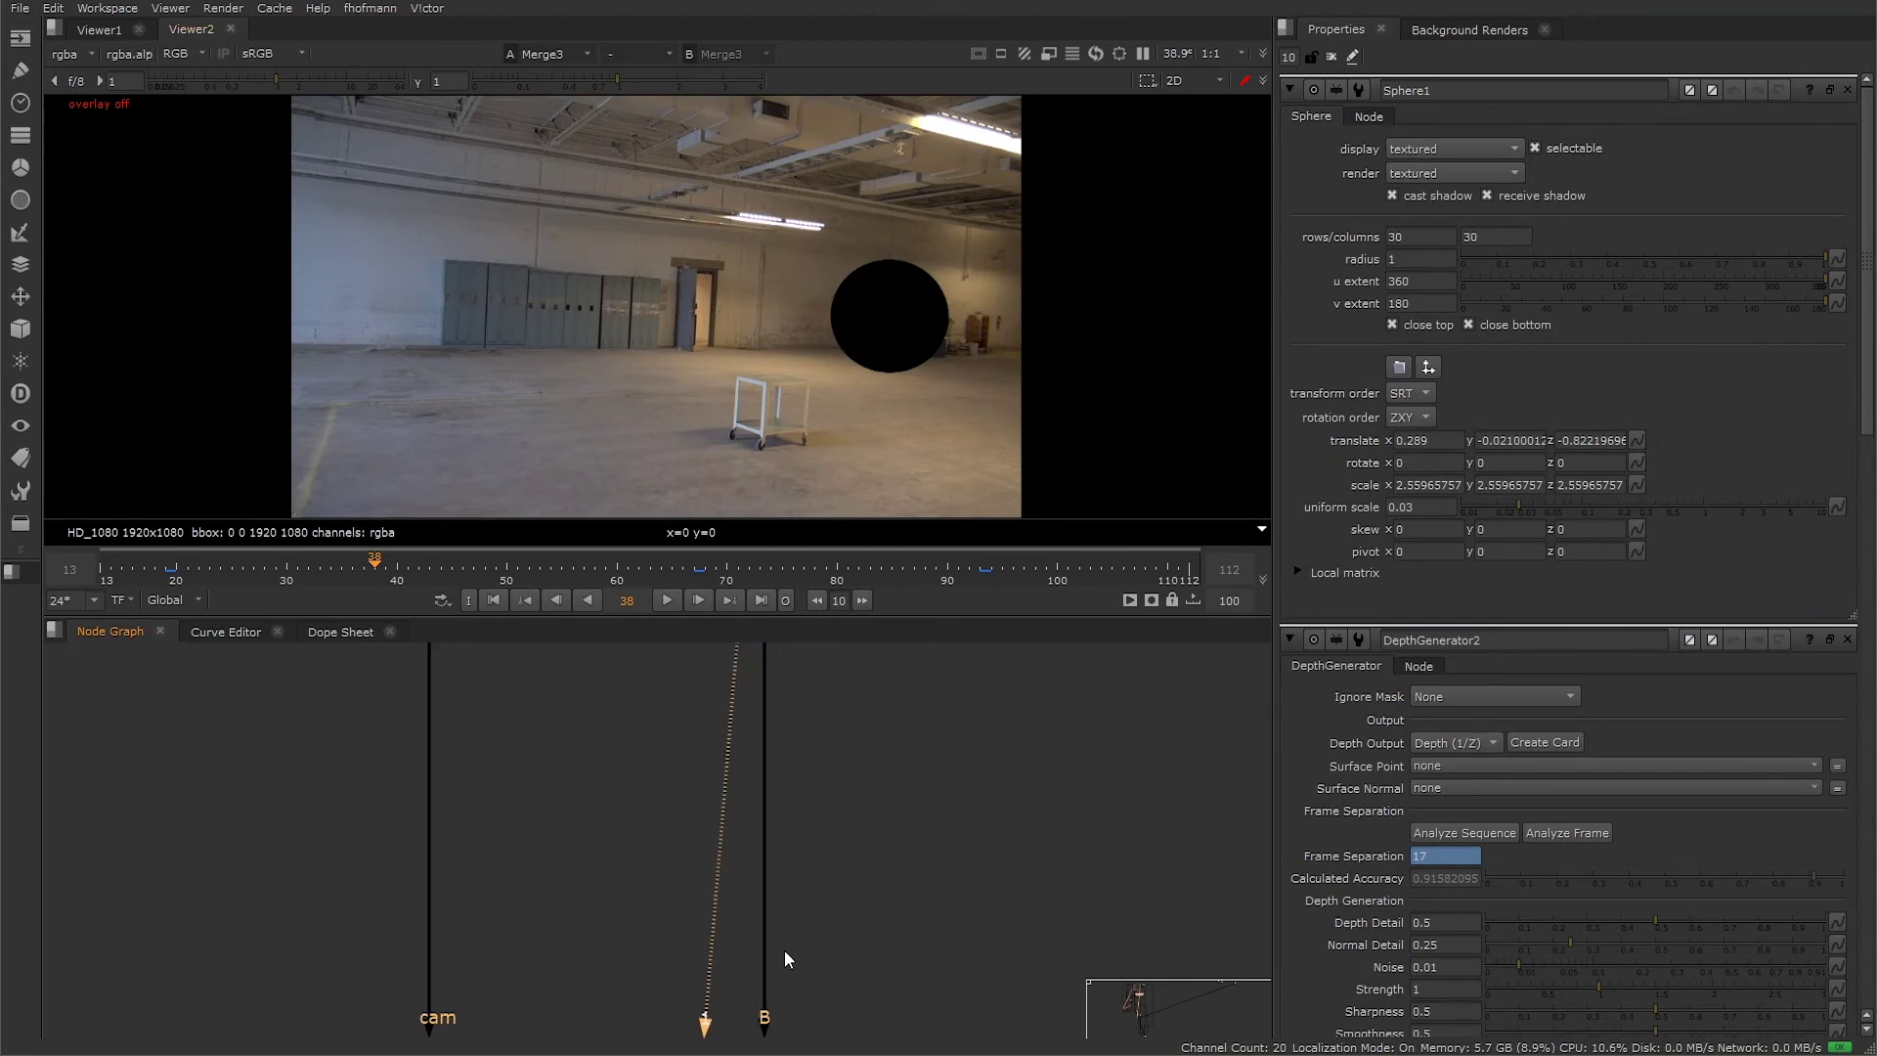
- View the Merge4, Merge1 (reflective sphere) and Merge5 (multiply) outputs in turn
scroll(780, 672, "up", 1)
left_click(778, 754)
key("1")
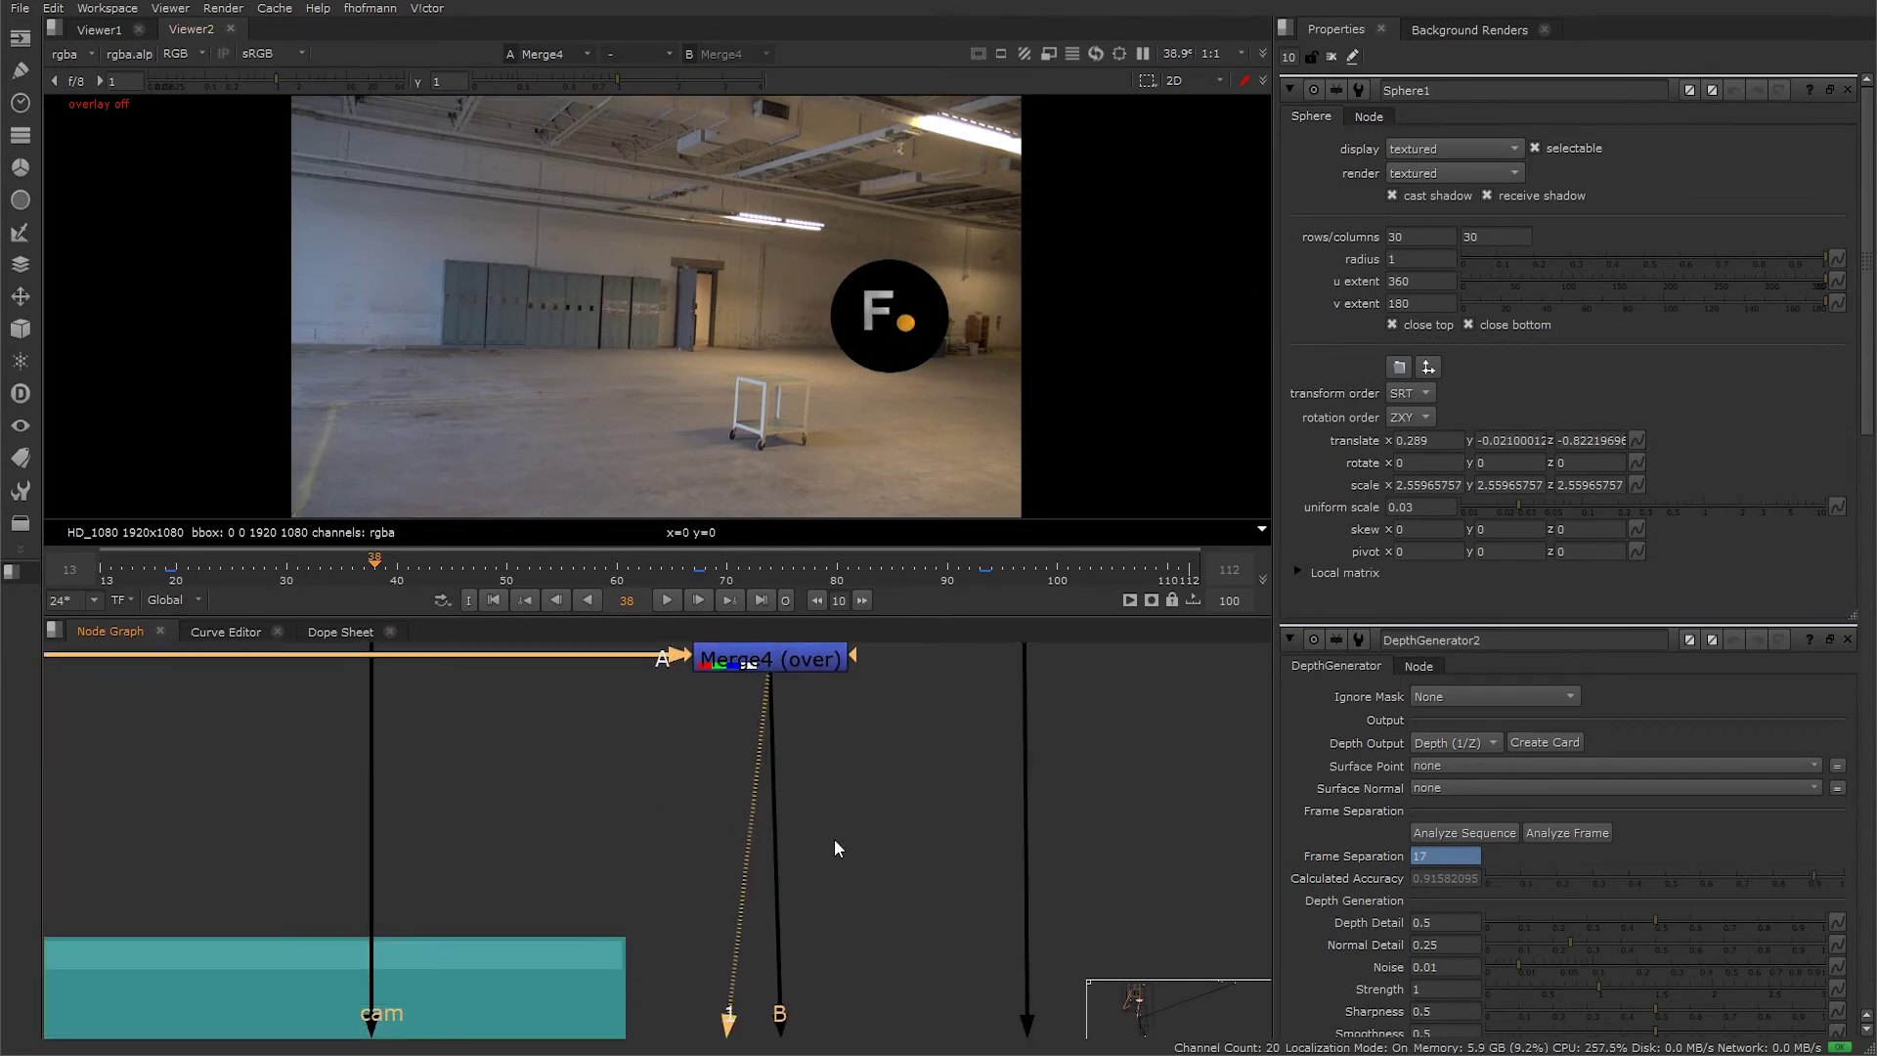
left_click_drag(898, 925, 885, 616)
left_click(849, 727)
key("1")
left_click_drag(891, 1009, 907, 619)
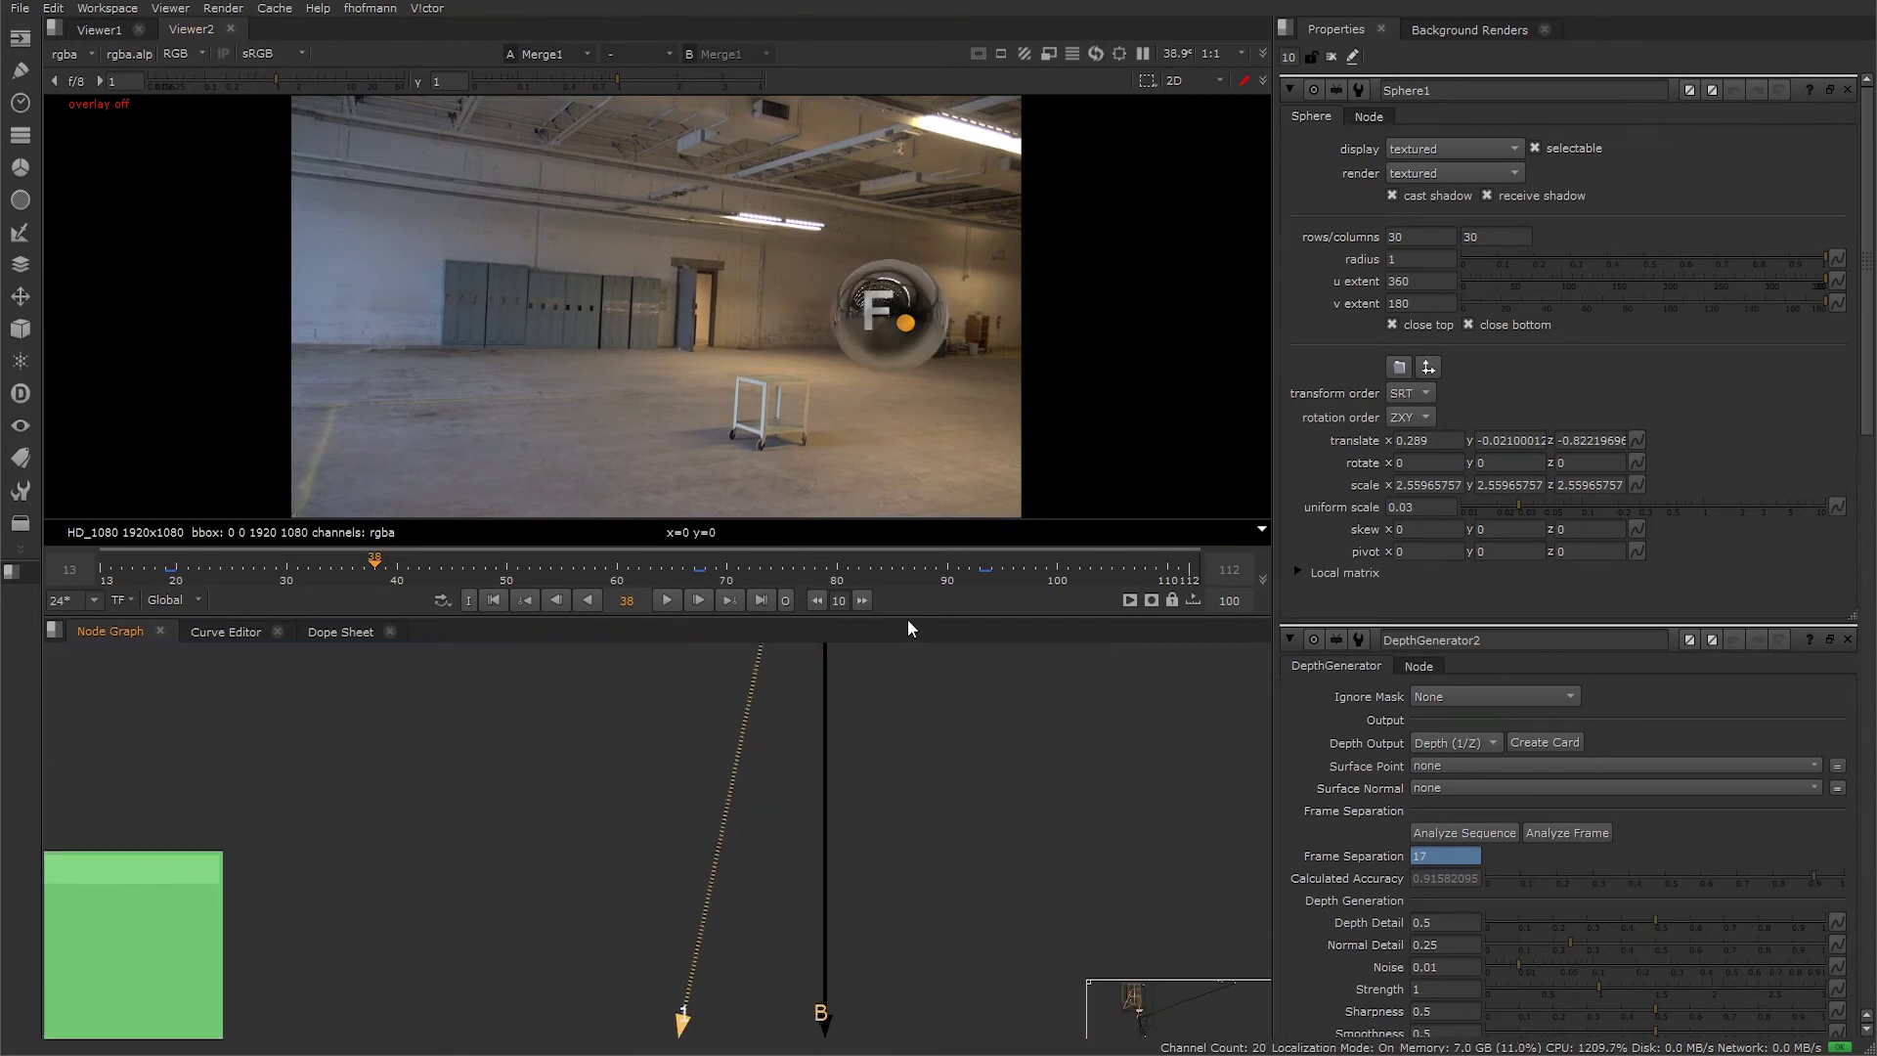
left_click_drag(898, 897, 894, 678)
left_click_drag(898, 929, 890, 677)
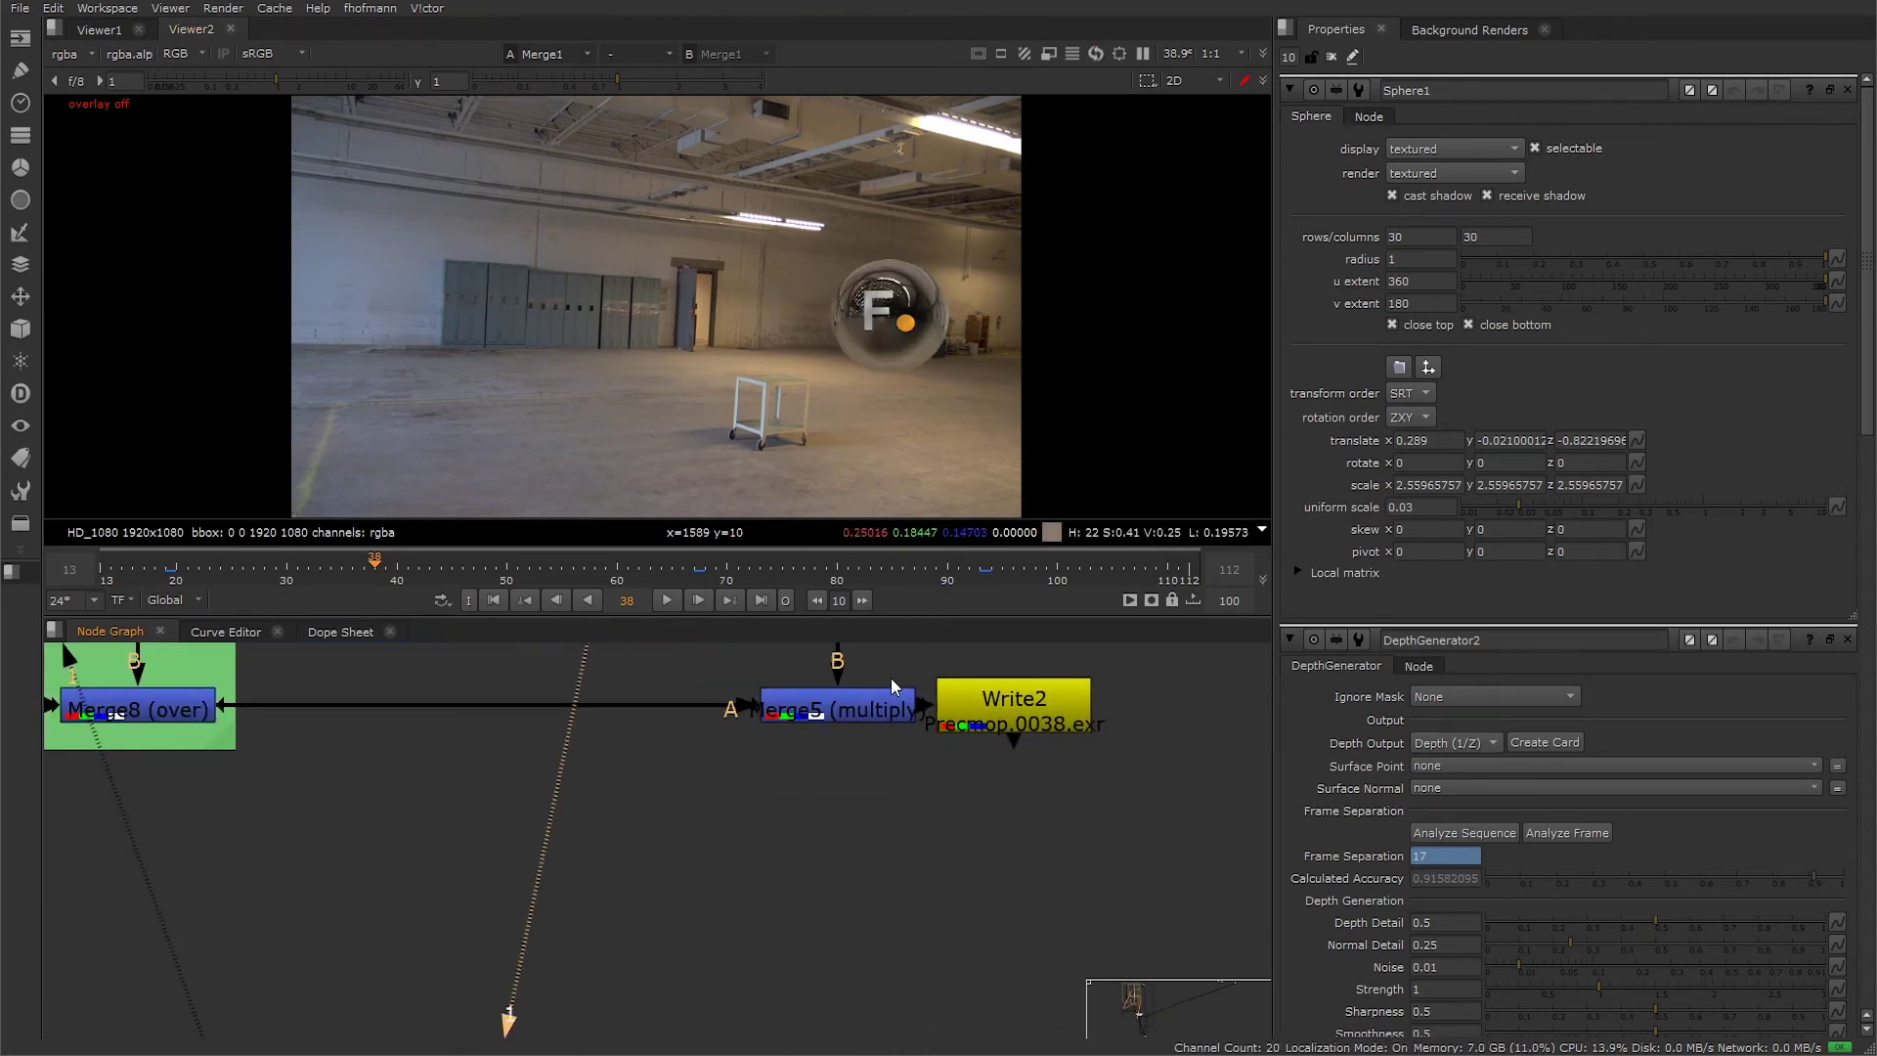
left_click(849, 720)
key("1")
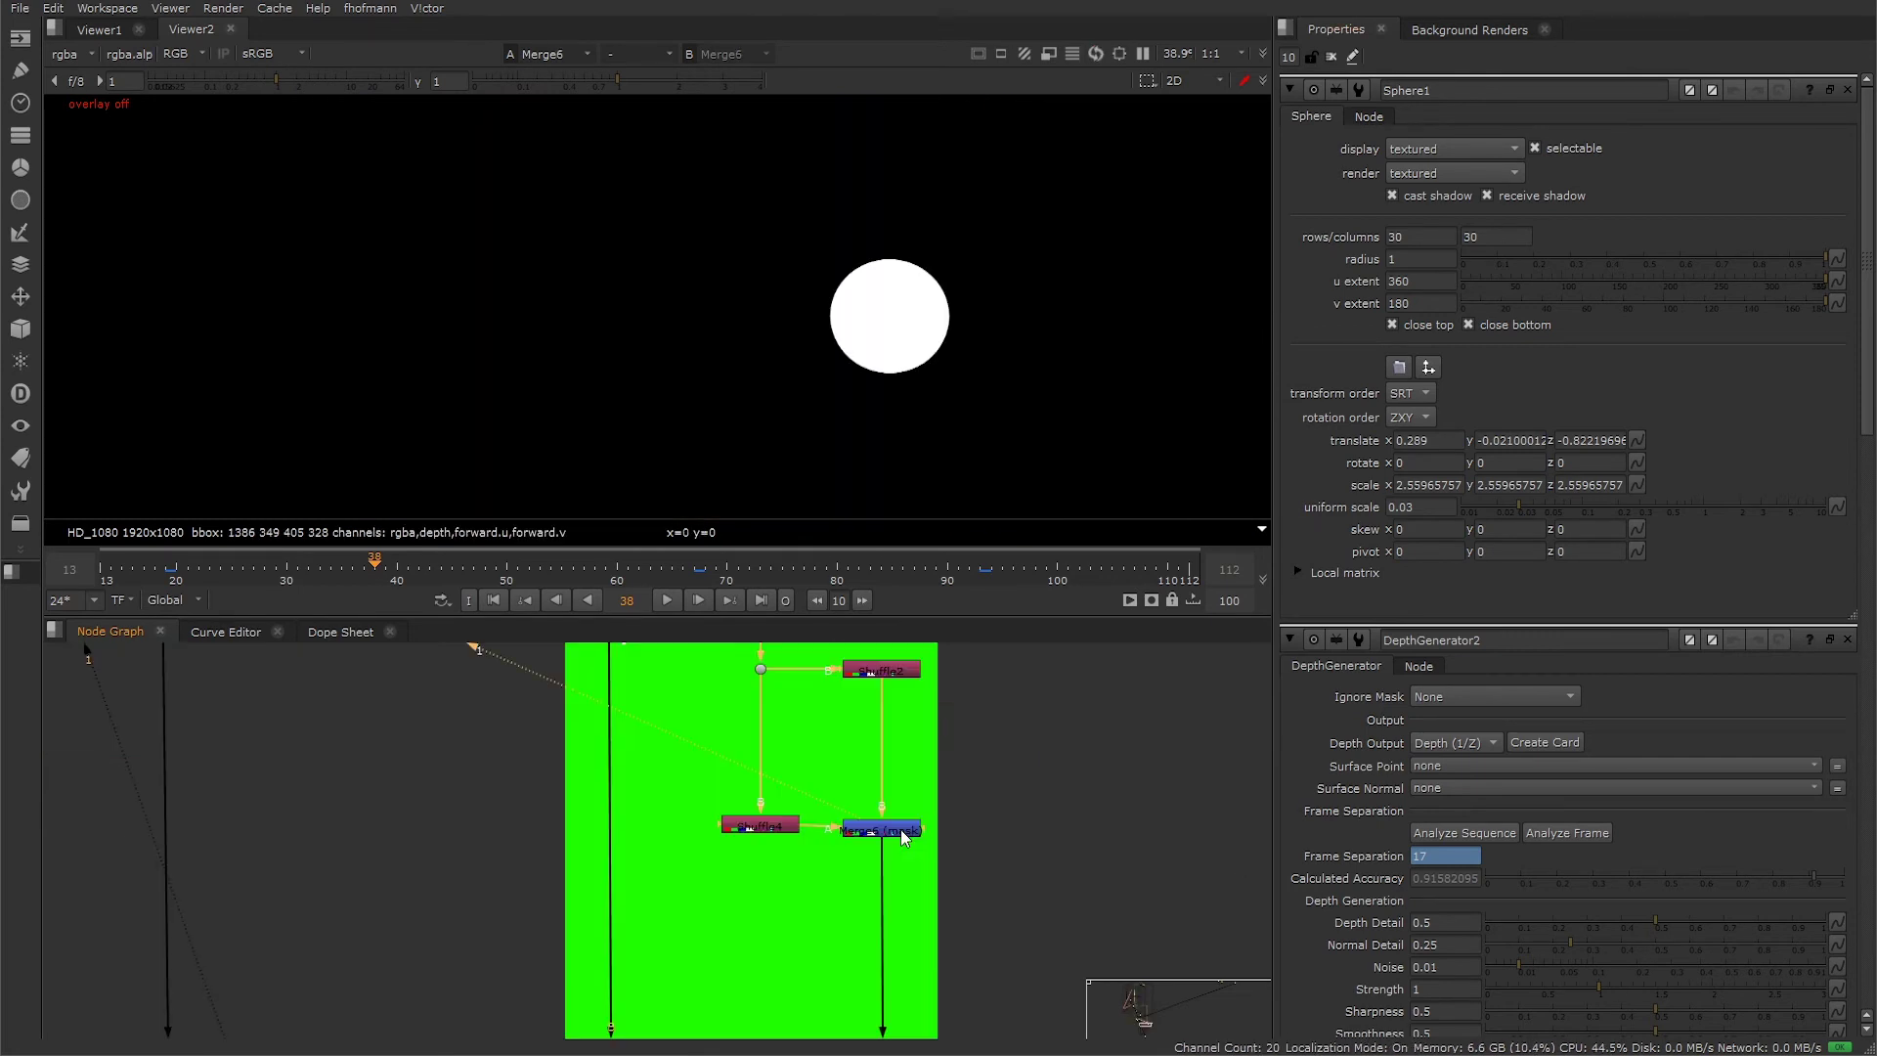
- View Merge7's output in the Depth backdrop
scroll(960, 847, "down", 5)
left_click_drag(876, 993, 878, 638)
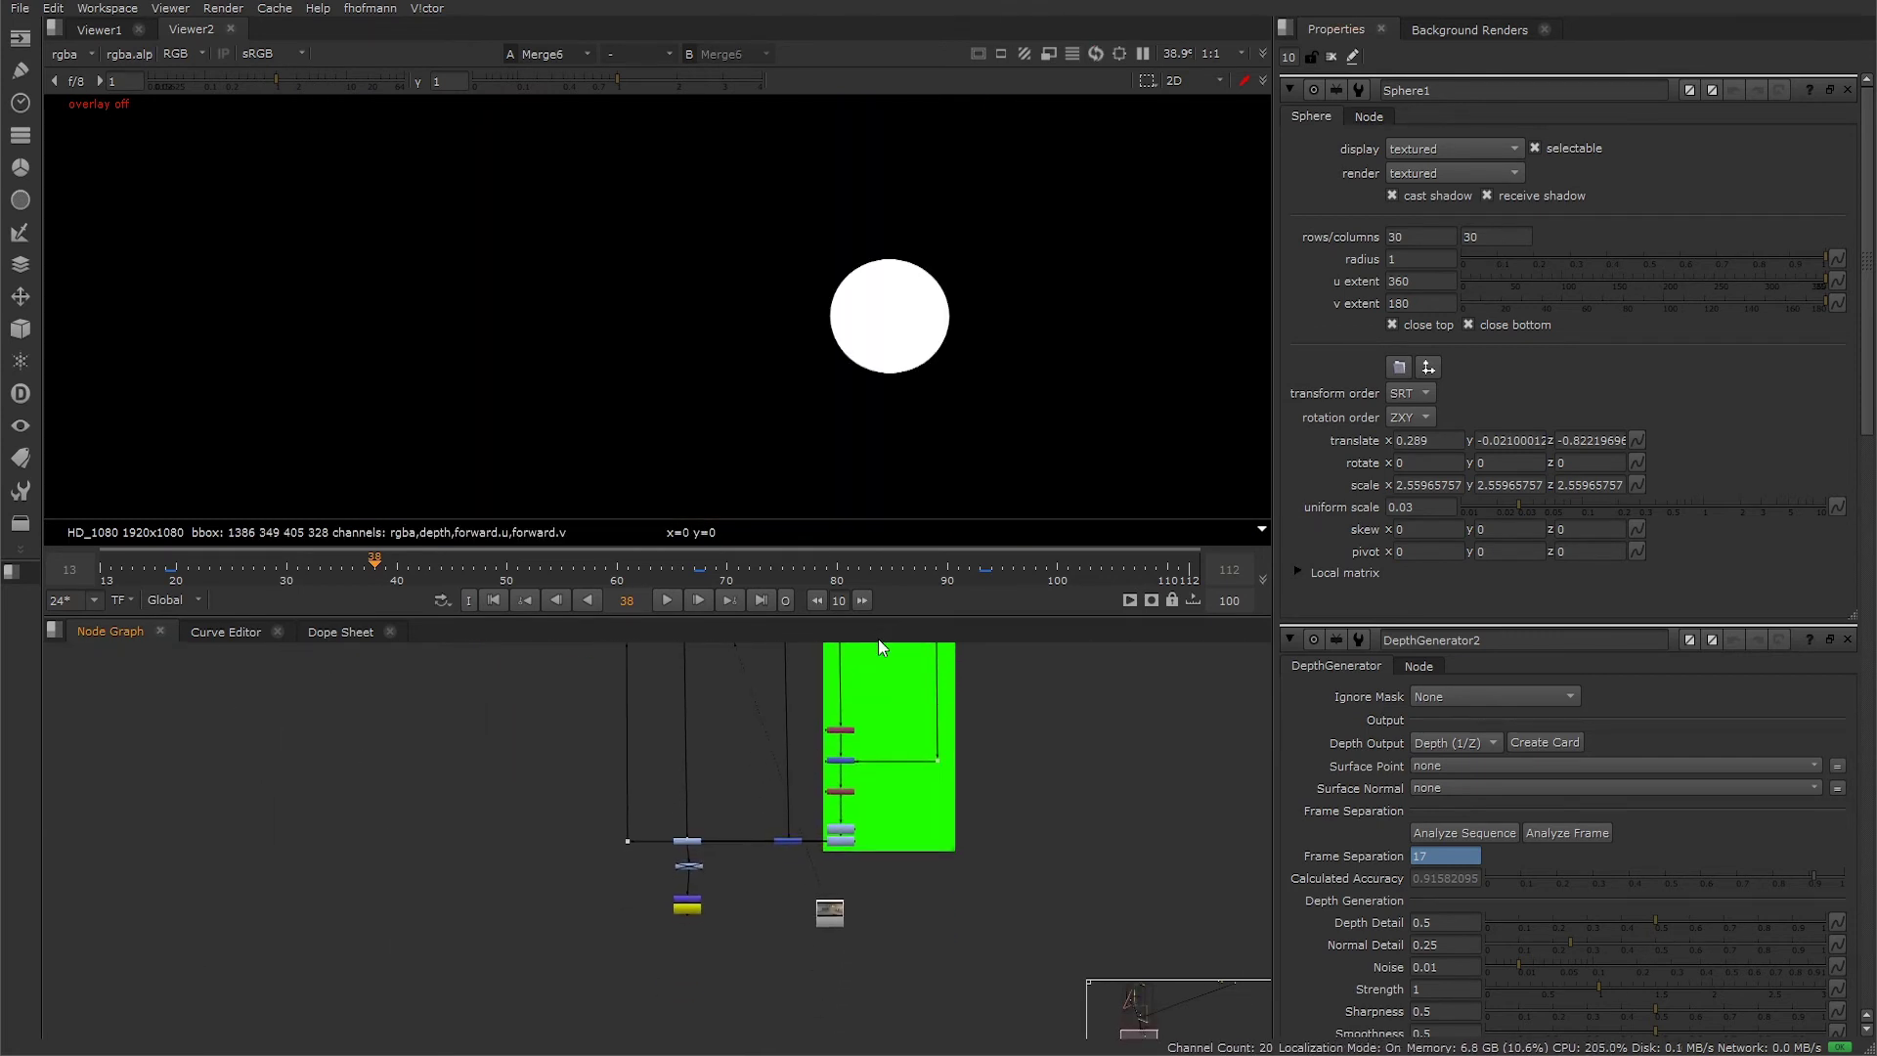
scroll(840, 773, "up", 3)
left_click(839, 769)
key("1")
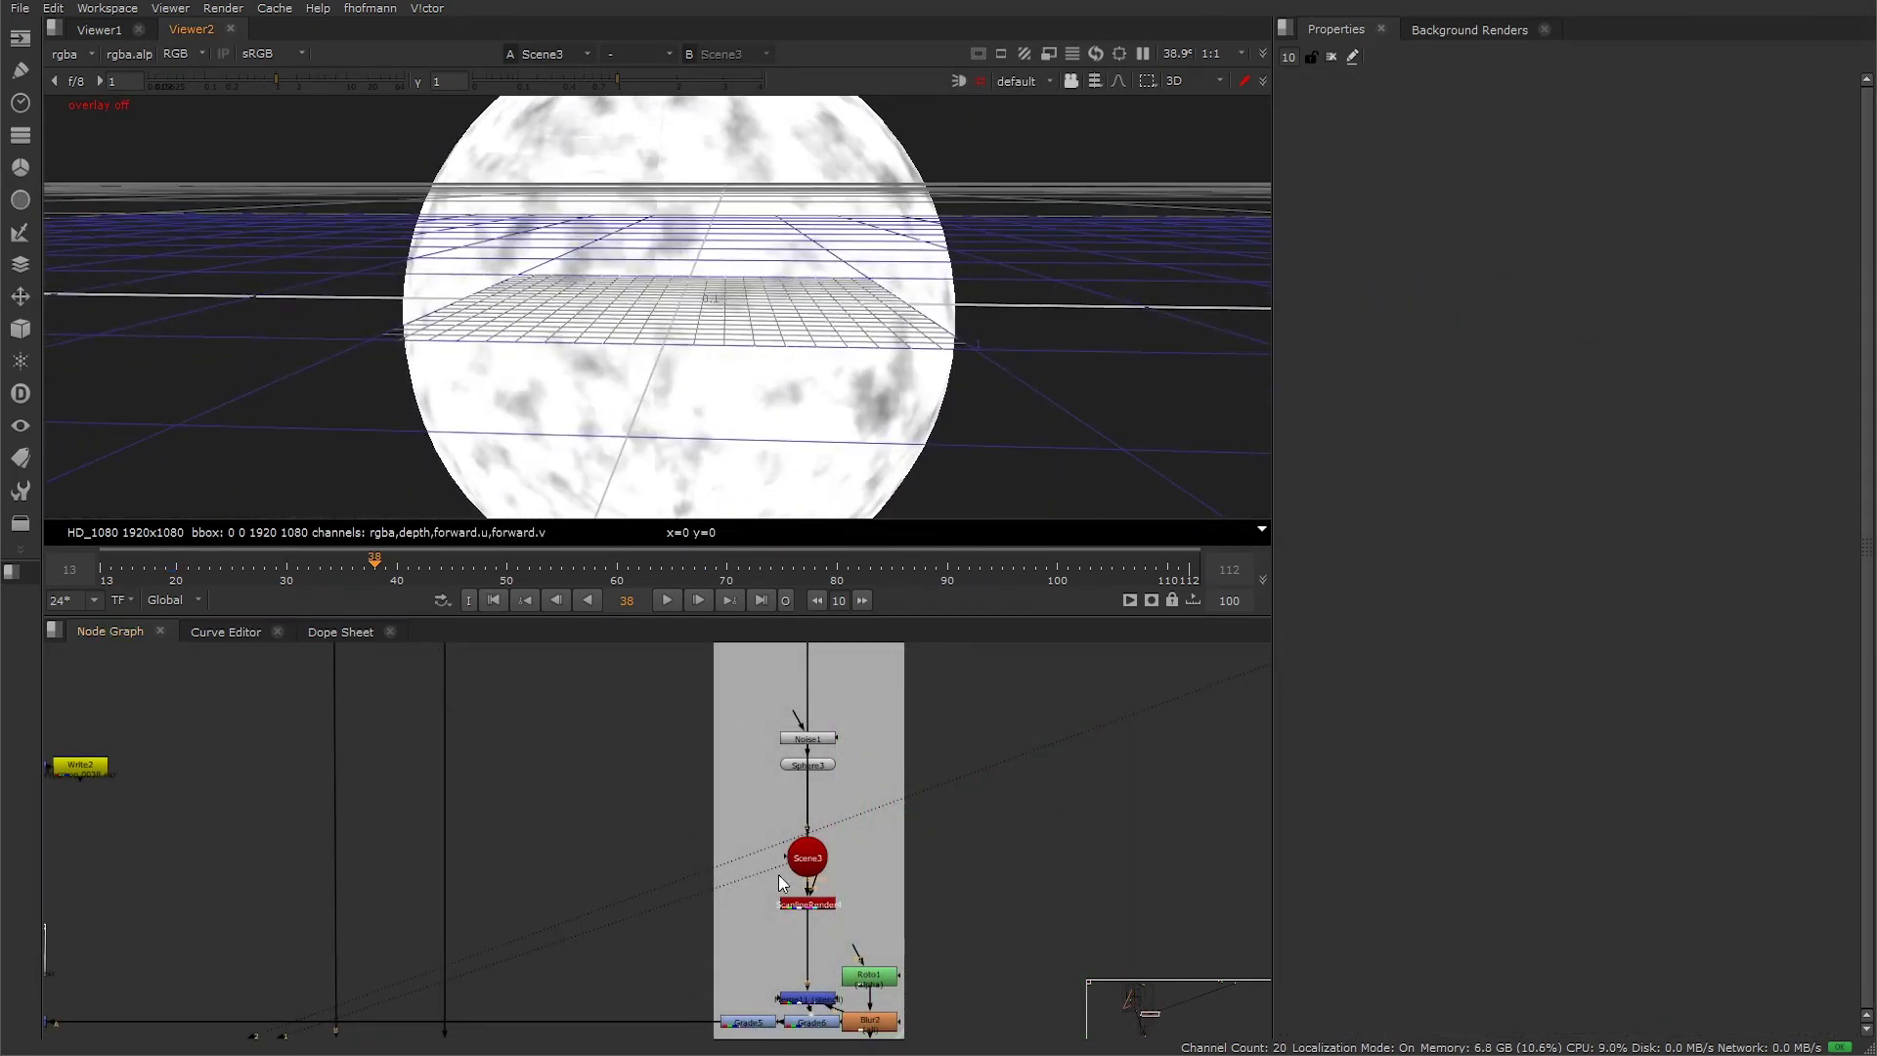
- View the inverted depth from Invert1, then the Merge9 fogged composite
left_click_drag(788, 927, 847, 778)
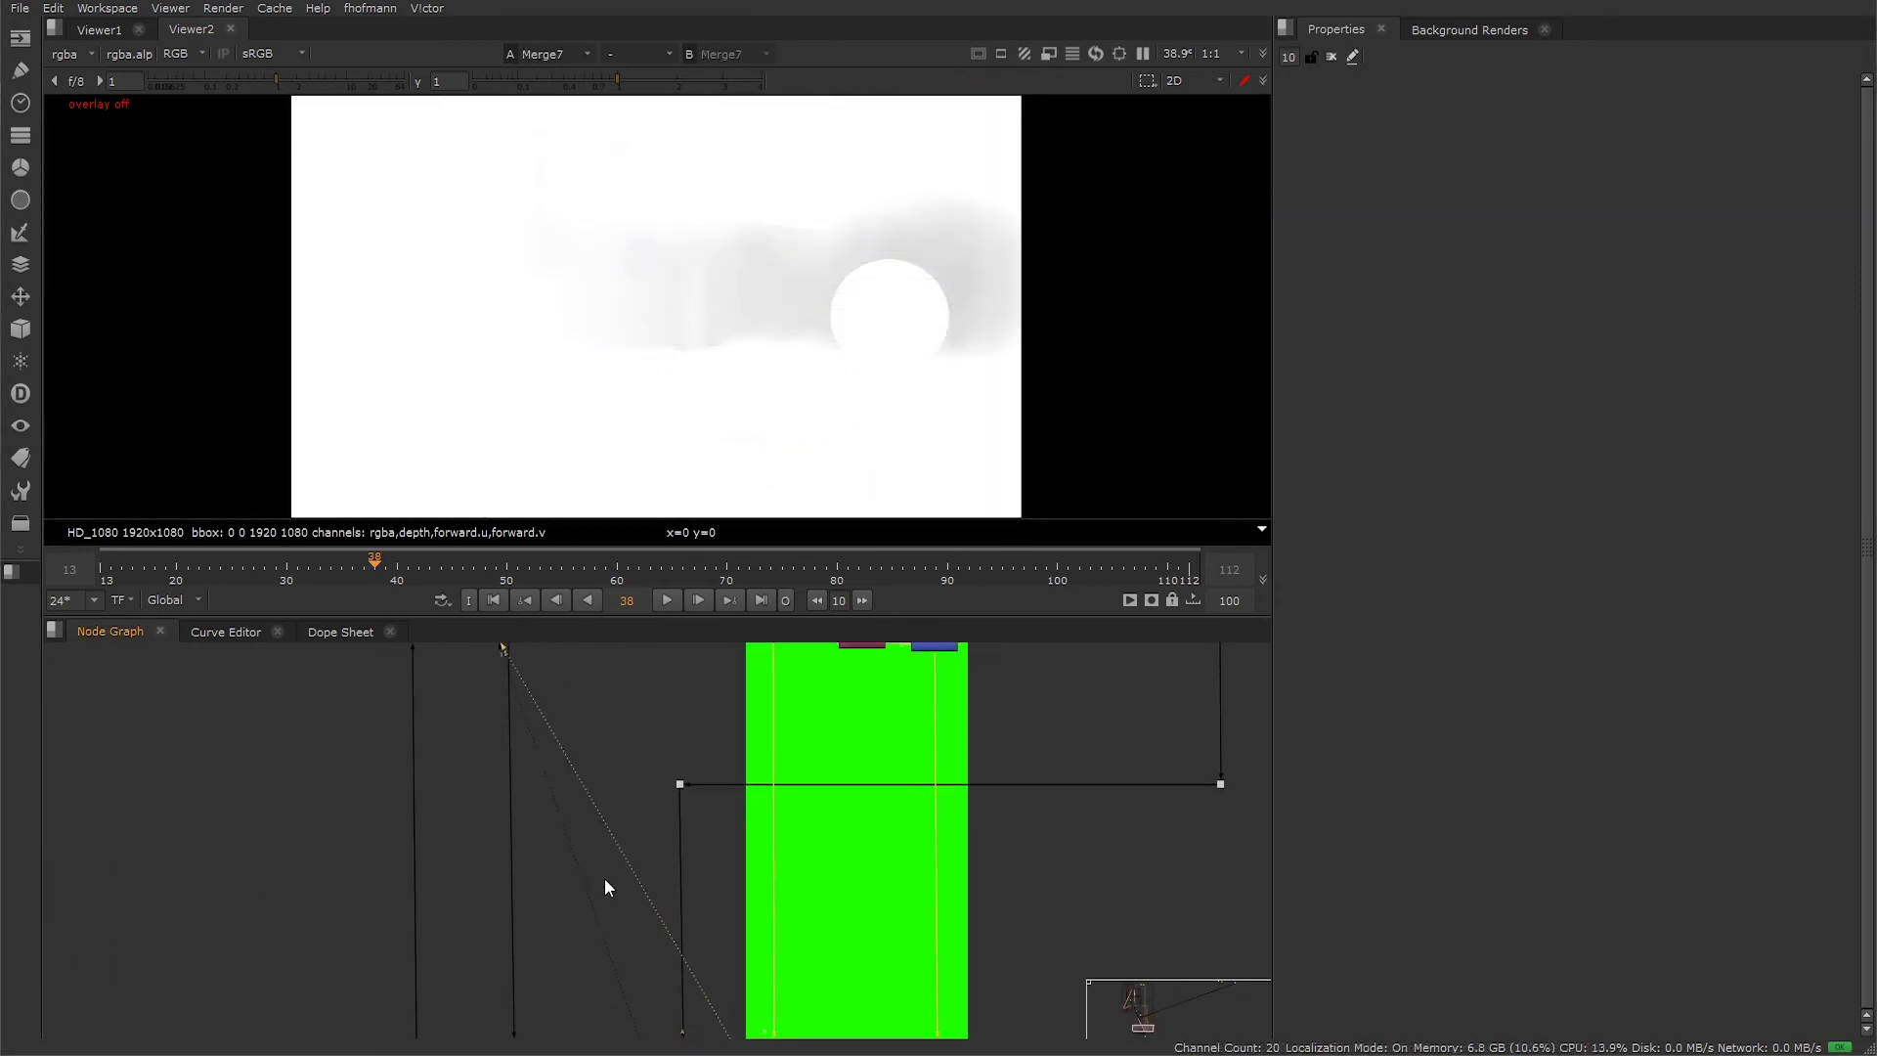
left_click_drag(604, 878, 649, 347)
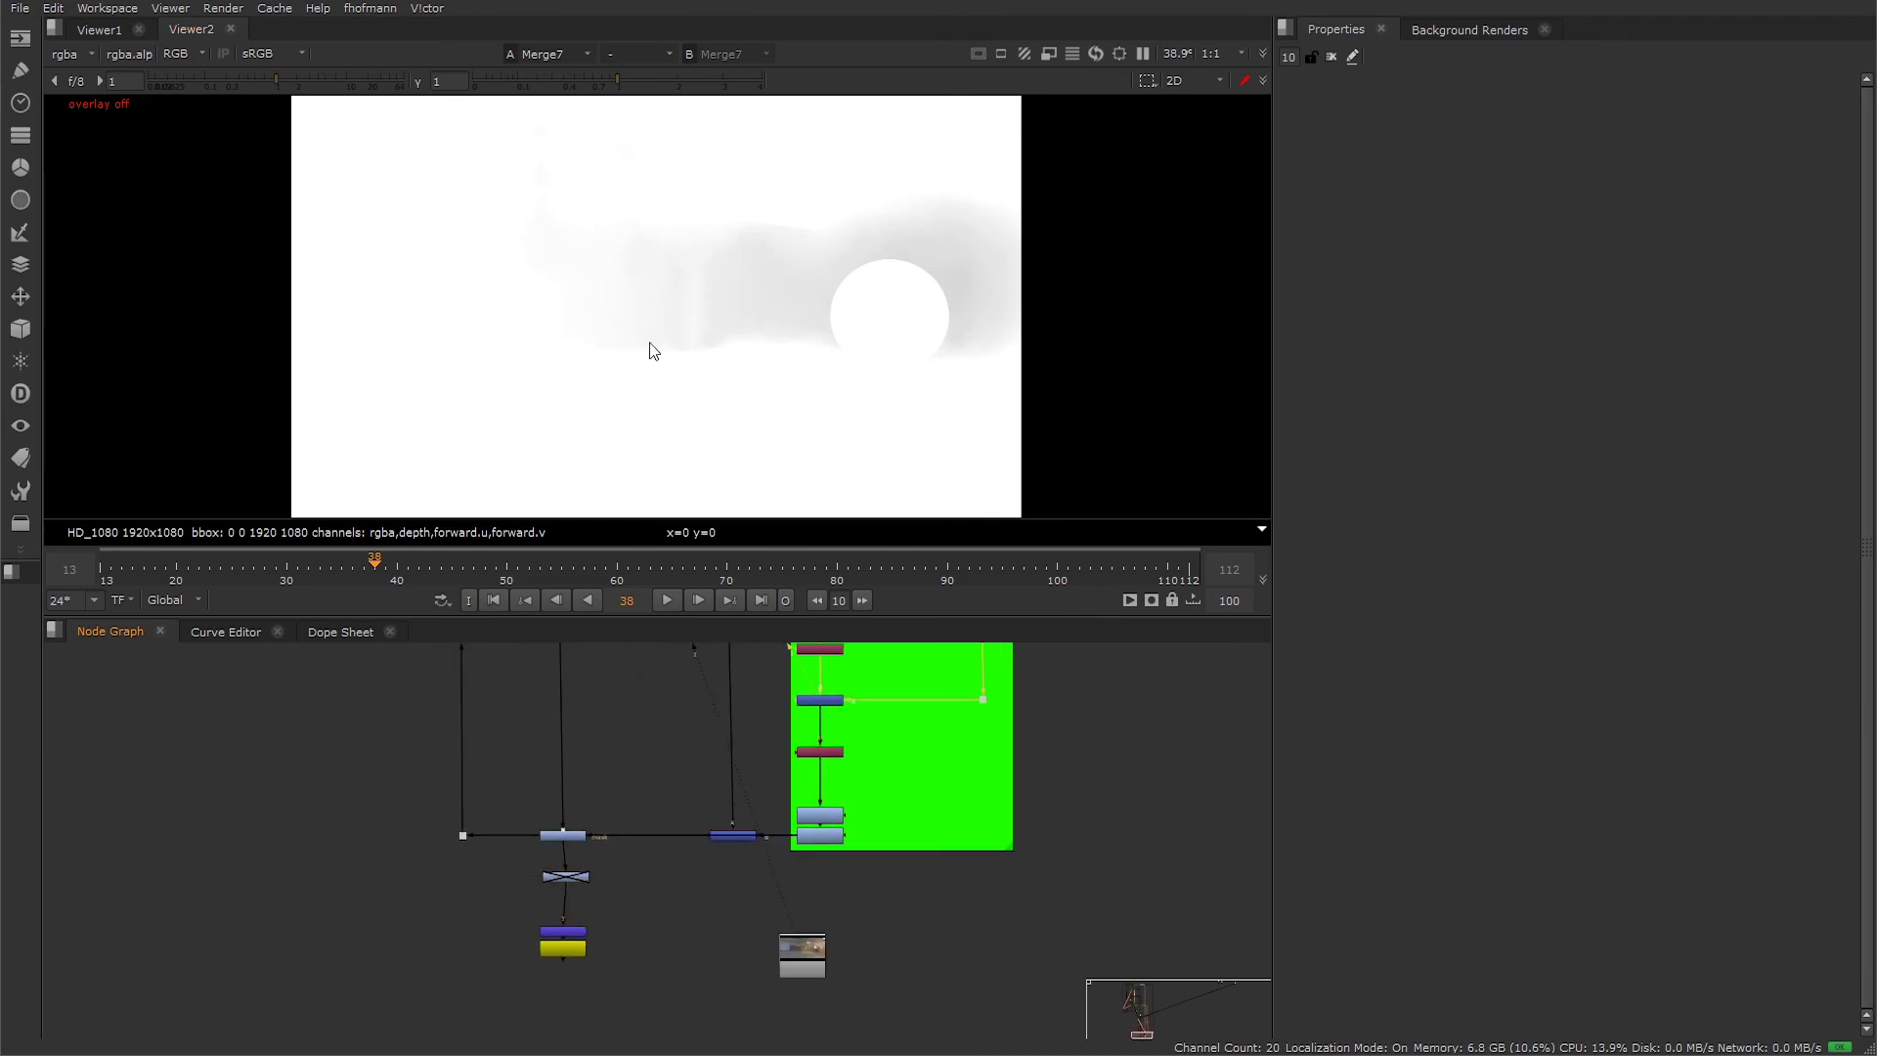
left_click(819, 835)
key("1")
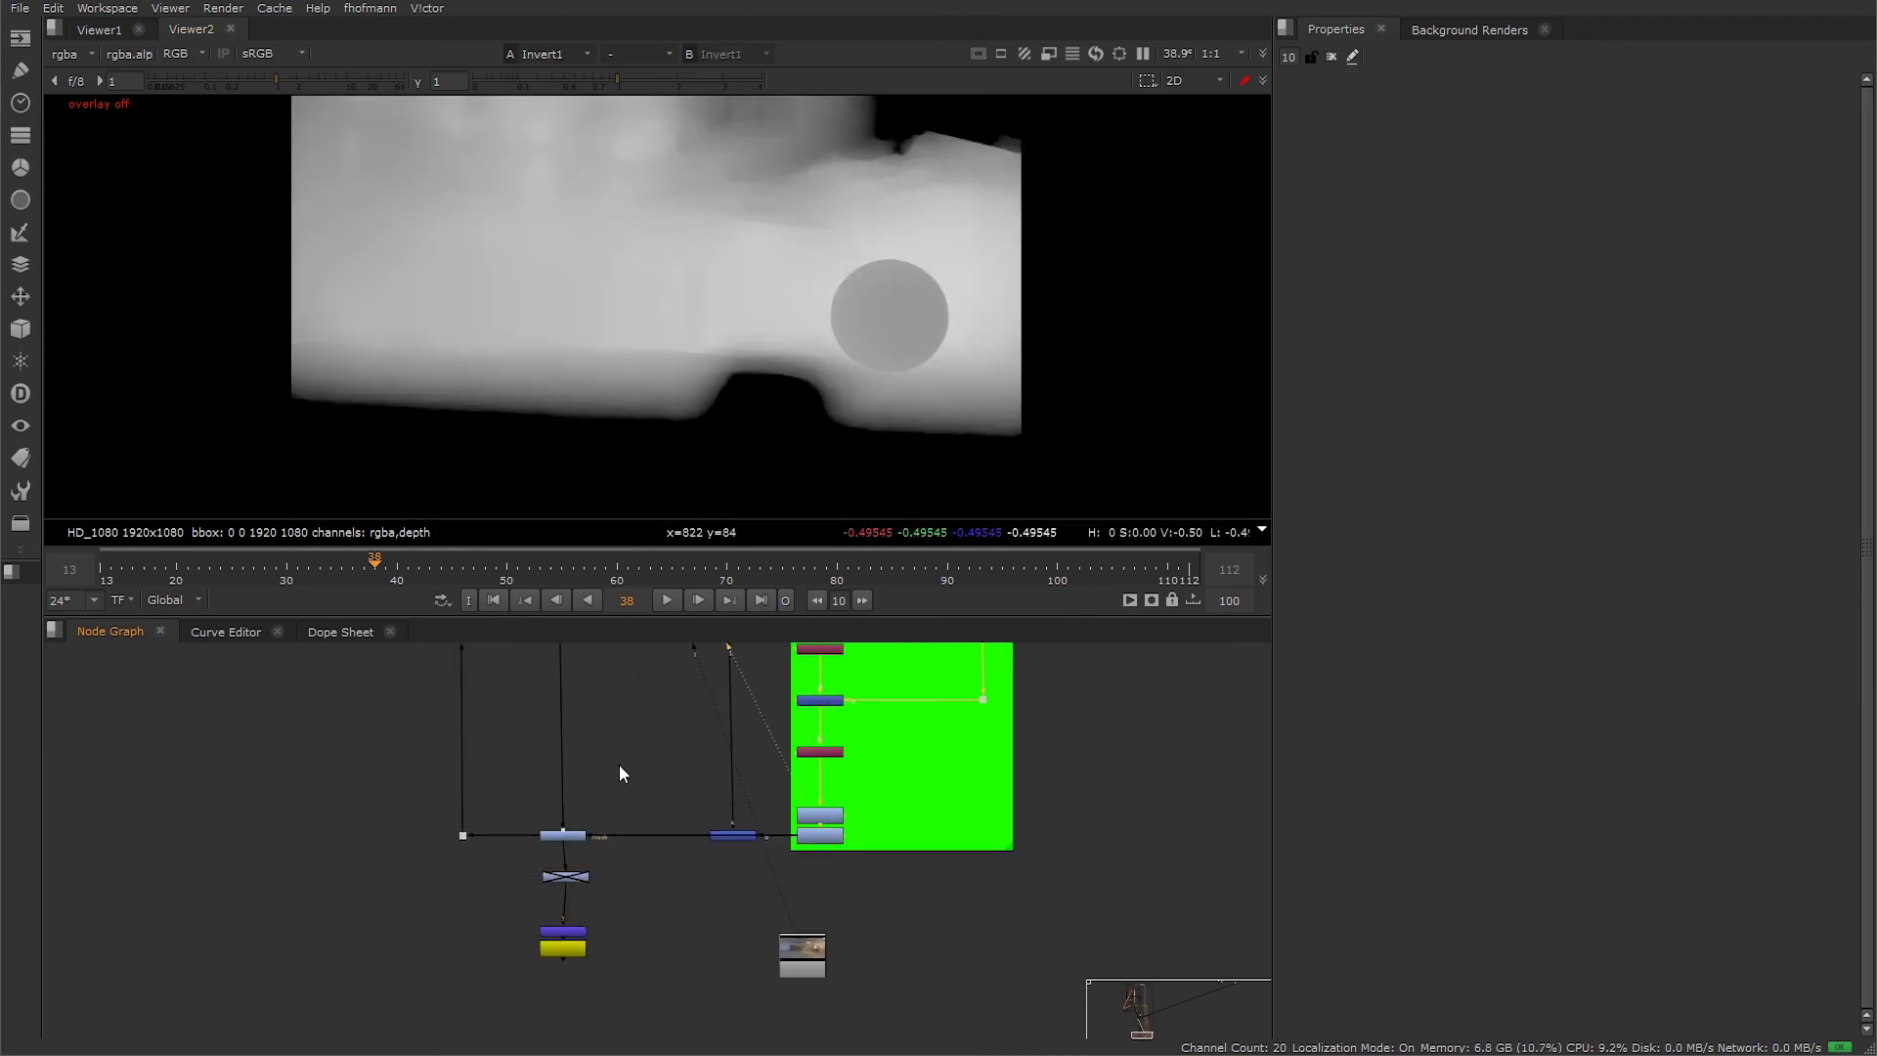
left_click_drag(619, 764, 641, 972)
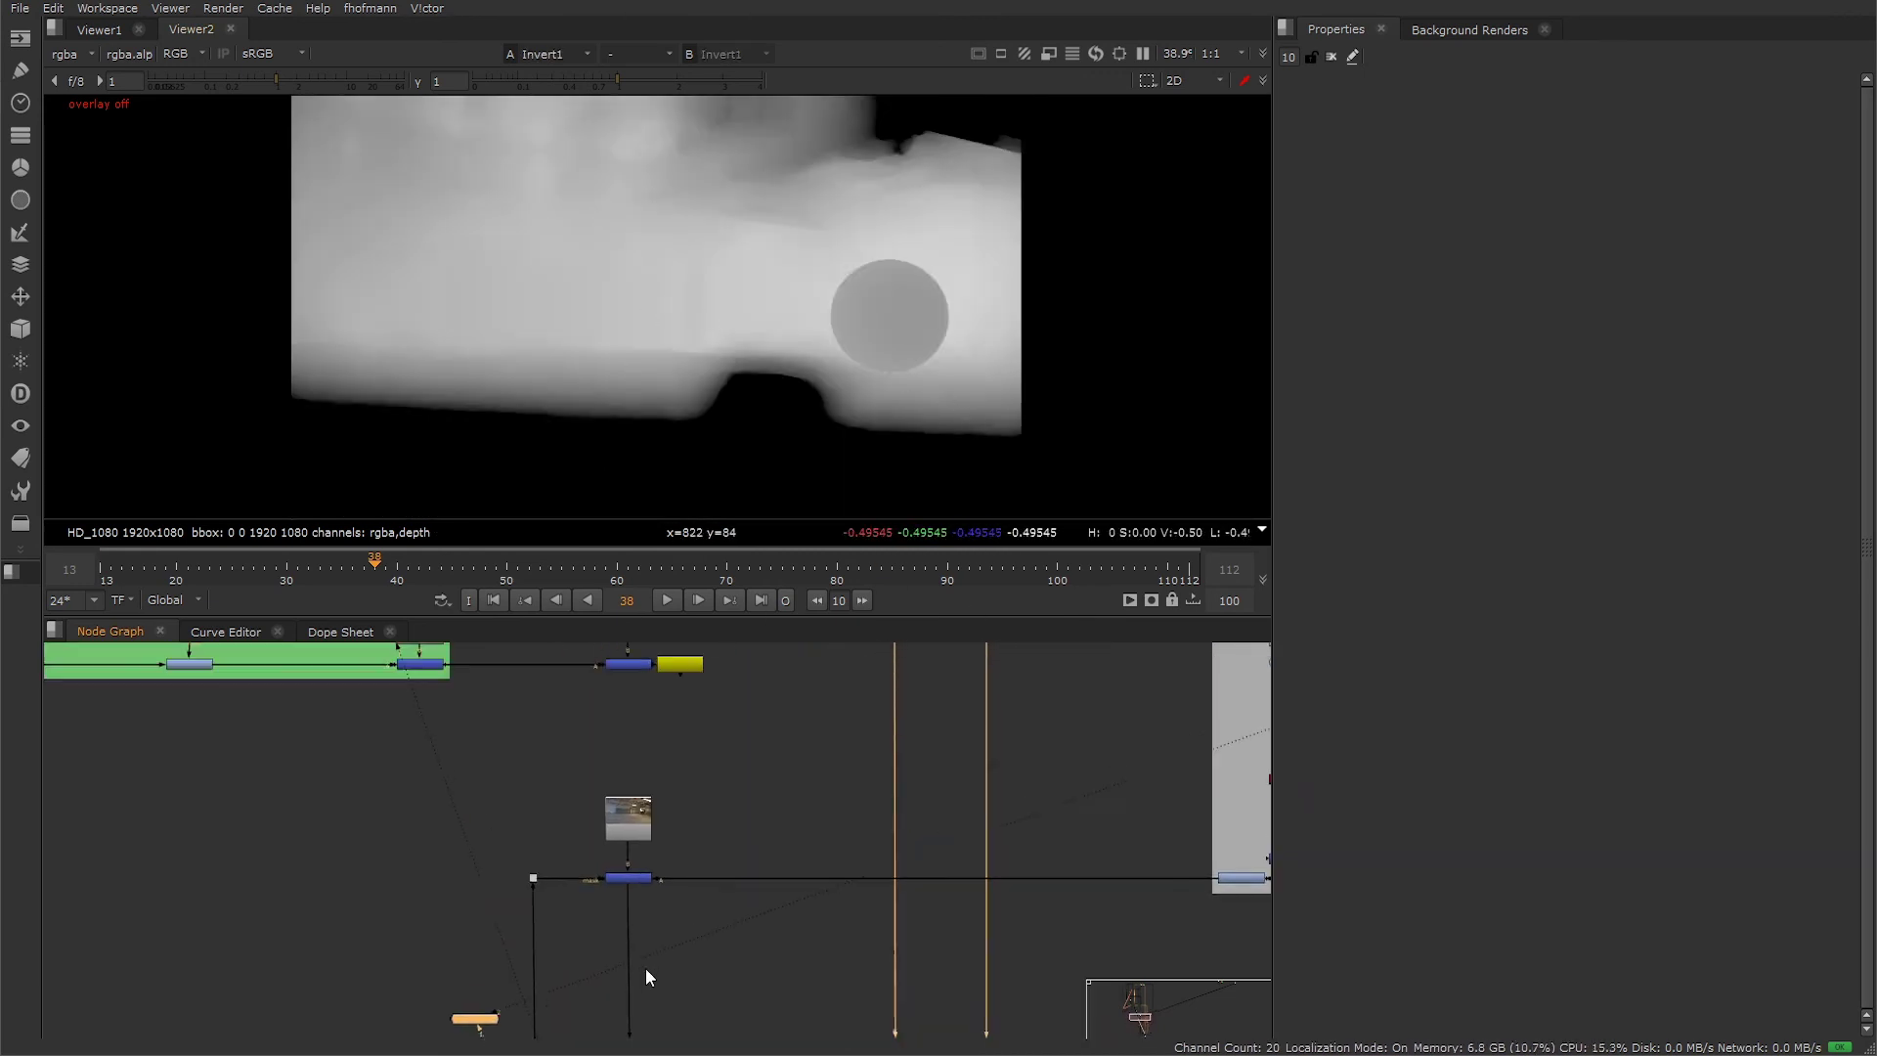
left_click(642, 899)
key("1")
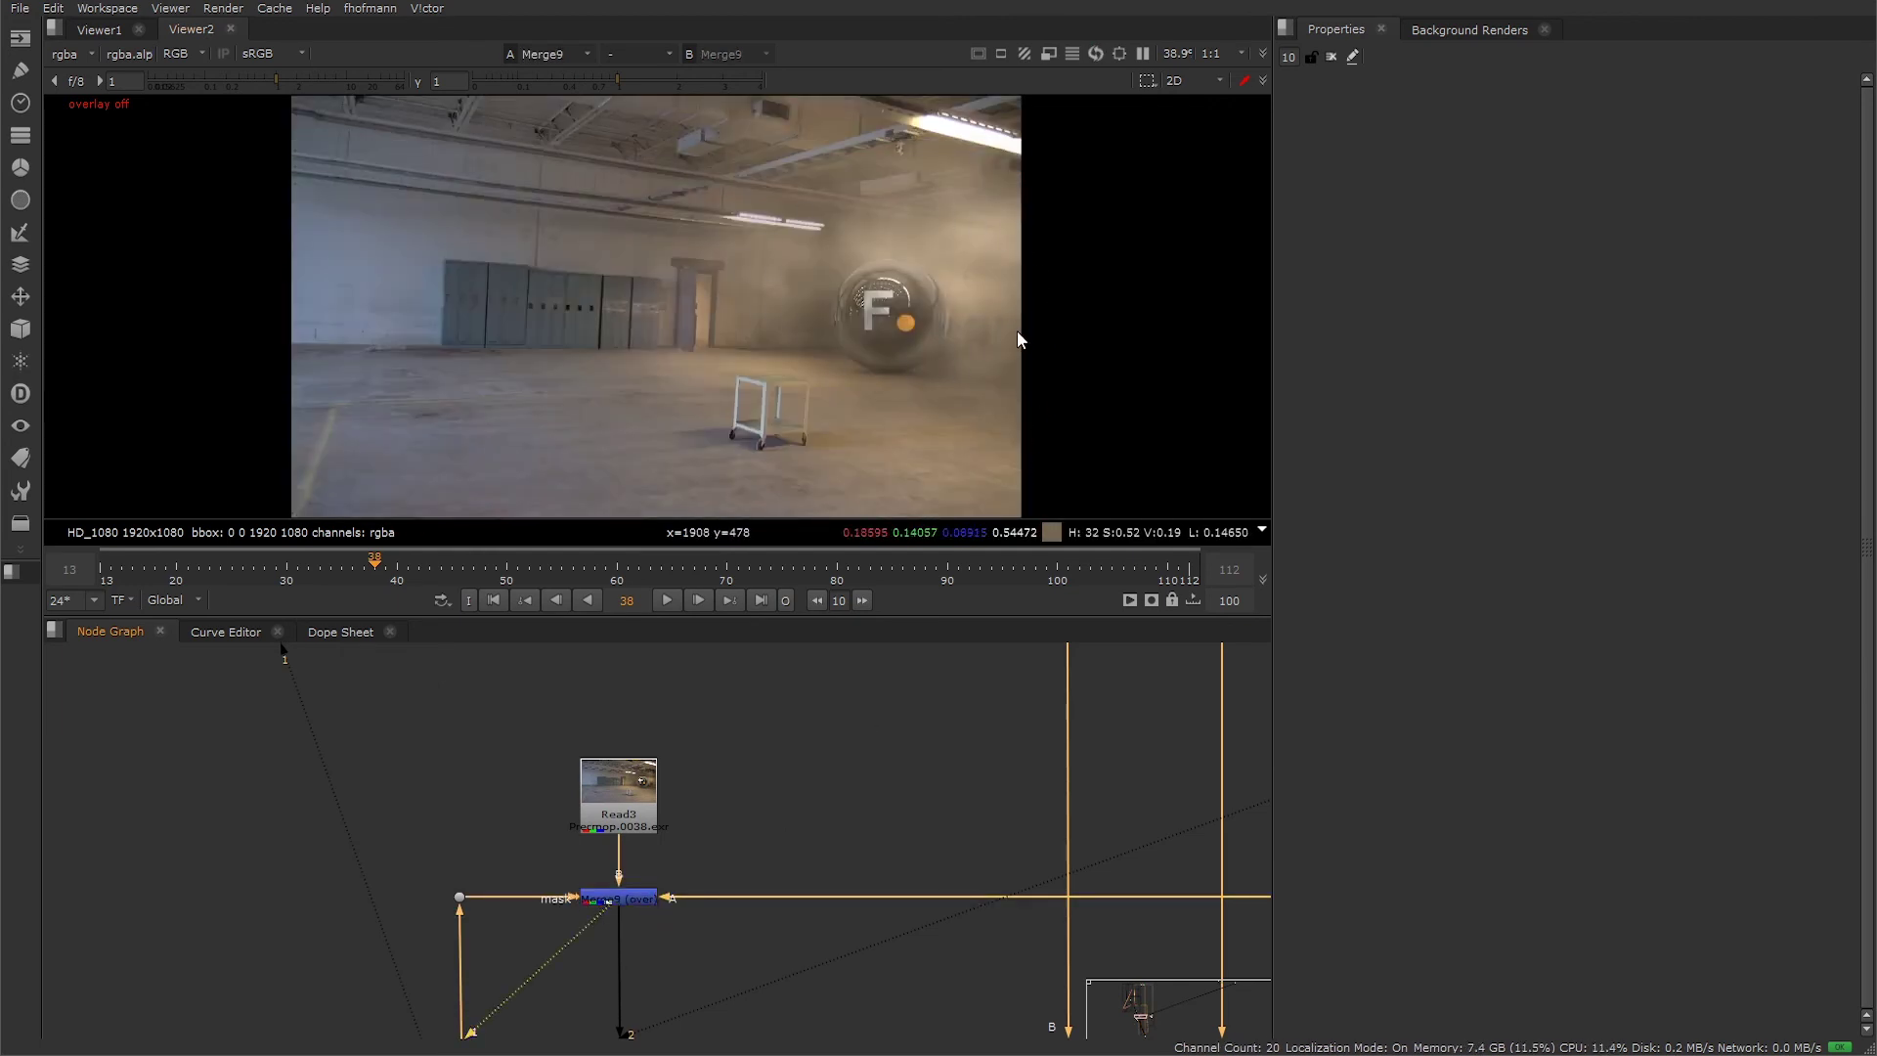
- Open Grade1's settings and view its output
left_click_drag(818, 814, 675, 531)
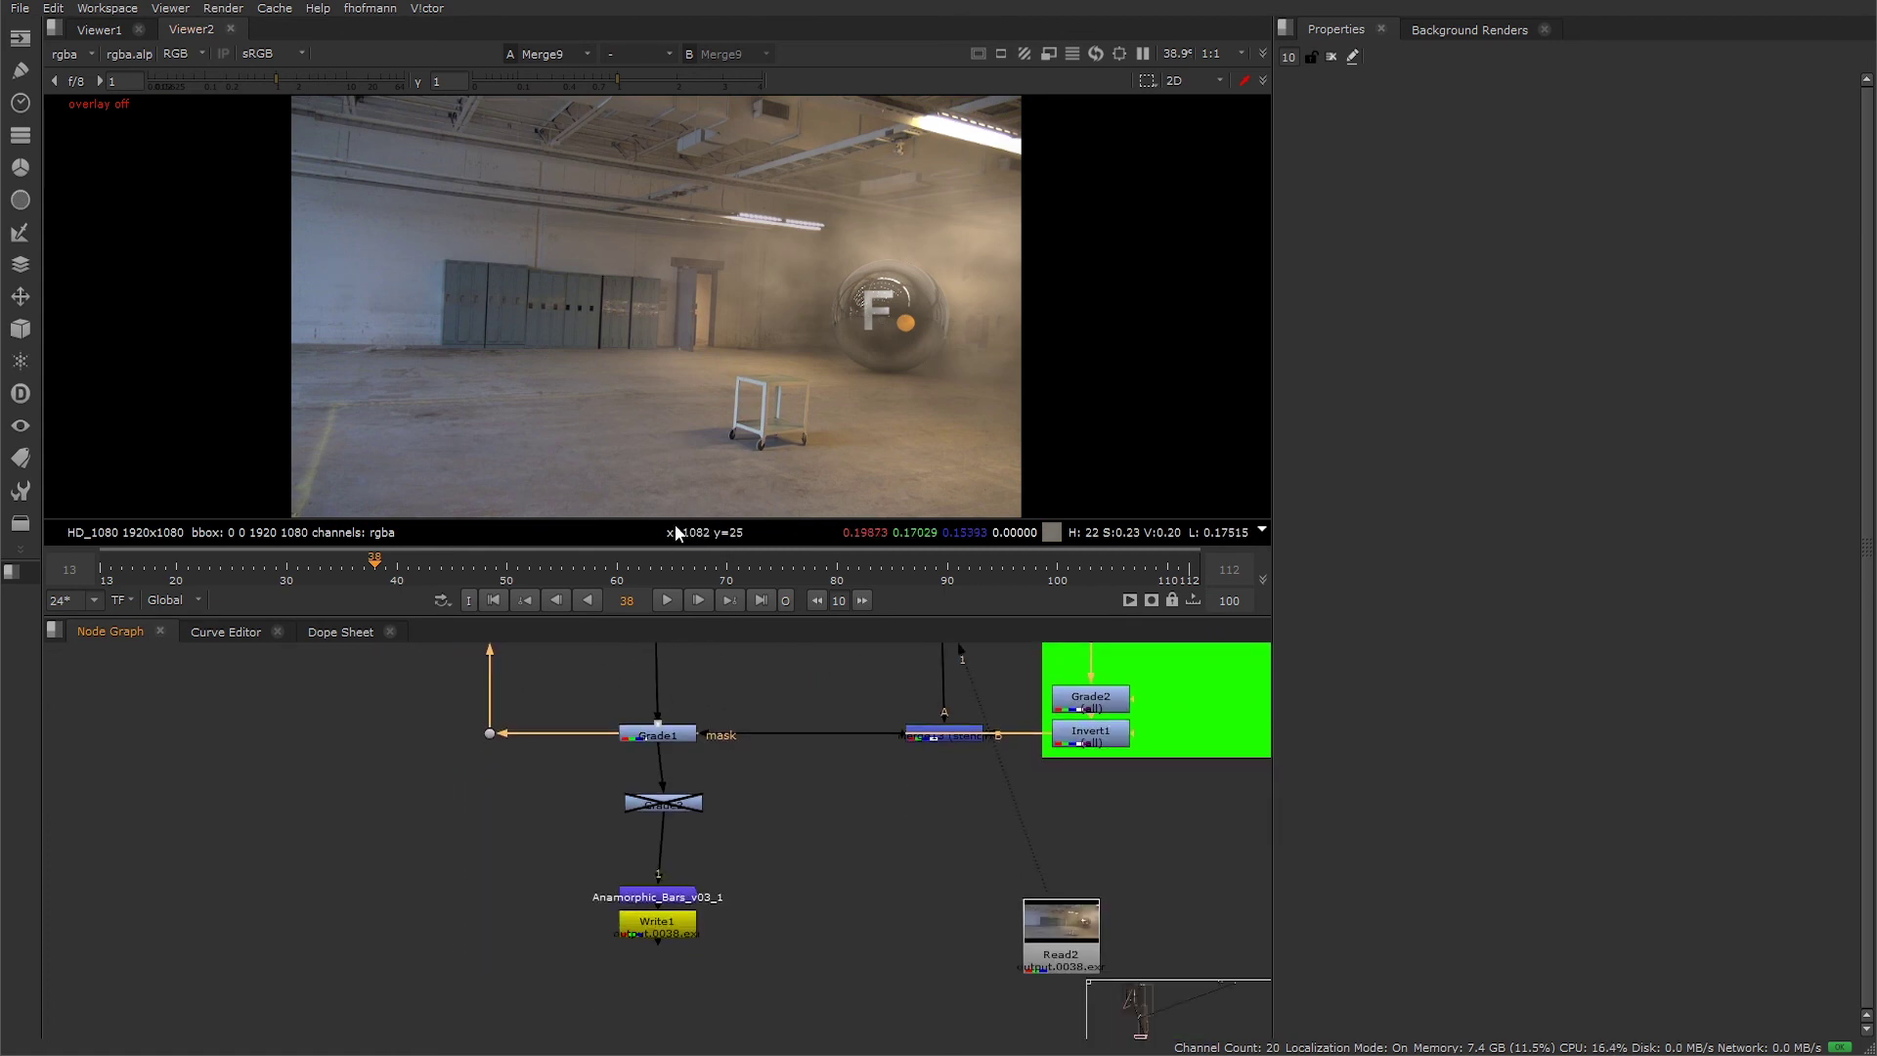
double_click(672, 737)
key("1")
scroll(924, 291, "up", 2)
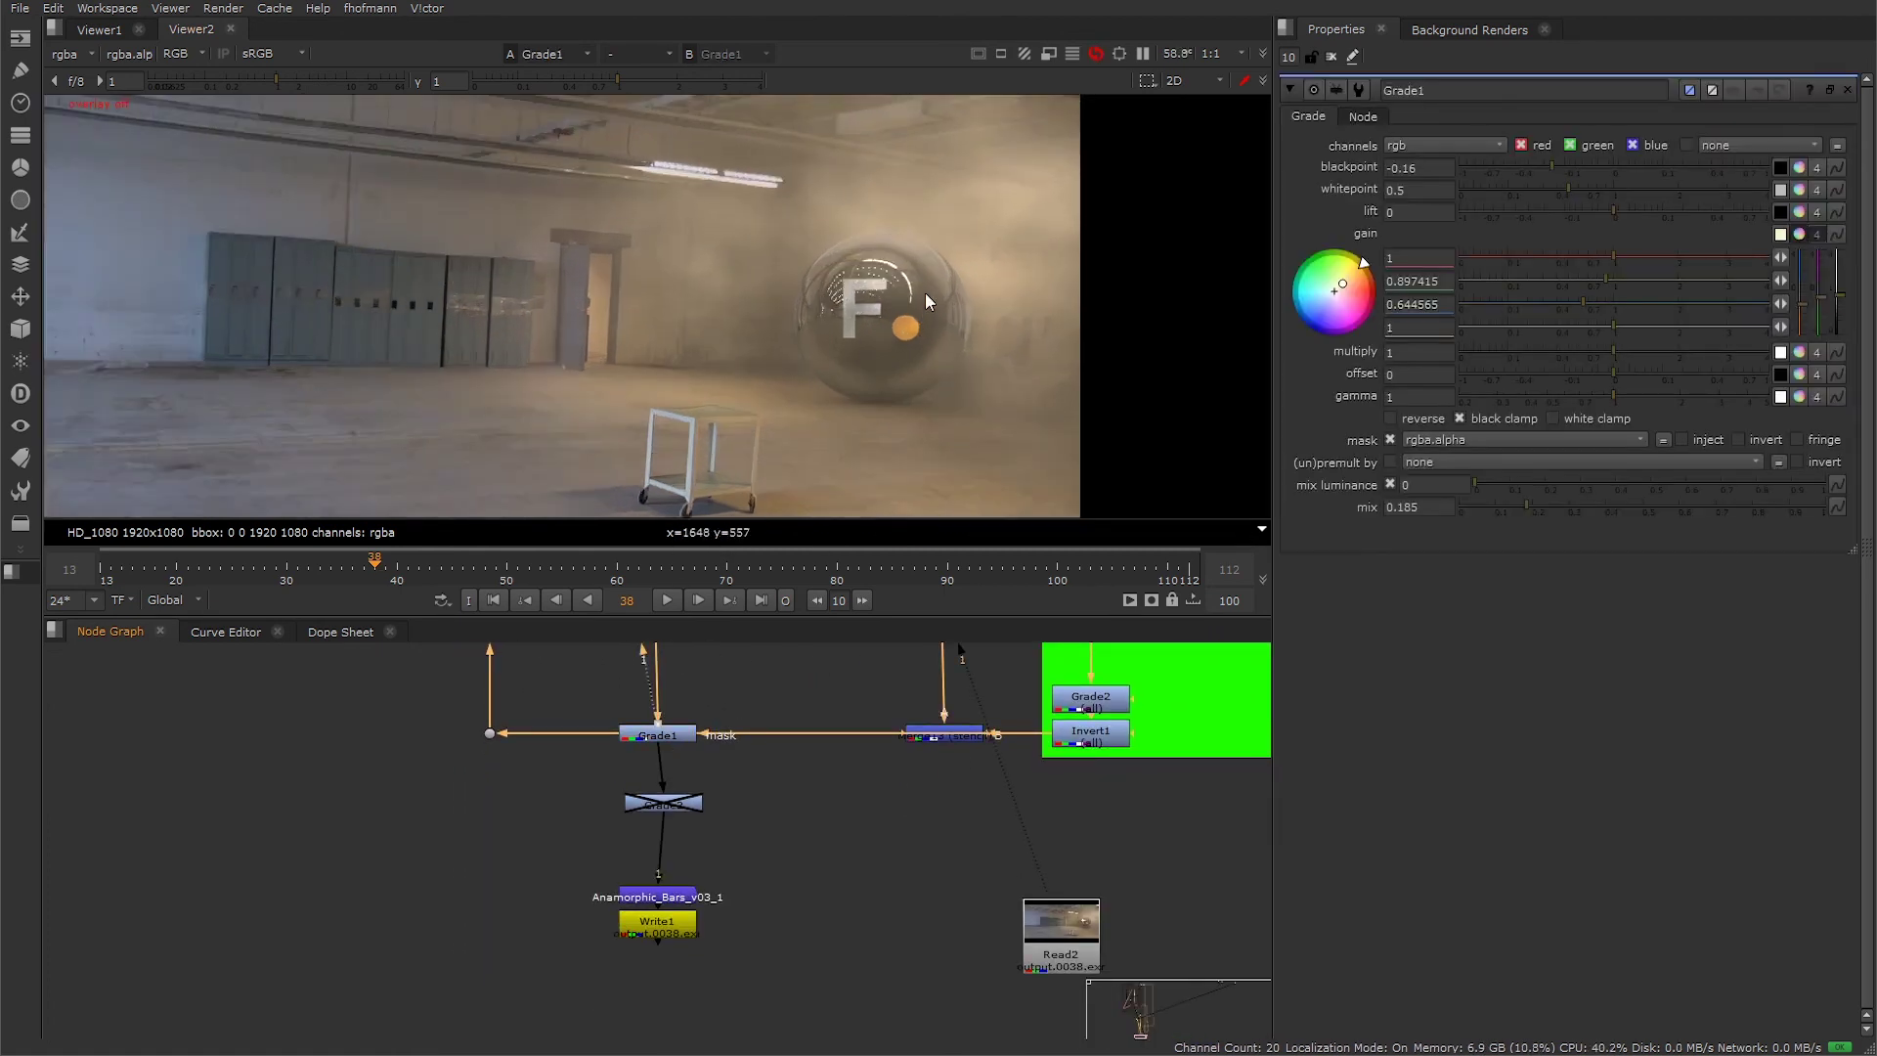
scroll(925, 291, "up", 1)
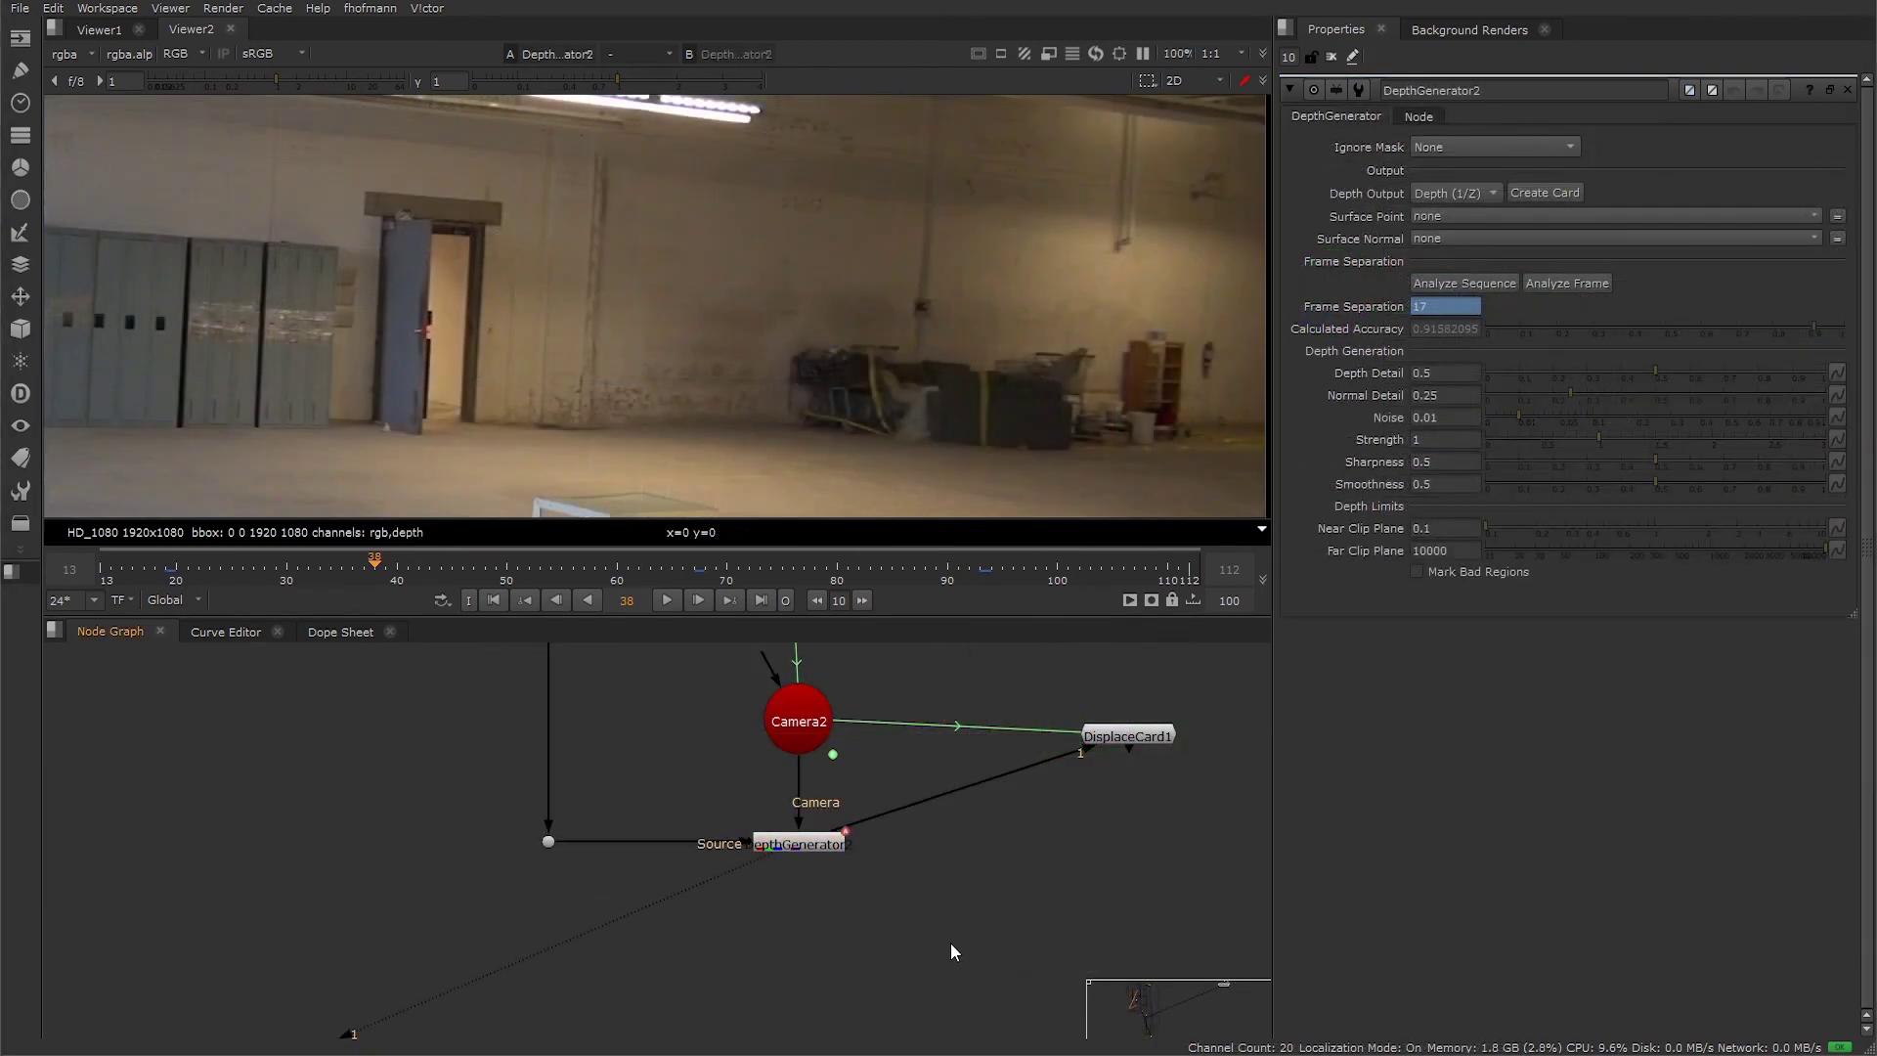
- Send Surface Point to a new Position layer with channels x, y and z
left_click(1476, 216)
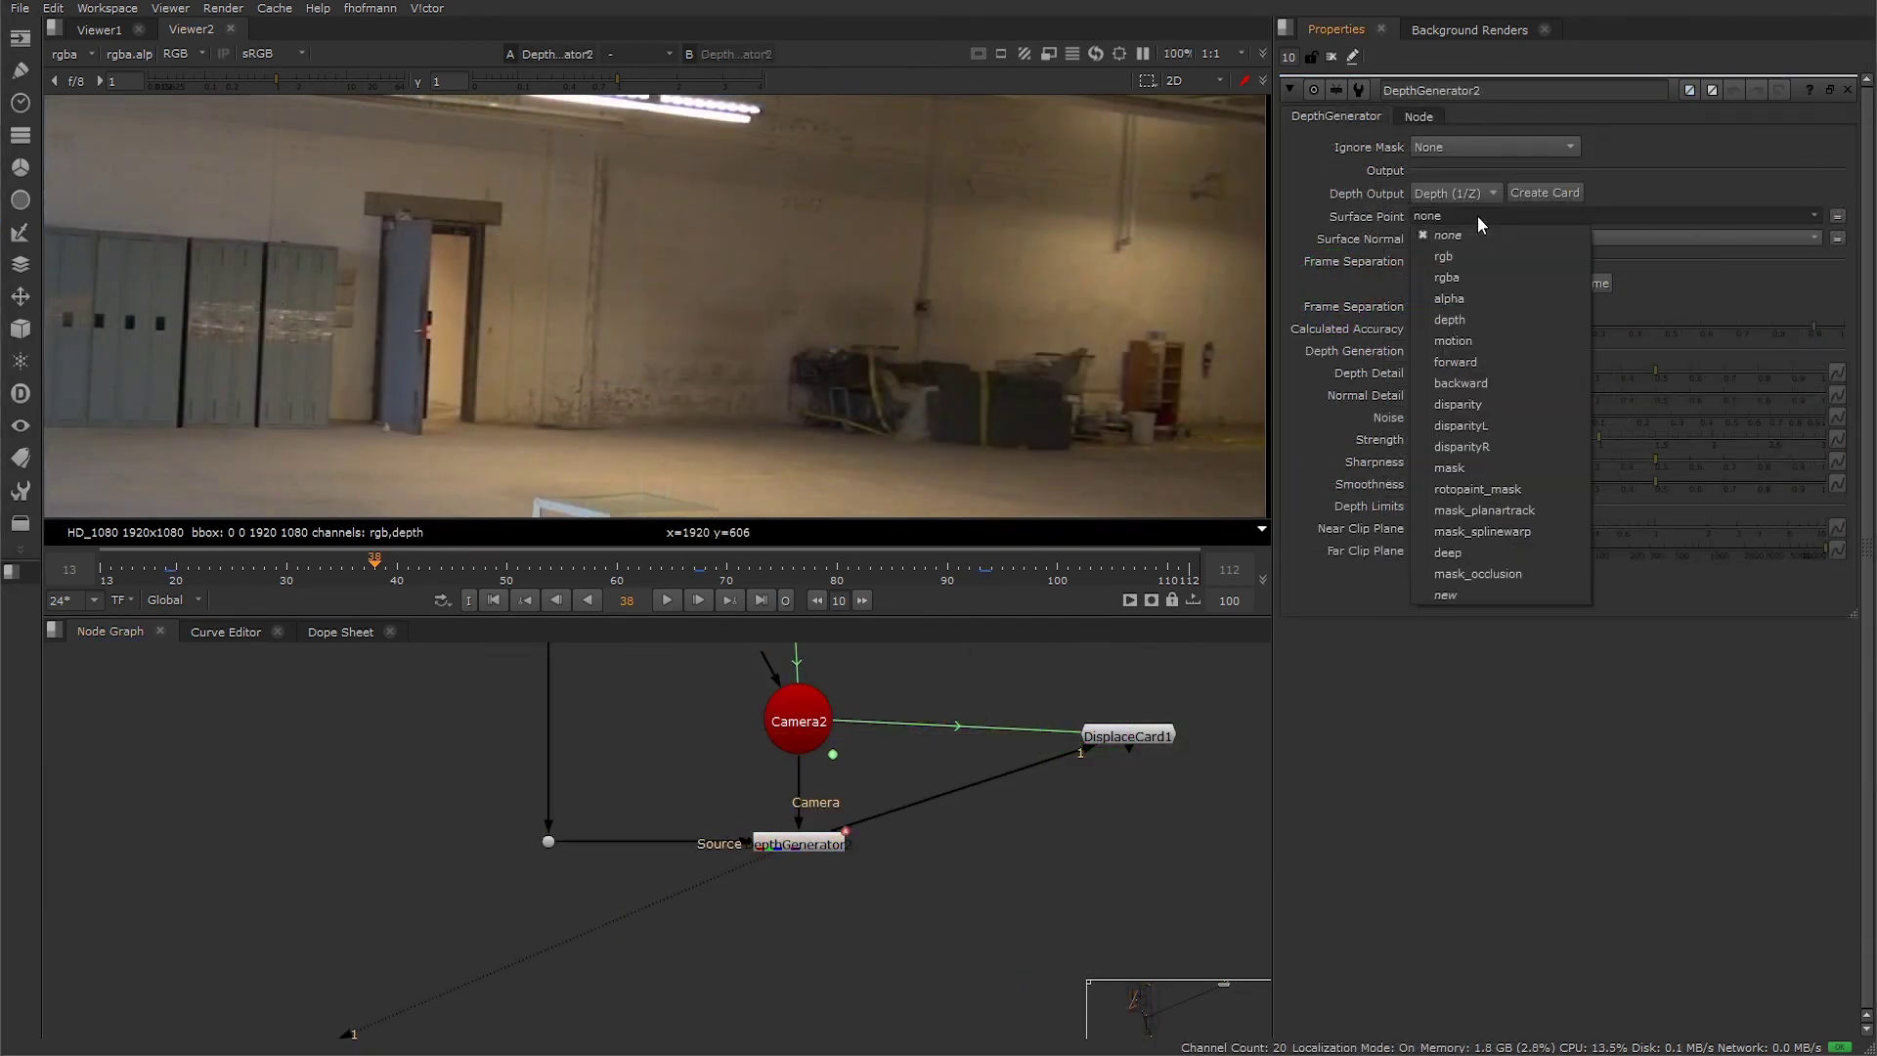
left_click(1457, 596)
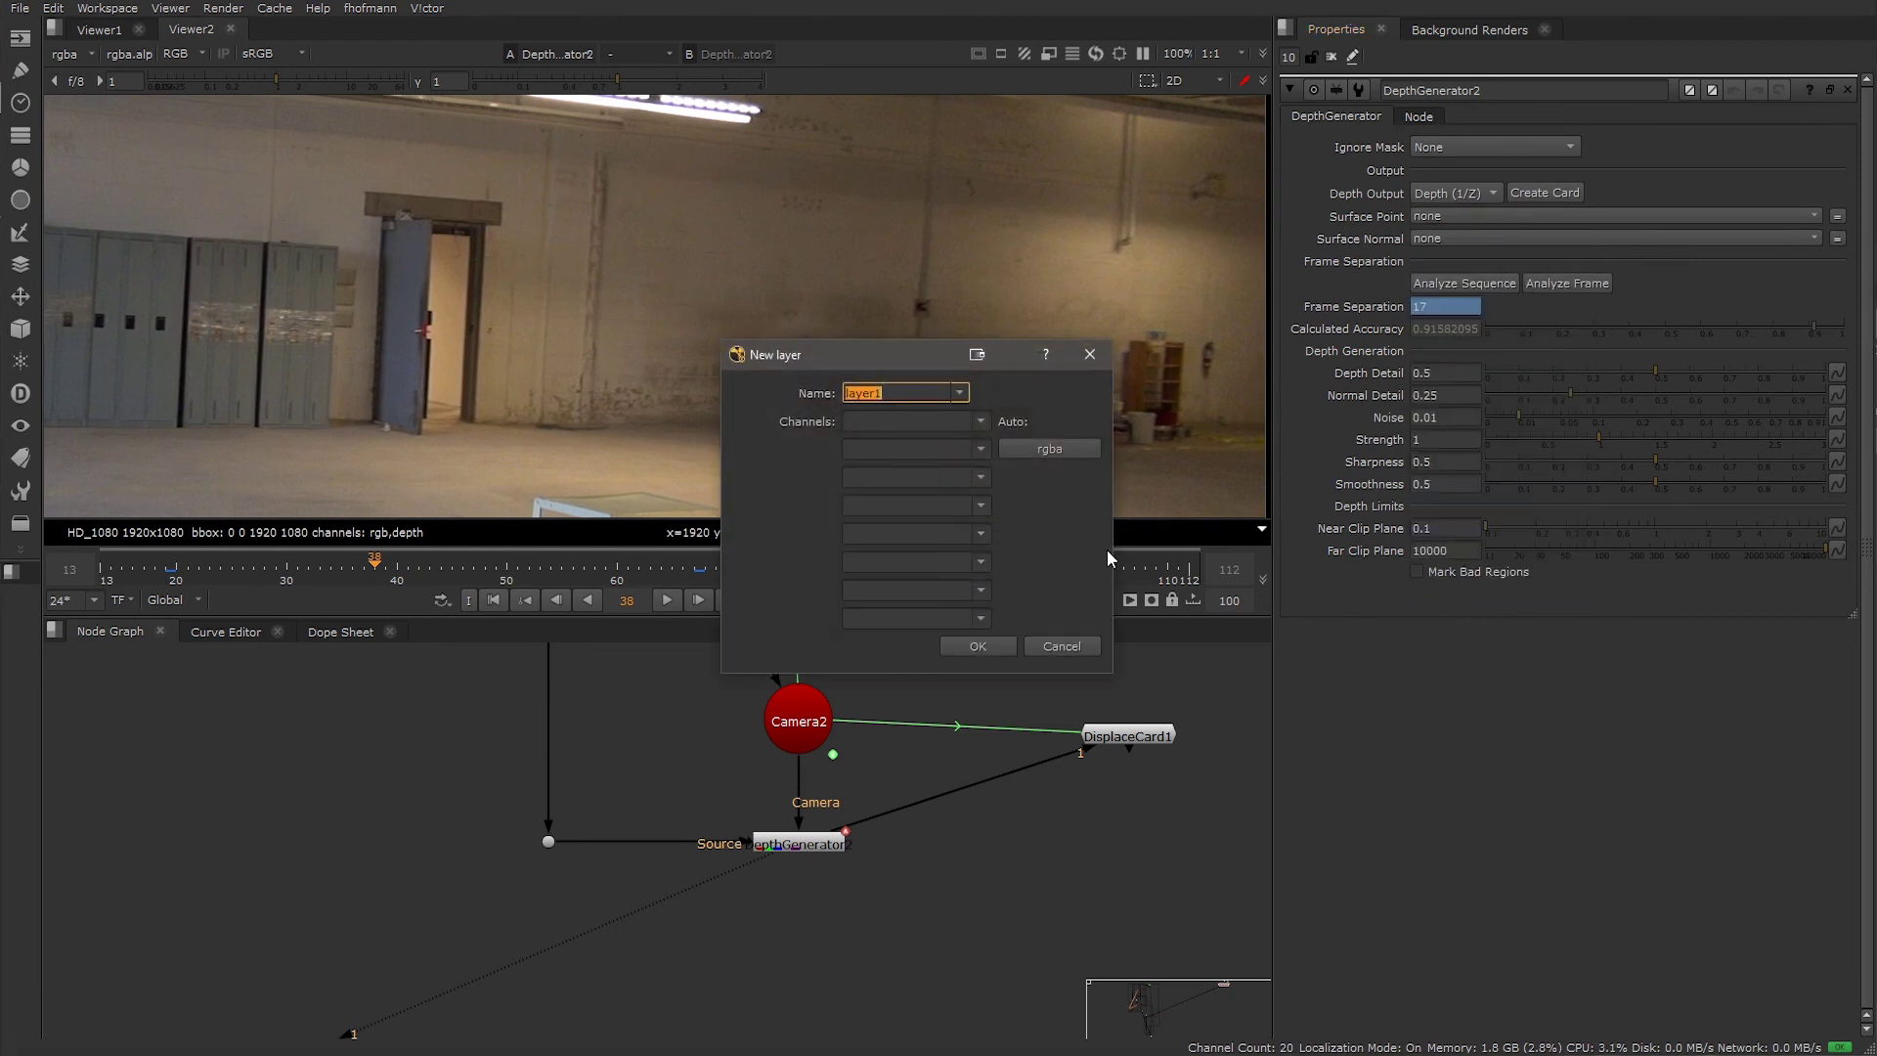
type("Position")
left_click(934, 420)
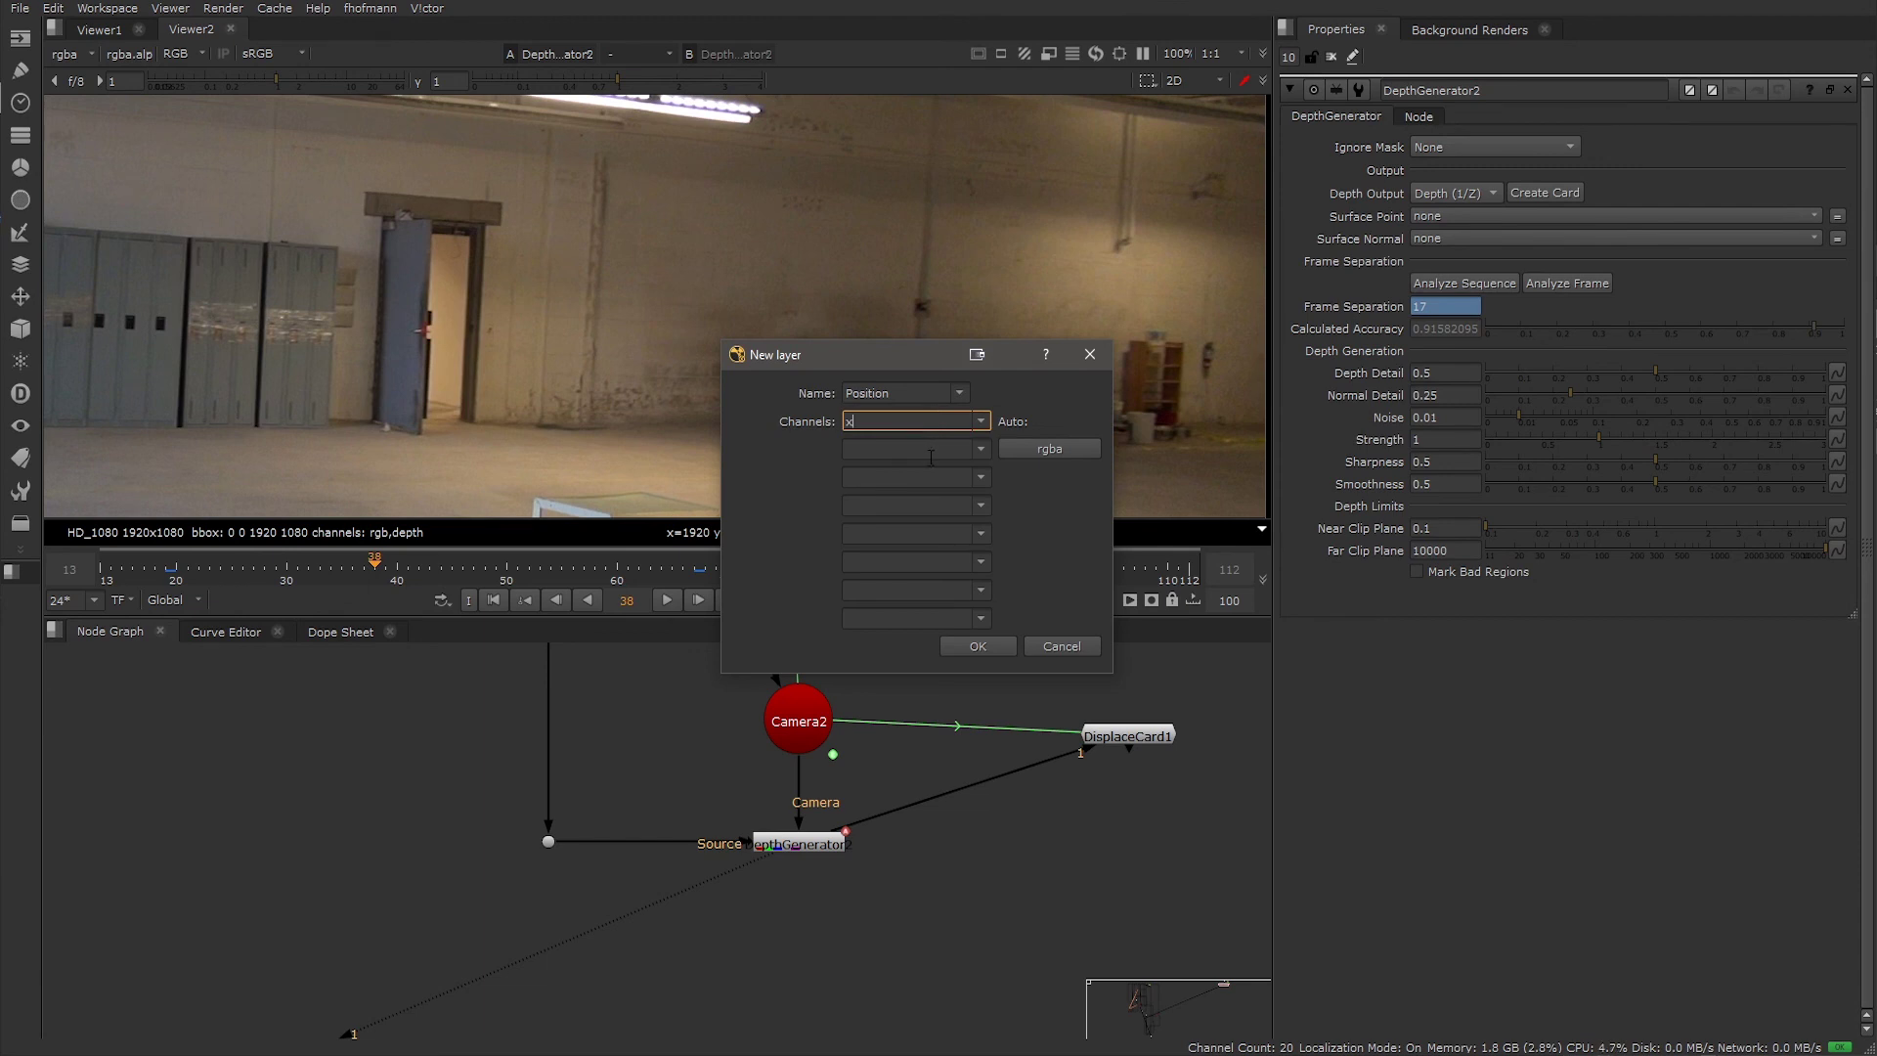
left_click(931, 448)
type("y")
left_click(923, 477)
type("z")
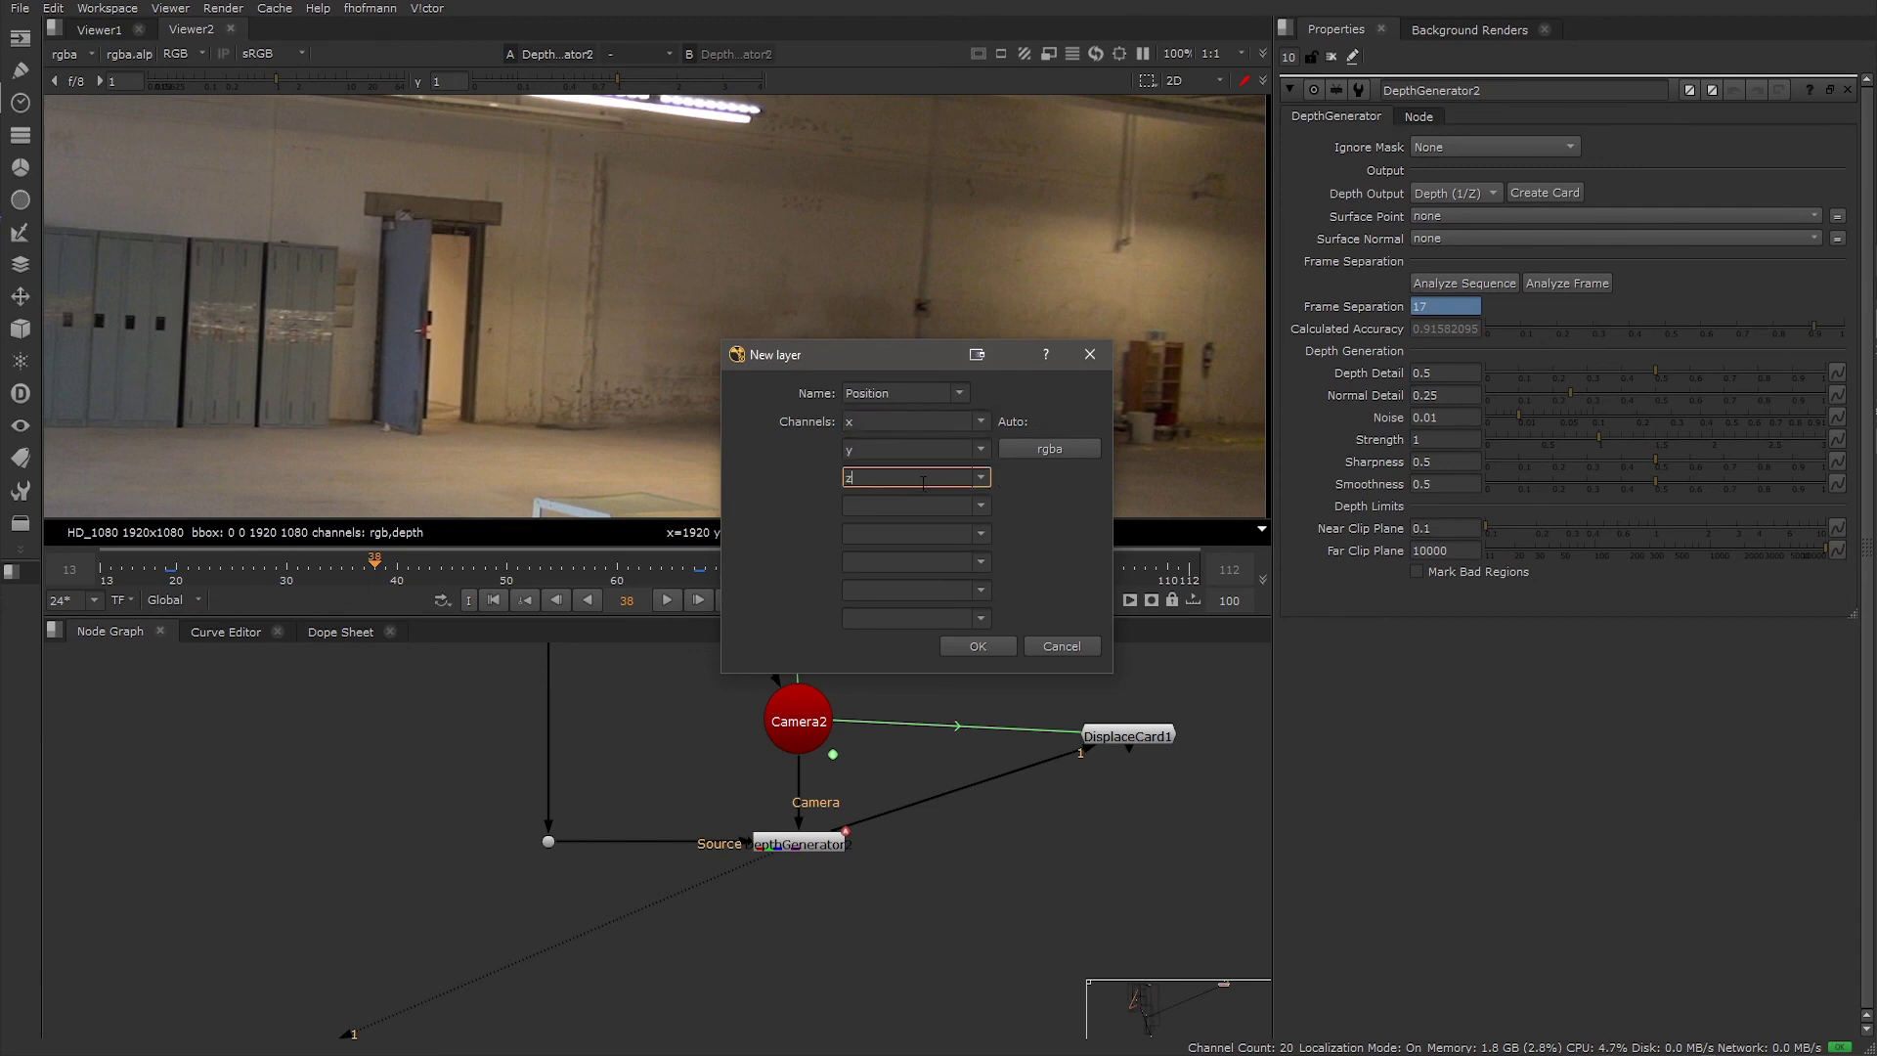
left_click(978, 645)
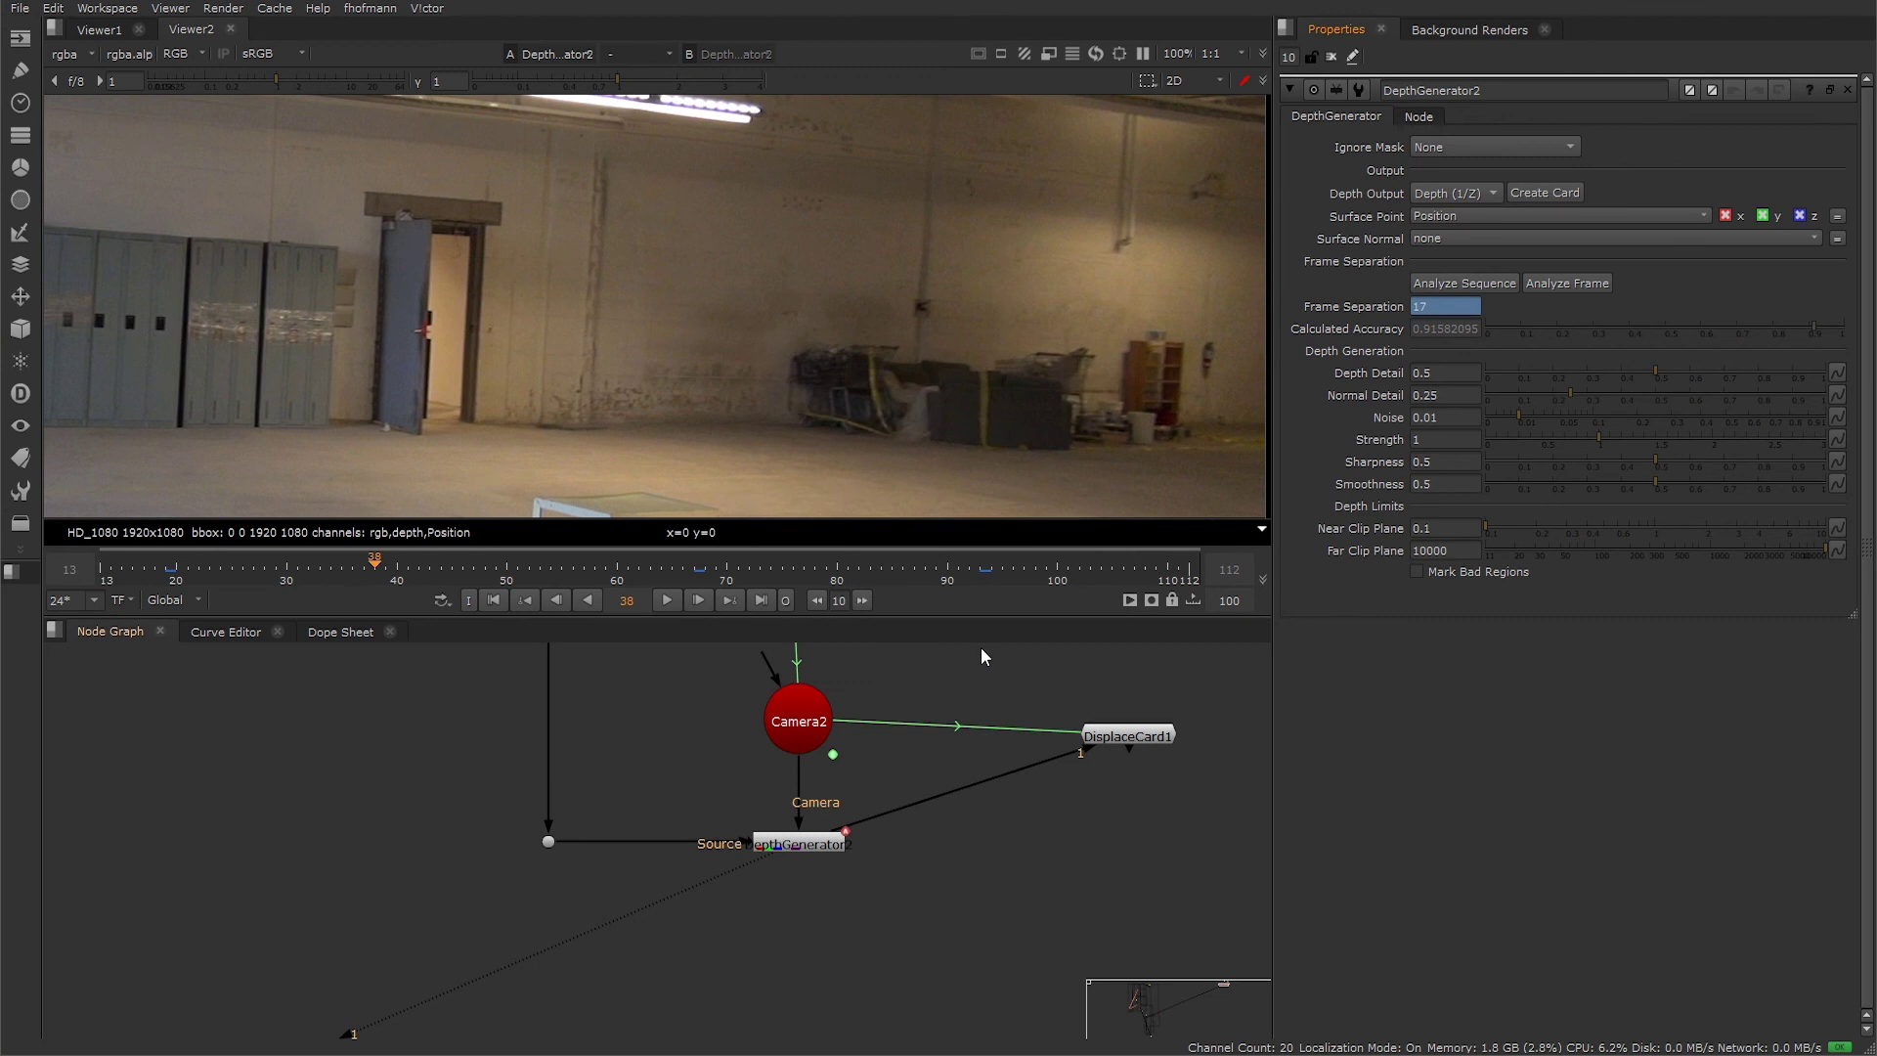
- Show the Position layer in the viewer and fit the image
left_click(80, 54)
left_click(108, 184)
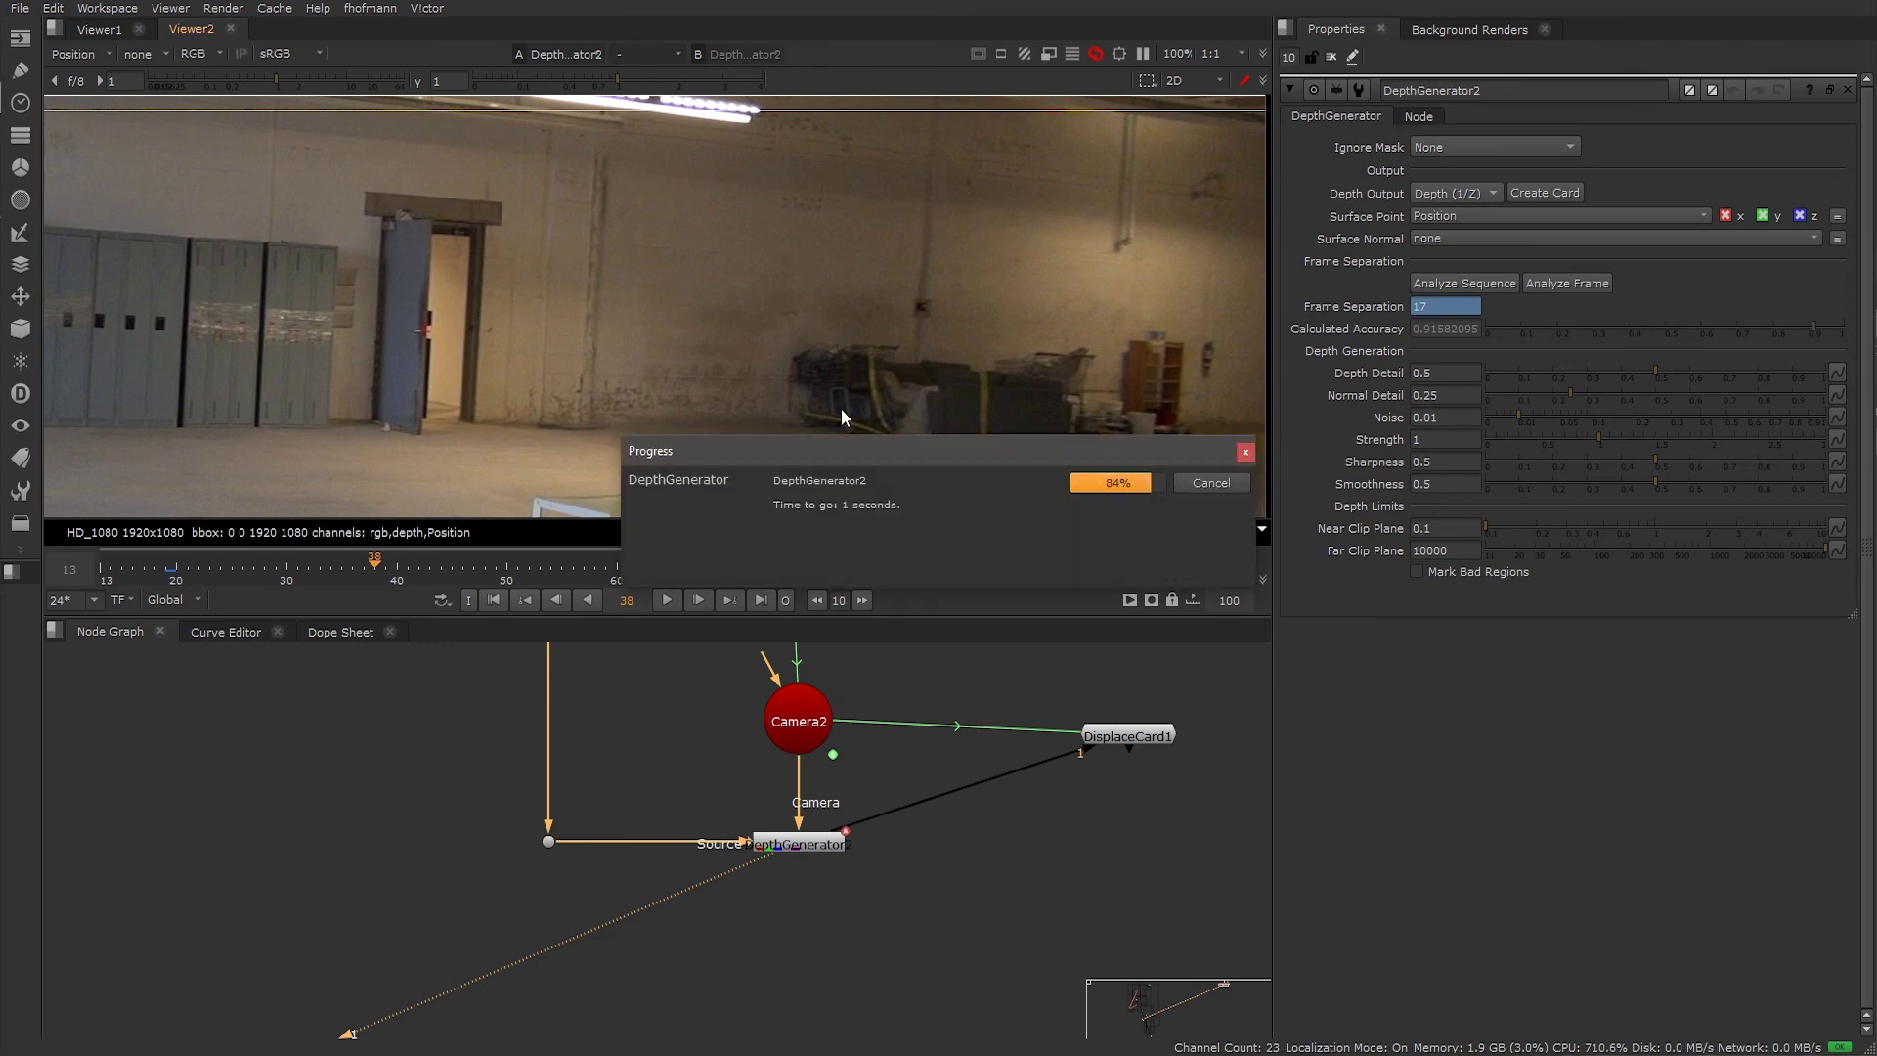
key("f")
scroll(837, 337, "down", 1)
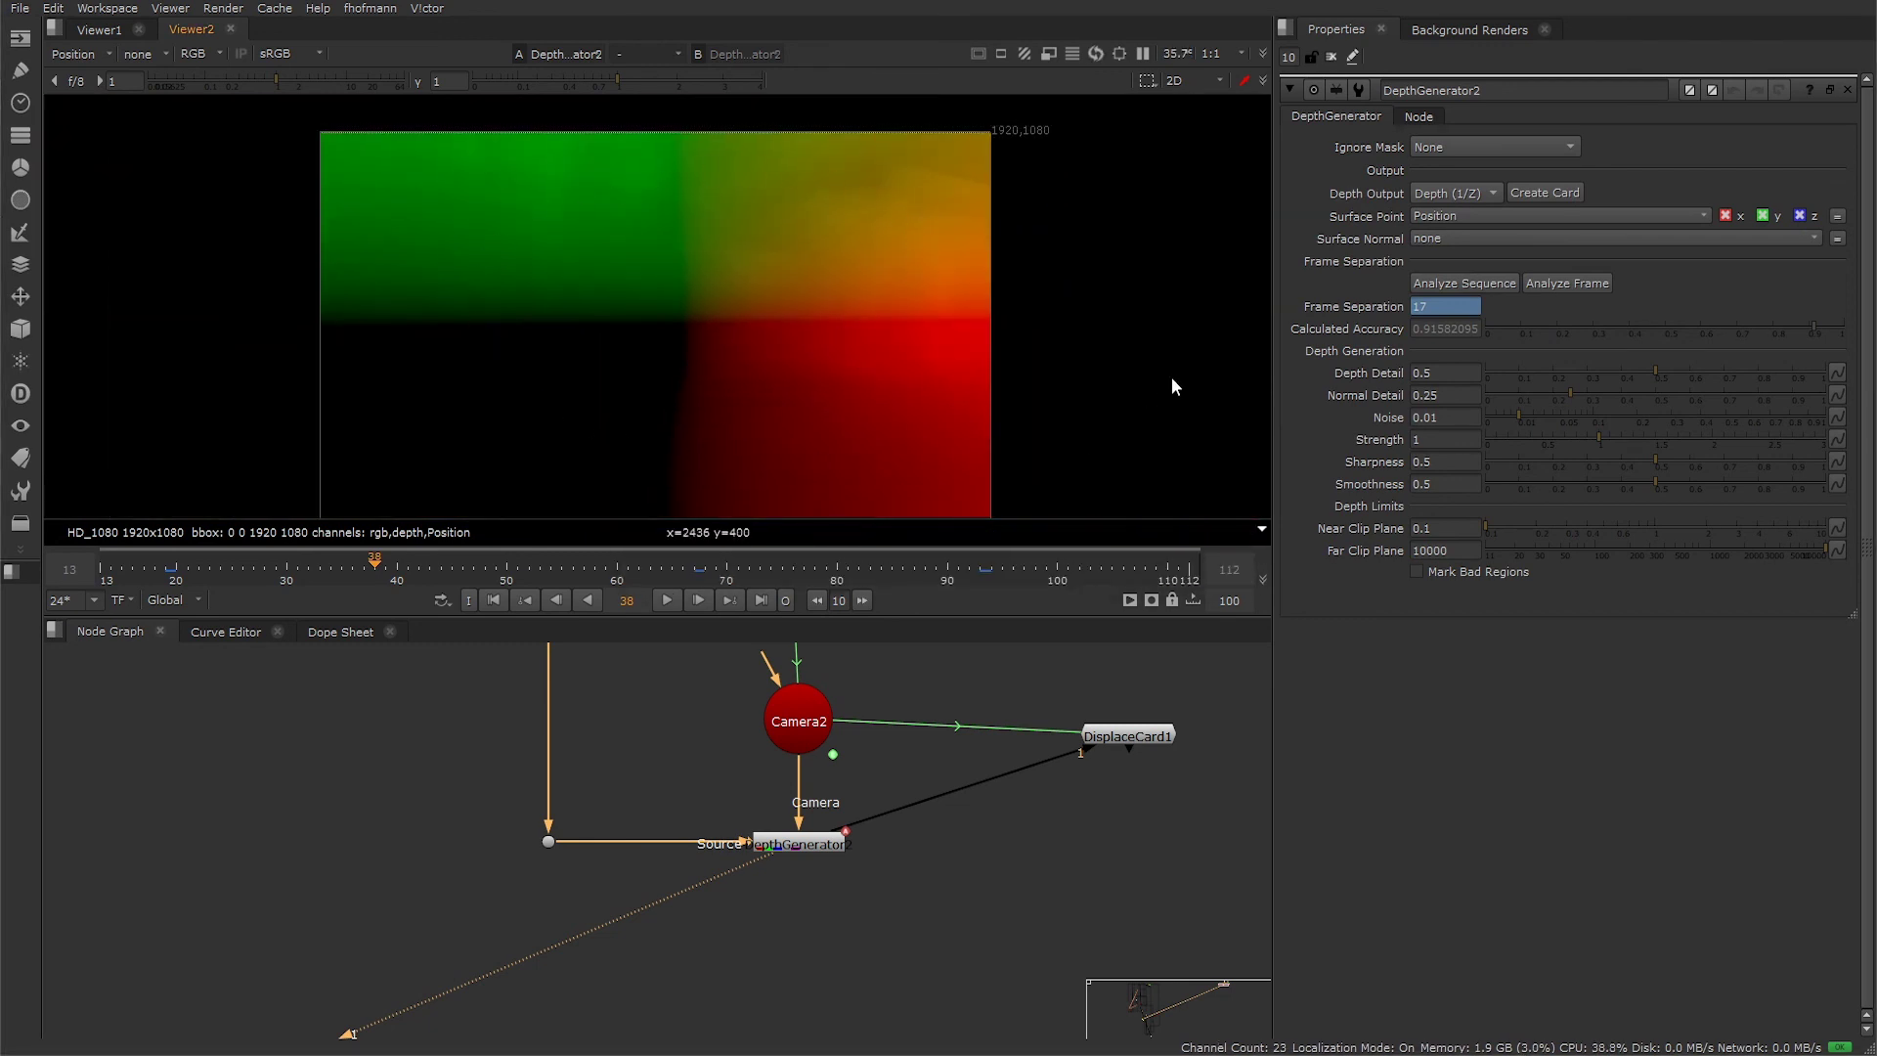
- Return the viewer to rgba and send Surface Normal to a new Normal layer (x, y, z)
left_click(73, 56)
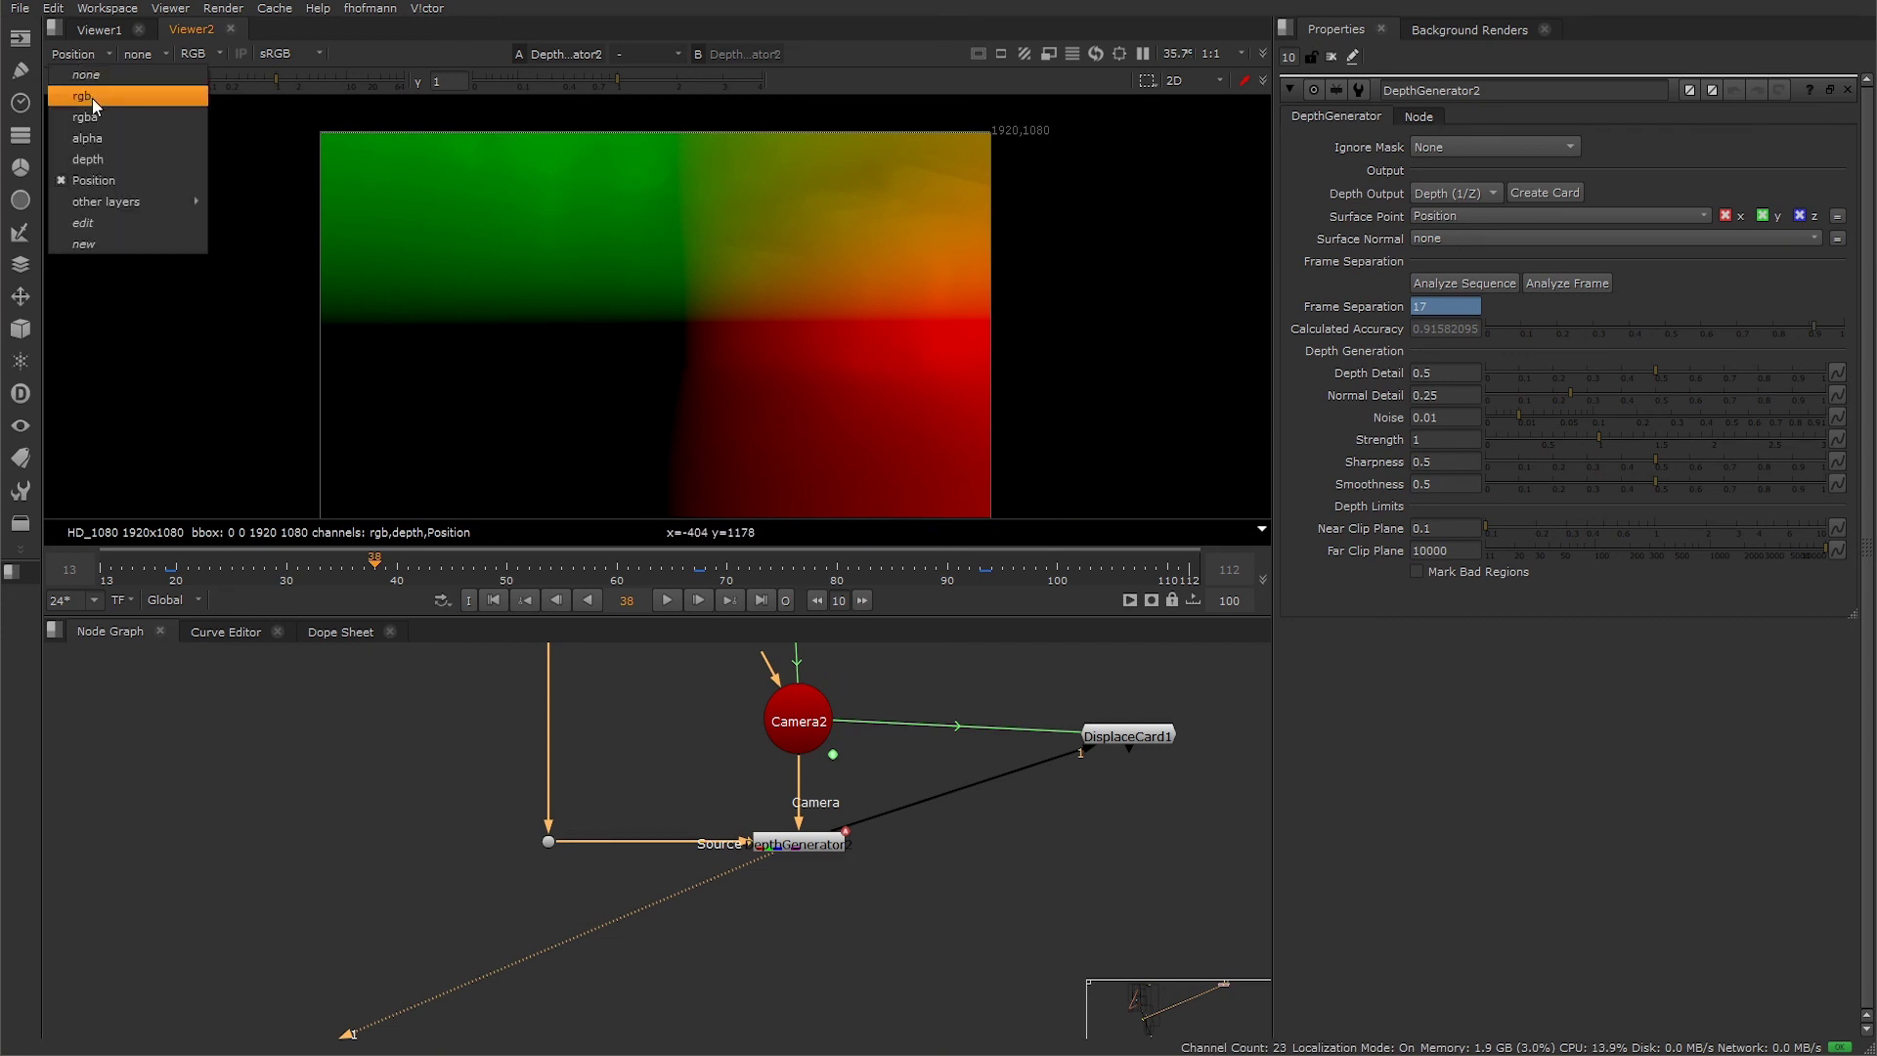
left_click(78, 123)
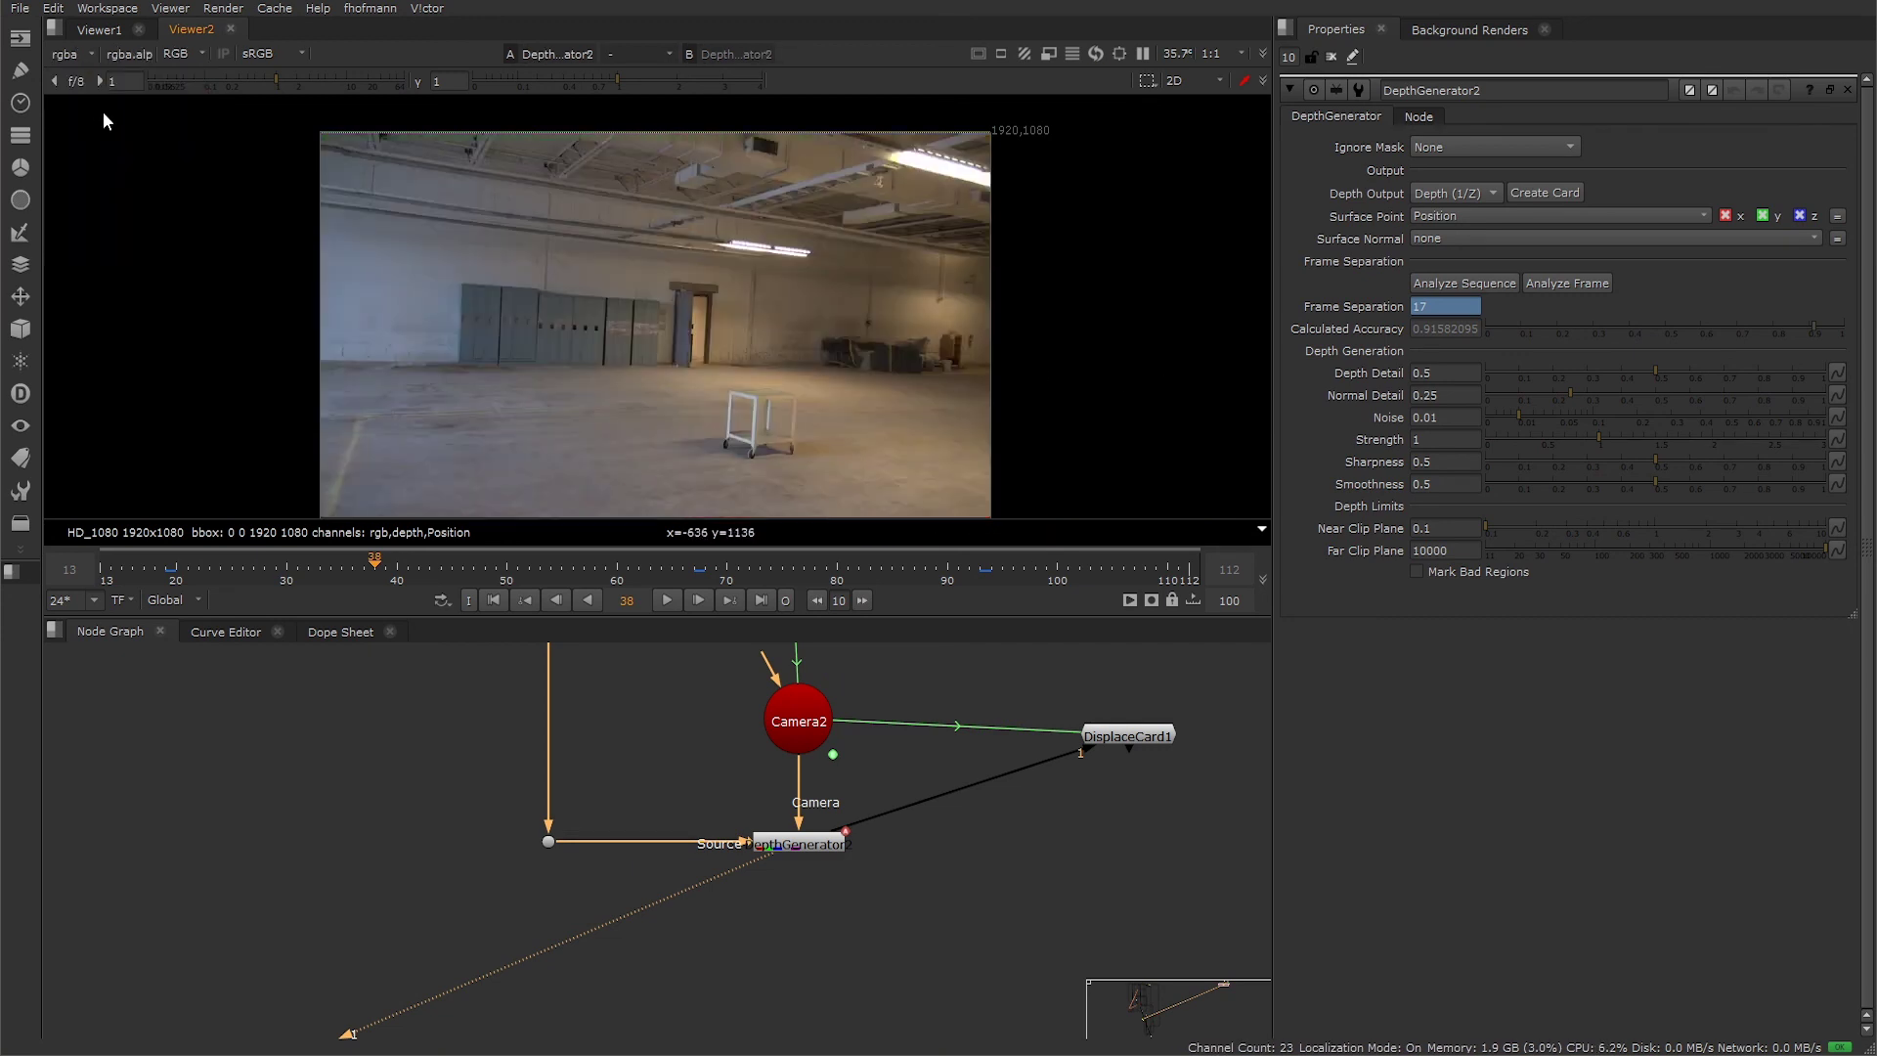
left_click(1464, 235)
left_click(1461, 638)
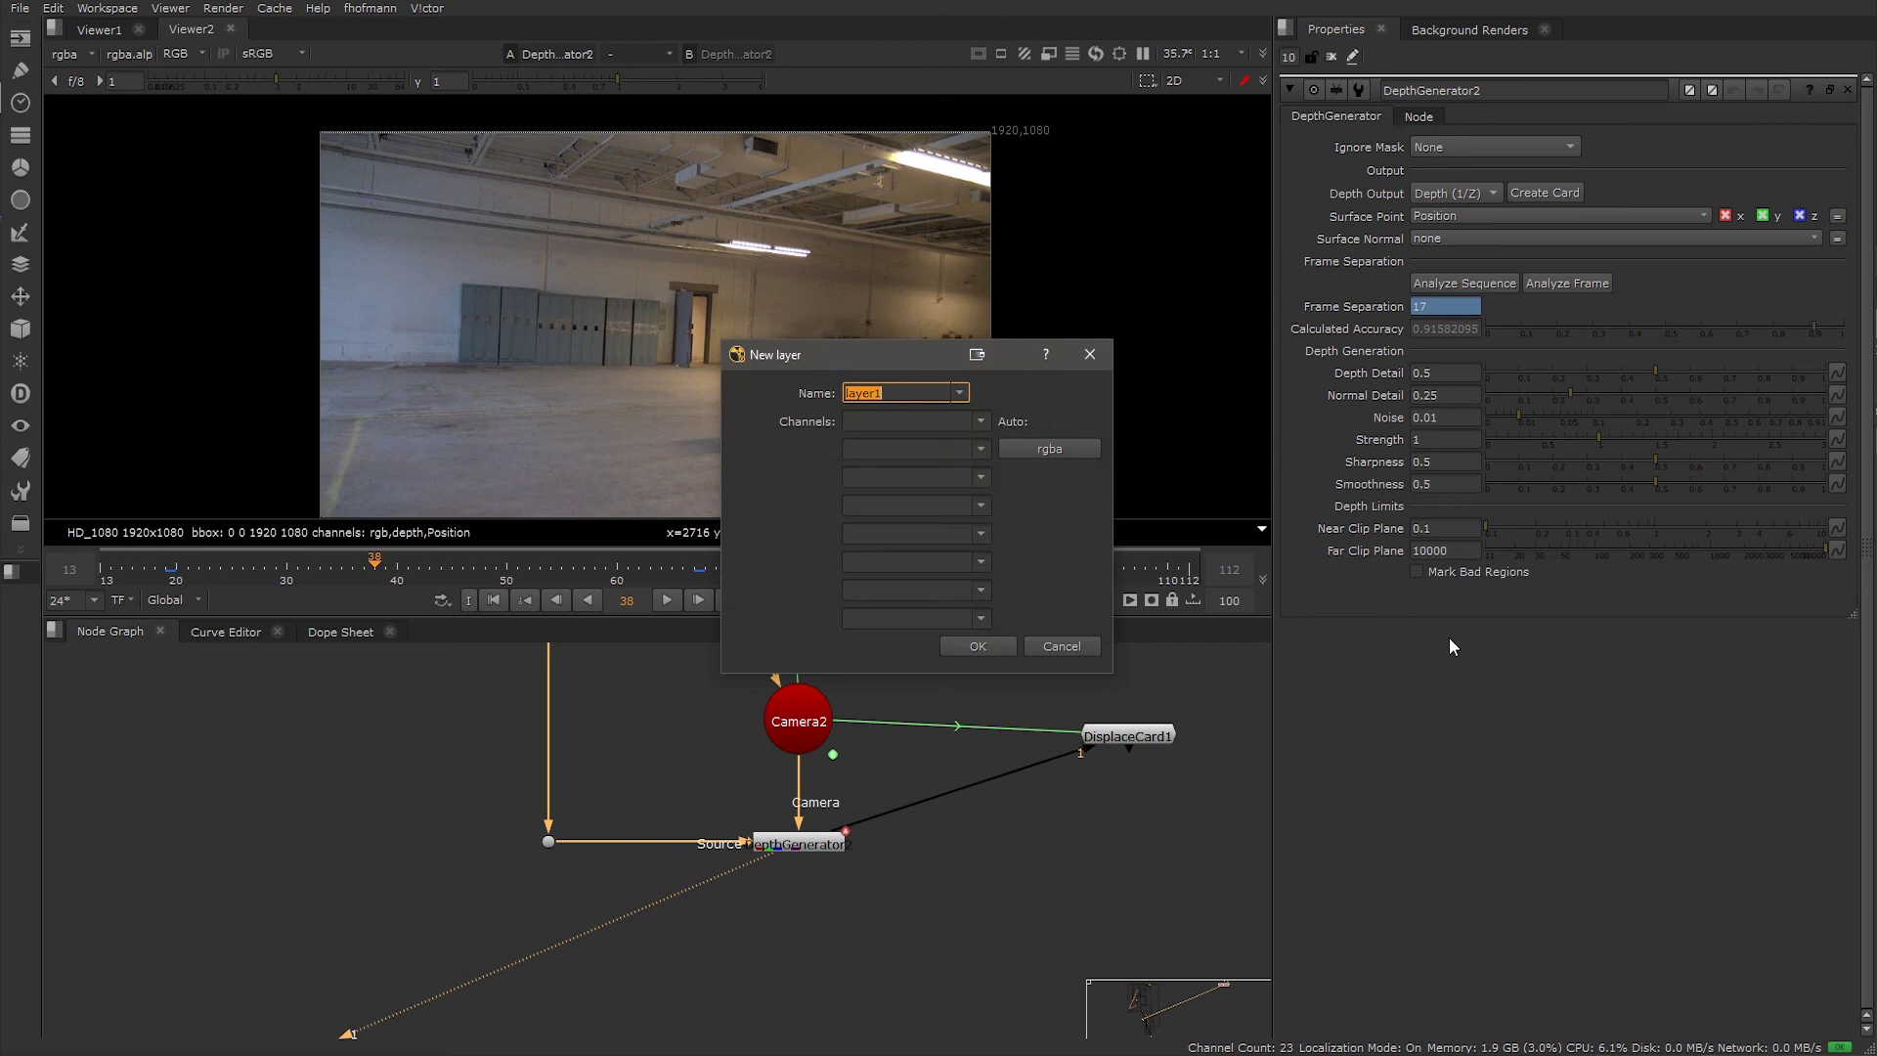
type("Normal")
left_click(935, 422)
type("x")
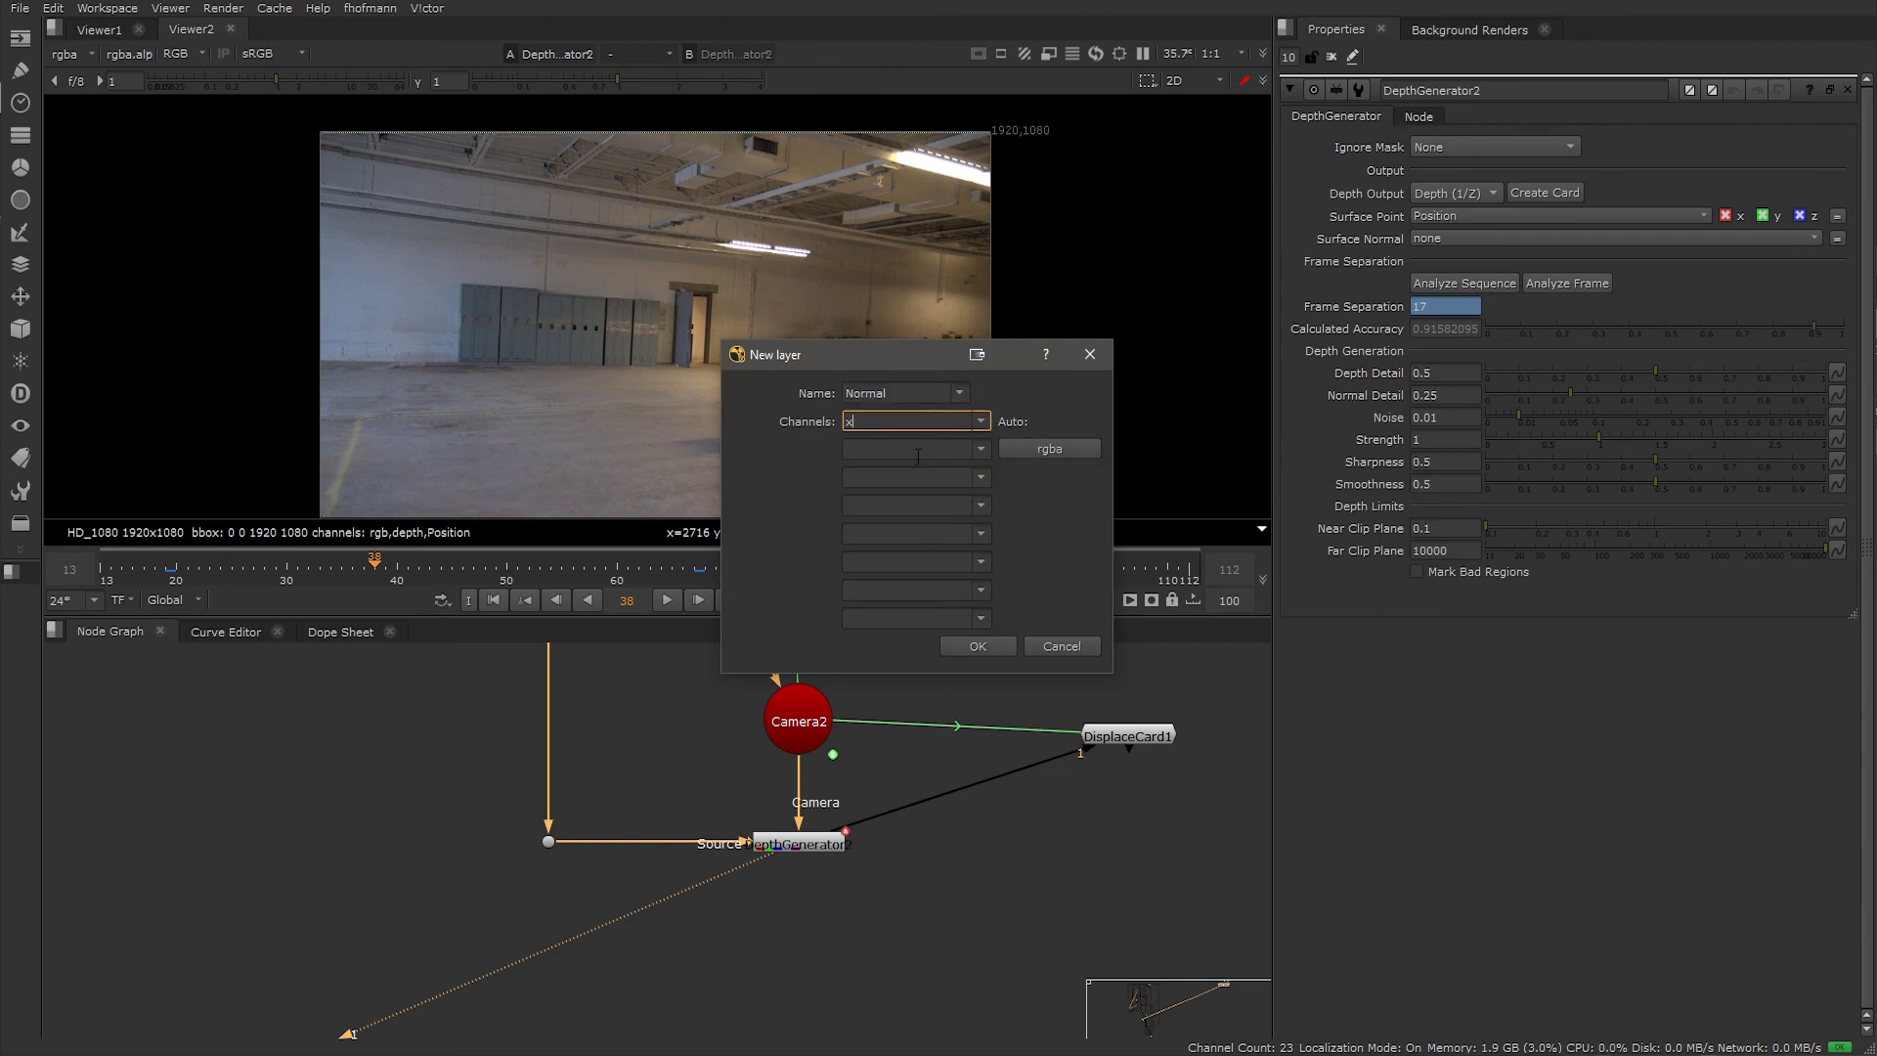
key("Tab")
type("y")
key("Tab")
type("z")
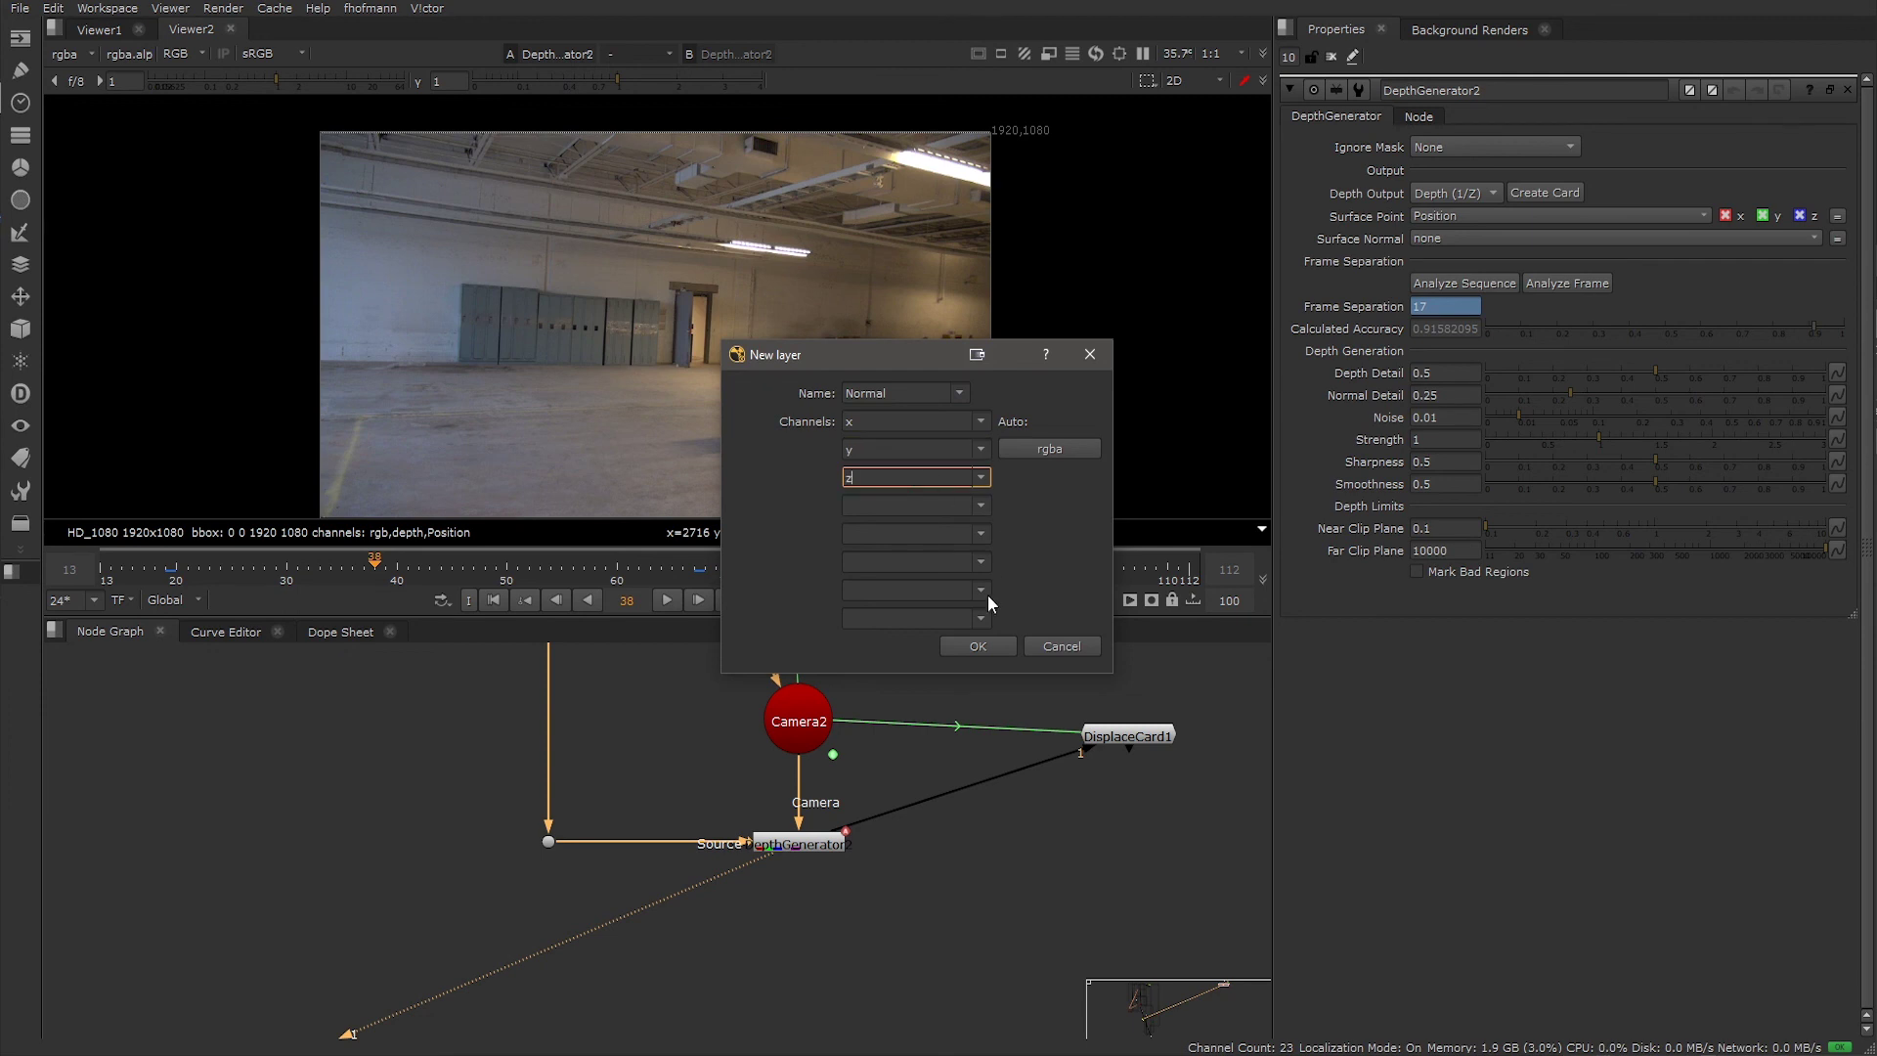
left_click(974, 645)
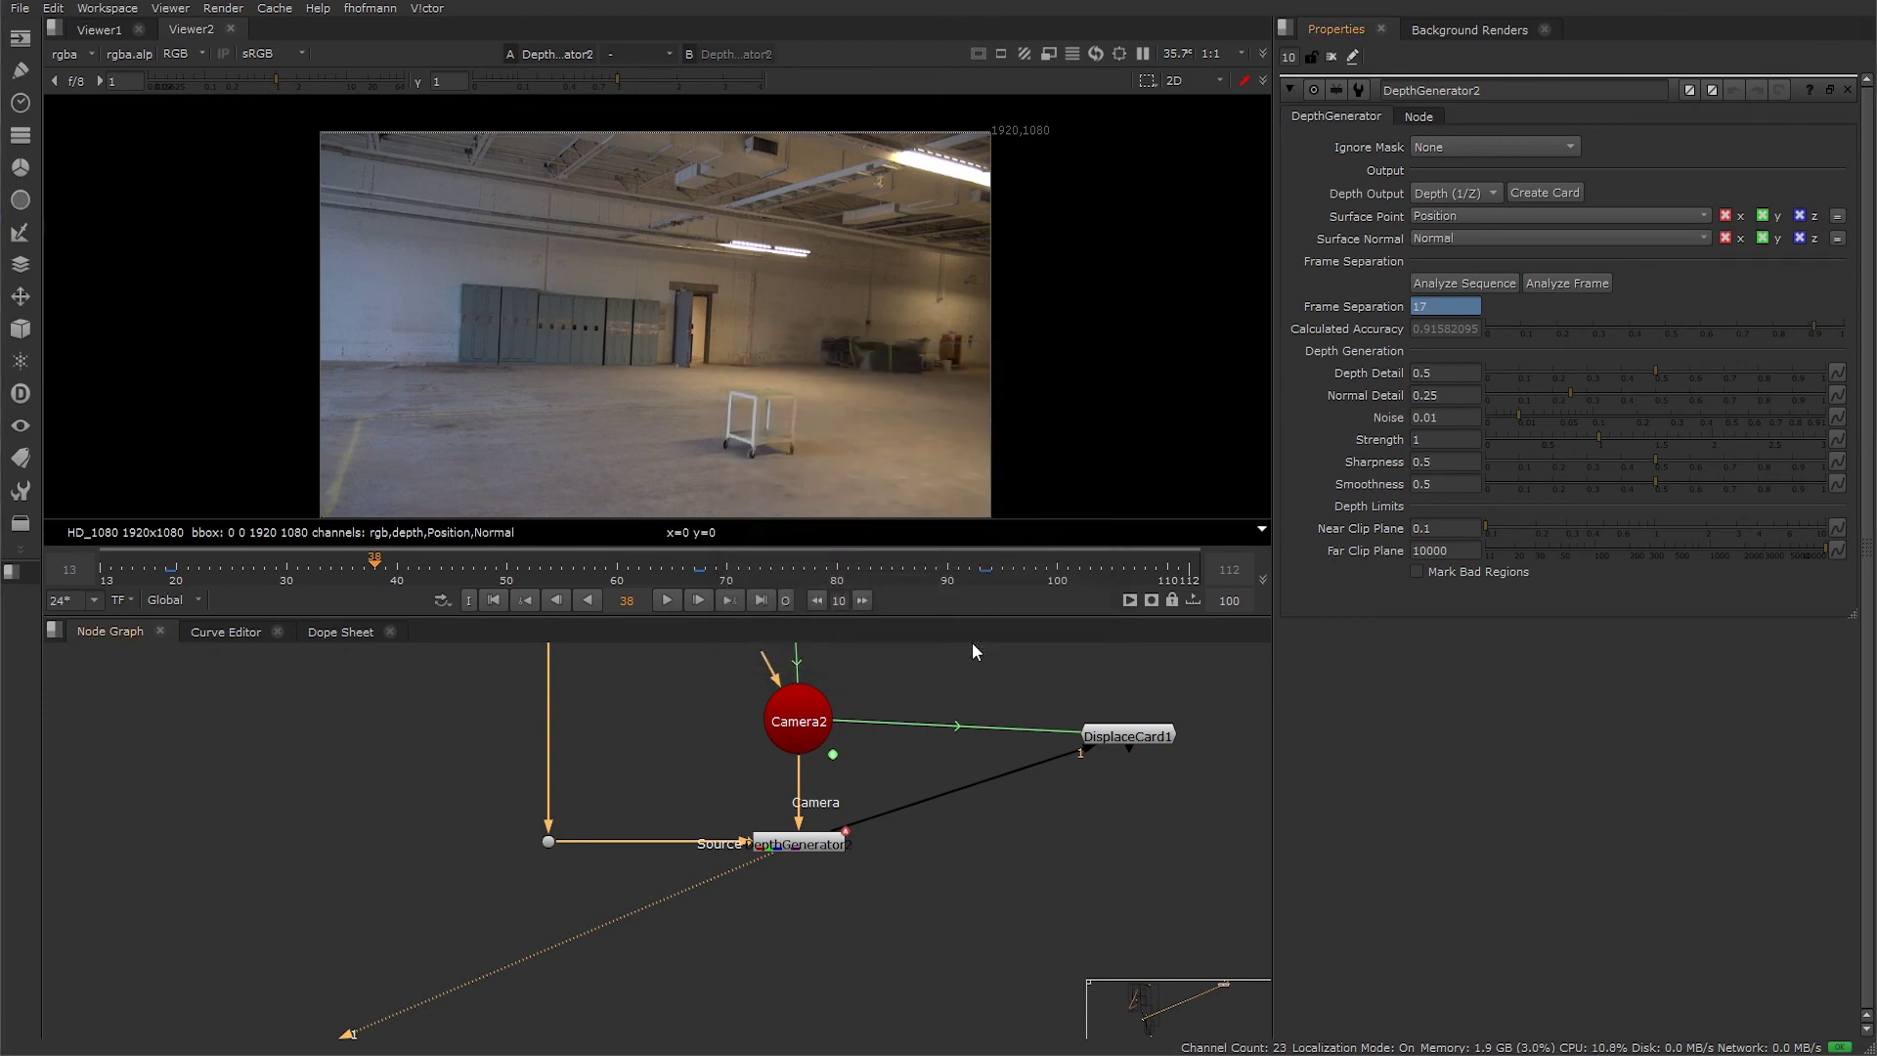
- Show the Normal layer and adjust Normal Detail to 0.55, then 0.11
left_click(81, 53)
left_click(114, 182)
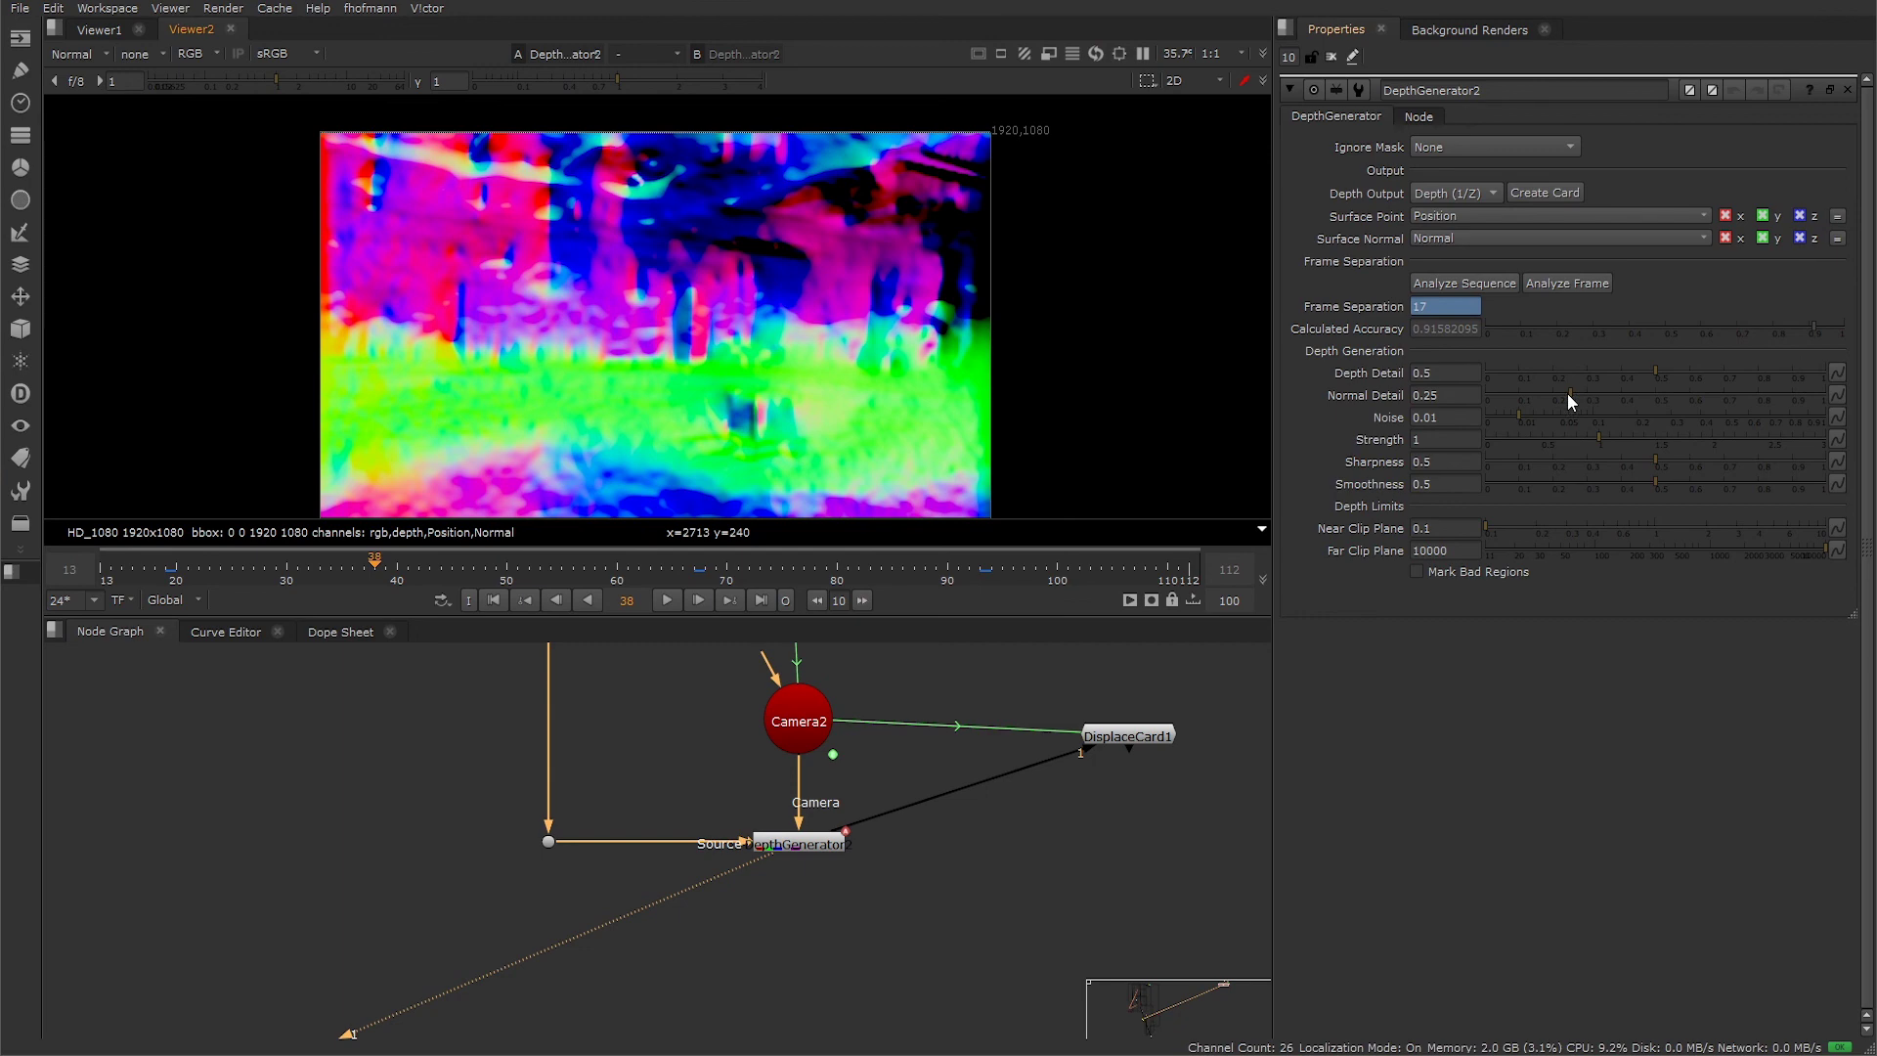
left_click_drag(1568, 393, 1678, 395)
left_click(1522, 395)
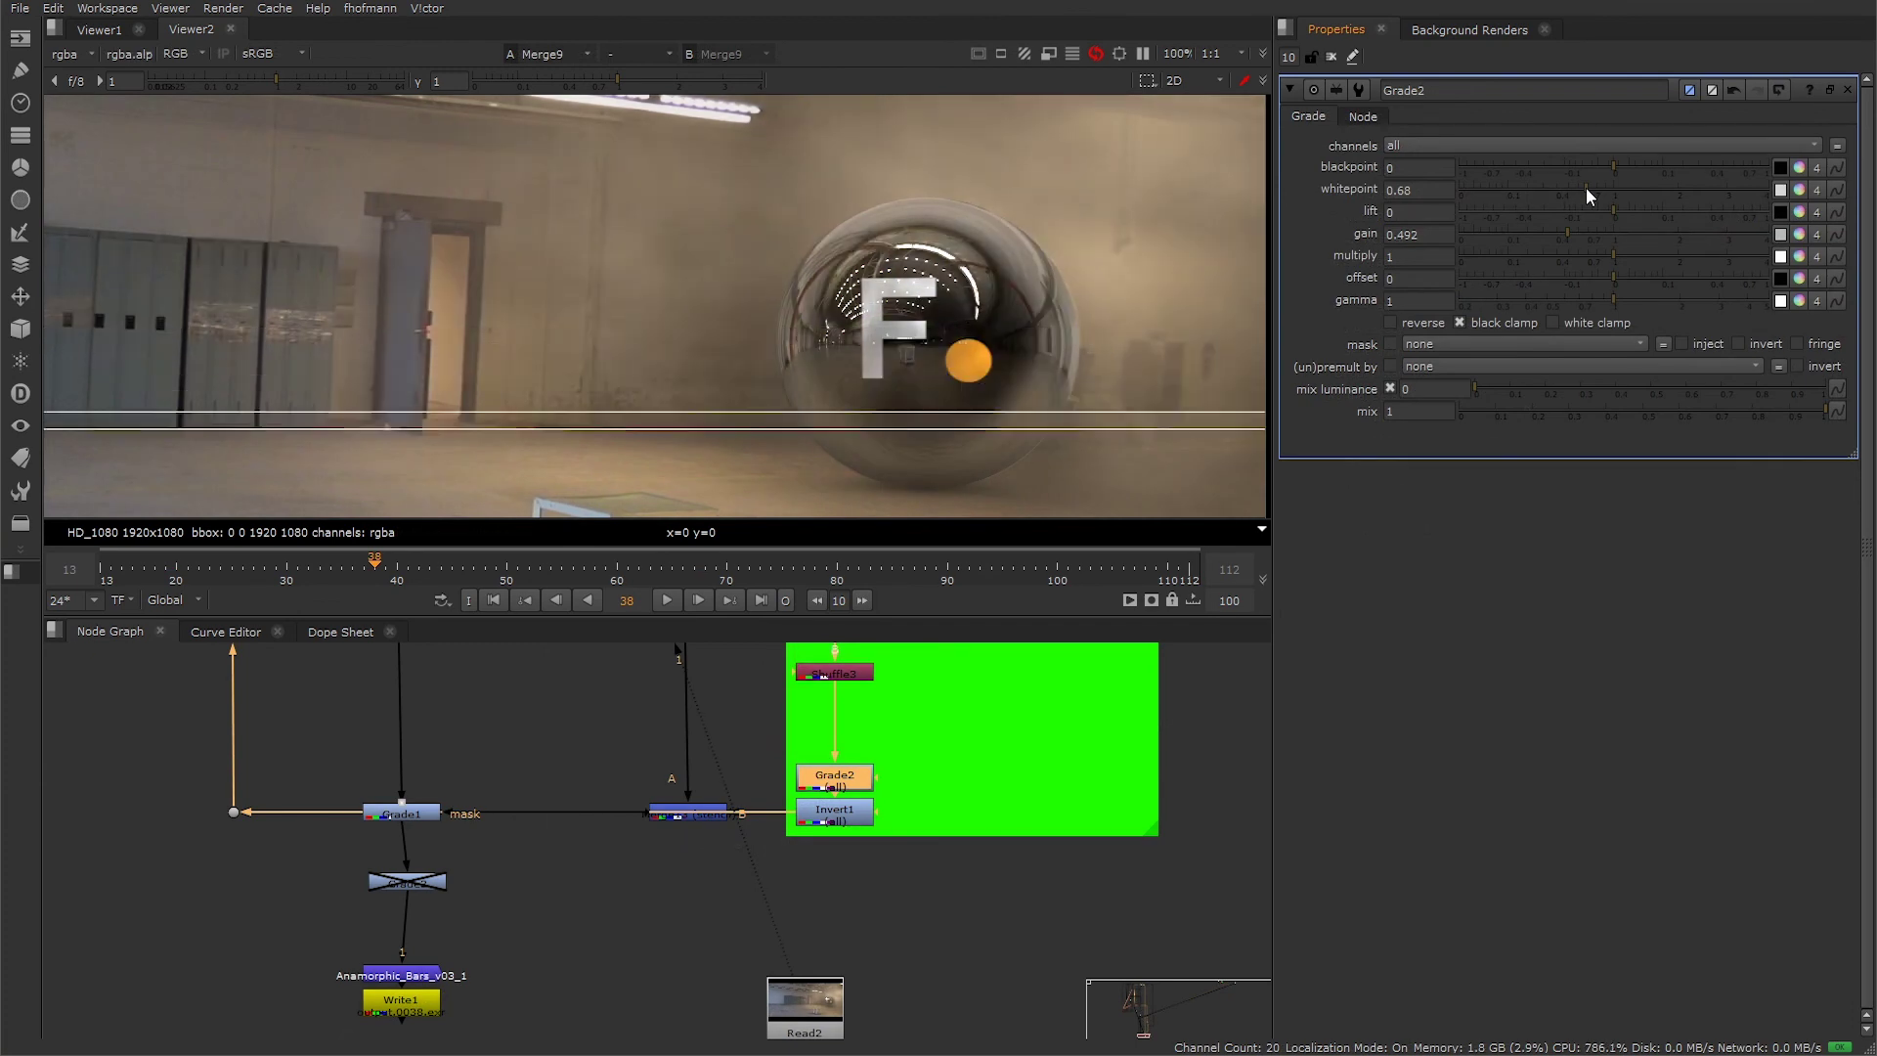
- Drag Grade2's whitepoint up to 1.74, then settle it at 1.52
left_click_drag(1586, 187, 1663, 192)
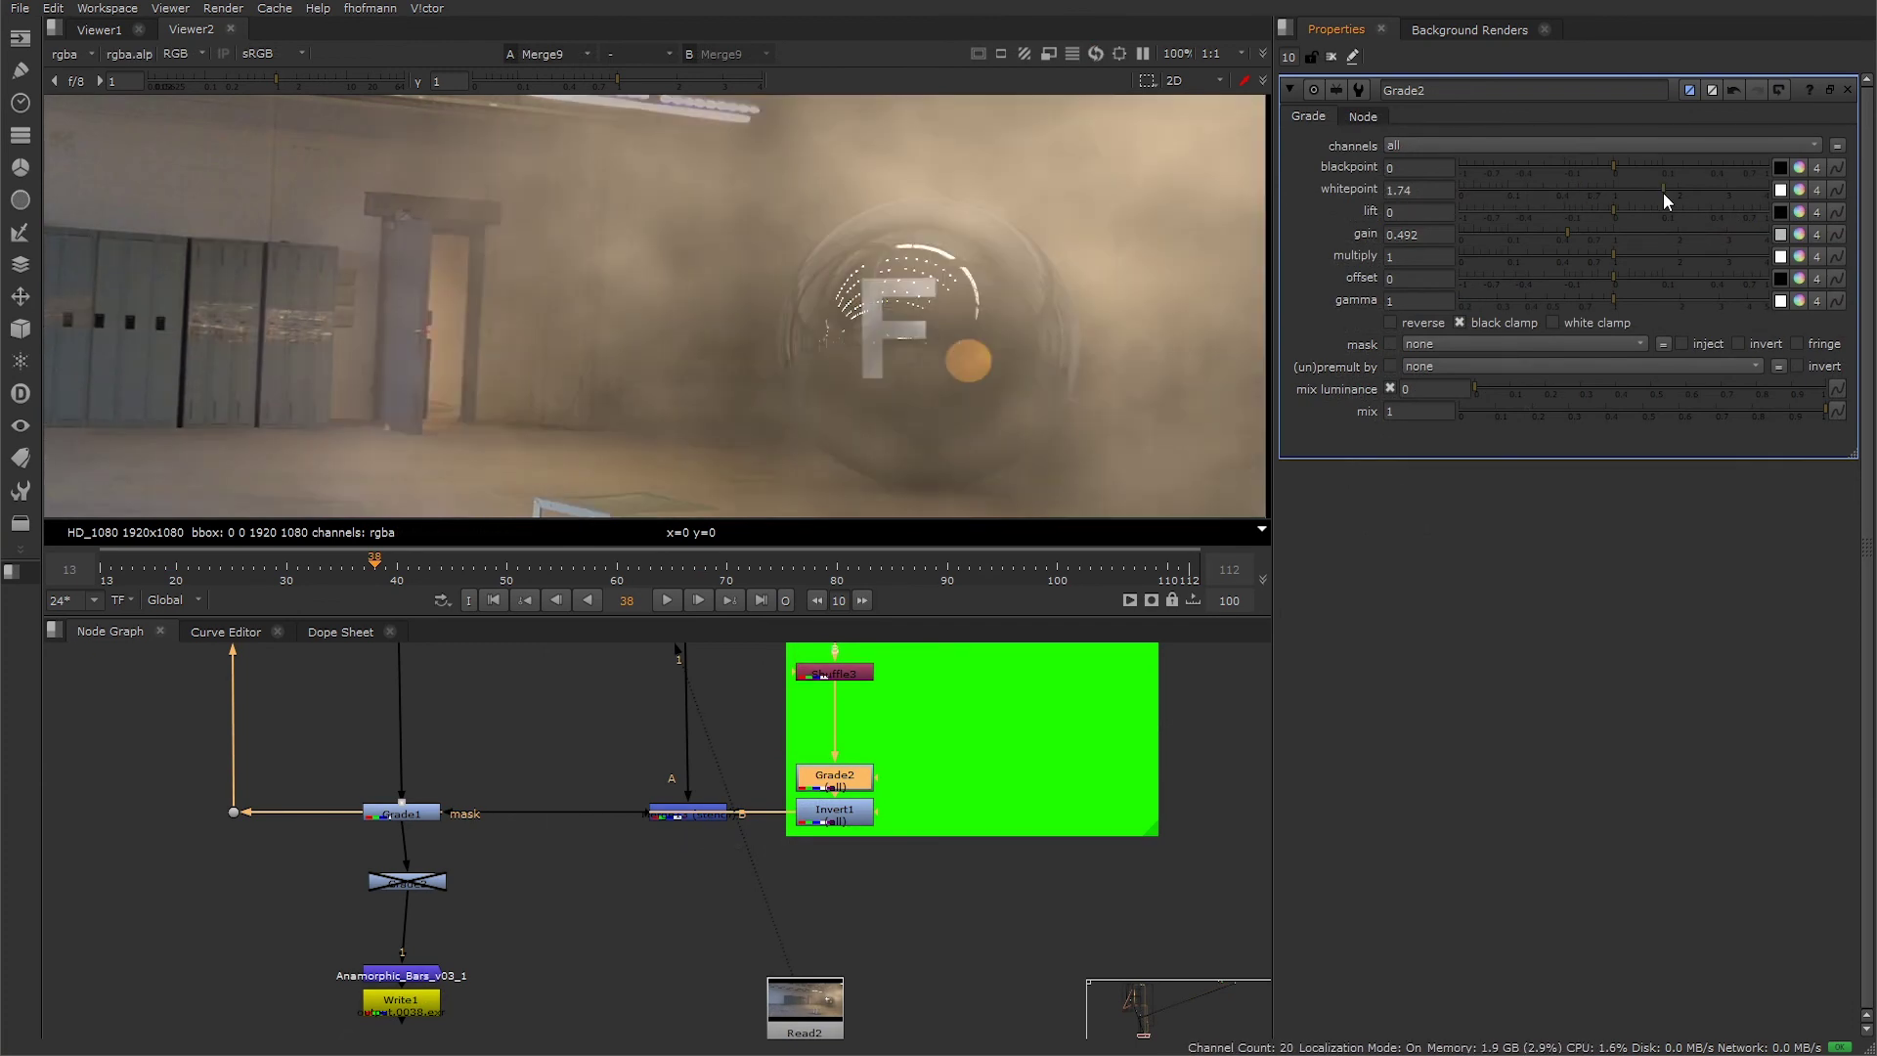
left_click_drag(1663, 192, 1650, 192)
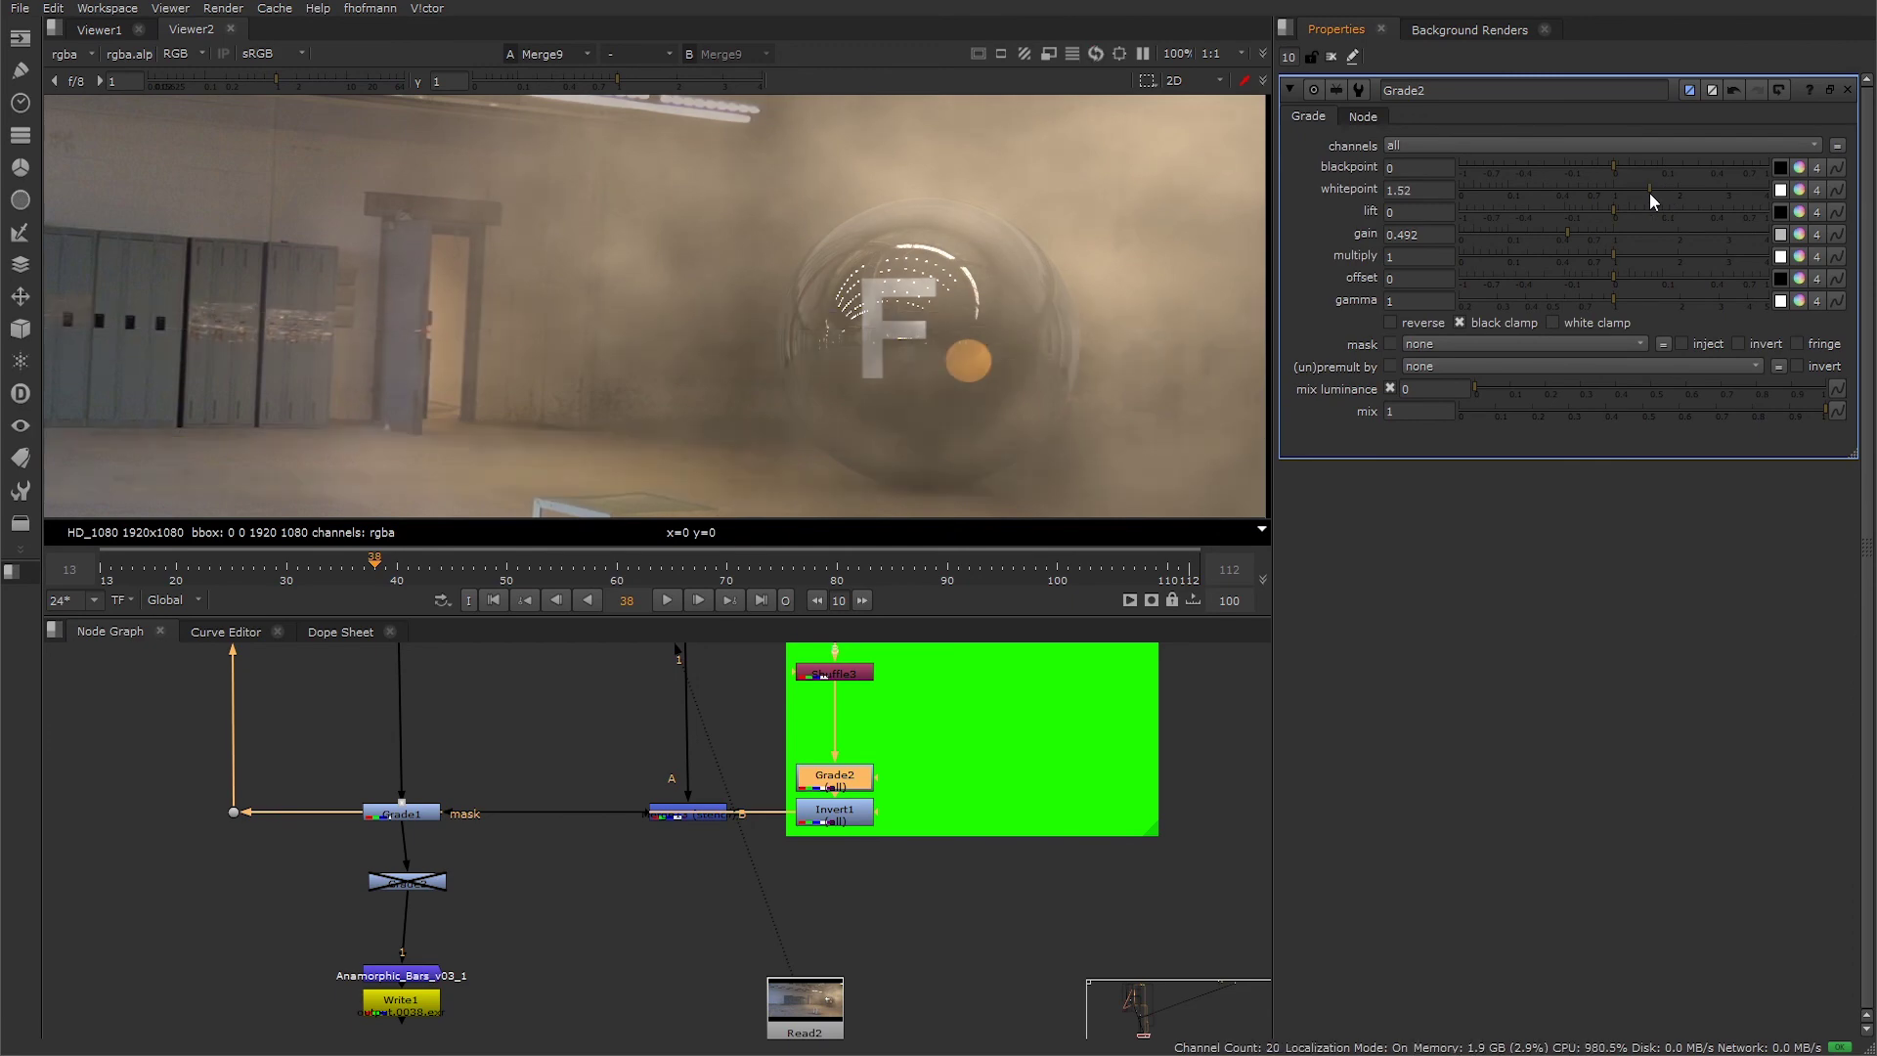